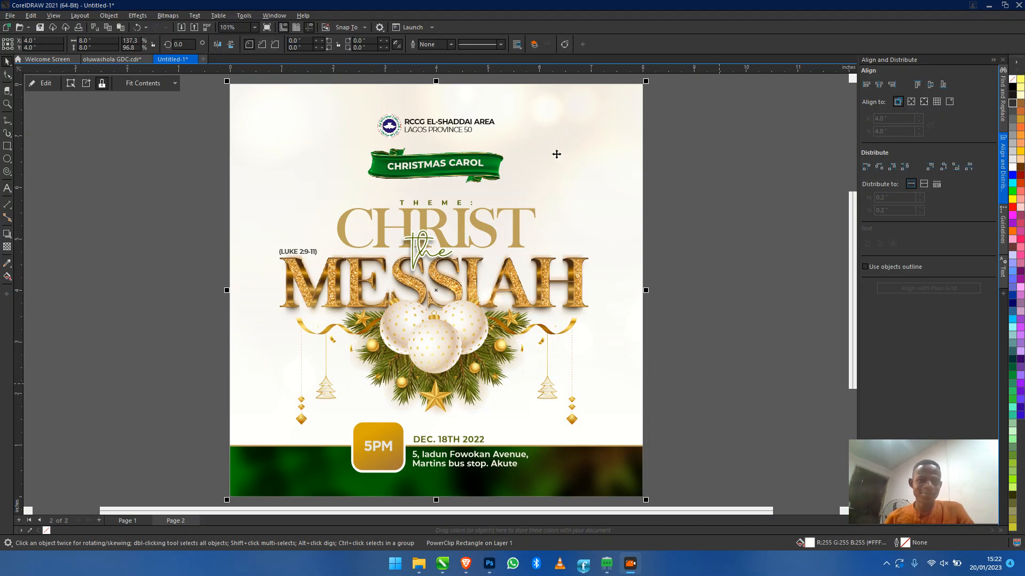
Review the Christmas carol and crossover service flyers in the oluwashola GDC.cdr document, and return to the Untitled-1 document
{"action": "left_click", "coordinate": [109, 60]}
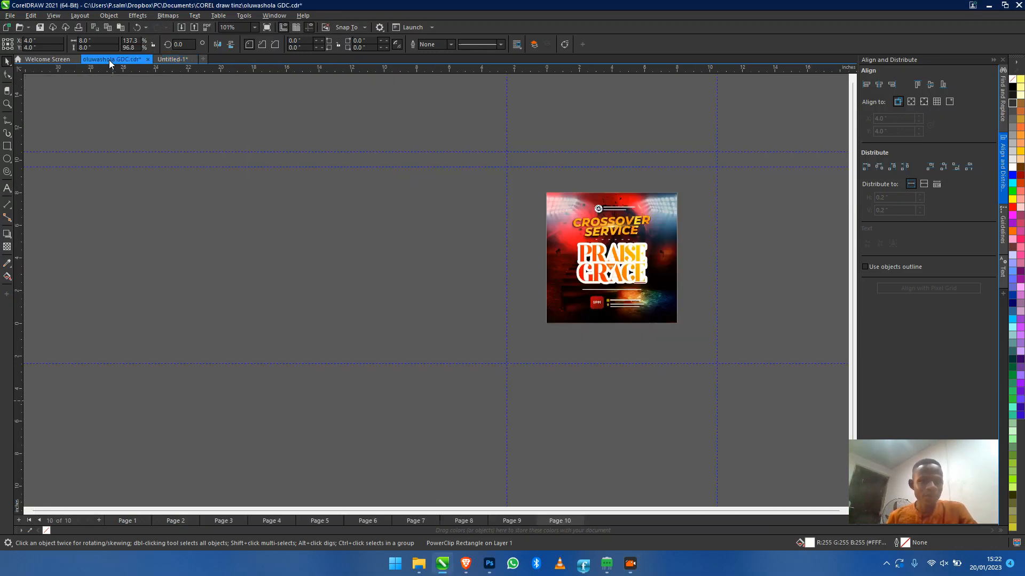
{"action": "mouse_move", "coordinate": [689, 240]}
{"action": "left_mouse_down"}
{"action": "mouse_move", "coordinate": [414, 282]}
{"action": "mouse_move", "coordinate": [403, 273]}
{"action": "left_mouse_up"}
{"action": "scroll", "coordinate": [345, 293], "scroll_direction": "up", "scroll_amount": 6}
{"action": "left_click_drag", "start_coordinate": [345, 292], "coordinate": [457, 265]}
{"action": "scroll", "coordinate": [458, 265], "scroll_direction": "down", "scroll_amount": 1}
{"action": "scroll", "coordinate": [458, 265], "scroll_direction": "up", "scroll_amount": 1}
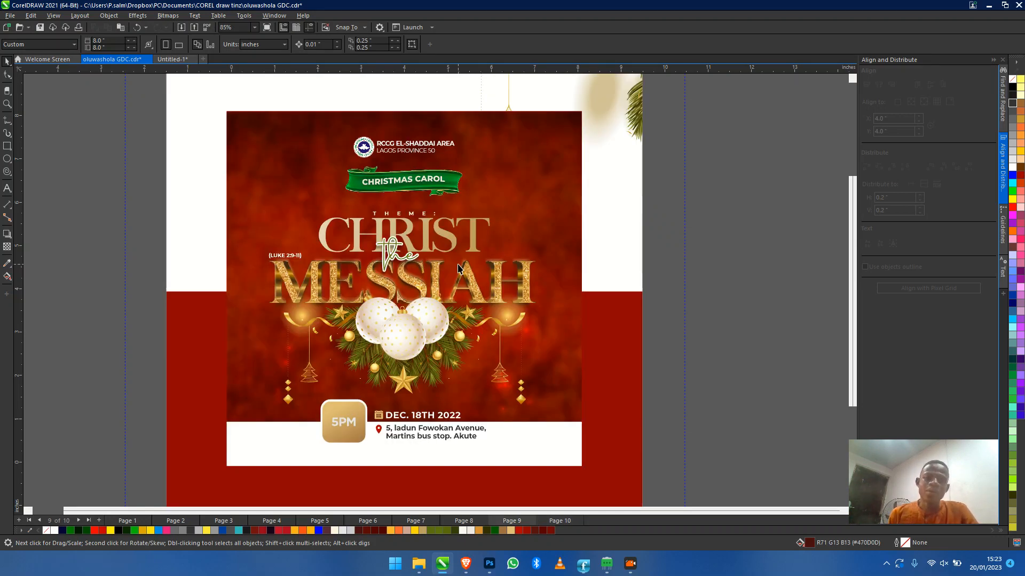
{"action": "key", "text": "Page_Up"}
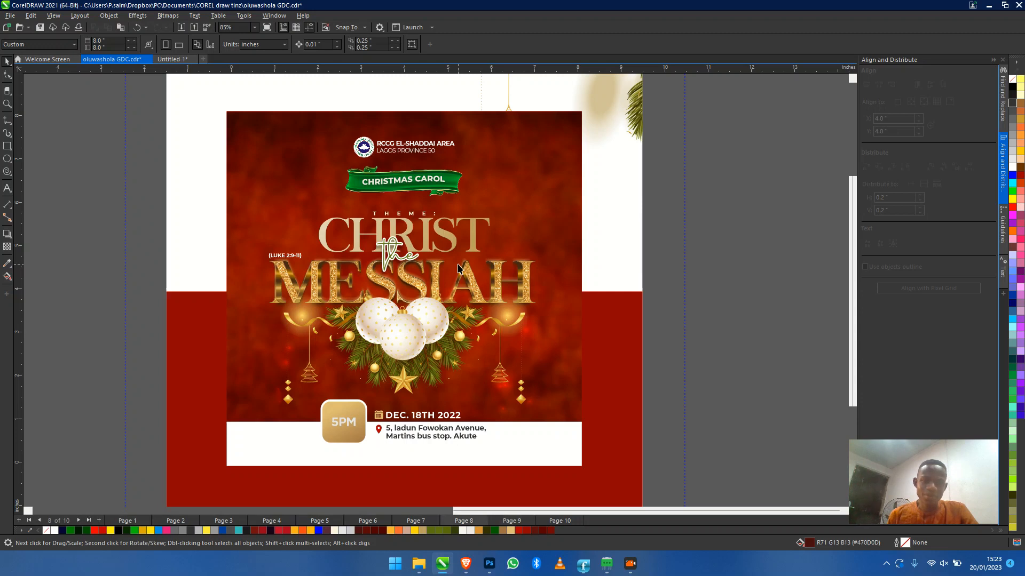
{"action": "key", "text": "Page_Down"}
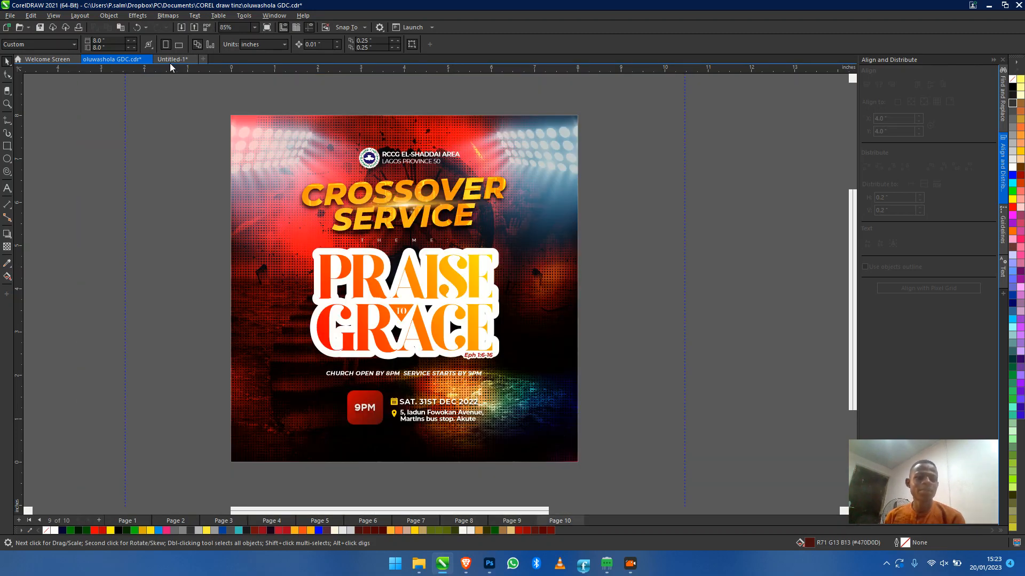
{"action": "left_click", "coordinate": [169, 58]}
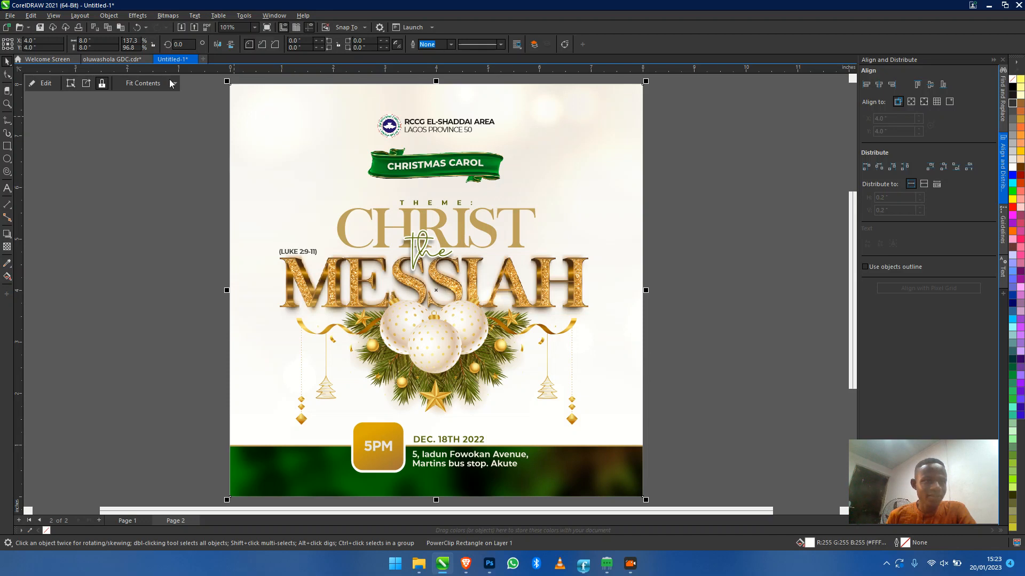
Compare the flyer mockup on page 1 with the finished Christmas carol flyer on page 2
{"action": "left_click", "coordinate": [10, 16]}
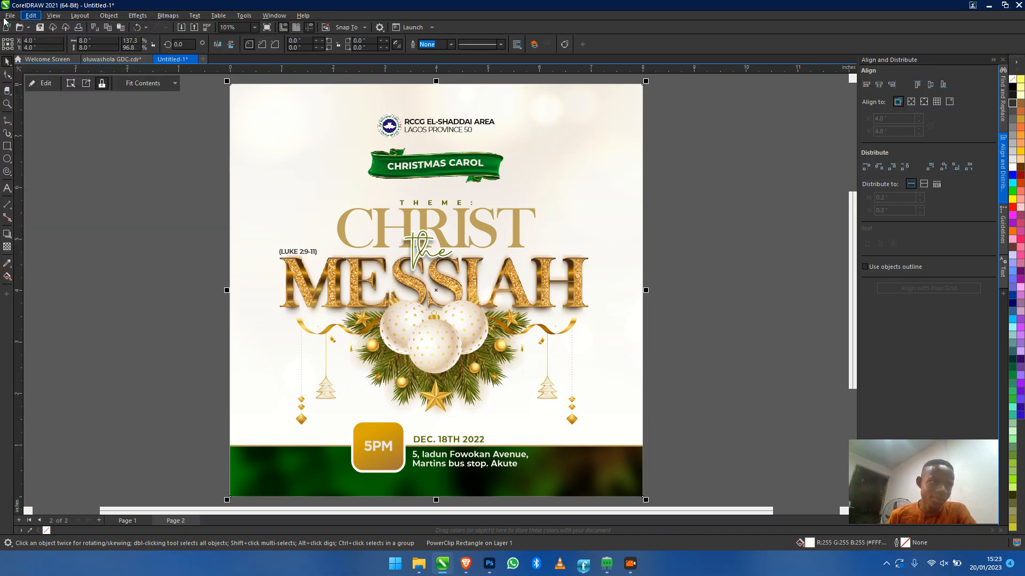
{"action": "left_click", "coordinate": [764, 242]}
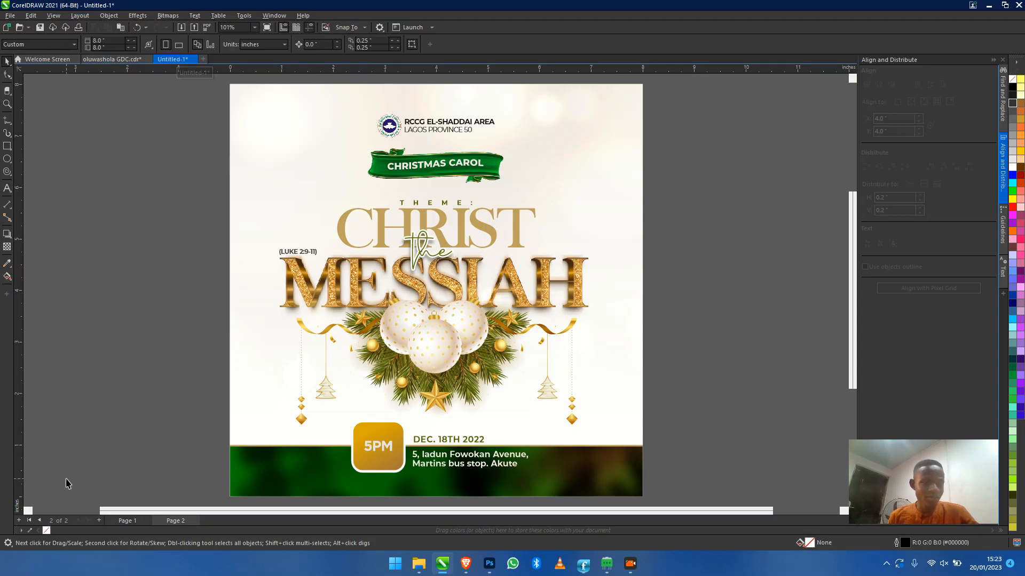
{"action": "left_click", "coordinate": [127, 520]}
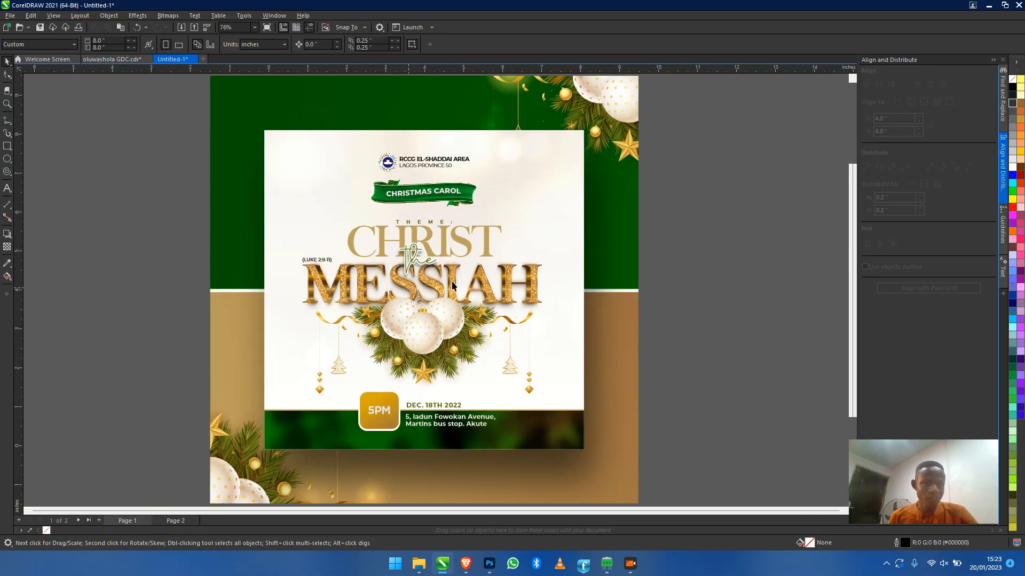
{"action": "scroll", "coordinate": [453, 282], "scroll_direction": "down", "scroll_amount": 1}
{"action": "left_click", "coordinate": [168, 523]}
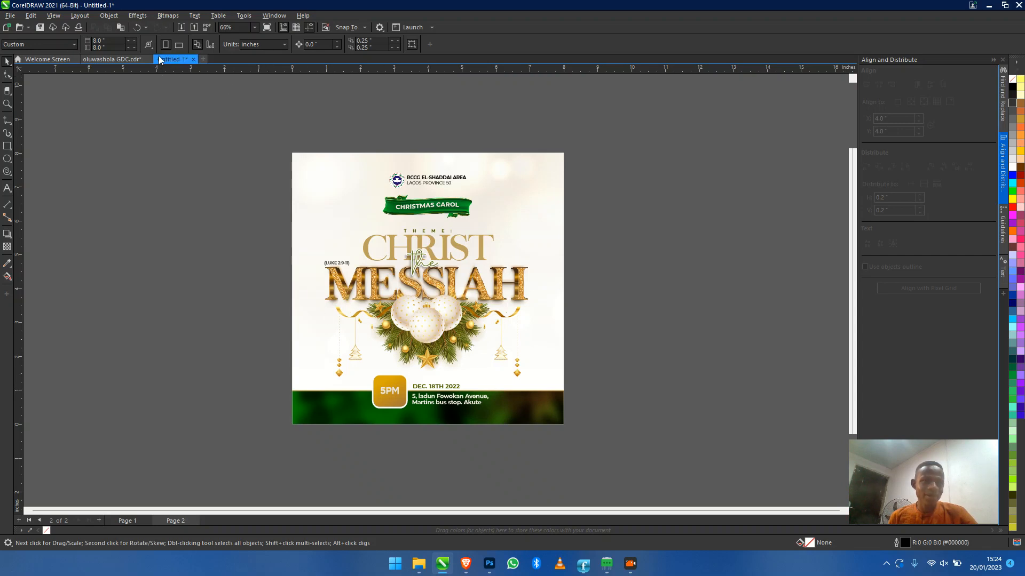
Add a blank third page after page 2 of the flyer document
{"action": "left_click", "coordinate": [99, 521]}
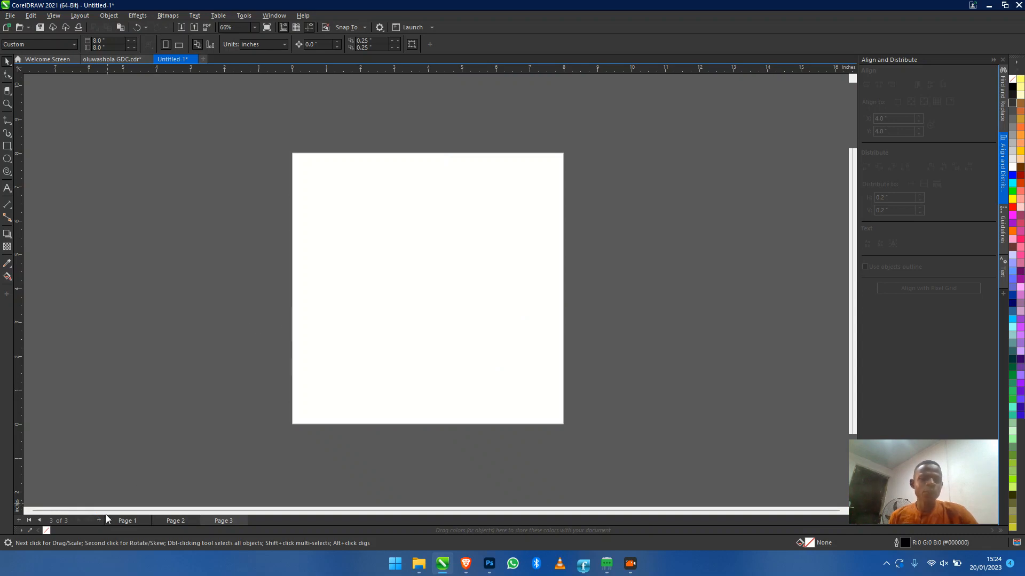
{"action": "scroll", "coordinate": [456, 264], "scroll_direction": "up", "scroll_amount": 1}
{"action": "left_click_drag", "start_coordinate": [454, 266], "coordinate": [433, 263]}
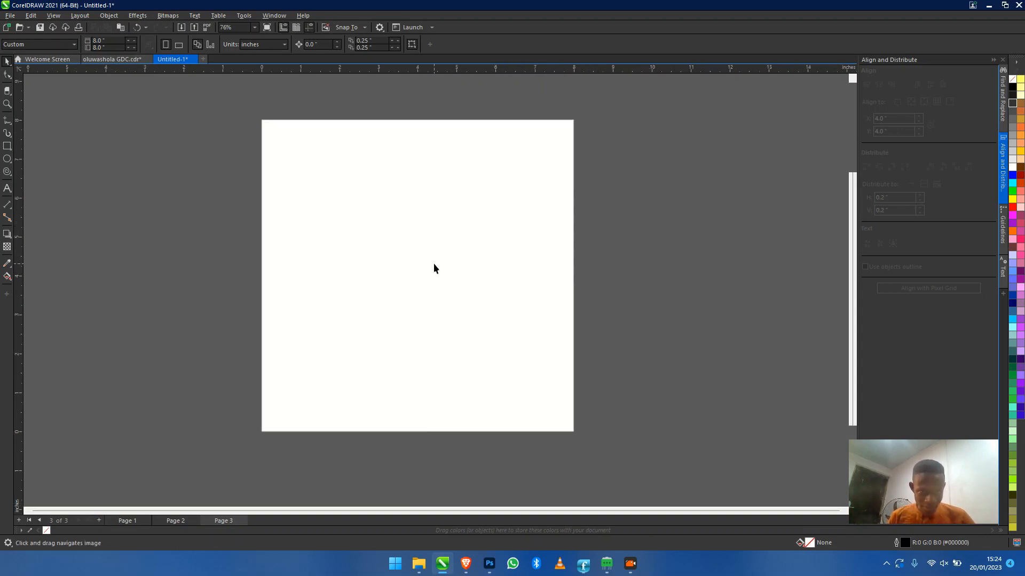
{"action": "left_click_drag", "start_coordinate": [249, 109], "coordinate": [602, 457]}
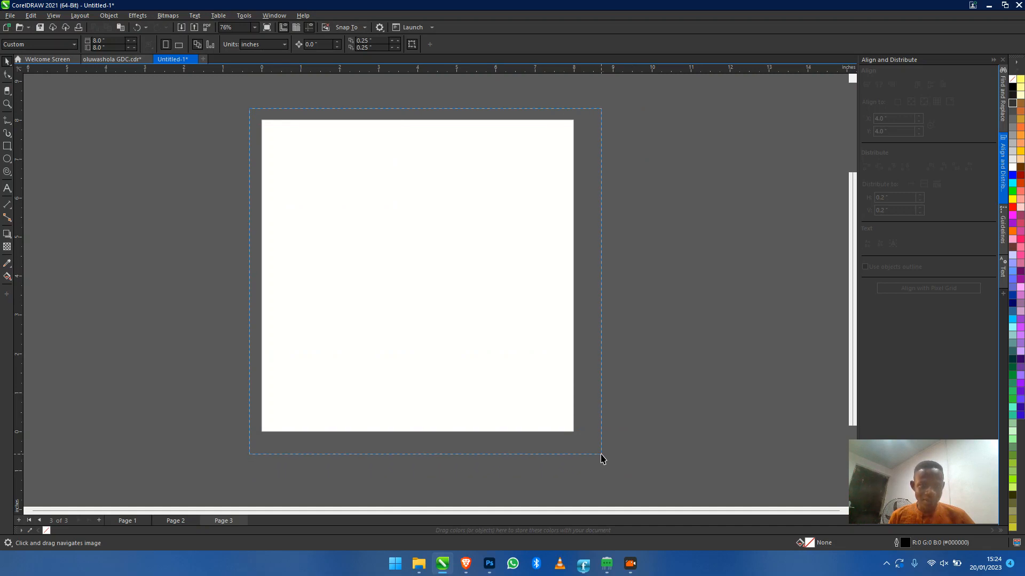
{"action": "left_click_drag", "start_coordinate": [601, 455], "coordinate": [601, 455]}
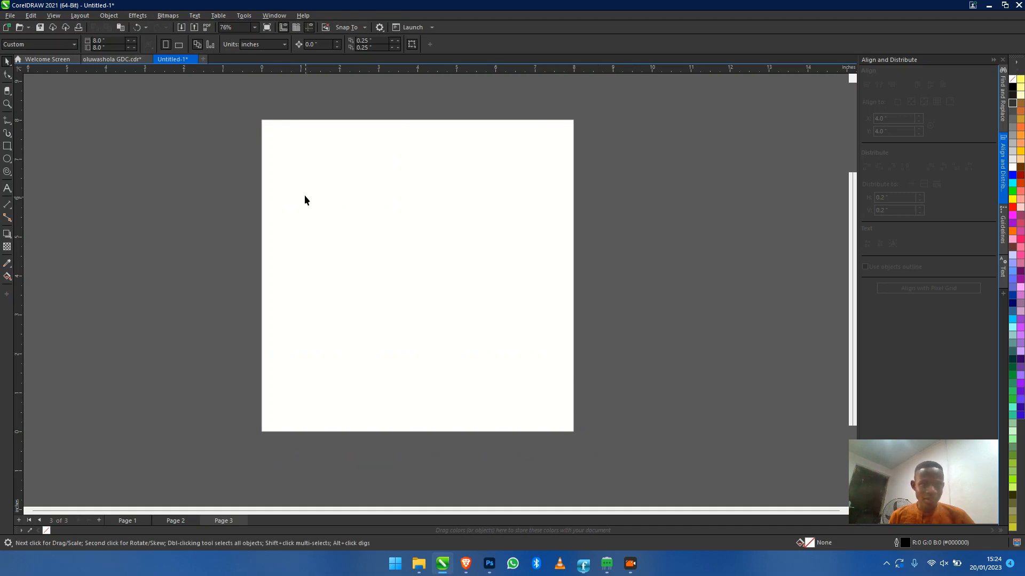
{"action": "left_click_drag", "start_coordinate": [265, 122], "coordinate": [705, 466]}
Draw an 8 by 8 inch rectangle covering the whole of page 3
{"action": "left_click", "coordinate": [4, 148]}
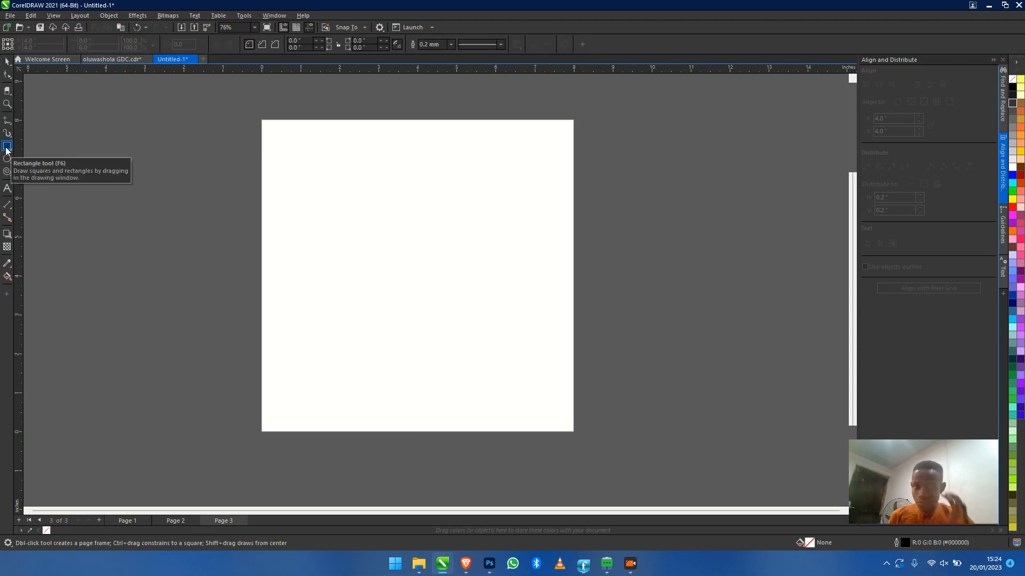
{"action": "left_click_drag", "start_coordinate": [262, 119], "coordinate": [574, 432]}
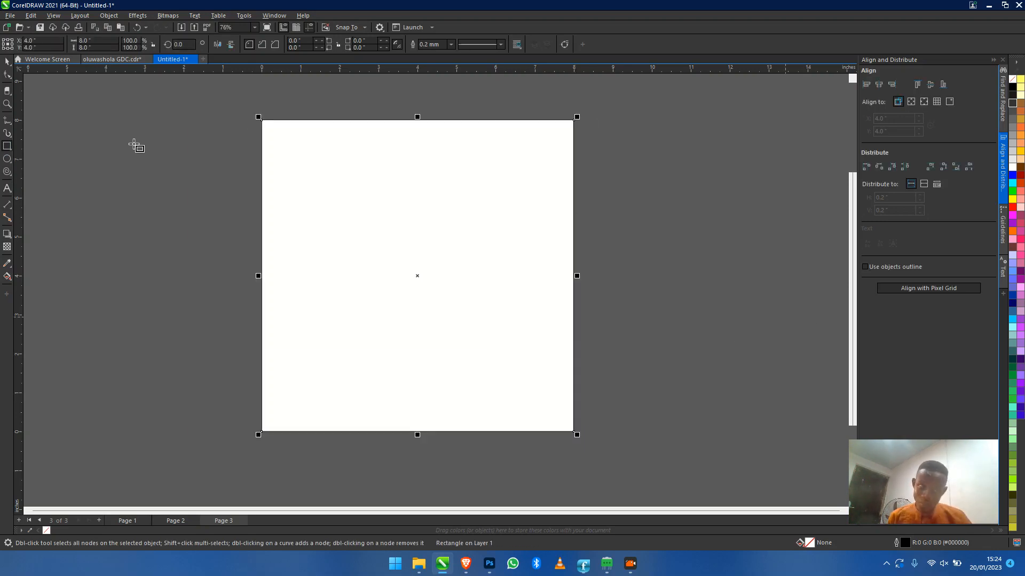
{"action": "left_click", "coordinate": [11, 73]}
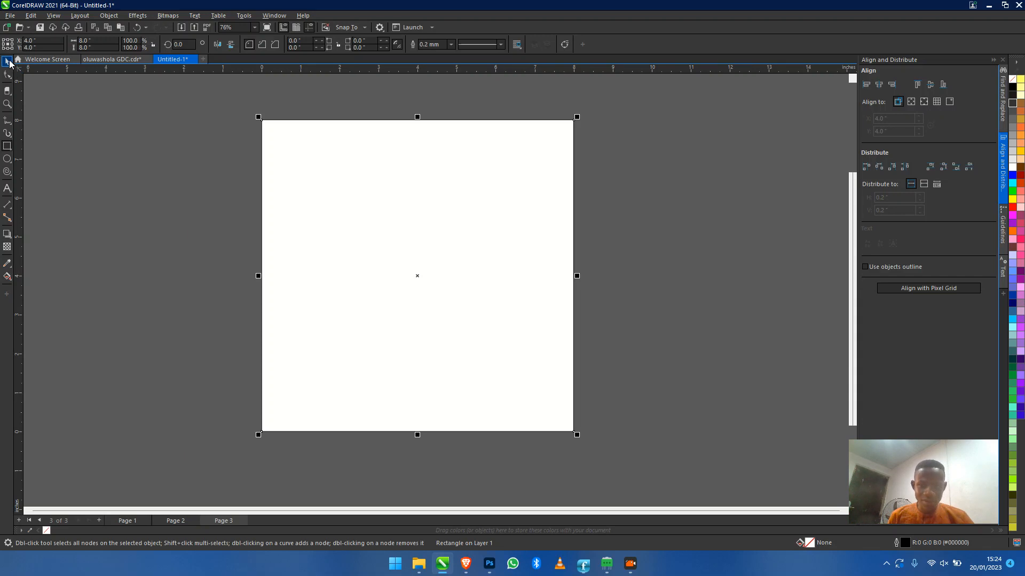
{"action": "left_click", "coordinate": [7, 146]}
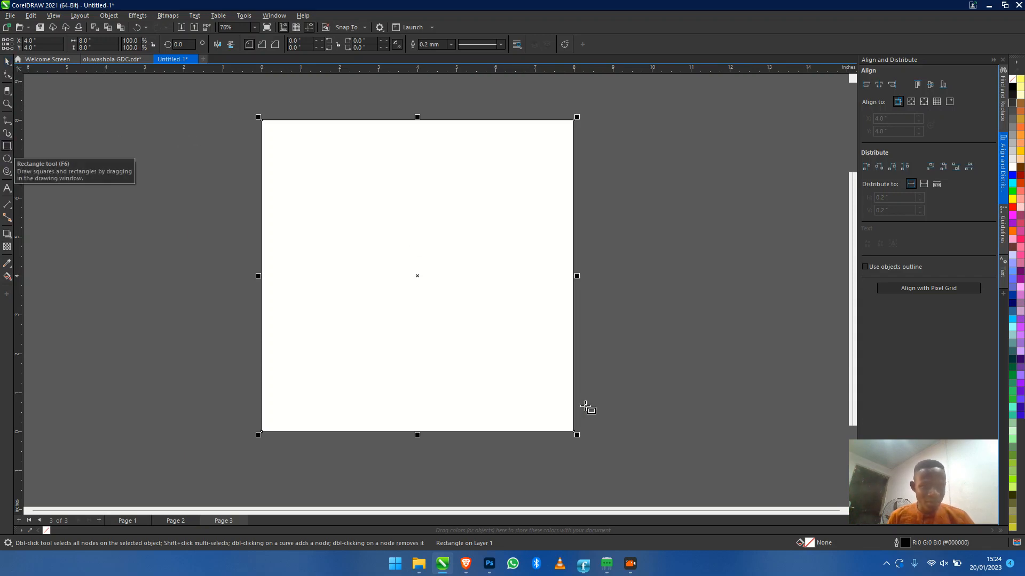
{"action": "left_click", "coordinate": [7, 62]}
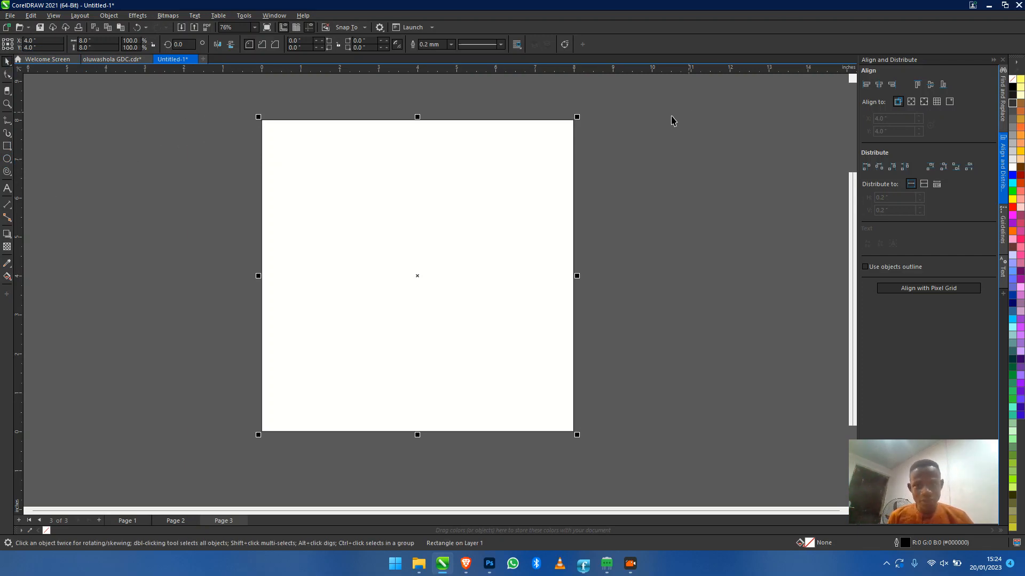
Fill the page-sized rectangle with white and remove its outline
{"action": "left_click_drag", "start_coordinate": [469, 232], "coordinate": [705, 256]}
{"action": "left_click_drag", "start_coordinate": [716, 295], "coordinate": [658, 279]}
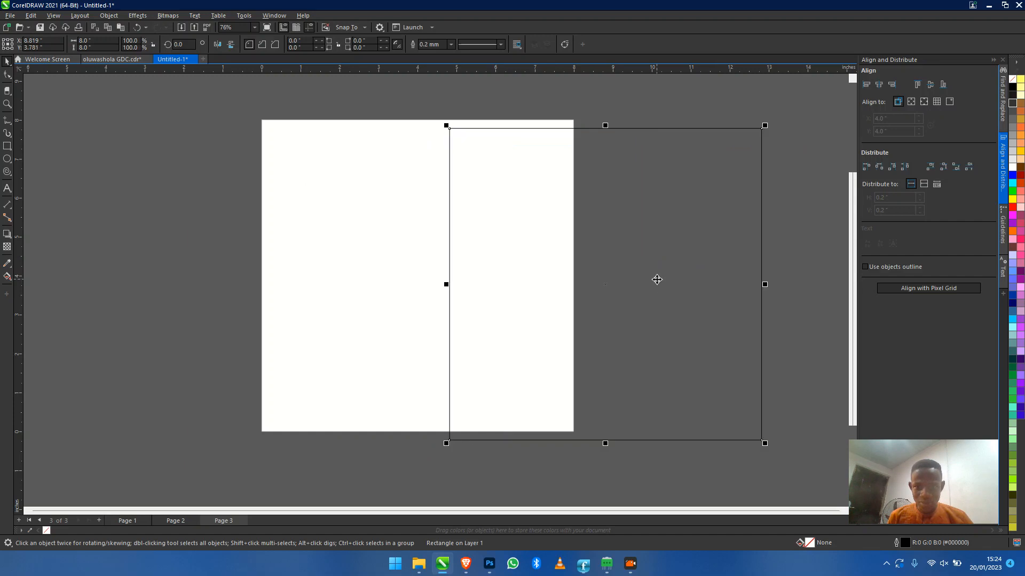
{"action": "left_click", "coordinate": [1013, 168]}
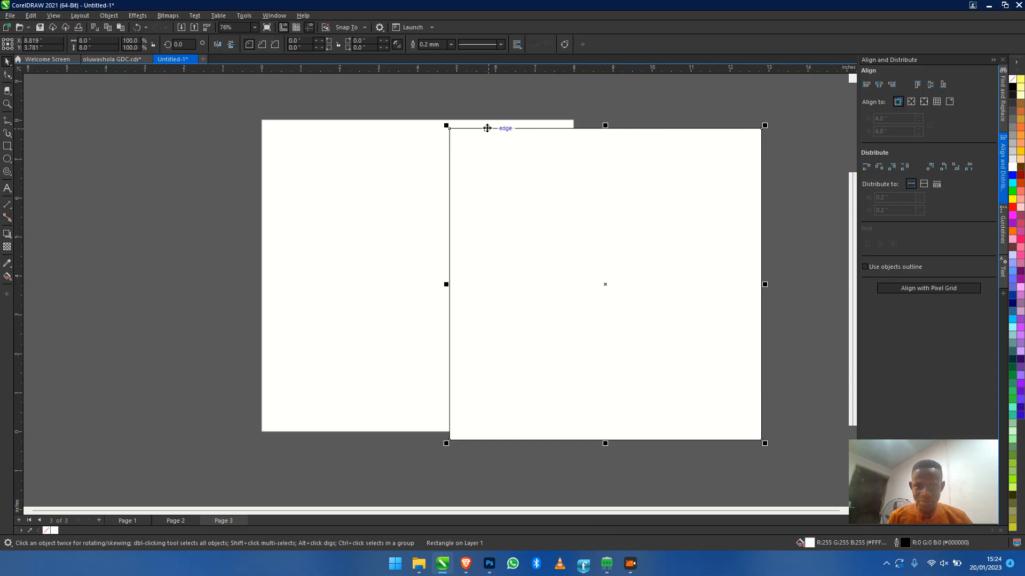
{"action": "right_click", "coordinate": [1013, 85]}
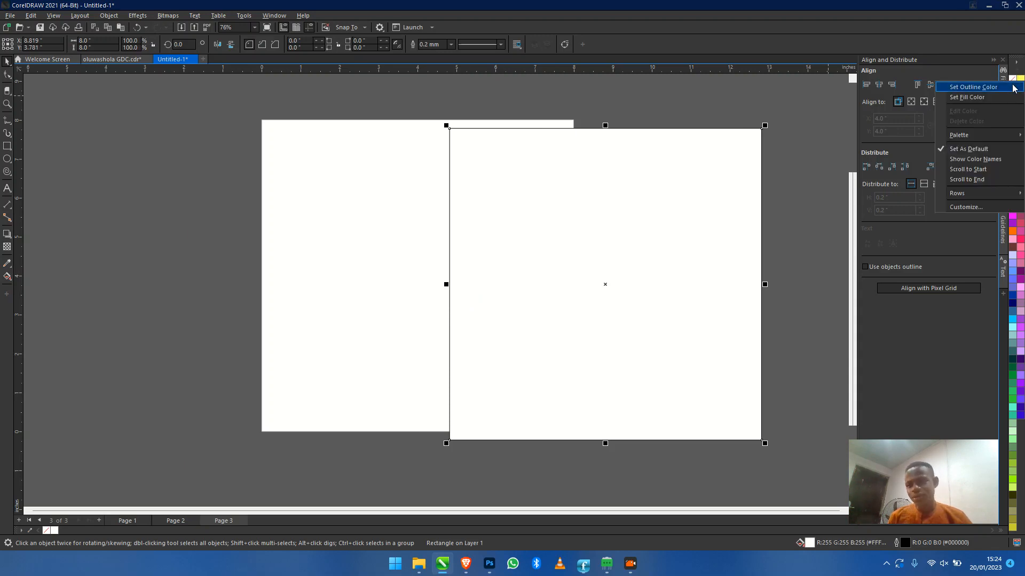
{"action": "left_click", "coordinate": [1013, 88]}
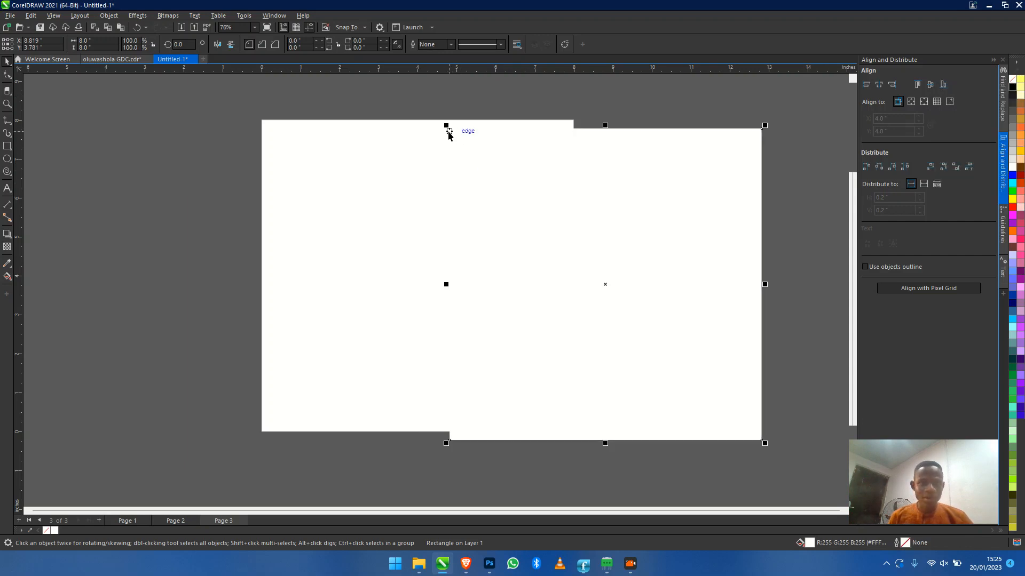
Center the white rectangle on page 3
{"action": "left_click_drag", "start_coordinate": [542, 190], "coordinate": [564, 226]}
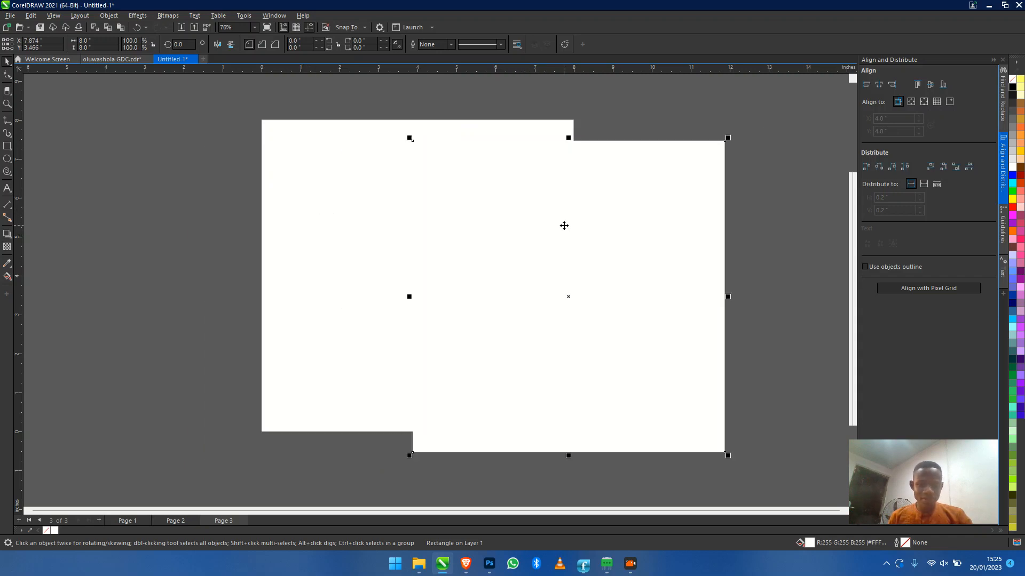
{"action": "key", "text": "p"}
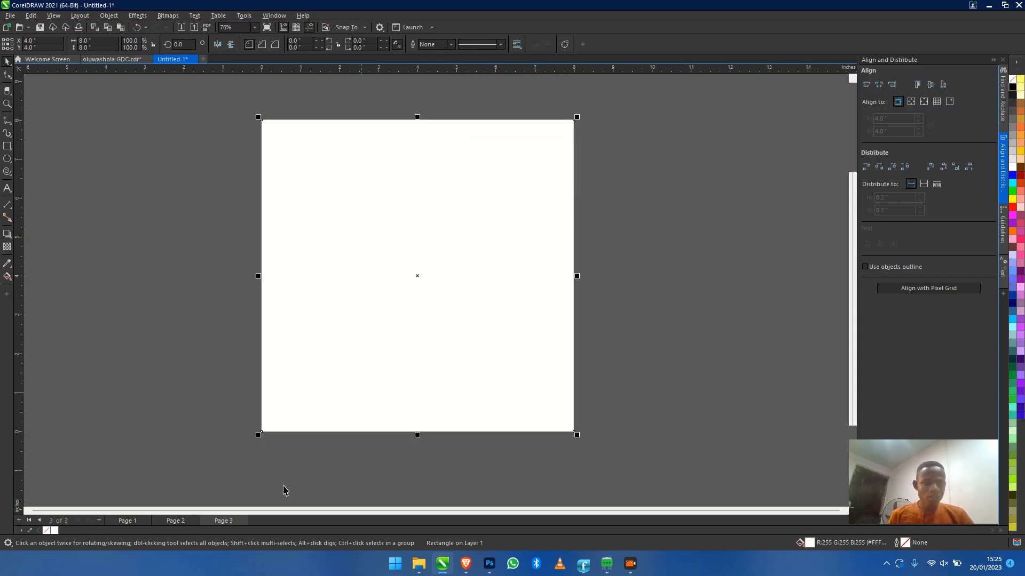
Examine the page 2 flyer's header text, church logo, title artwork and event details up close
{"action": "left_click", "coordinate": [170, 522]}
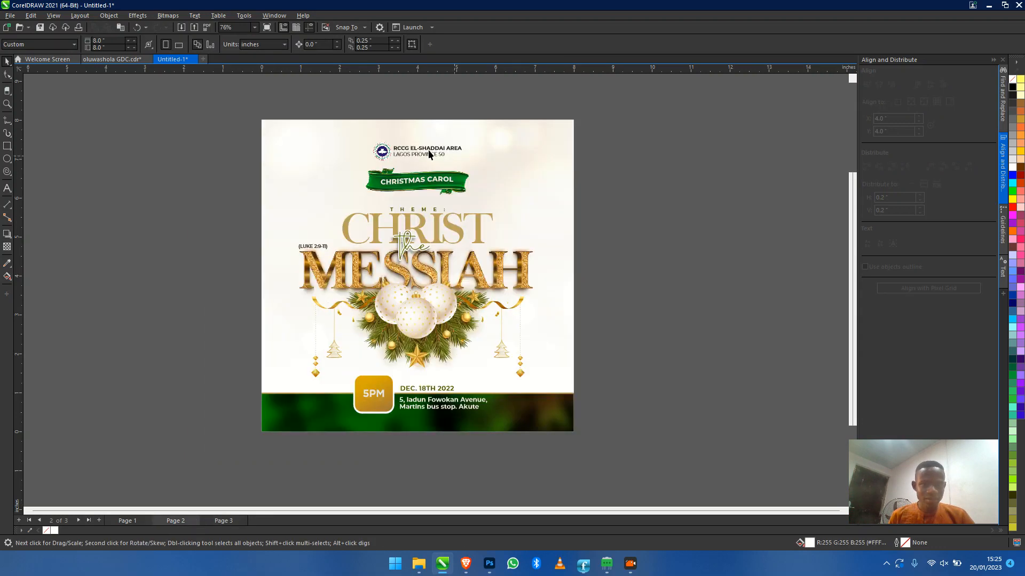
{"action": "scroll", "coordinate": [428, 149], "scroll_direction": "up", "scroll_amount": 2}
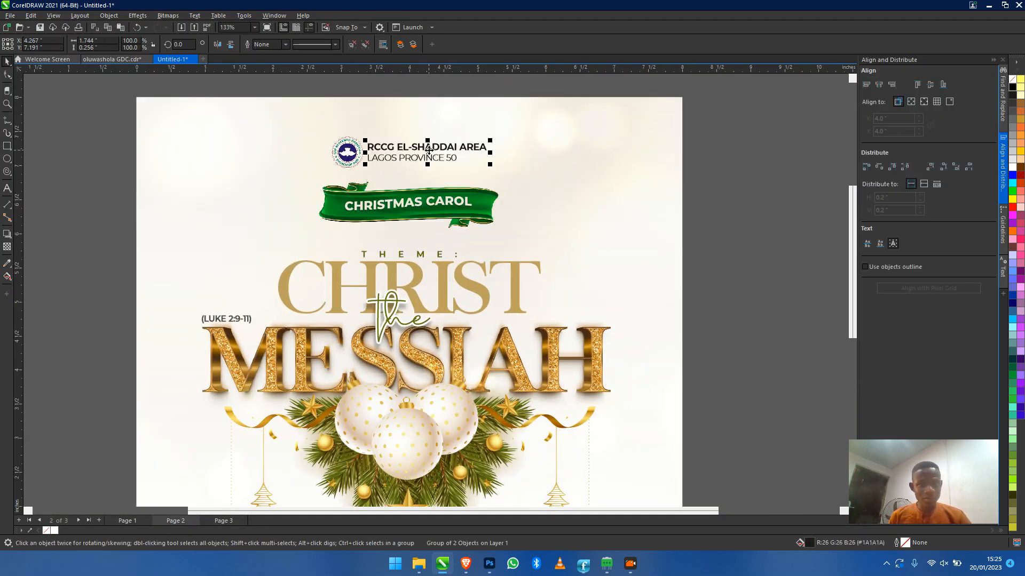
{"action": "scroll", "coordinate": [428, 153], "scroll_direction": "down", "scroll_amount": 1}
{"action": "left_click", "coordinate": [421, 156]}
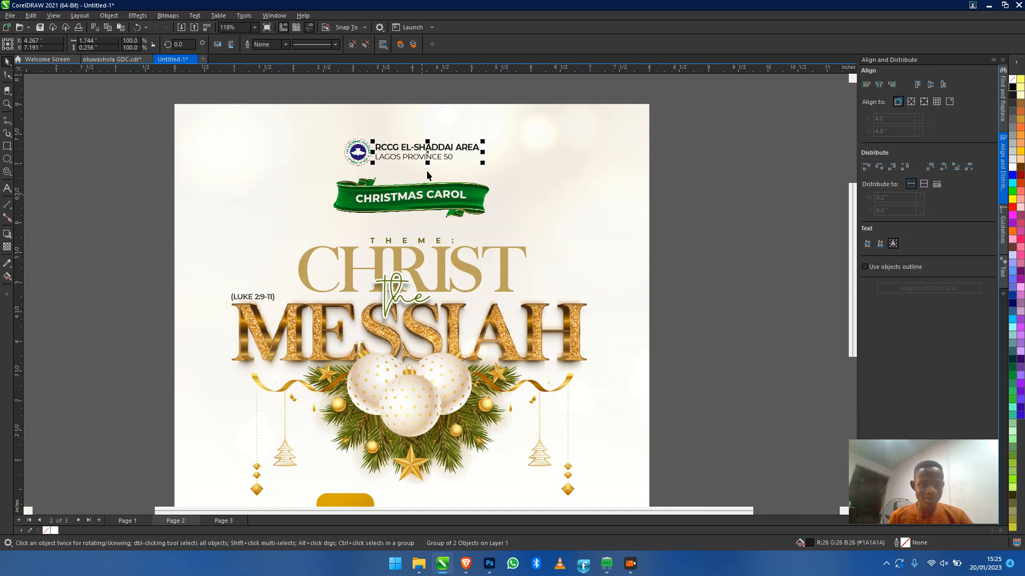
{"action": "scroll", "coordinate": [426, 175], "scroll_direction": "up", "scroll_amount": 1}
{"action": "scroll", "coordinate": [427, 175], "scroll_direction": "up", "scroll_amount": 1}
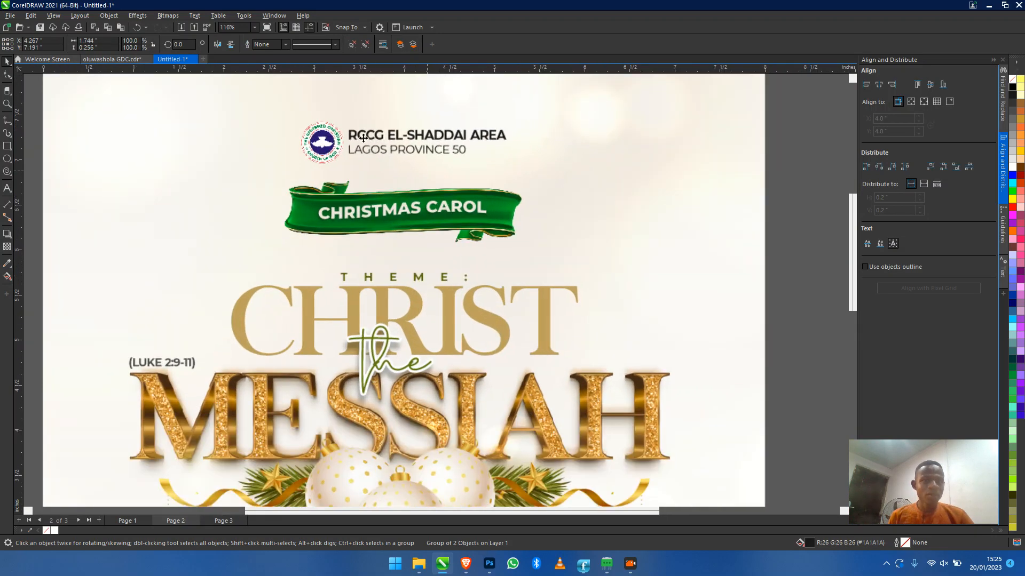
{"action": "left_click", "coordinate": [320, 143], "text": "ctrl"}
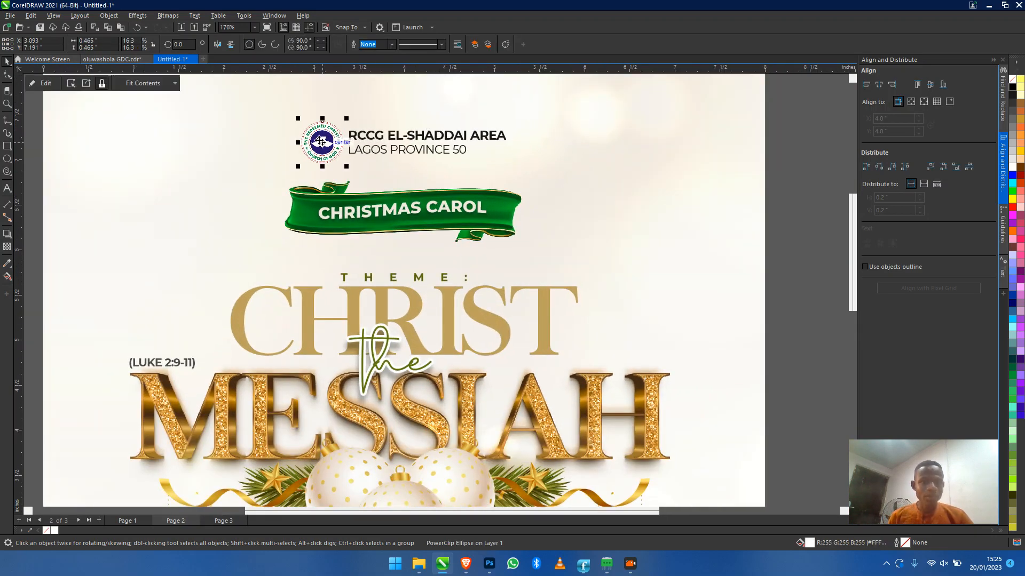
{"action": "scroll", "coordinate": [620, 181], "scroll_direction": "down", "scroll_amount": 3}
{"action": "left_click_drag", "start_coordinate": [643, 236], "coordinate": [533, 85]}
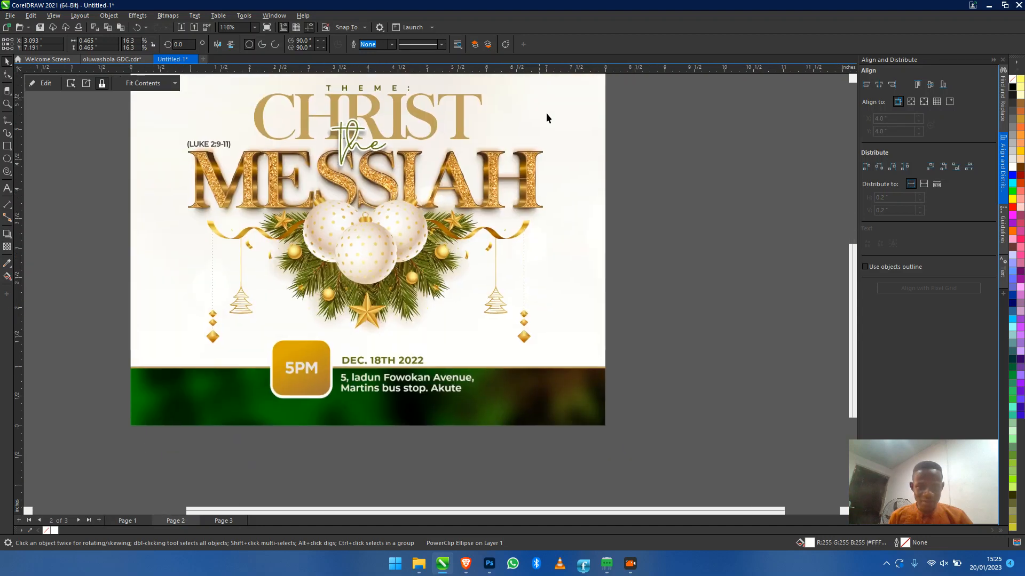
{"action": "left_click_drag", "start_coordinate": [588, 209], "coordinate": [627, 350]}
{"action": "left_click_drag", "start_coordinate": [523, 156], "coordinate": [545, 190]}
Open the contents of page 2's PowerClip background and try shifting the bokeh bitmap toward the upper left
{"action": "left_click", "coordinate": [607, 206]}
{"action": "double_click", "coordinate": [607, 206]}
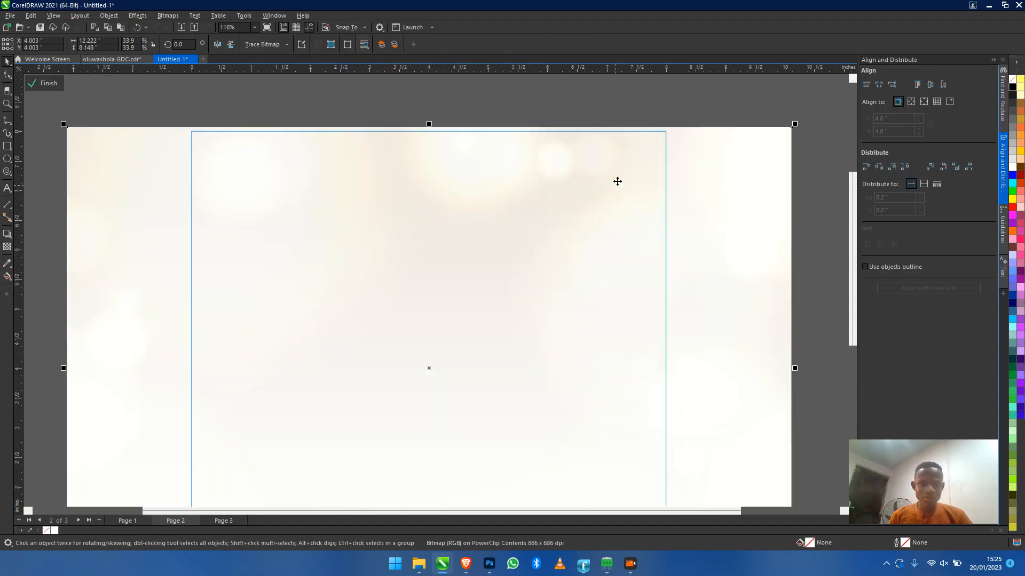
{"action": "left_click_drag", "start_coordinate": [479, 186], "coordinate": [309, 147]}
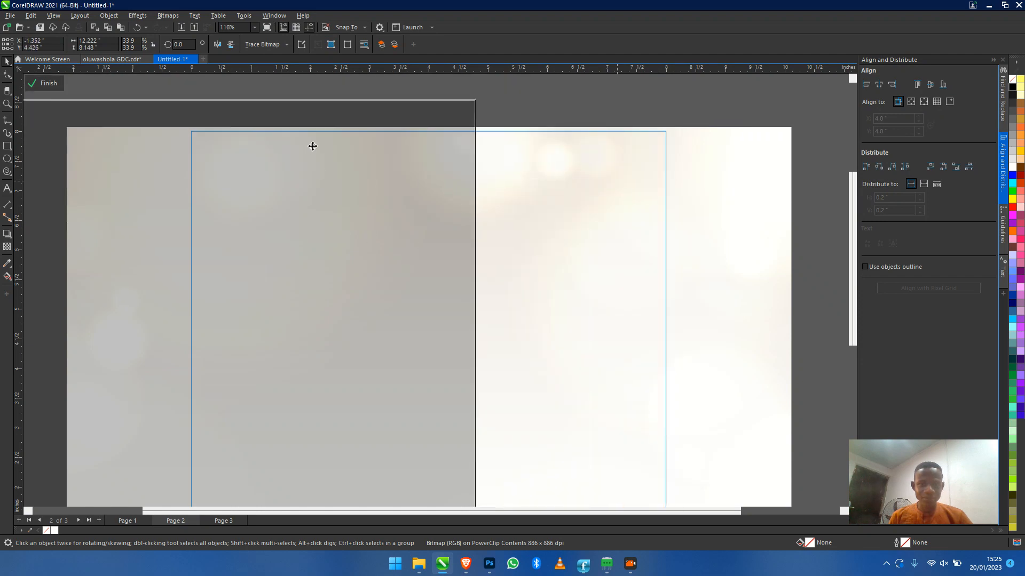
{"action": "left_click_drag", "start_coordinate": [169, 168], "coordinate": [231, 155]}
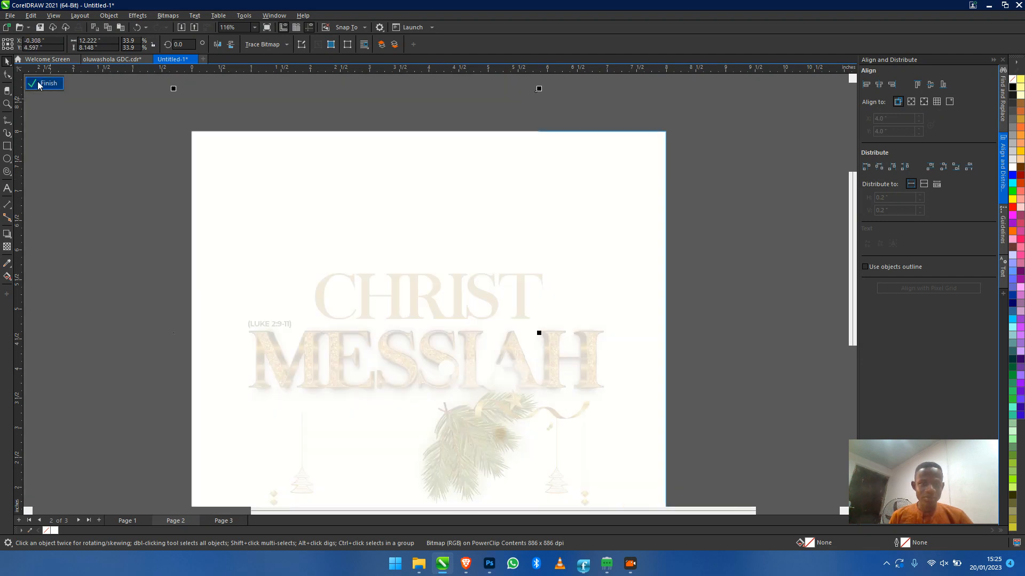
Undo the background bitmap's moves and leave PowerClip editing with the background frame selected
{"action": "key", "text": "ctrl+z"}
{"action": "key", "text": "ctrl+z"}
{"action": "key", "text": "ctrl+z"}
{"action": "key", "text": "ctrl+z"}
{"action": "key", "text": "ctrl+z"}
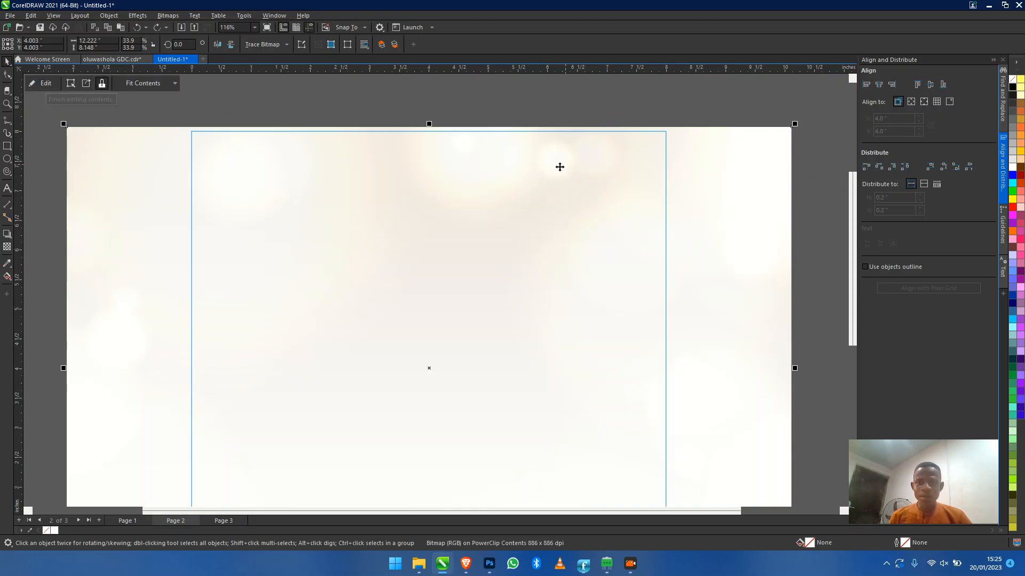
{"action": "left_click", "coordinate": [463, 193]}
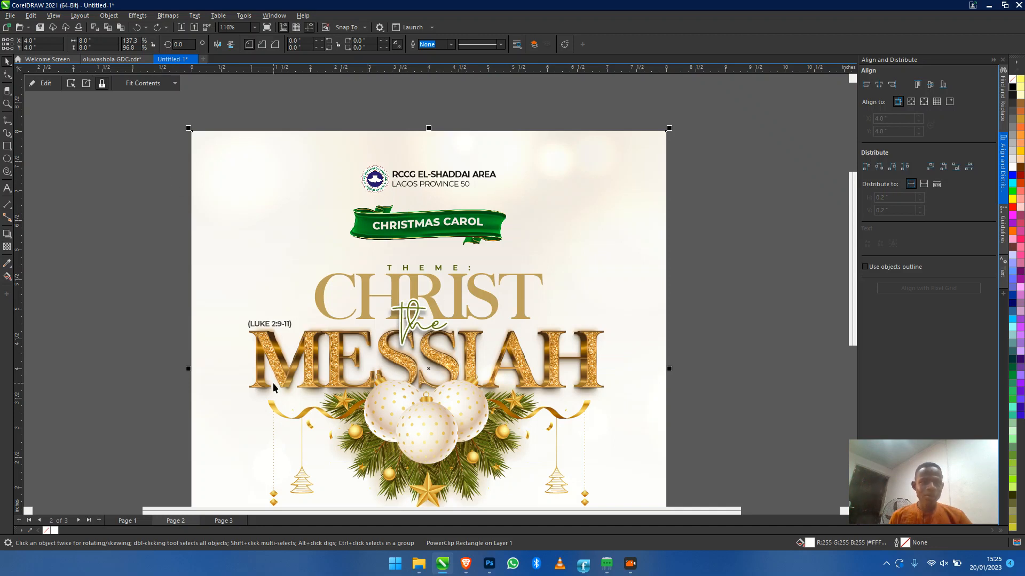
Add the artistic text "RCCG ELSHADIA AREA" near the top of page 3
{"action": "left_click_drag", "start_coordinate": [354, 363], "coordinate": [334, 329]}
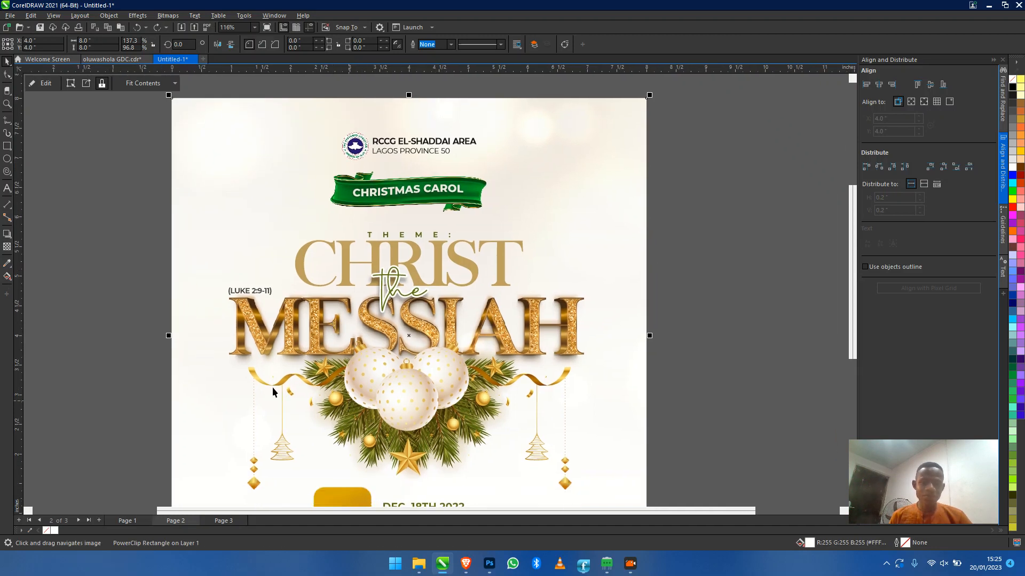
{"action": "left_click", "coordinate": [207, 517]}
{"action": "left_click", "coordinate": [7, 187]}
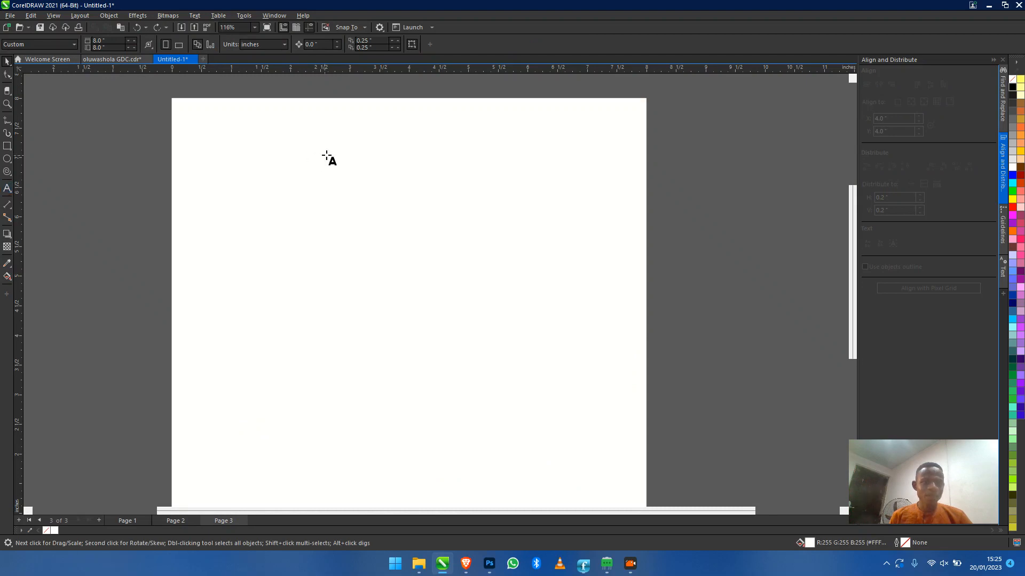
{"action": "left_click", "coordinate": [352, 160]}
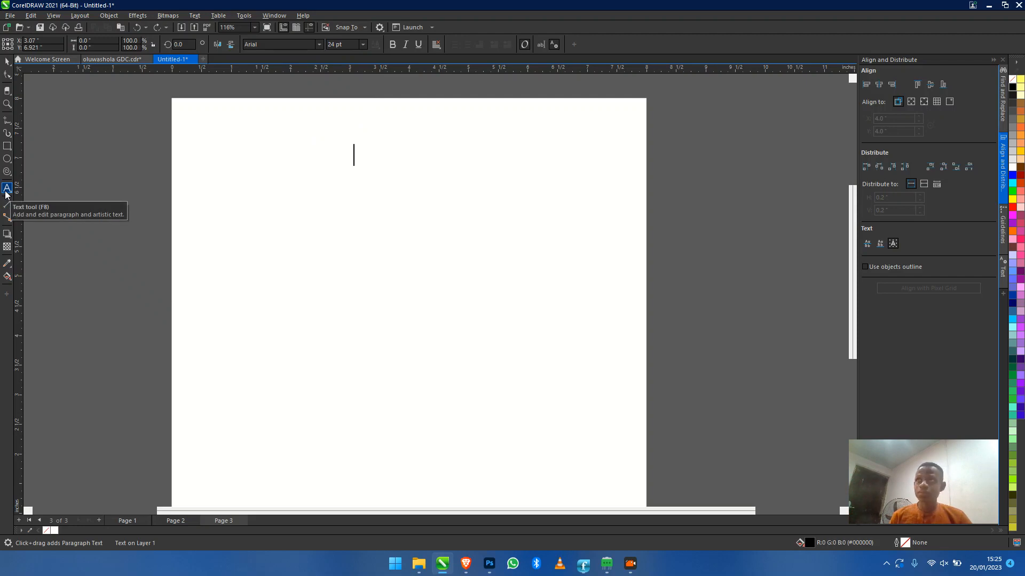
{"action": "left_click", "coordinate": [323, 155]}
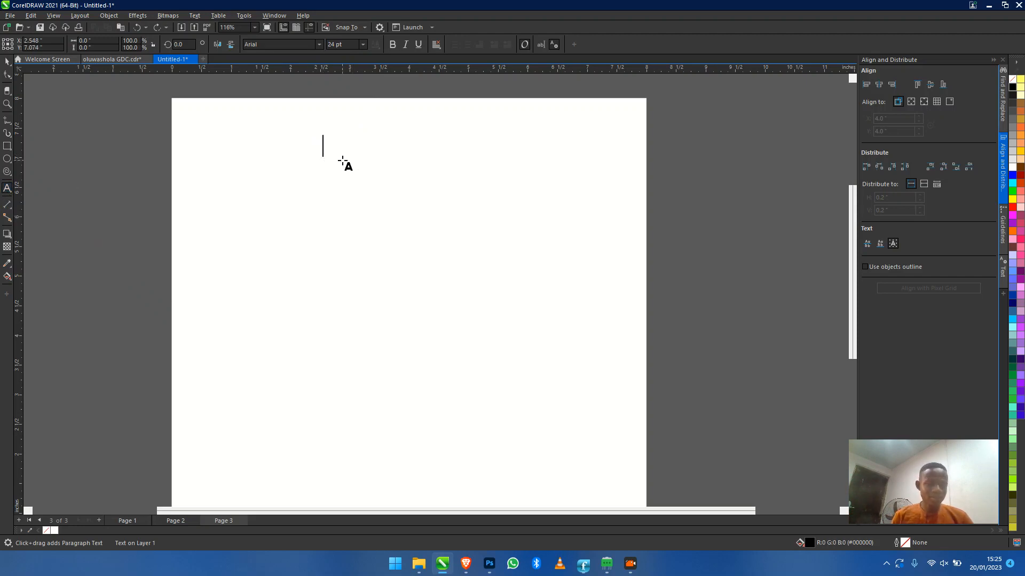
{"action": "type", "text": "RCCG"}
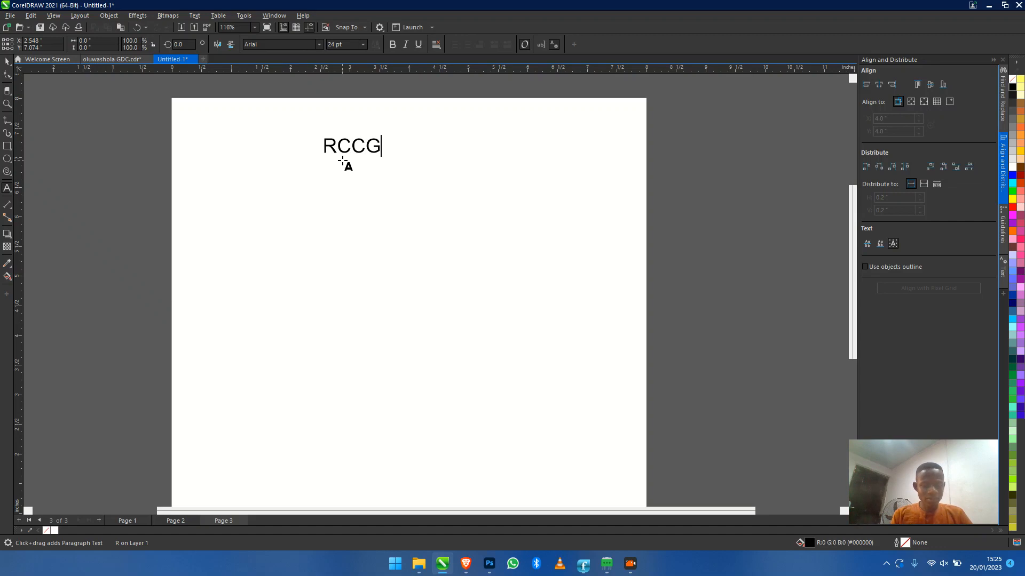
{"action": "type", "text": " ELS"}
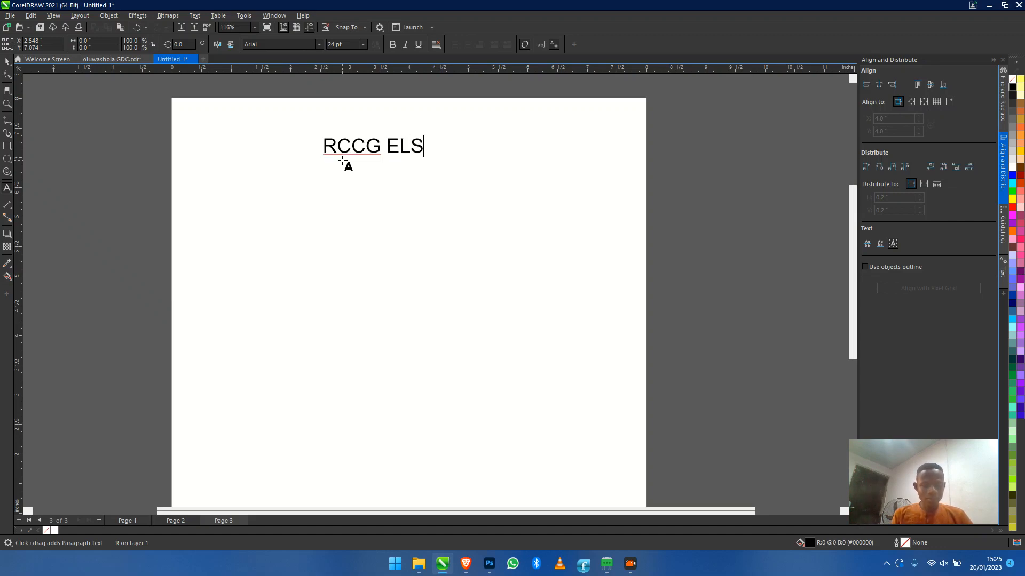
{"action": "type", "text": "HADIA AREA"}
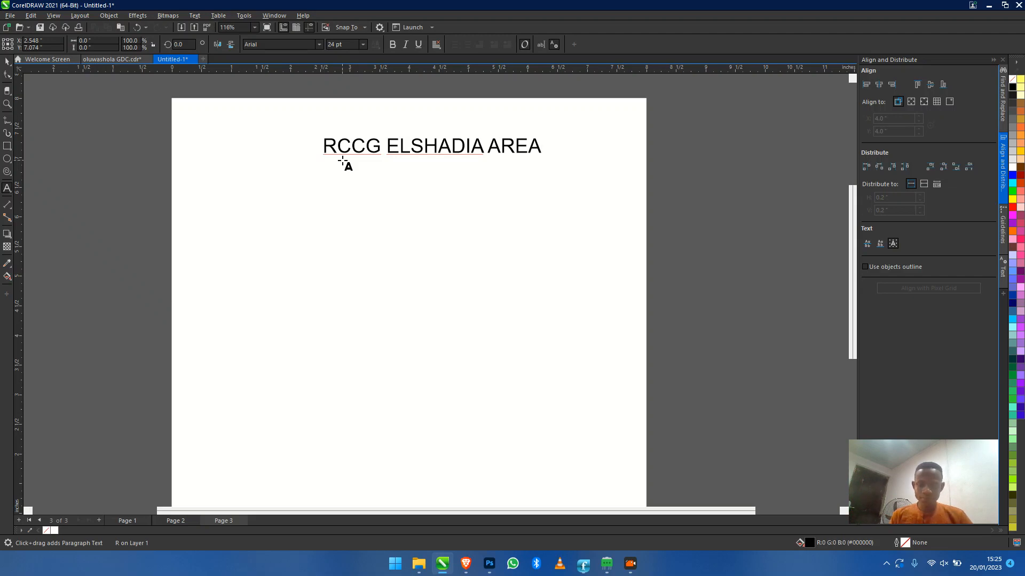
{"action": "key", "text": "ctrl+space"}
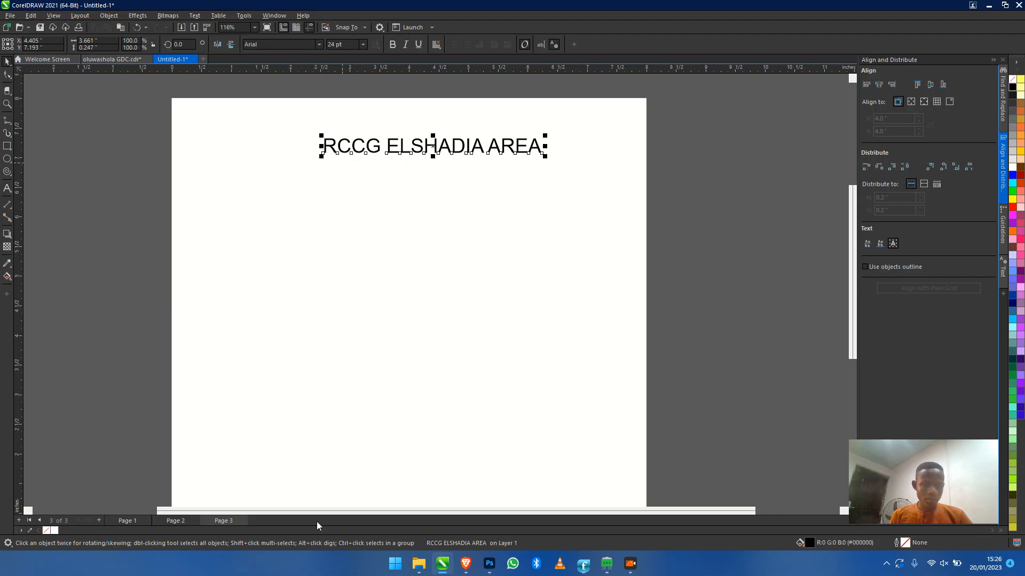
Check the header on page 2 and add "LAGOS PROVINCE 50" as a second line of the page 3 header text
{"action": "left_click", "coordinate": [175, 521]}
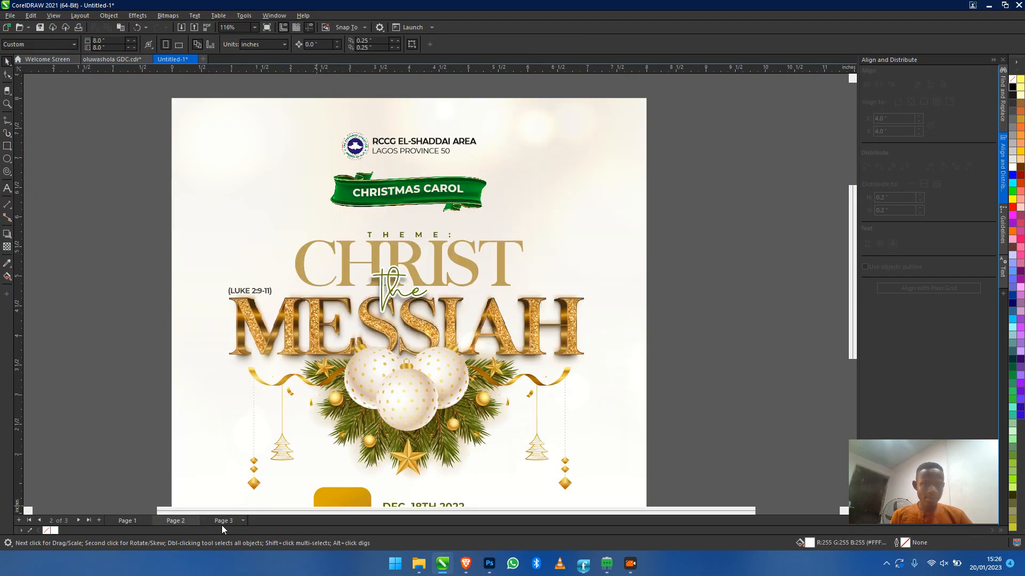
{"action": "left_click", "coordinate": [222, 525]}
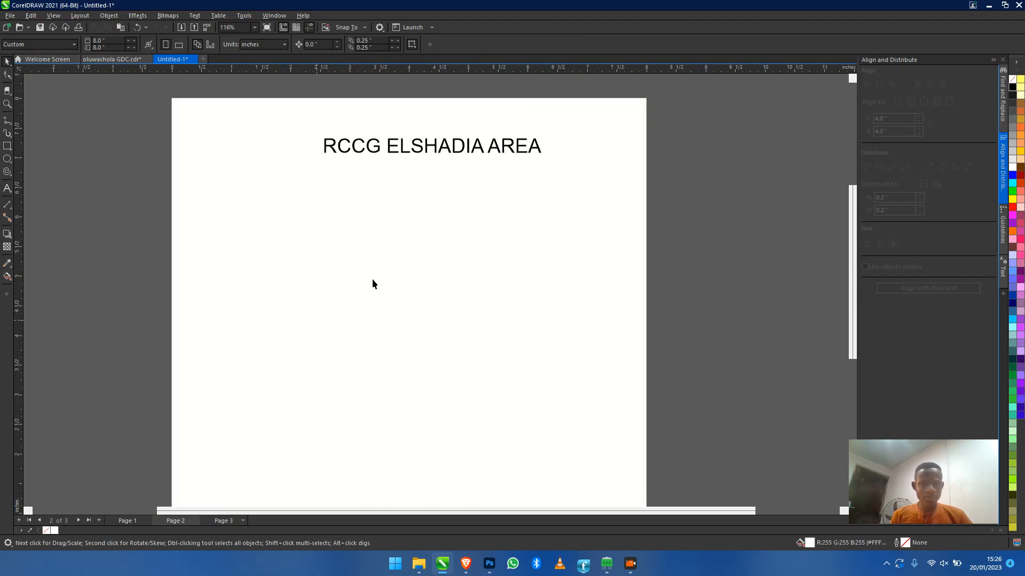
{"action": "double_click", "coordinate": [537, 149]}
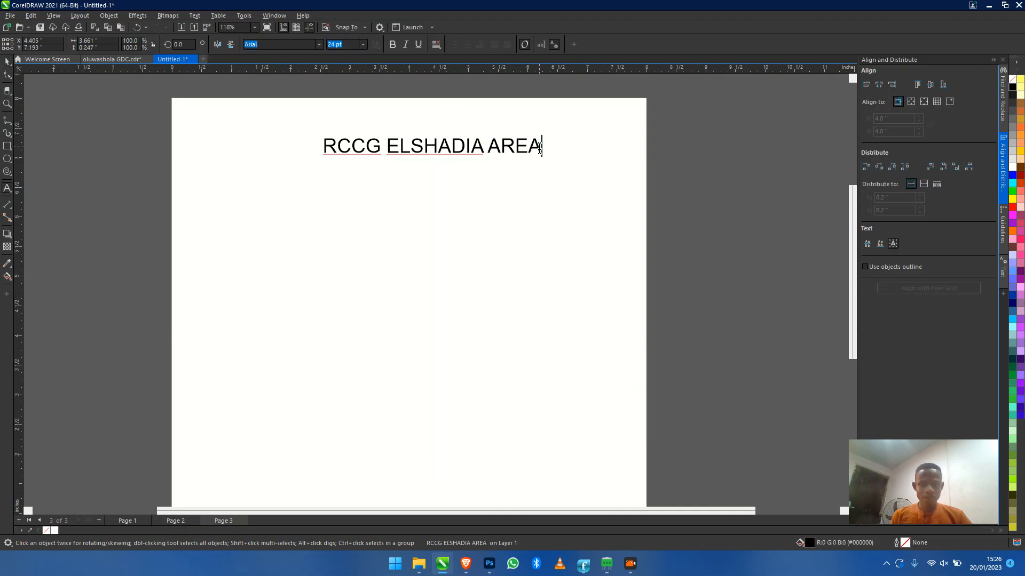
{"action": "key", "text": "Return"}
{"action": "type", "text": "LAGOS PROVIN"}
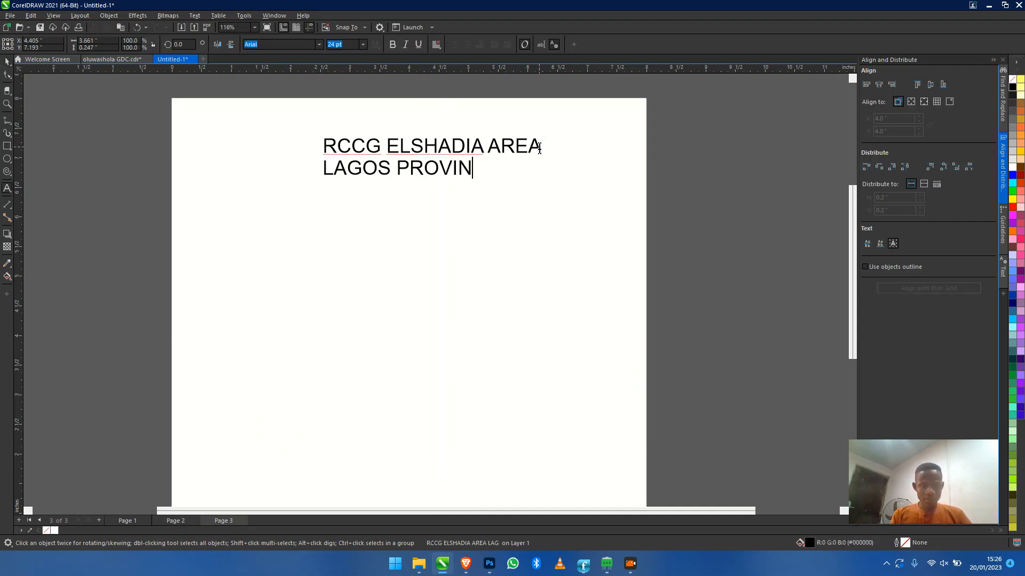
{"action": "type", "text": "CE 4"}
{"action": "key", "text": "BackSpace"}
{"action": "type", "text": "50"}
{"action": "key", "text": "ctrl+space"}
{"action": "left_click_drag", "start_coordinate": [284, 126], "coordinate": [433, 127]}
{"action": "left_click", "coordinate": [432, 127]}
Ungroup the two-line church name text on page 2 and check which font it uses
{"action": "key", "text": "Page_Up"}
{"action": "left_click_drag", "start_coordinate": [542, 140], "coordinate": [404, 157]}
{"action": "scroll", "coordinate": [439, 165], "scroll_direction": "up", "scroll_amount": 1}
{"action": "scroll", "coordinate": [438, 167], "scroll_direction": "up", "scroll_amount": 1}
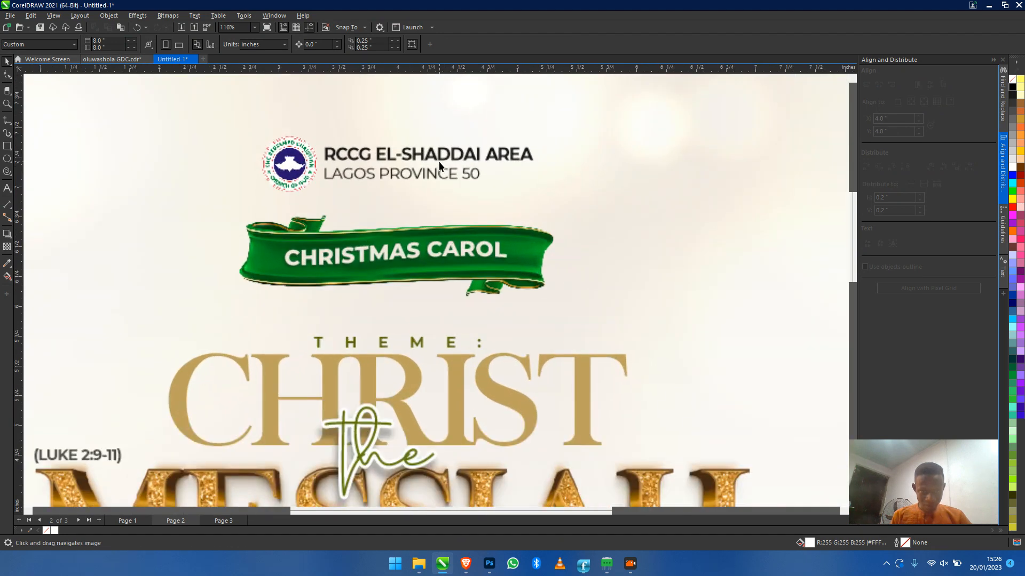
{"action": "left_click", "coordinate": [439, 159]}
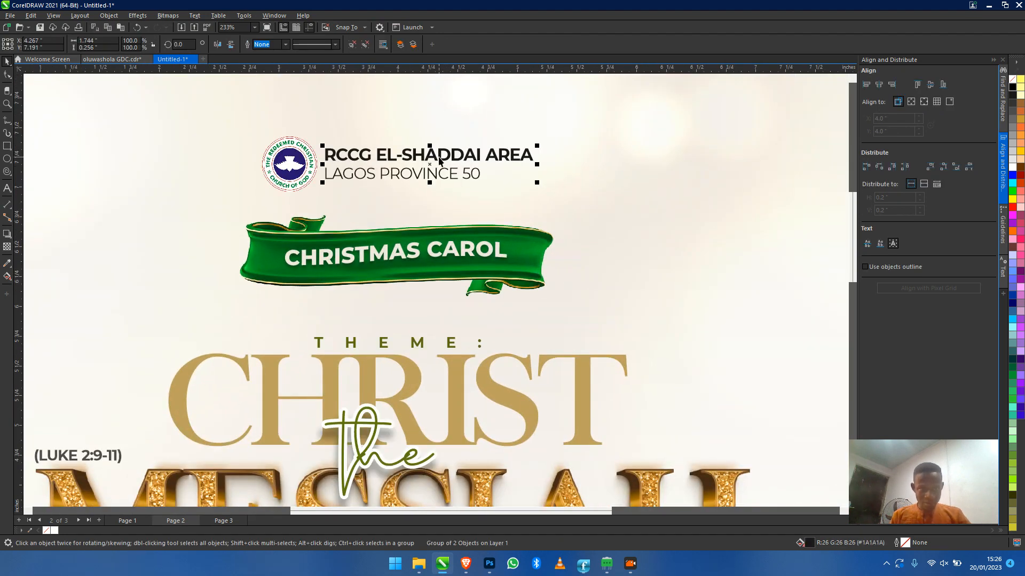
{"action": "left_click", "coordinate": [217, 44]}
{"action": "left_click", "coordinate": [280, 45]}
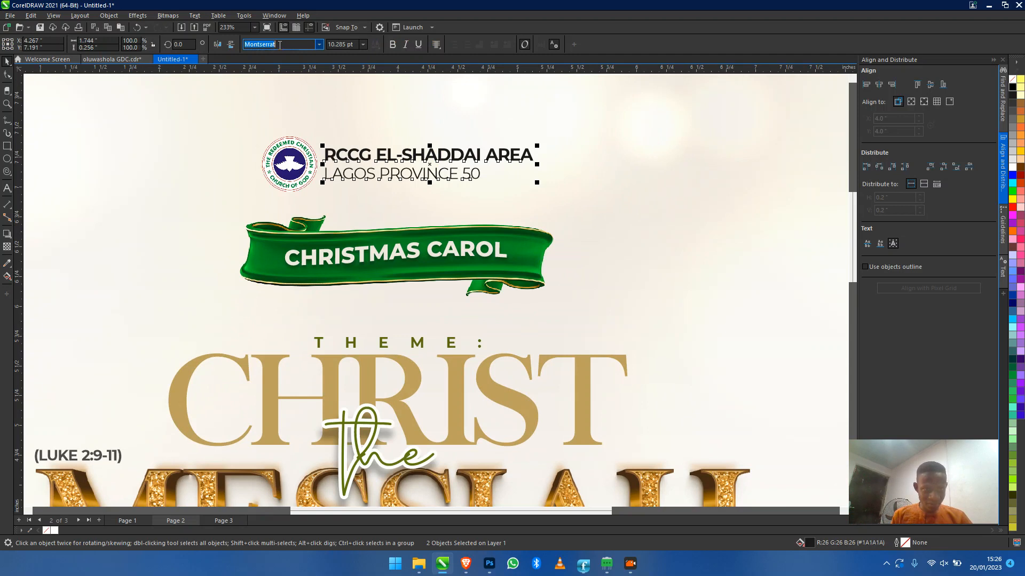
Inspect the CHRISTMAS CAROL ribbon text and the CHRIST title on page 2
{"action": "left_click", "coordinate": [407, 260]}
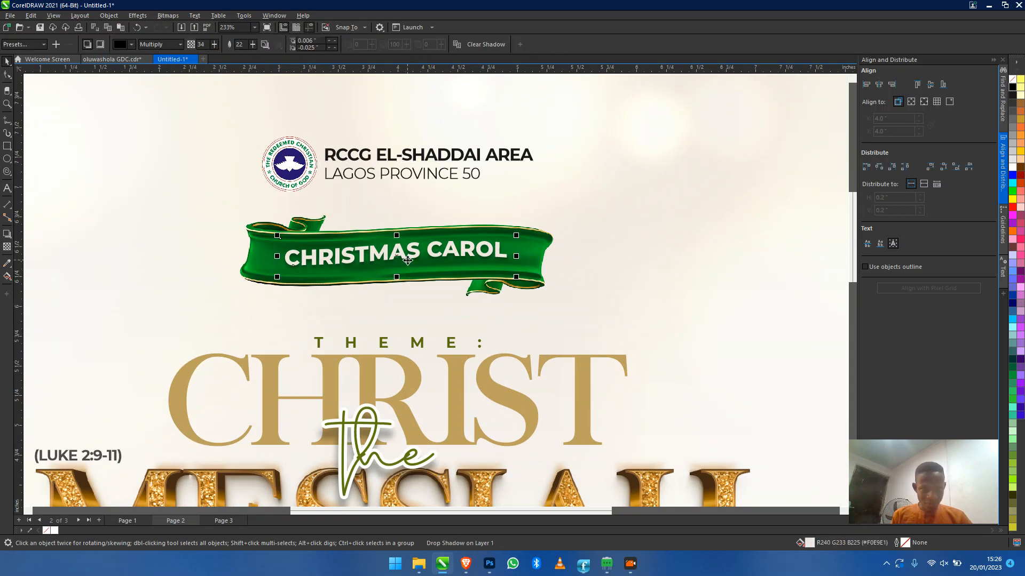
{"action": "double_click", "coordinate": [409, 256]}
{"action": "key", "text": "space"}
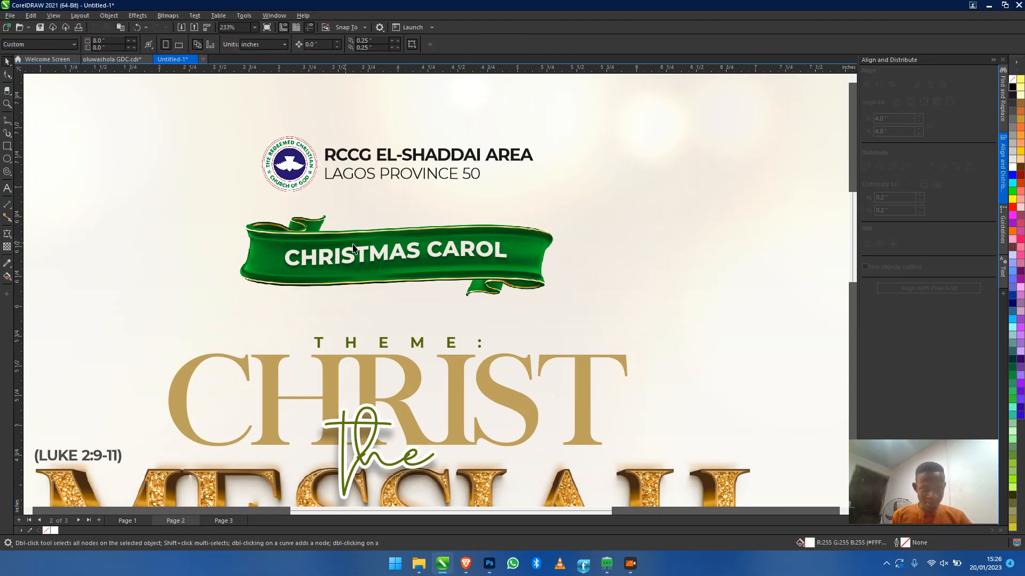
{"action": "scroll", "coordinate": [405, 267], "scroll_direction": "down", "scroll_amount": 3}
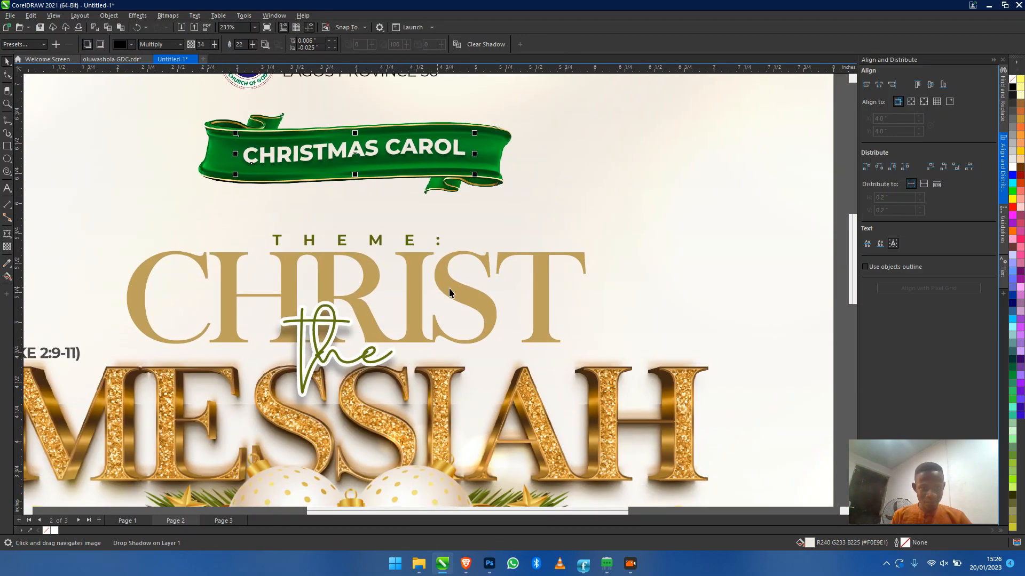
{"action": "left_click", "coordinate": [451, 288]}
Select the church logo together with both header text lines on page 2 and copy them
{"action": "left_click_drag", "start_coordinate": [429, 241], "coordinate": [424, 320]}
{"action": "scroll", "coordinate": [432, 322], "scroll_direction": "down", "scroll_amount": 1}
{"action": "left_click_drag", "start_coordinate": [271, 218], "coordinate": [339, 319]}
{"action": "left_click_drag", "start_coordinate": [226, 117], "coordinate": [625, 327]}
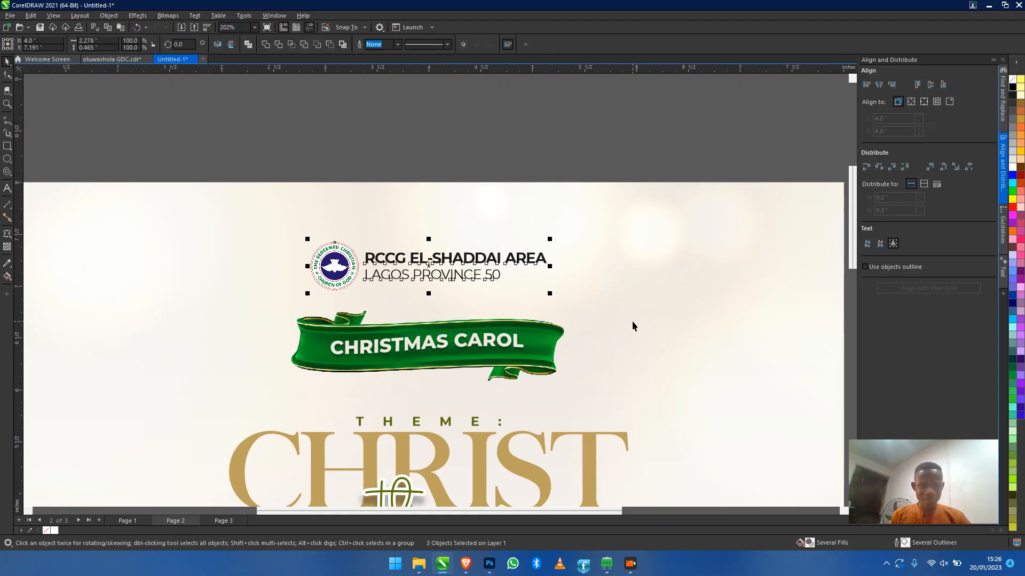
Set the font of the two-line header text on page 3 to Montserrat
{"action": "key", "text": "Page_Down"}
{"action": "left_click", "coordinate": [461, 318]}
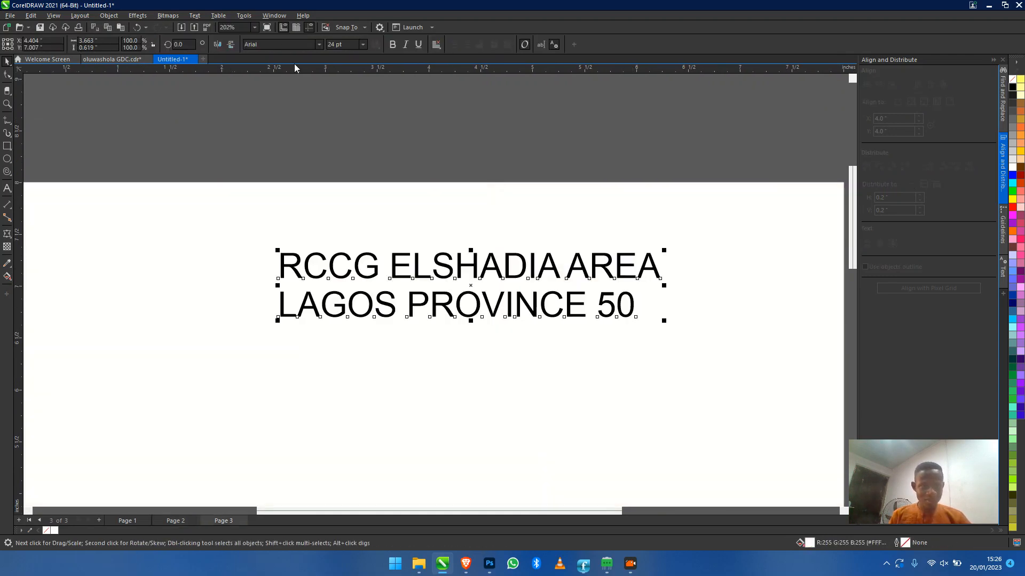
{"action": "left_click", "coordinate": [283, 44]}
{"action": "type", "text": "M"}
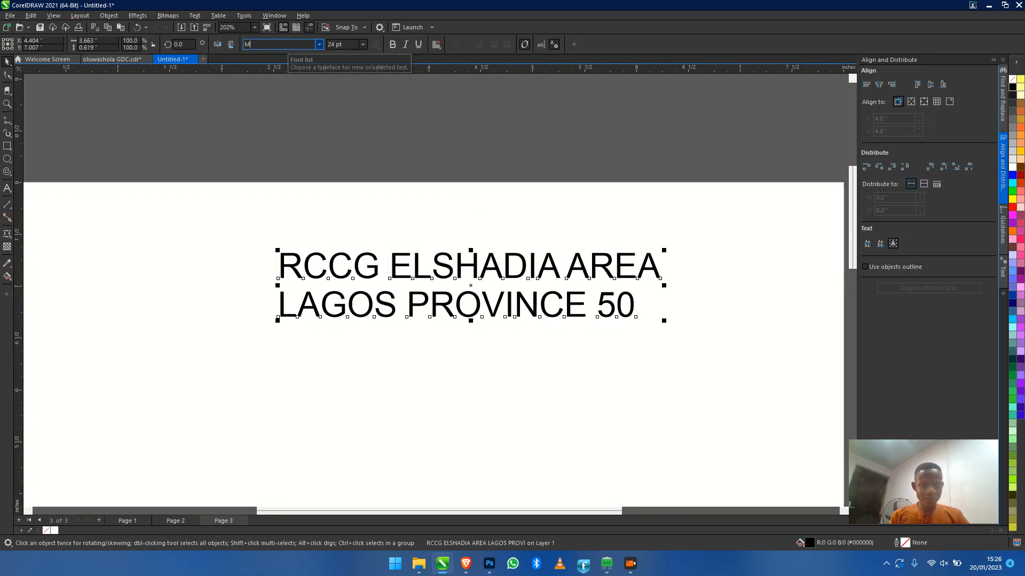
{"action": "type", "text": "Ontse"}
{"action": "key", "text": "Return"}
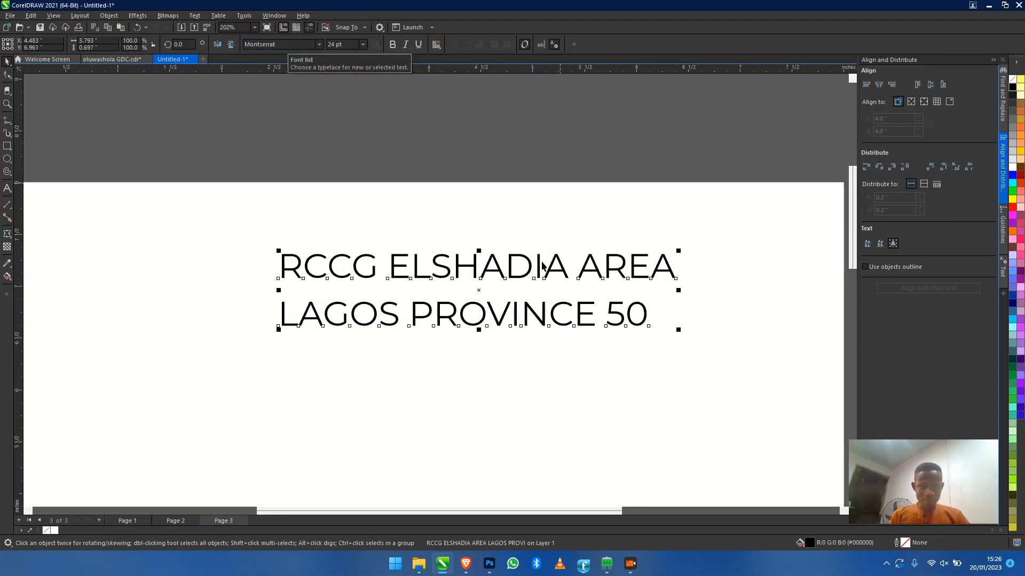
Set the page 3 header text to 10 pt and move it near the top, comparing its placement with page 2
{"action": "left_click_drag", "start_coordinate": [682, 255], "coordinate": [532, 292]}
{"action": "left_click", "coordinate": [344, 45]}
{"action": "type", "text": "10"}
{"action": "key", "text": "Return"}
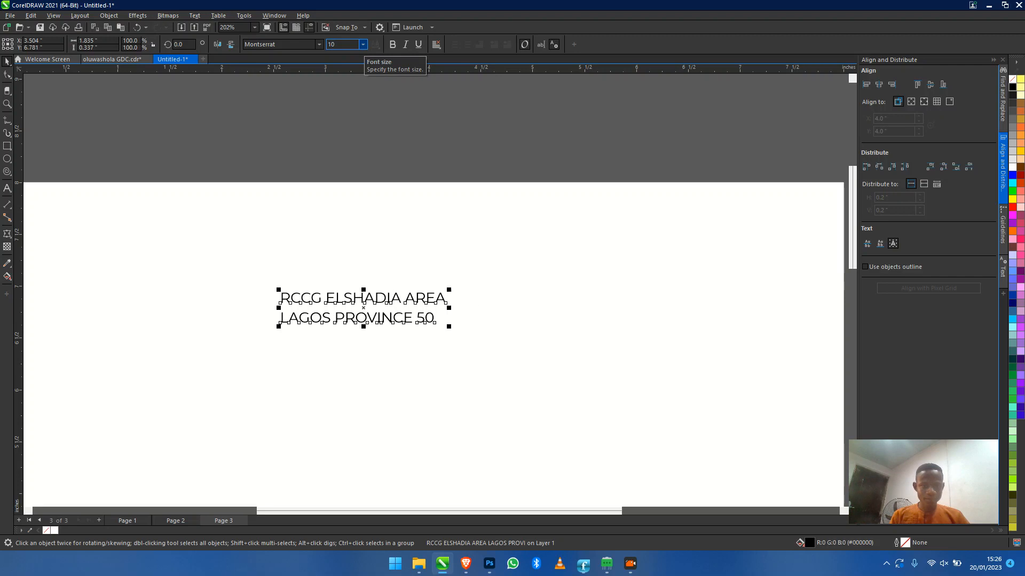
{"action": "left_click_drag", "start_coordinate": [357, 299], "coordinate": [383, 268]}
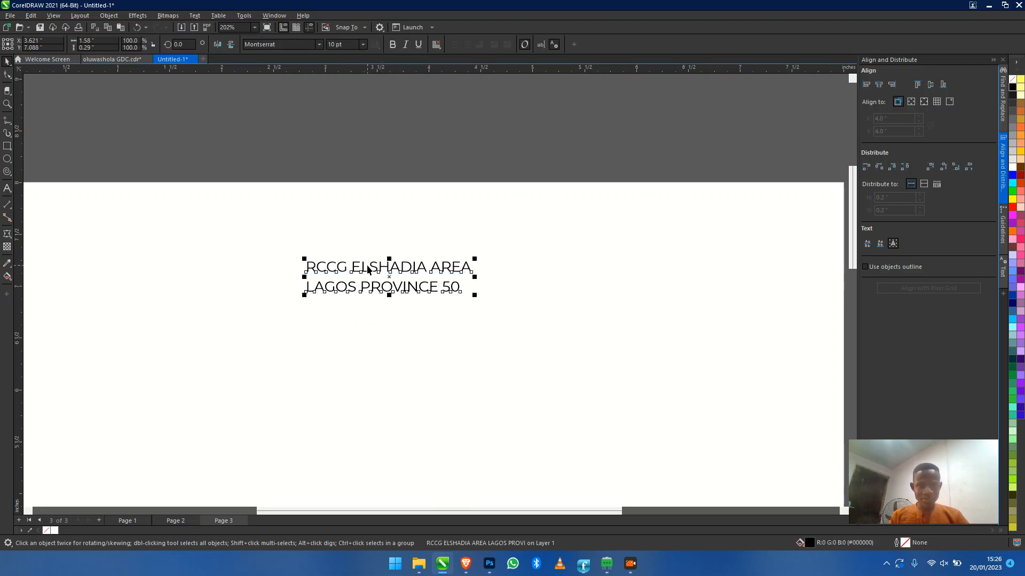
{"action": "scroll", "coordinate": [385, 268], "scroll_direction": "up", "scroll_amount": 1}
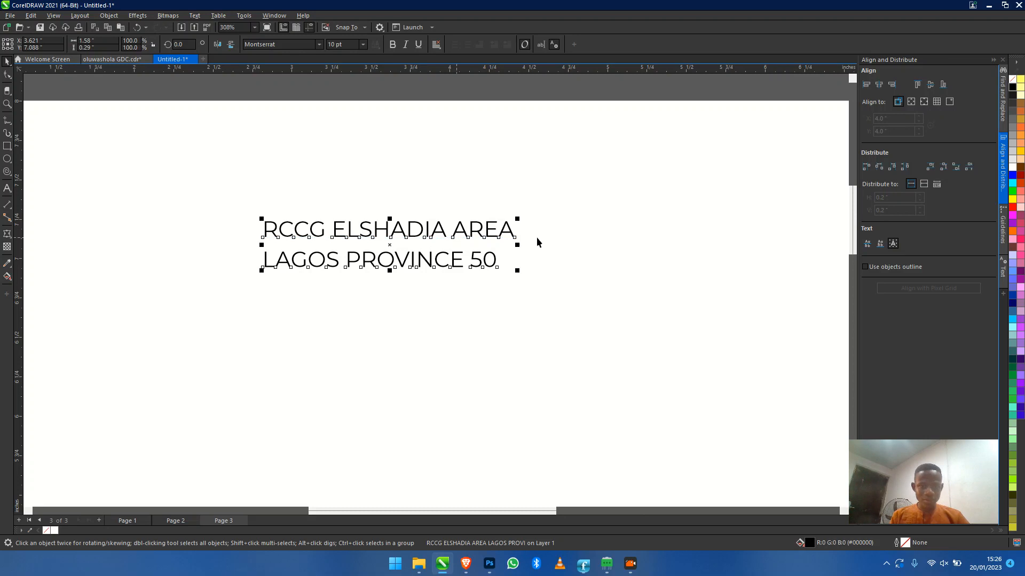
{"action": "key", "text": "Escape"}
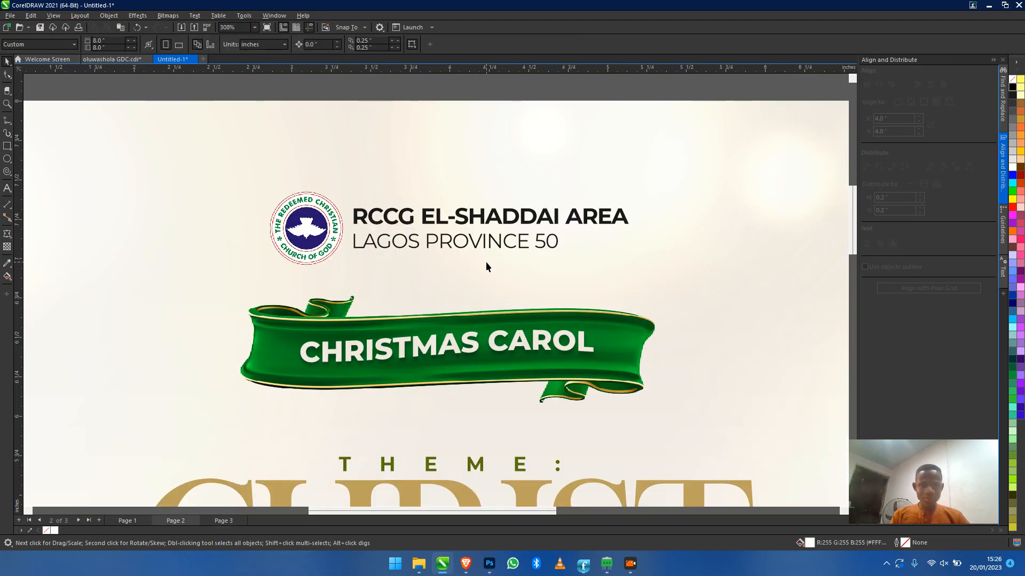
{"action": "left_click", "coordinate": [487, 264]}
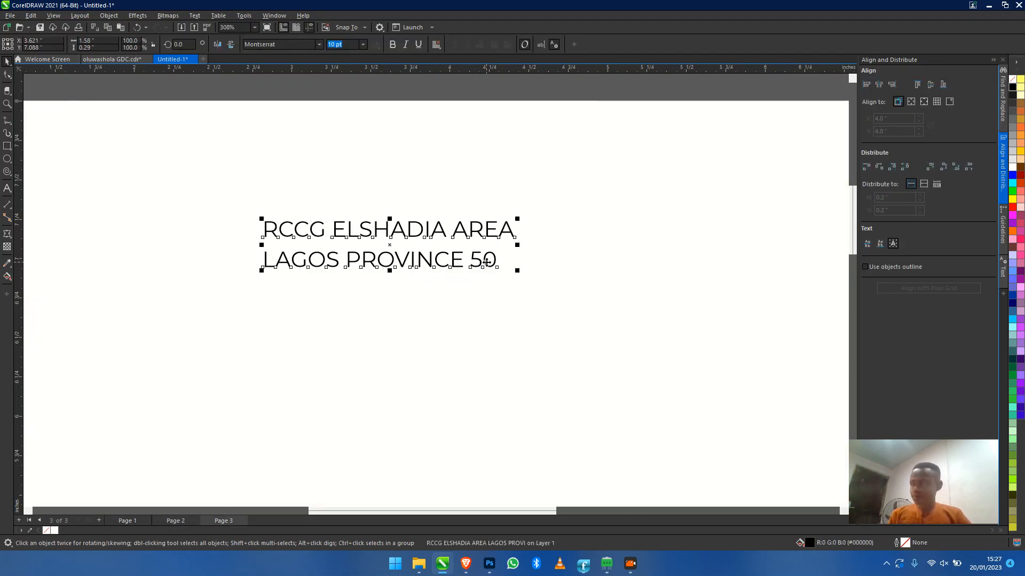
{"action": "left_click_drag", "start_coordinate": [487, 262], "coordinate": [523, 249]}
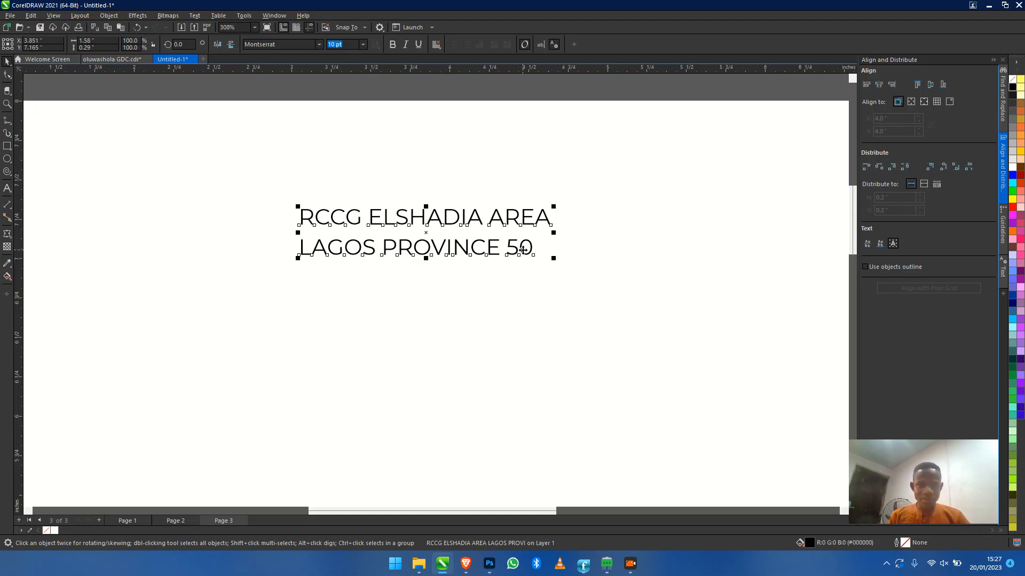
Break the page 3 header text into separate lines and make the RCCG ELSHADIA AREA line bold
{"action": "right_click", "coordinate": [523, 250]}
{"action": "left_click", "coordinate": [523, 250]}
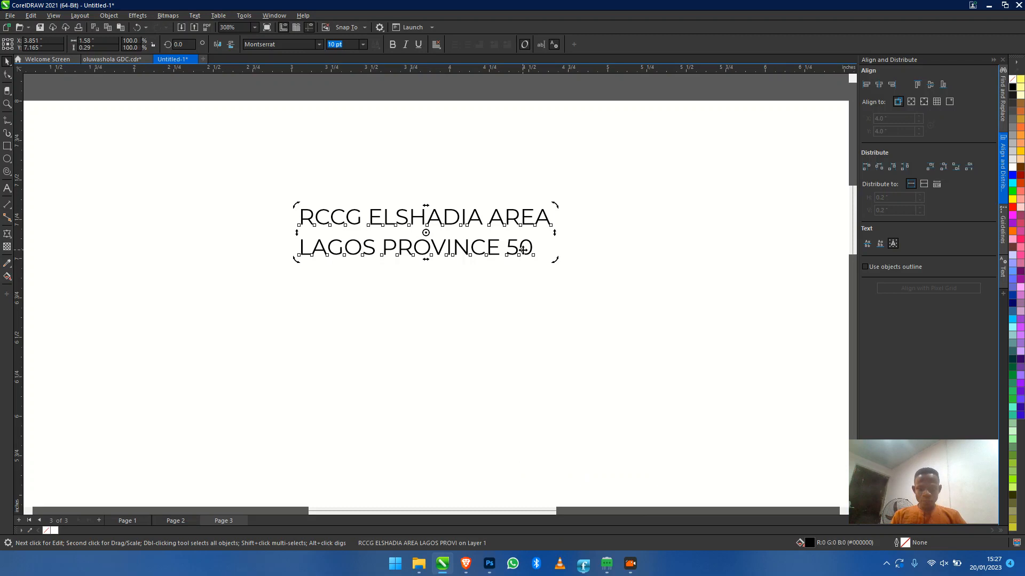
{"action": "key", "text": "ctrl+k"}
{"action": "left_click_drag", "start_coordinate": [513, 224], "coordinate": [640, 218]}
{"action": "key", "text": "ctrl+z"}
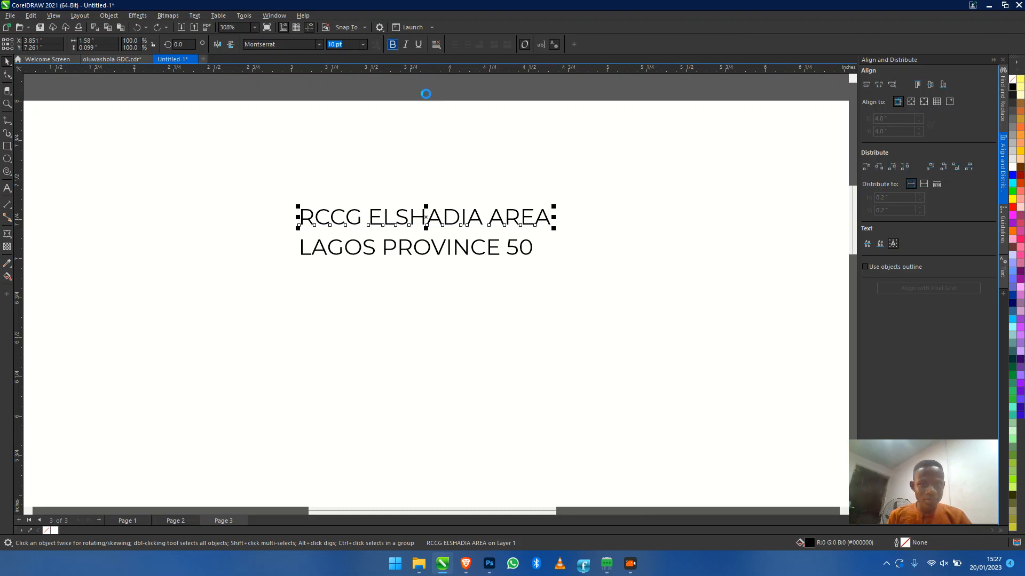
{"action": "left_click", "coordinate": [391, 44]}
{"action": "left_click", "coordinate": [510, 250]}
Delete both typed header lines on page 3 and paste the copied church logo and header text in their place
{"action": "scroll", "coordinate": [511, 250], "scroll_direction": "down", "scroll_amount": 2}
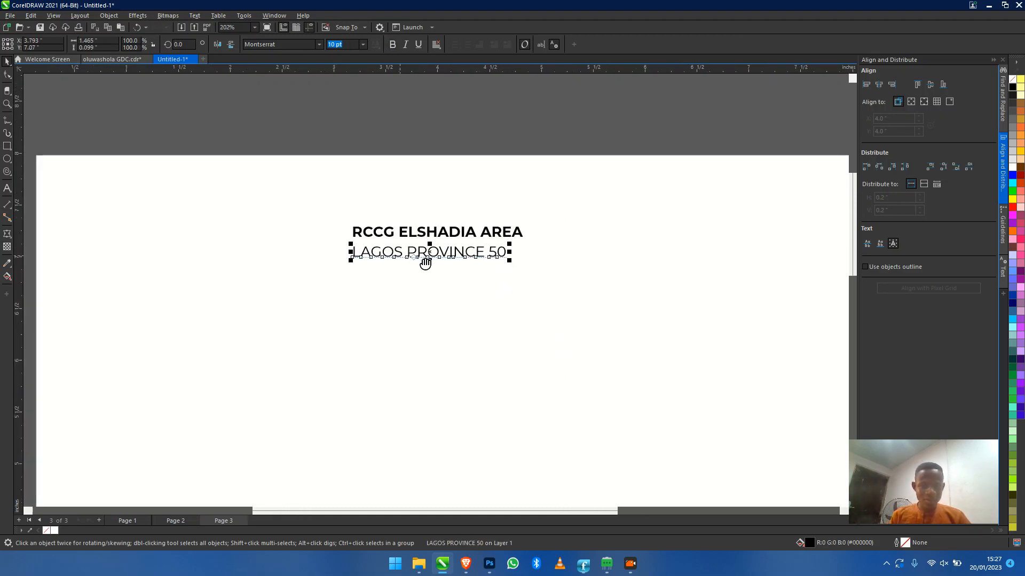
{"action": "left_click_drag", "start_coordinate": [344, 121], "coordinate": [747, 340]}
{"action": "key", "text": "Delete"}
{"action": "key", "text": "ctrl+v"}
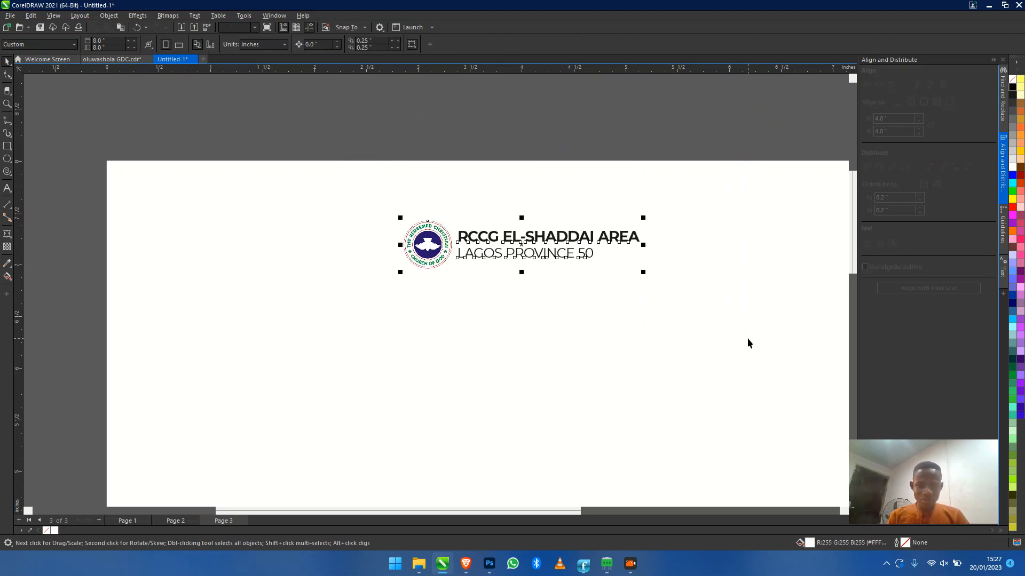
{"action": "scroll", "coordinate": [569, 254], "scroll_direction": "up", "scroll_amount": 4}
{"action": "left_click_drag", "start_coordinate": [449, 218], "coordinate": [324, 185]}
{"action": "scroll", "coordinate": [323, 185], "scroll_direction": "down", "scroll_amount": 1}
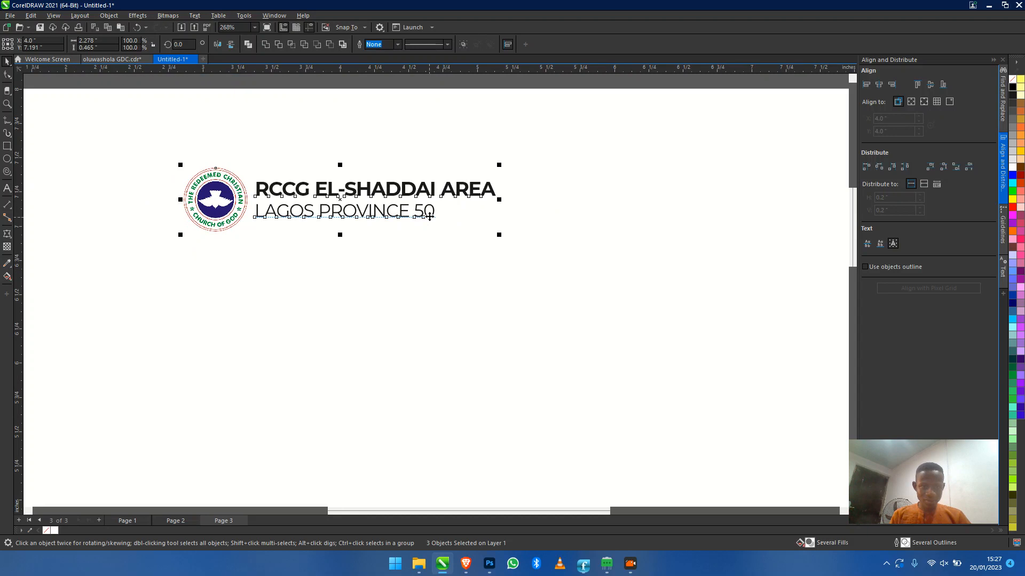
Try adjusting the letter spacing of the RCCG EL-SHADDAI AREA line with the Shape tool and undo the changes
{"action": "left_click", "coordinate": [482, 222]}
{"action": "left_click", "coordinate": [480, 190]}
{"action": "scroll", "coordinate": [469, 193], "scroll_direction": "up", "scroll_amount": 2}
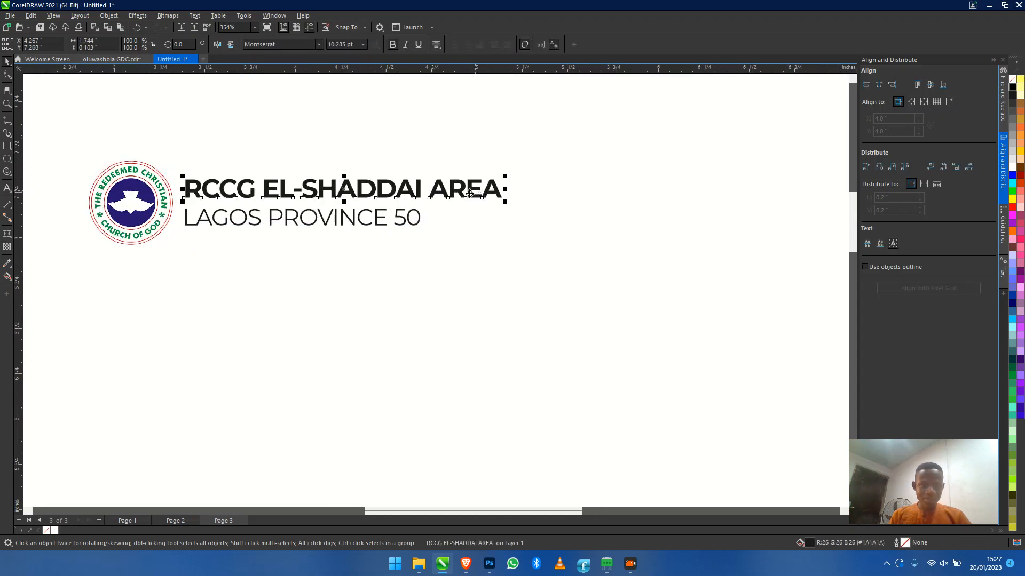
{"action": "left_click_drag", "start_coordinate": [377, 191], "coordinate": [433, 227]}
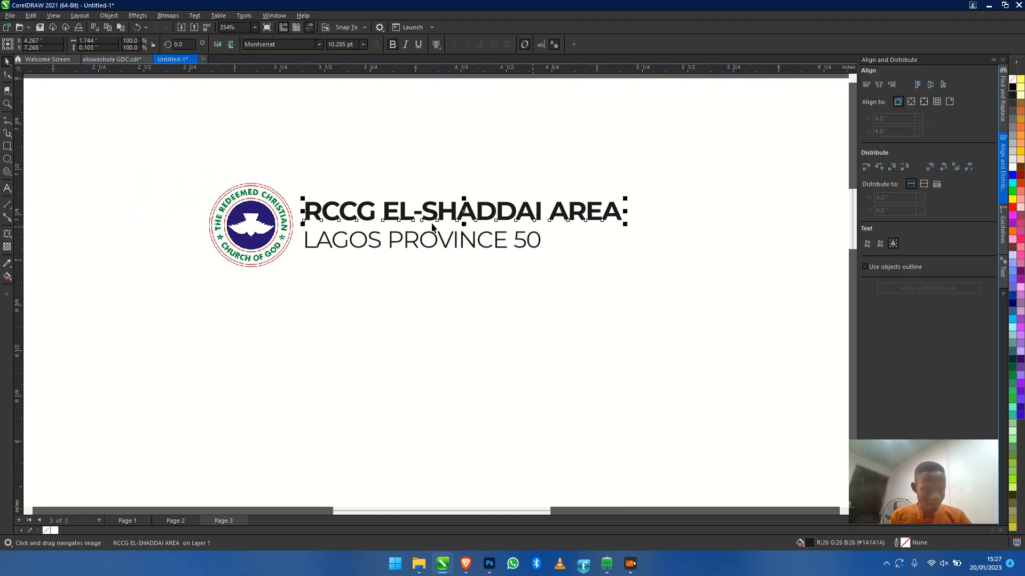
{"action": "left_click", "coordinate": [8, 79]}
{"action": "left_click_drag", "start_coordinate": [627, 227], "coordinate": [694, 230]}
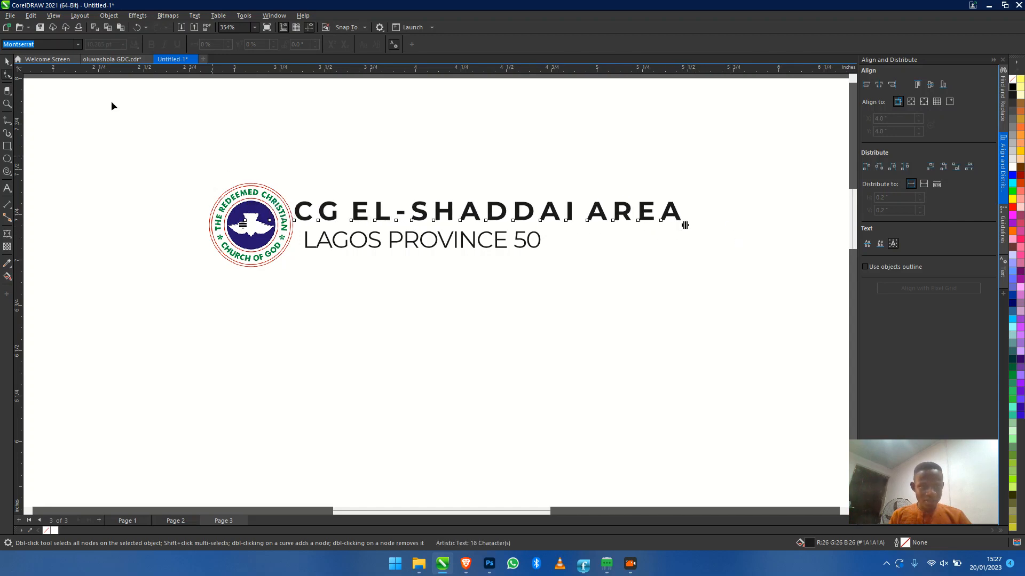
{"action": "left_click_drag", "start_coordinate": [686, 226], "coordinate": [361, 227]}
{"action": "left_click_drag", "start_coordinate": [209, 232], "coordinate": [392, 237]}
{"action": "key", "text": "space"}
{"action": "key", "text": "ctrl+z"}
{"action": "key", "text": "ctrl+z"}
{"action": "key", "text": "ctrl+z"}
{"action": "left_click_drag", "start_coordinate": [419, 289], "coordinate": [459, 270]}
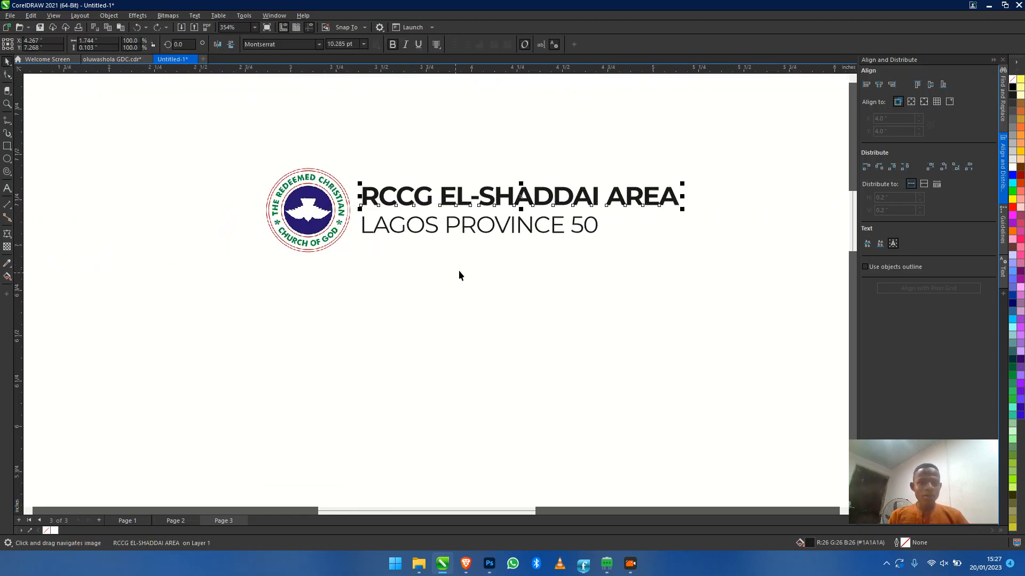
Try widening the letter spacing of the LAGOS PROVINCE 50 line and undo the change
{"action": "left_click", "coordinate": [517, 225]}
{"action": "left_click", "coordinate": [534, 229]}
{"action": "key", "text": "F10"}
{"action": "left_click_drag", "start_coordinate": [602, 239], "coordinate": [680, 247]}
{"action": "key", "text": "space"}
{"action": "key", "text": "ctrl+z"}
{"action": "scroll", "coordinate": [486, 245], "scroll_direction": "down", "scroll_amount": 1}
{"action": "scroll", "coordinate": [462, 251], "scroll_direction": "down", "scroll_amount": 3}
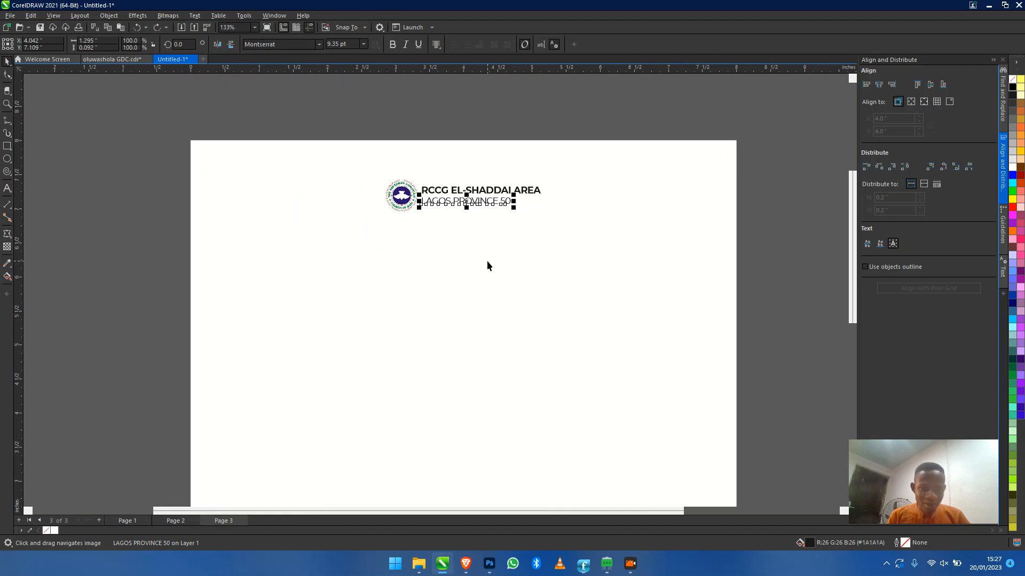
On page 2, shift the green ribbon and its CHRISTMAS CAROL text towards the right side of the flyer
{"action": "key", "text": "Page_Up"}
{"action": "left_click", "coordinate": [463, 261]}
{"action": "left_click_drag", "start_coordinate": [506, 248], "coordinate": [653, 253]}
{"action": "key", "text": "ctrl+z"}
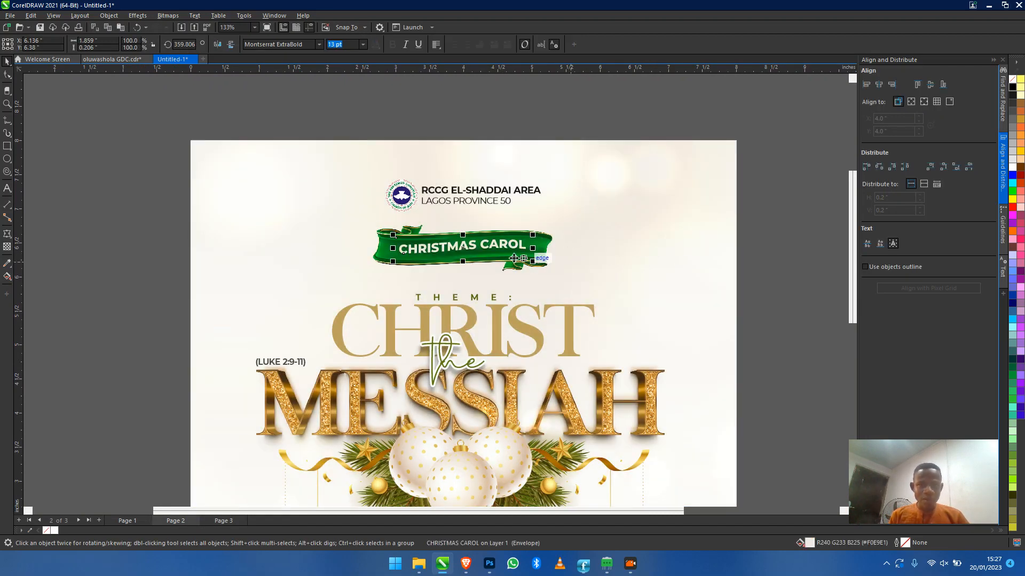
{"action": "left_click", "coordinate": [544, 248]}
{"action": "left_click_drag", "start_coordinate": [543, 248], "coordinate": [695, 248]}
{"action": "left_click_drag", "start_coordinate": [448, 251], "coordinate": [632, 247]}
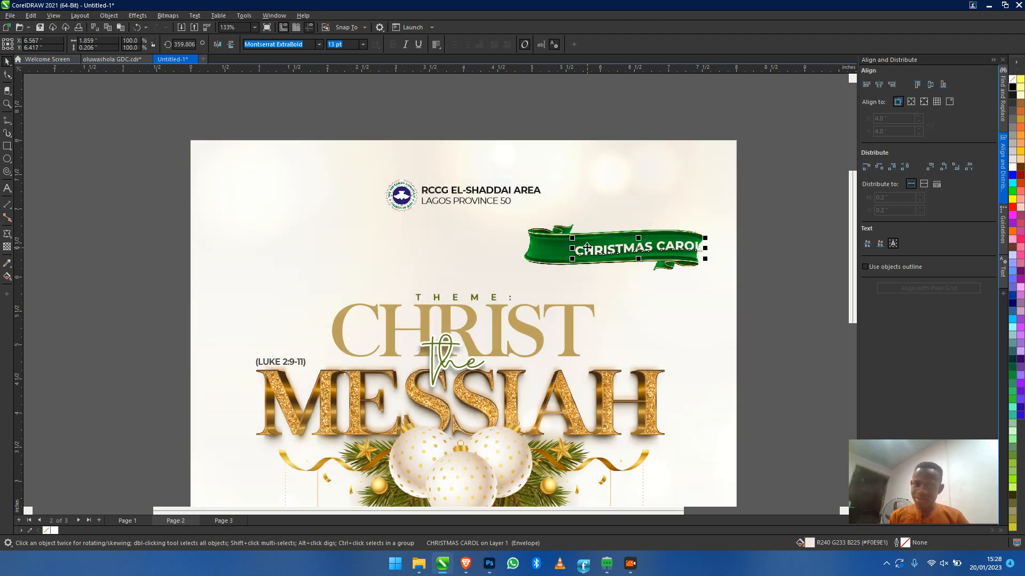
Move only the green ribbon on page 2 back under the church header, away from the CHRISTMAS CAROL text
{"action": "scroll", "coordinate": [588, 247], "scroll_direction": "up", "scroll_amount": 1}
{"action": "left_click", "coordinate": [529, 250]}
{"action": "left_click_drag", "start_coordinate": [528, 250], "coordinate": [444, 254]}
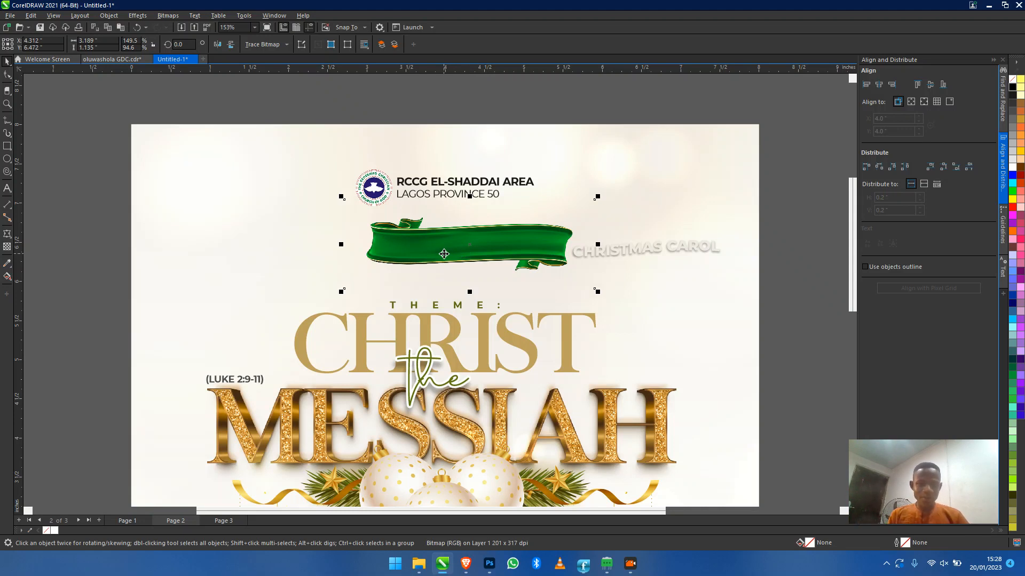
{"action": "left_click_drag", "start_coordinate": [444, 254], "coordinate": [416, 253]}
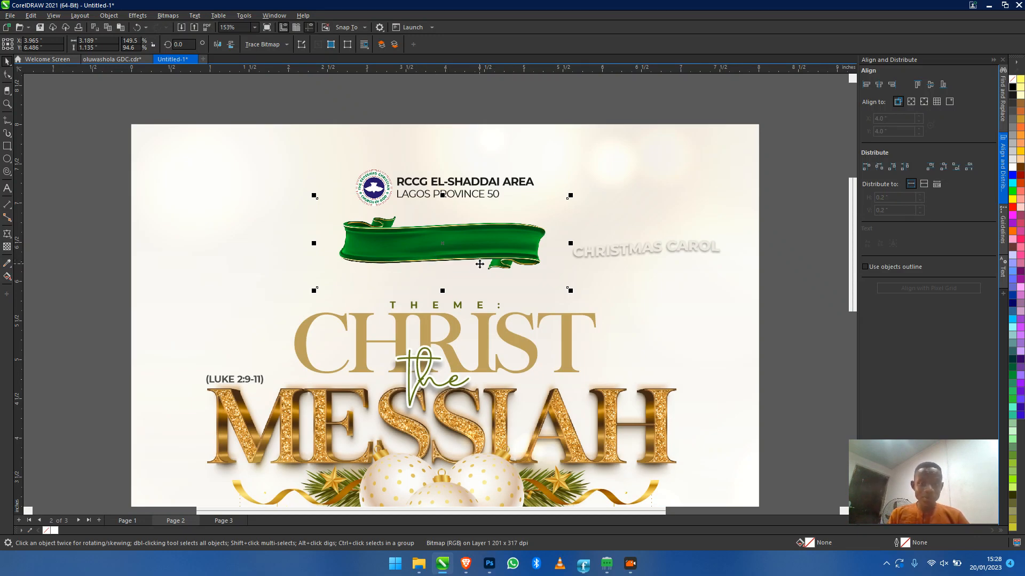
Paste the copied green ribbon onto page 3 and centre it on the page, slightly lower below the church header
{"action": "key", "text": "Page_Down"}
{"action": "key", "text": "ctrl+v"}
{"action": "key", "text": "Down"}
{"action": "left_click_drag", "start_coordinate": [487, 261], "coordinate": [491, 271]}
{"action": "left_click", "coordinate": [603, 258]}
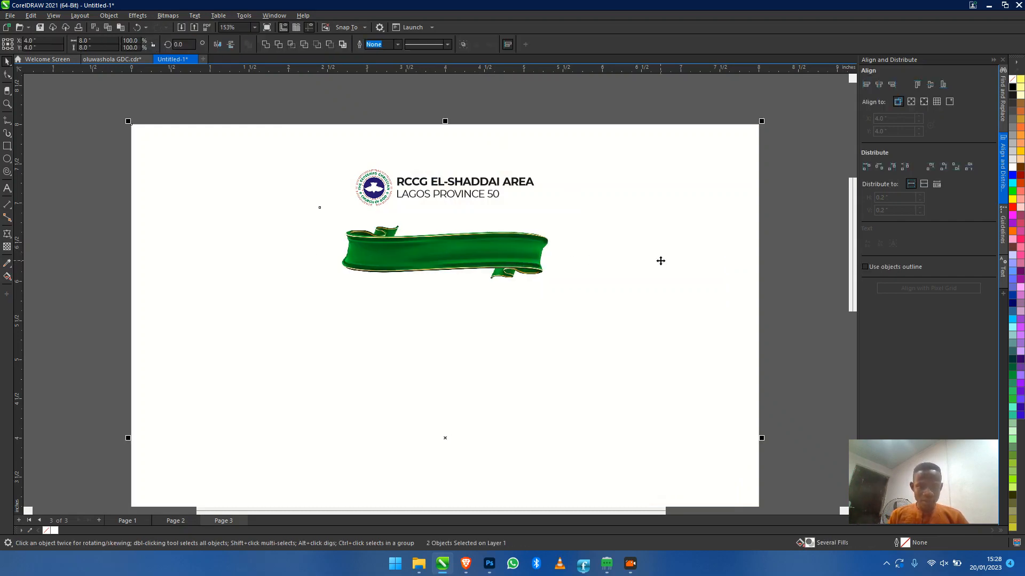
Add the text CHRISTMAS CAROL below the ribbon on page 3 and enlarge it to about 13.86 pt
{"action": "left_click", "coordinate": [11, 195]}
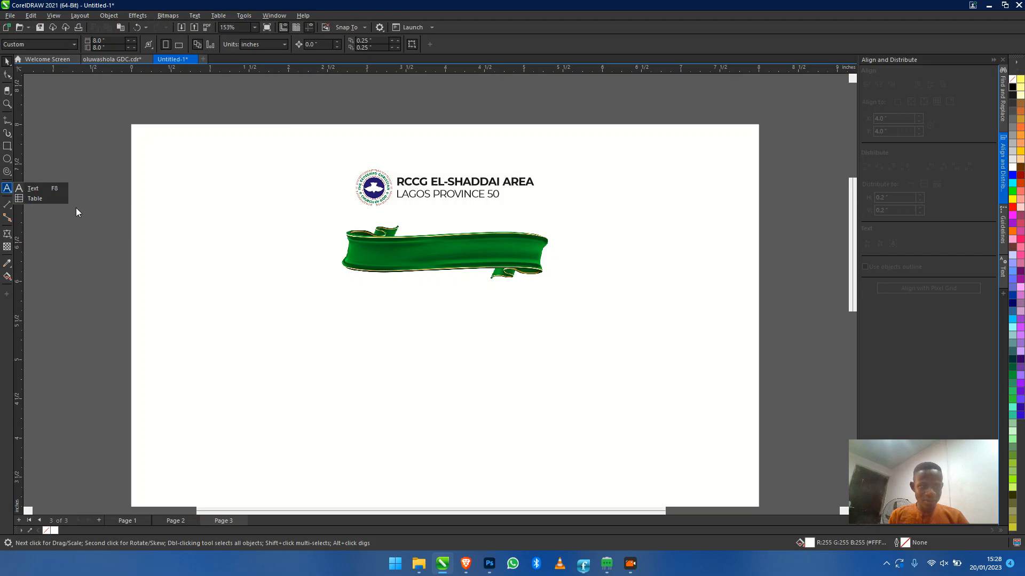
{"action": "left_click", "coordinate": [33, 188]}
{"action": "left_click", "coordinate": [351, 304]}
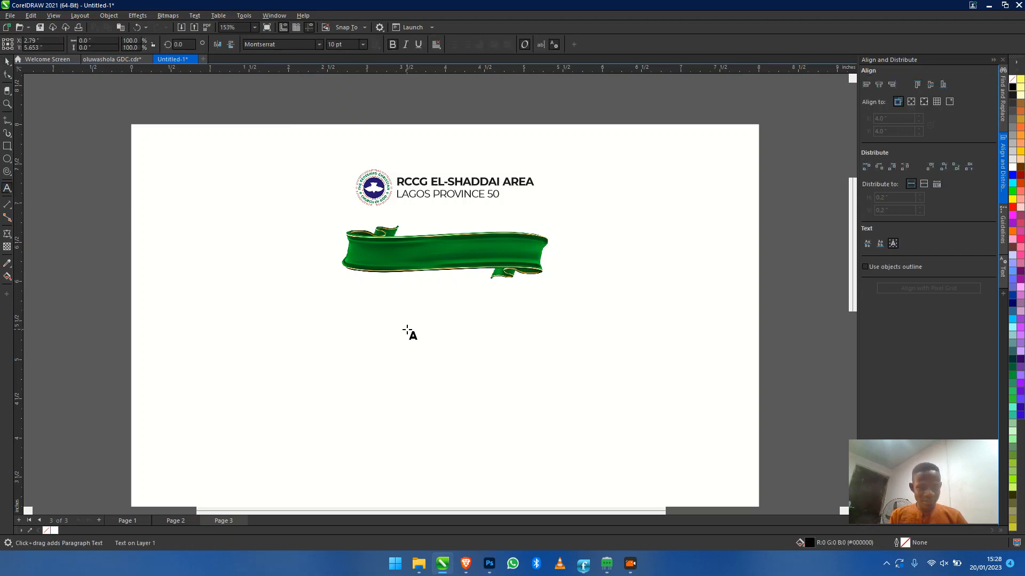
{"action": "type", "text": "CHRISTMAS CAROL"}
{"action": "key", "text": "ctrl+space"}
{"action": "scroll", "coordinate": [409, 328], "scroll_direction": "up", "scroll_amount": 2}
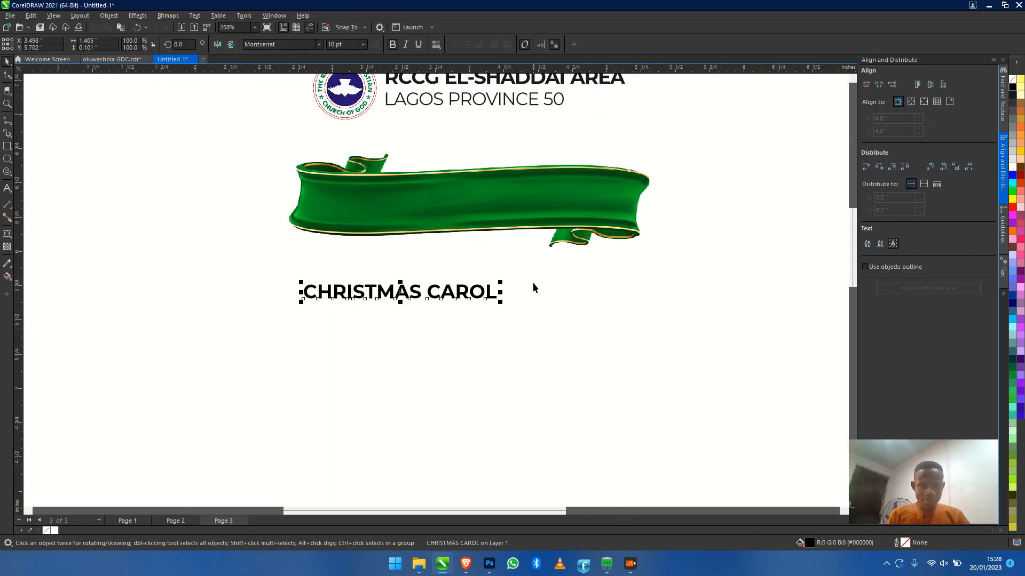
{"action": "left_click_drag", "start_coordinate": [502, 283], "coordinate": [583, 272]}
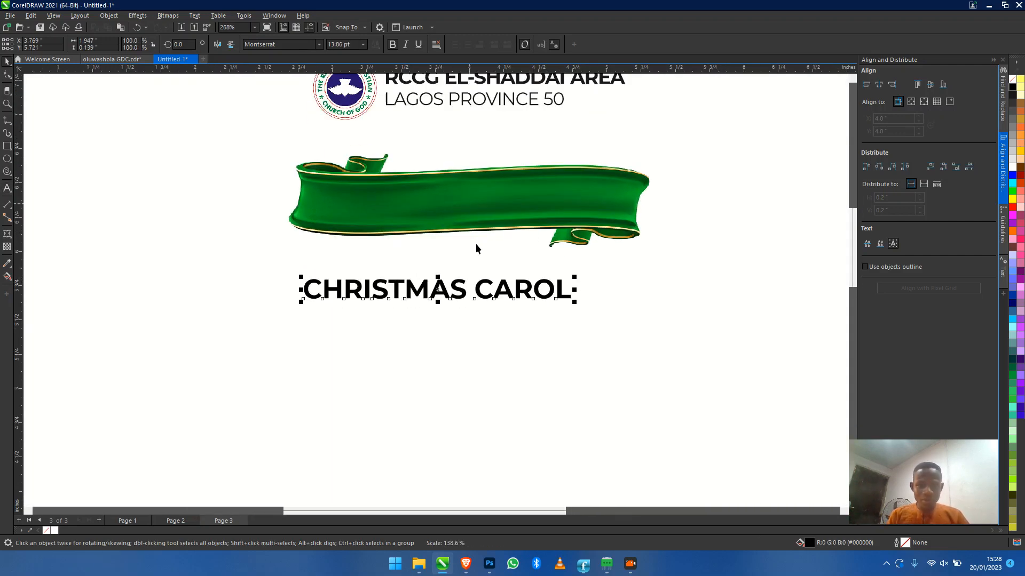
{"action": "left_click_drag", "start_coordinate": [477, 290], "coordinate": [504, 288]}
Centre the ribbon and the CHRISTMAS CAROL text horizontally on the page background
{"action": "left_click", "coordinate": [496, 199]}
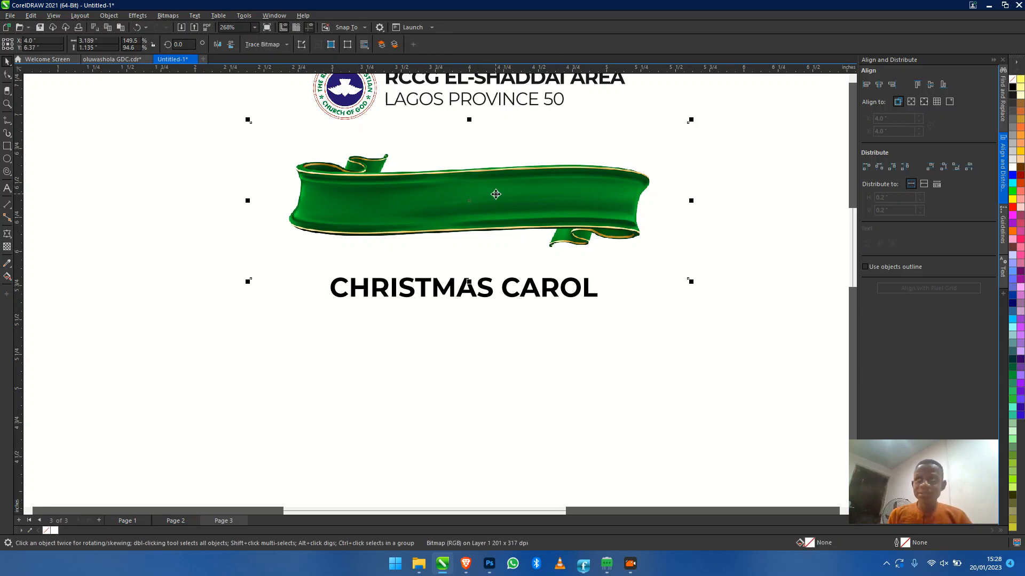
{"action": "scroll", "coordinate": [339, 237], "scroll_direction": "down", "scroll_amount": 2}
{"action": "left_click_drag", "start_coordinate": [734, 315], "coordinate": [564, 274]}
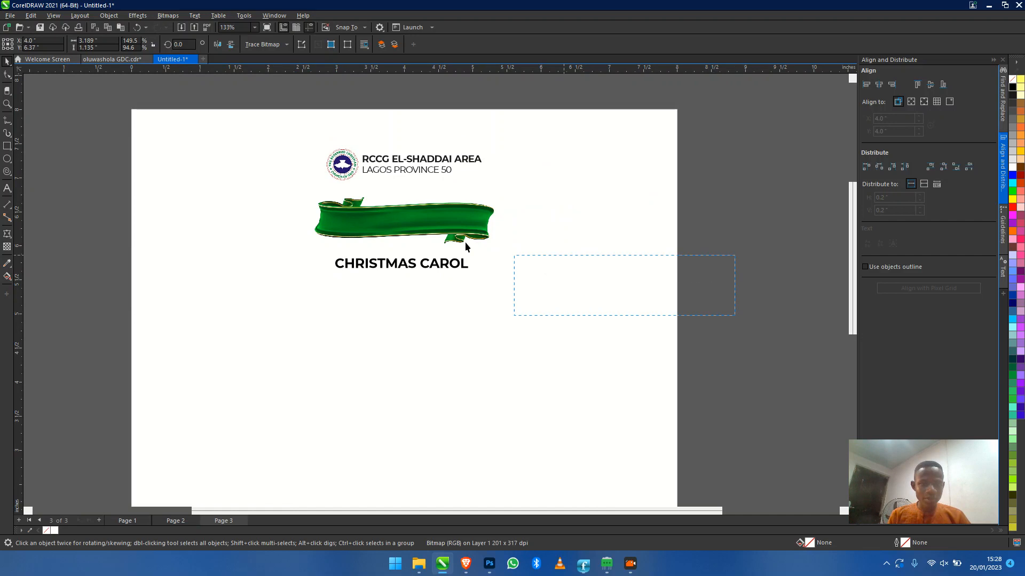
{"action": "left_click", "coordinate": [232, 212], "text": "shift"}
{"action": "key", "text": "c"}
{"action": "scroll", "coordinate": [368, 198], "scroll_direction": "up", "scroll_amount": 2}
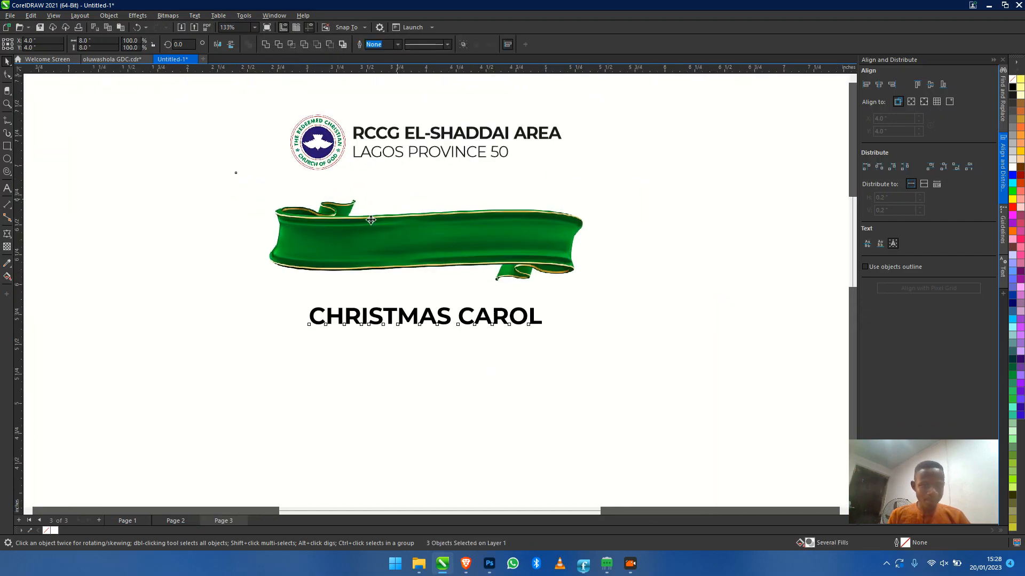
{"action": "scroll", "coordinate": [373, 236], "scroll_direction": "down", "scroll_amount": 2}
{"action": "left_click", "coordinate": [762, 246]}
Draw an open curve about 2.56 in wide along the ribbon's upper edge with the Pen tool
{"action": "left_click", "coordinate": [383, 227]}
{"action": "scroll", "coordinate": [383, 225], "scroll_direction": "up", "scroll_amount": 2}
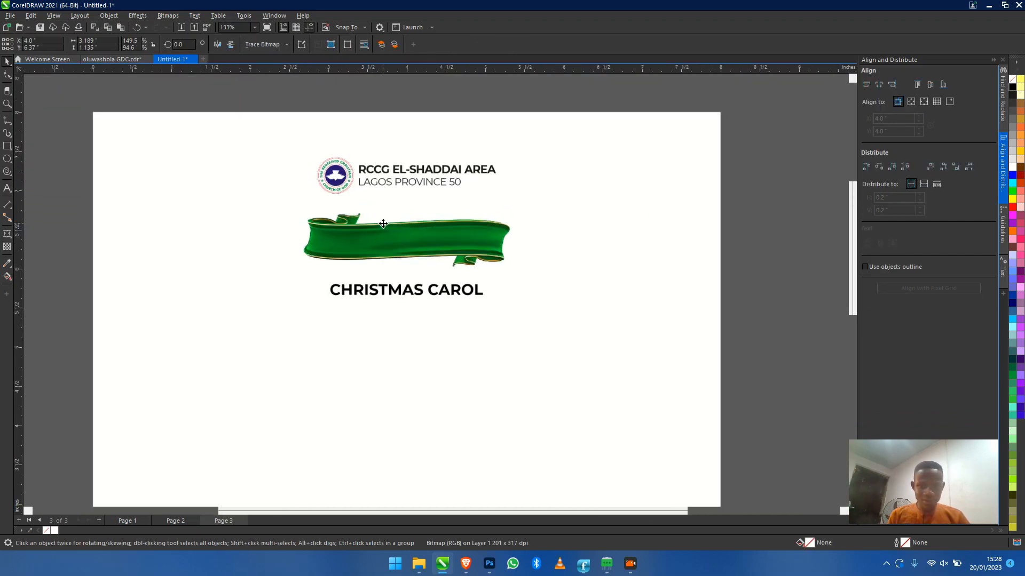
{"action": "left_click", "coordinate": [5, 127]}
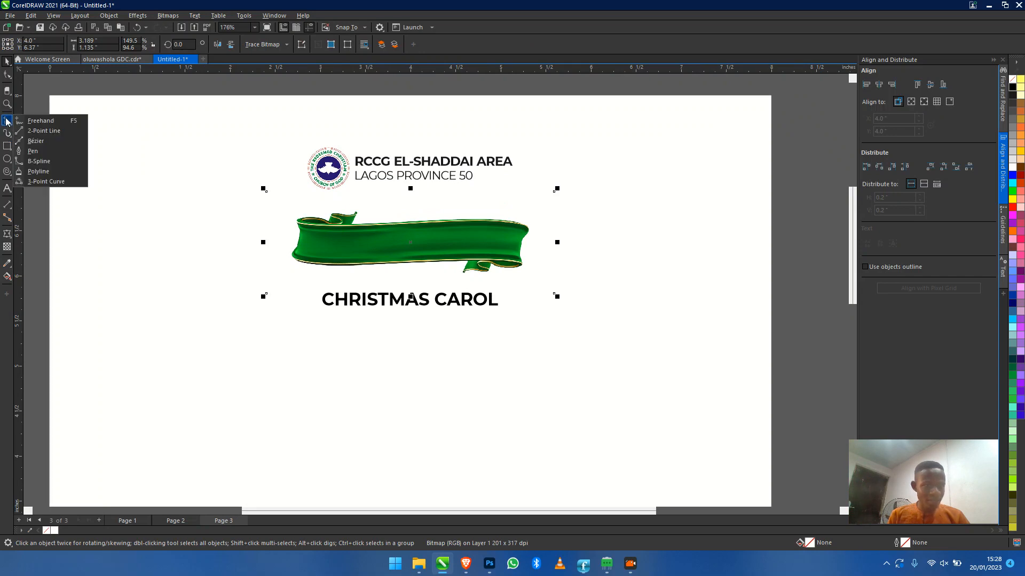
{"action": "left_click", "coordinate": [36, 151]}
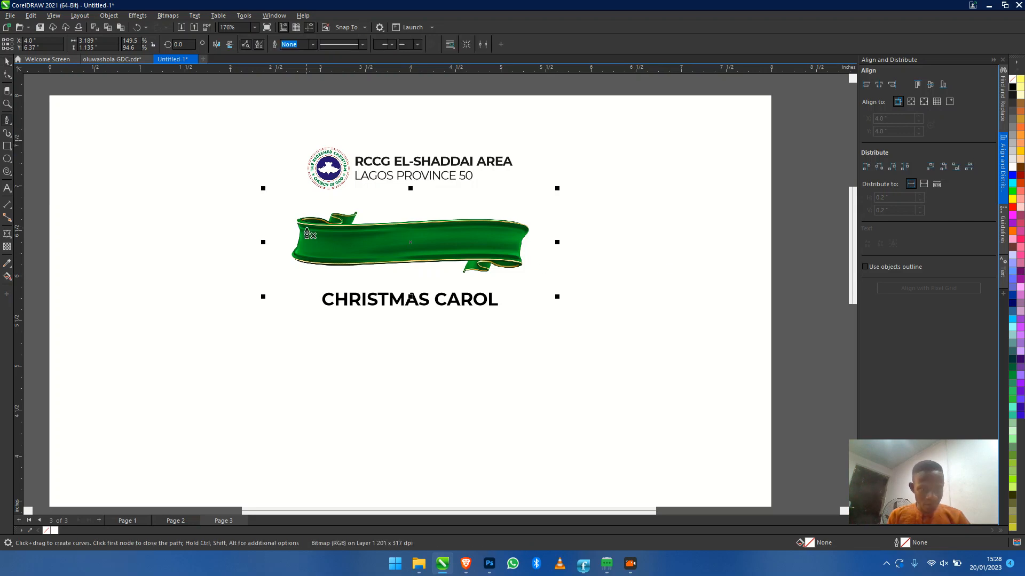
{"action": "scroll", "coordinate": [296, 223], "scroll_direction": "up", "scroll_amount": 2}
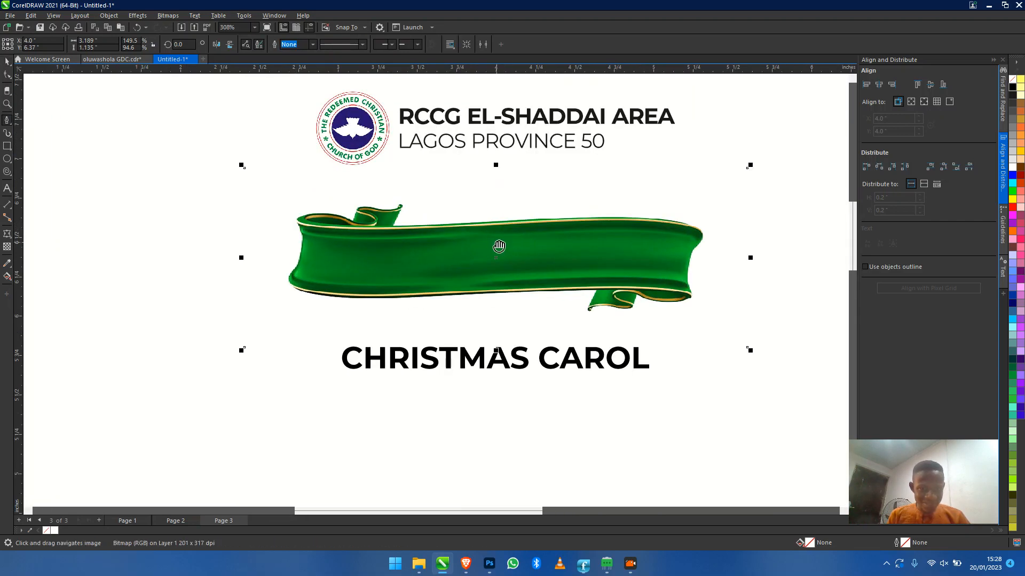
{"action": "left_click_drag", "start_coordinate": [500, 247], "coordinate": [387, 261]}
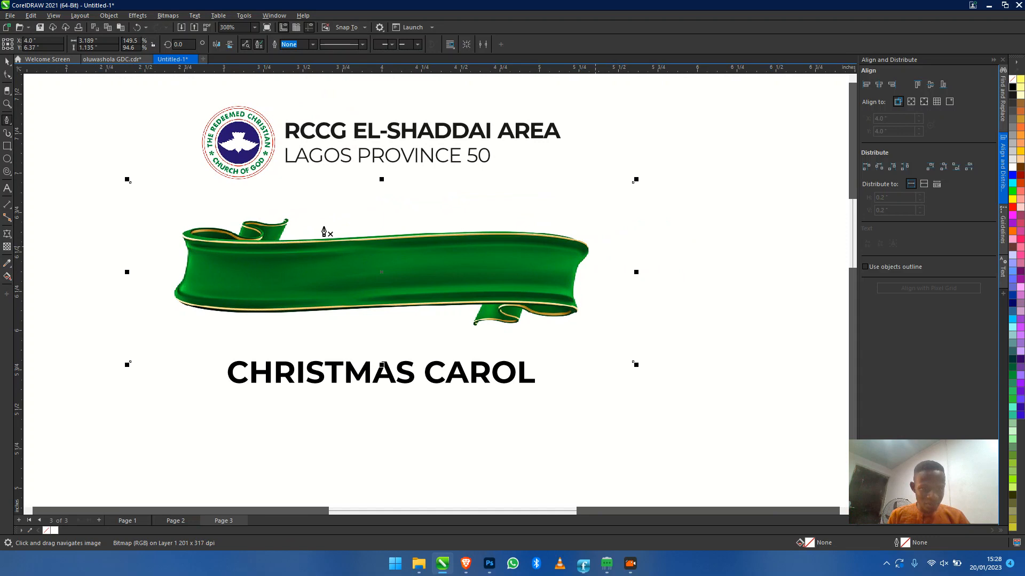
{"action": "scroll", "coordinate": [182, 240], "scroll_direction": "up", "scroll_amount": 2}
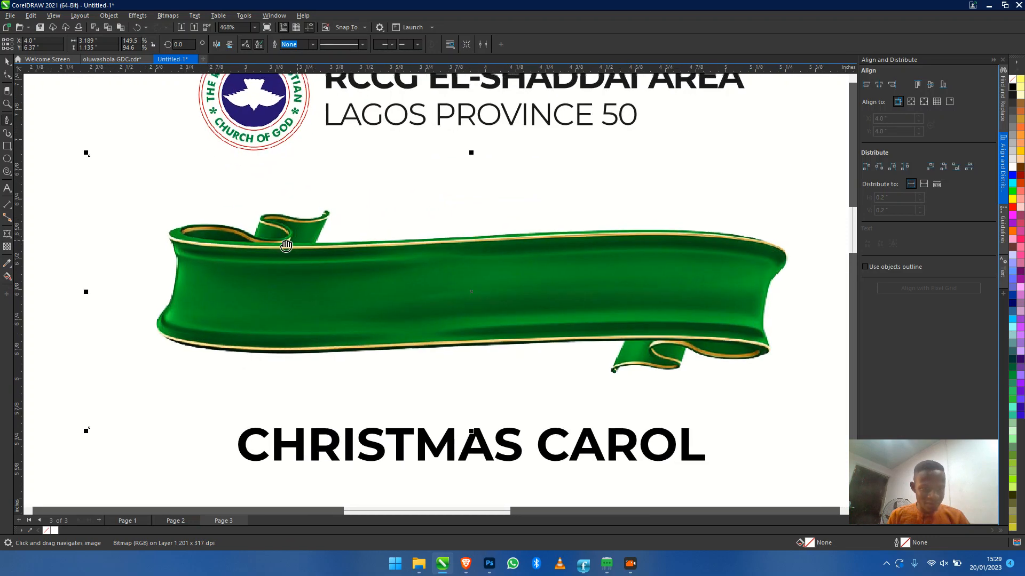
{"action": "left_click", "coordinate": [123, 244]}
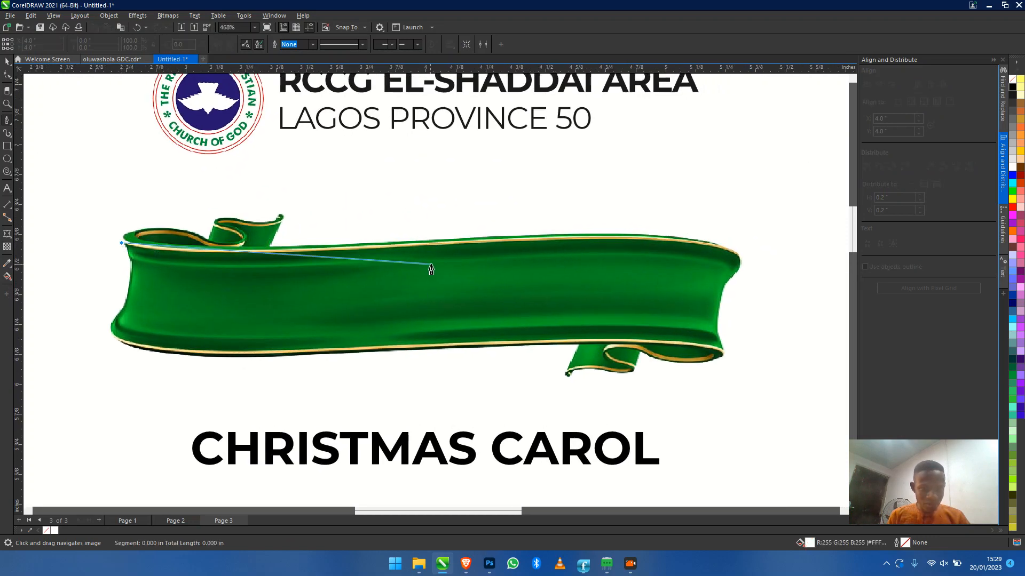
{"action": "left_click_drag", "start_coordinate": [421, 244], "coordinate": [647, 229]}
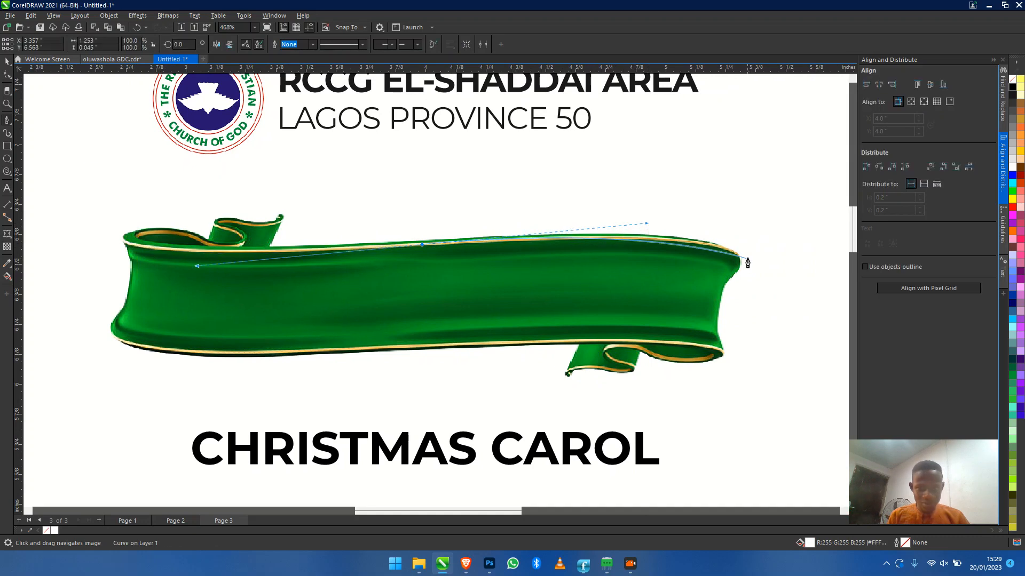
{"action": "left_click_drag", "start_coordinate": [737, 254], "coordinate": [747, 261]}
{"action": "key", "text": "space"}
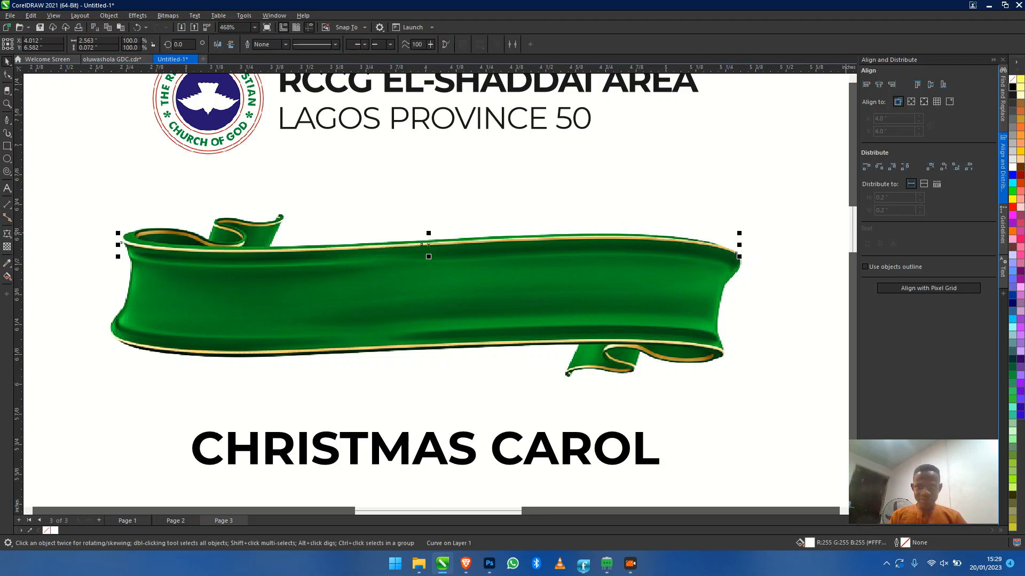
Give the curve on the ribbon's upper edge a 1.0 mm outline
{"action": "scroll", "coordinate": [430, 248], "scroll_direction": "up", "scroll_amount": 3}
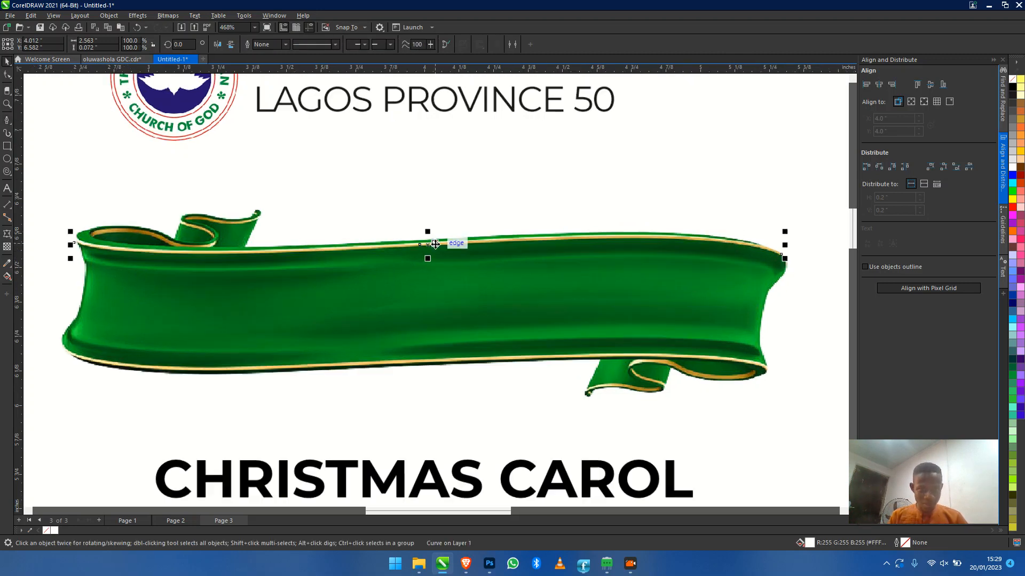
{"action": "left_click", "coordinate": [281, 47]}
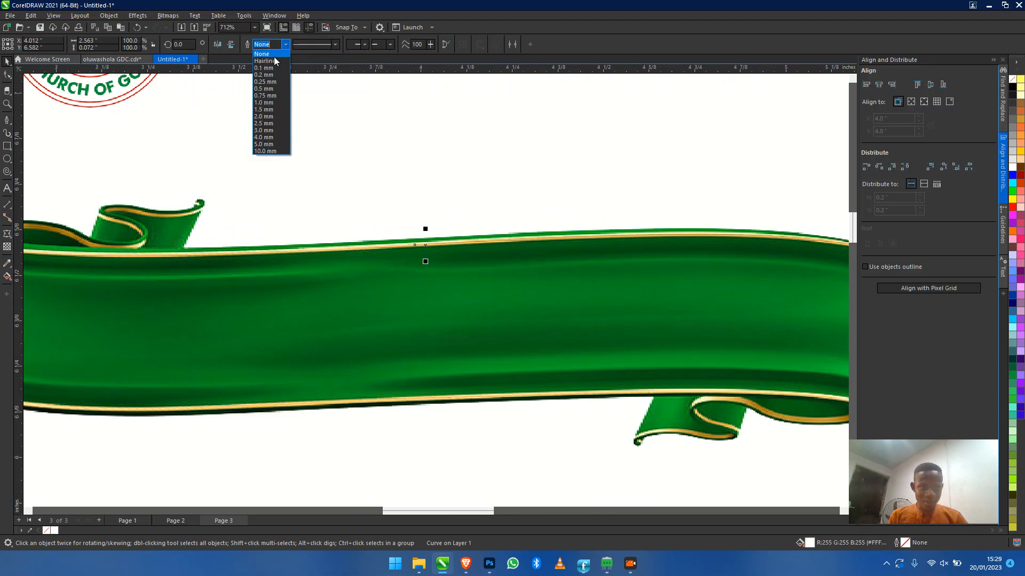
{"action": "left_click", "coordinate": [270, 103]}
{"action": "scroll", "coordinate": [460, 231], "scroll_direction": "down", "scroll_amount": 5}
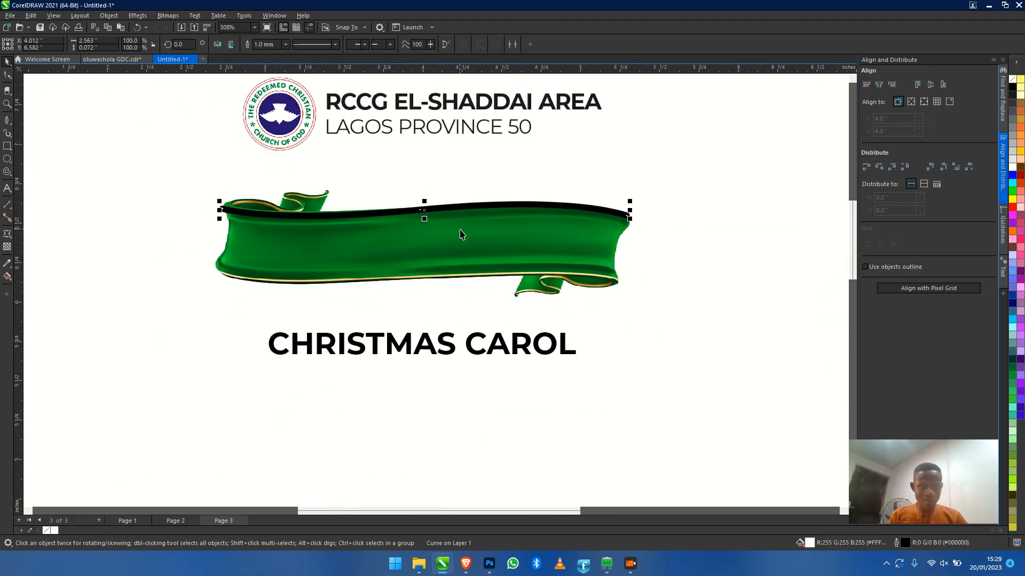
Shift the CHRISTMAS CAROL text and centre-align it horizontally with the curve
{"action": "left_click_drag", "start_coordinate": [386, 367], "coordinate": [369, 344]}
{"action": "left_click", "coordinate": [426, 214], "text": "shift"}
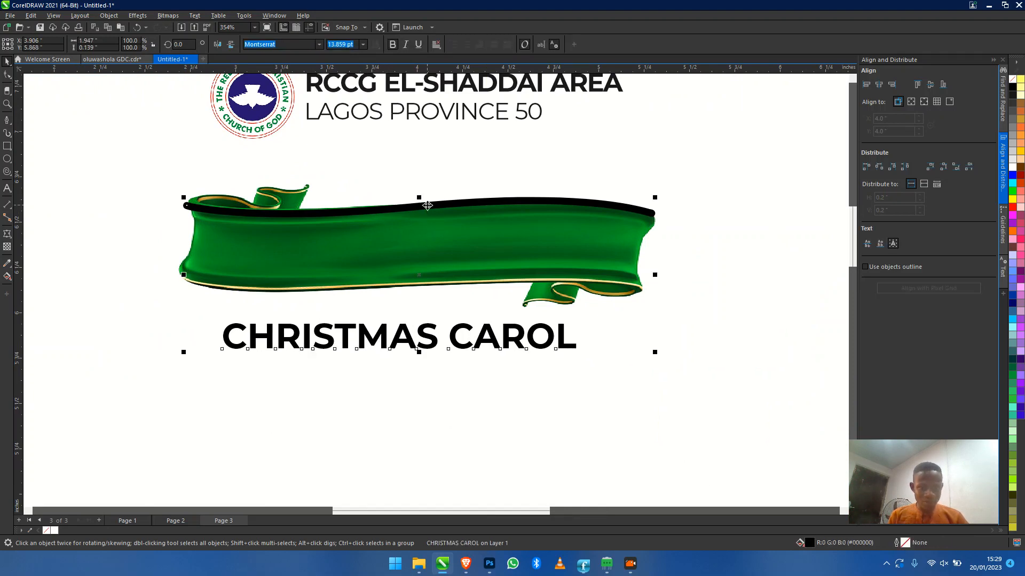
{"action": "key", "text": "c"}
{"action": "left_click", "coordinate": [430, 372]}
Fit the CHRISTMAS CAROL text to the curve, placed directly on it with an offset of about 0.27 in
{"action": "left_click", "coordinate": [492, 353]}
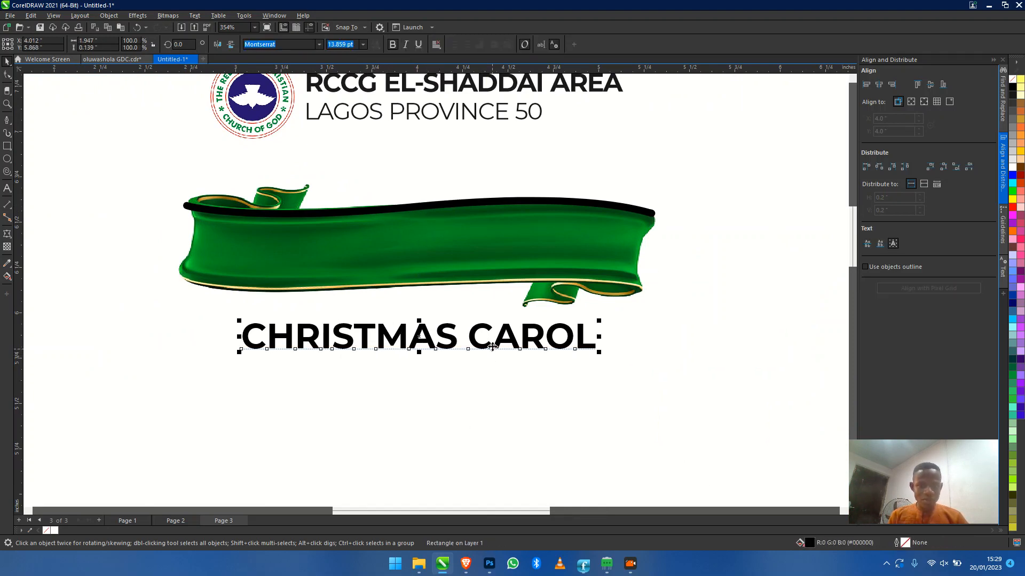
{"action": "left_click", "coordinate": [193, 16]}
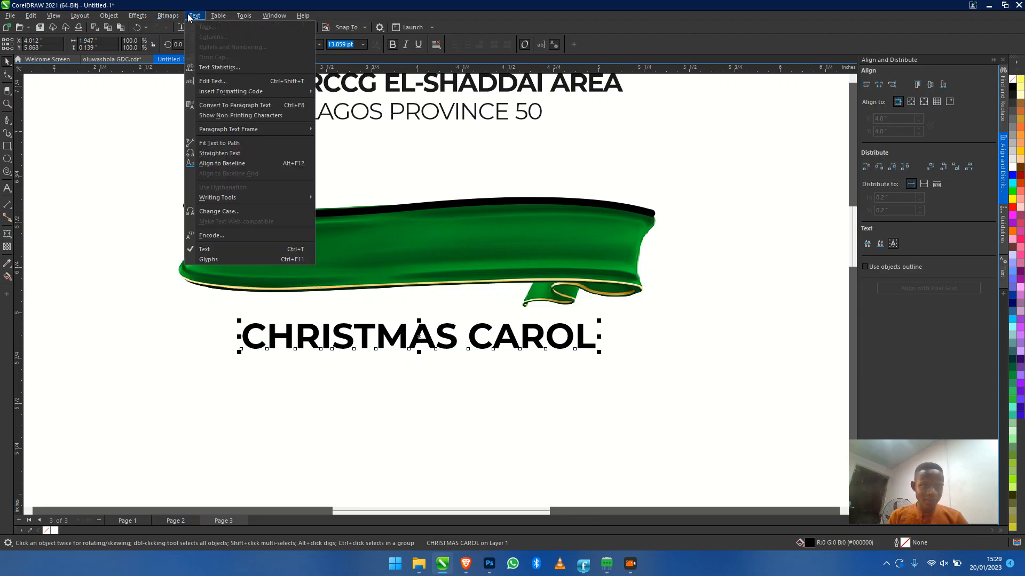
{"action": "left_click", "coordinate": [261, 143]}
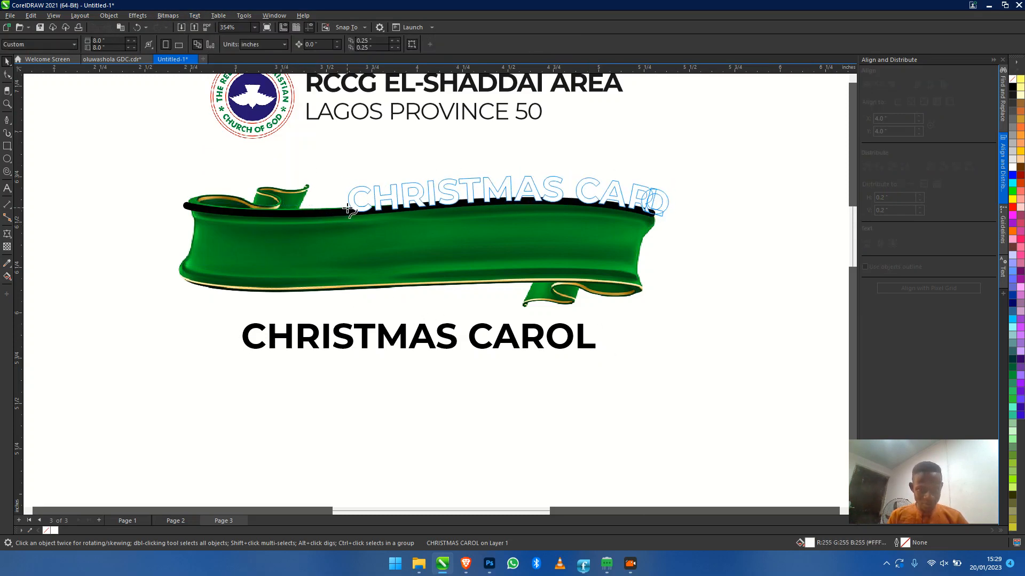
{"action": "left_click", "coordinate": [240, 215]}
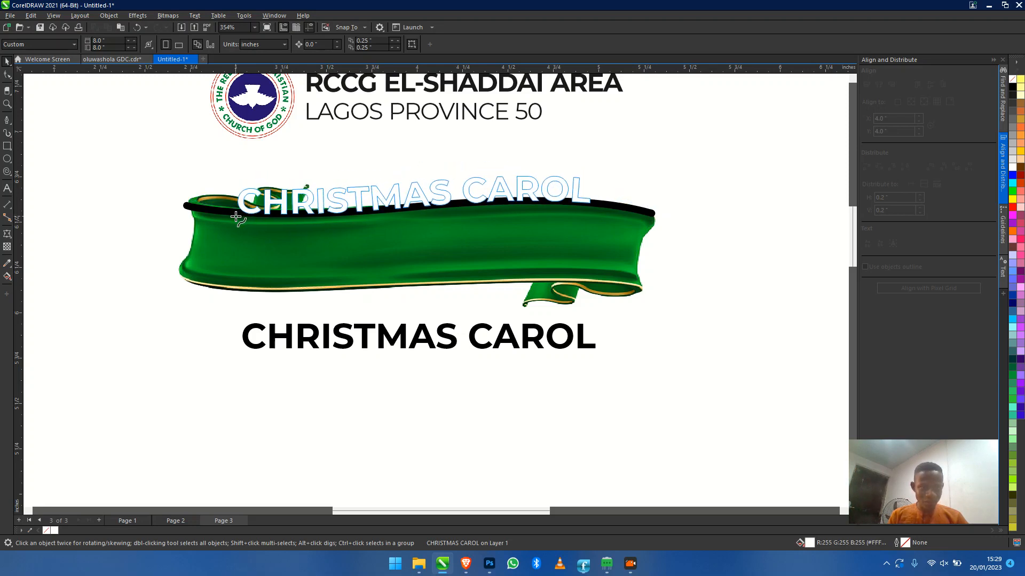
{"action": "left_click", "coordinate": [236, 221]}
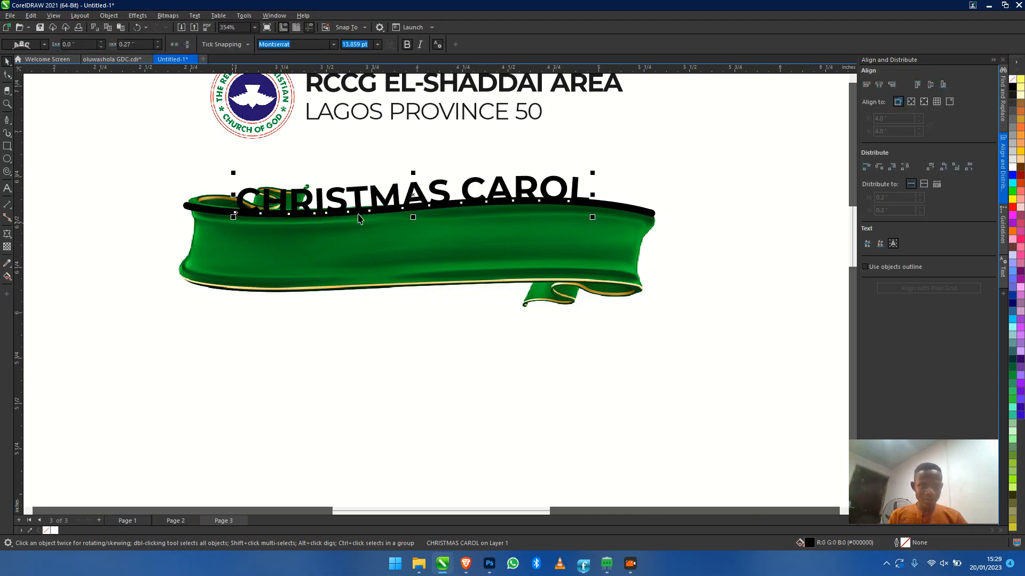
Try to move the curve along the ribbon's upper edge away from the fitted CHRISTMAS CAROL text
{"action": "left_click", "coordinate": [713, 229]}
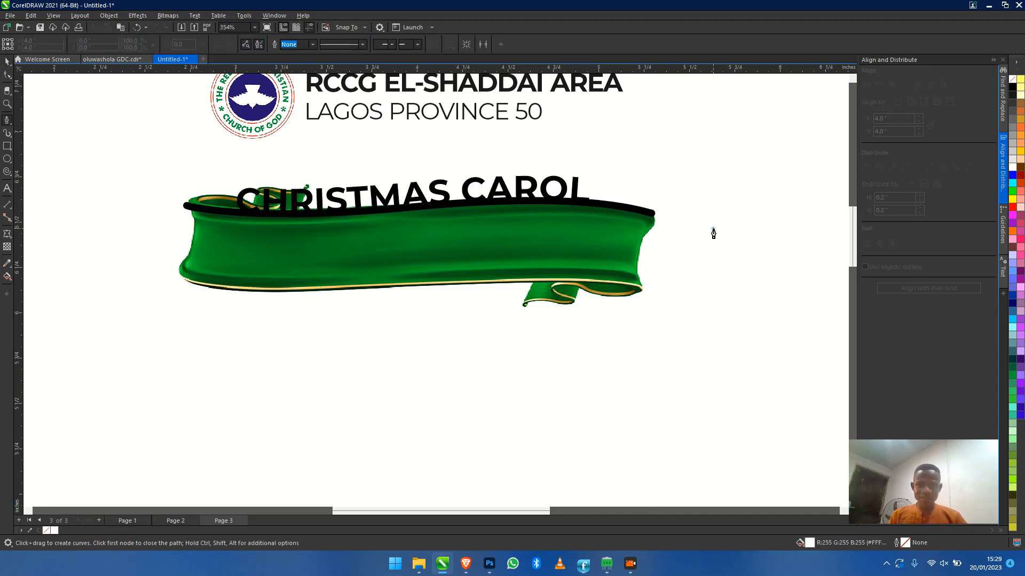
{"action": "key", "text": "Escape"}
{"action": "left_click", "coordinate": [7, 61]}
{"action": "left_click", "coordinate": [598, 209]}
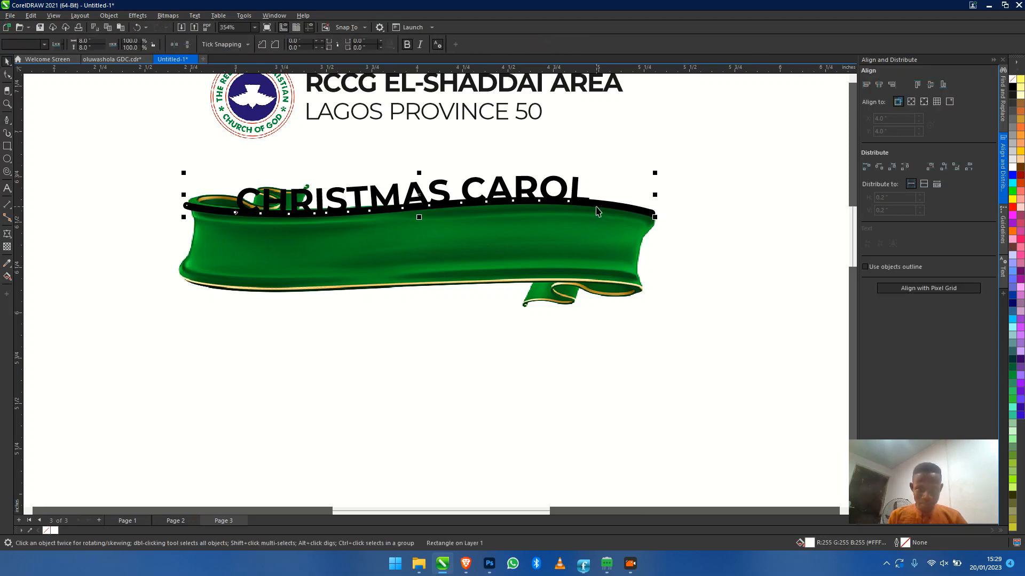
{"action": "right_click", "coordinate": [597, 208]}
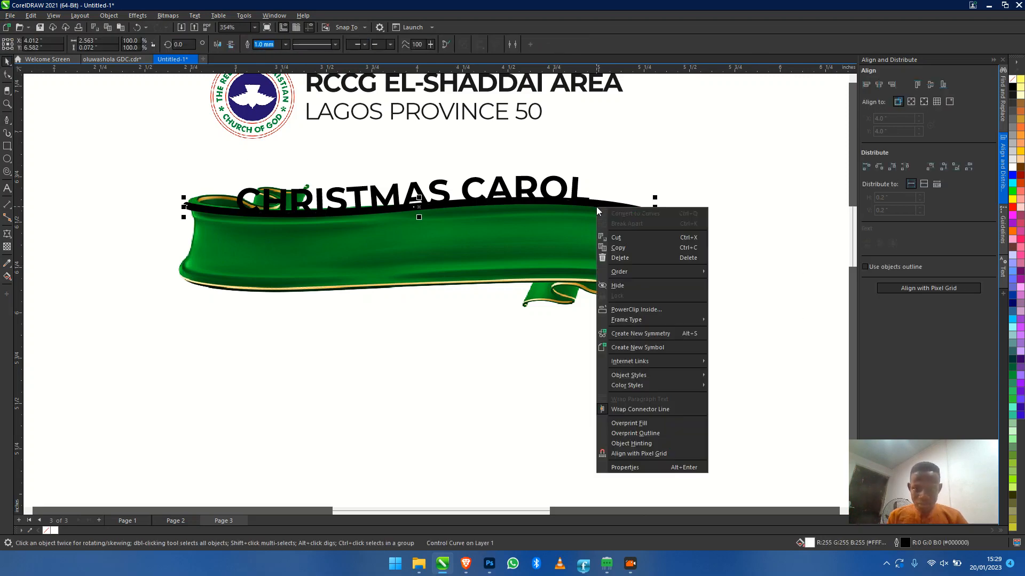
{"action": "left_click", "coordinate": [555, 200]}
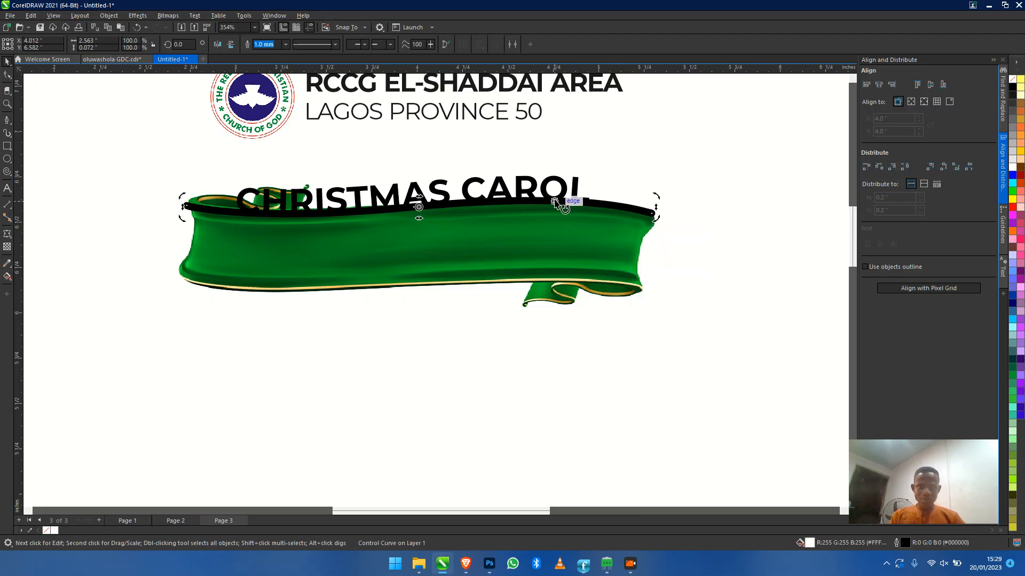
{"action": "left_click", "coordinate": [711, 207]}
{"action": "left_click", "coordinate": [553, 201]}
{"action": "left_click_drag", "start_coordinate": [554, 201], "coordinate": [698, 147]}
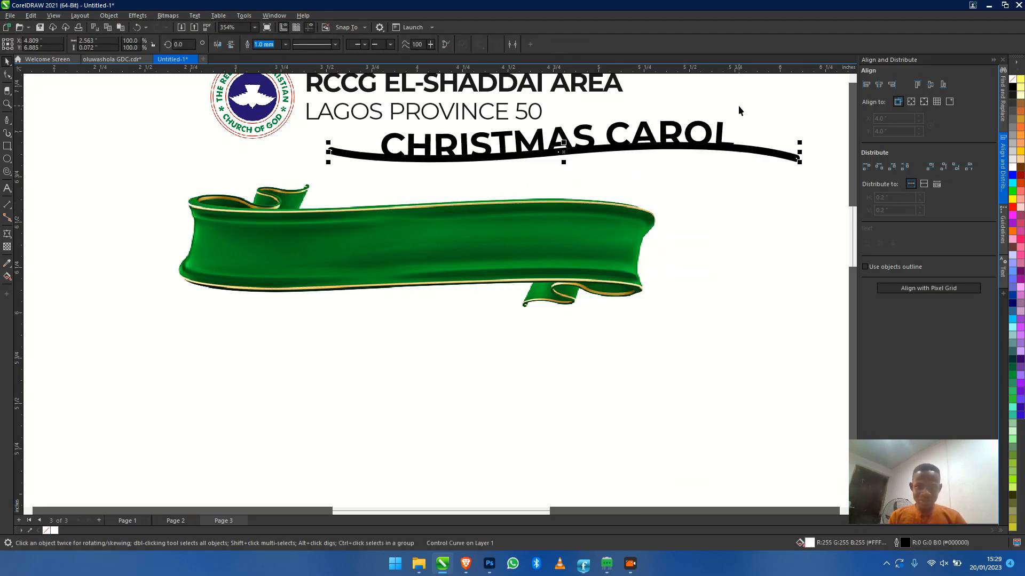
{"action": "key", "text": "ctrl+z"}
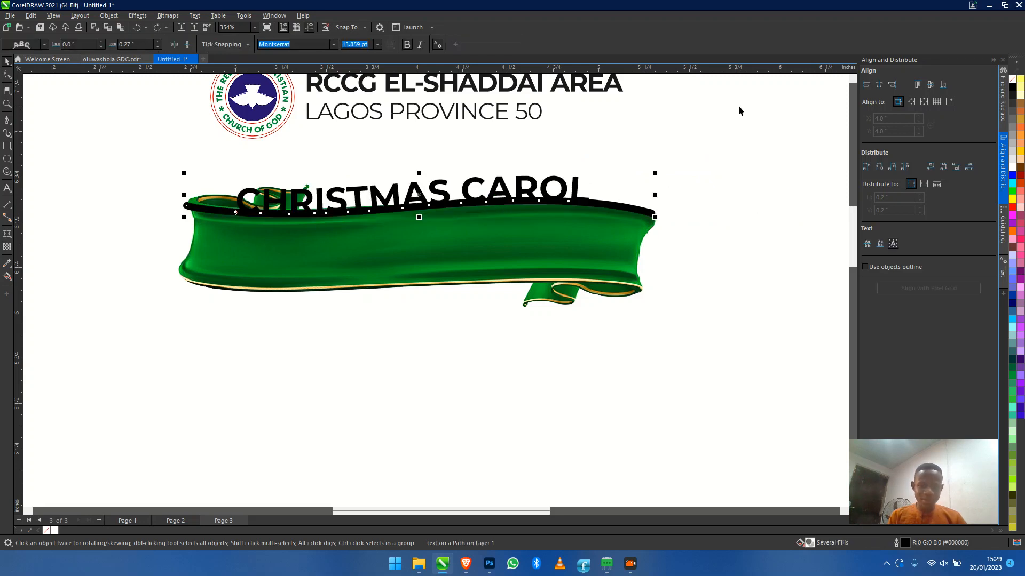
Break the CHRISTMAS CAROL text apart from its curve and move the text down onto the middle of the ribbon
{"action": "key", "text": "ctrl+k"}
{"action": "left_click", "coordinate": [709, 140]}
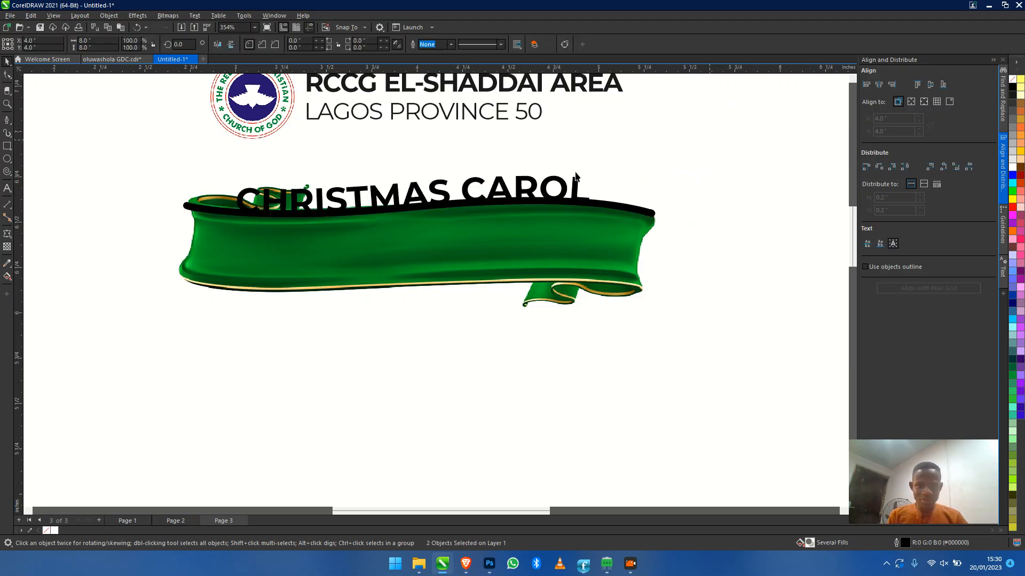
{"action": "left_click", "coordinate": [535, 198]}
{"action": "left_click_drag", "start_coordinate": [535, 198], "coordinate": [520, 240]}
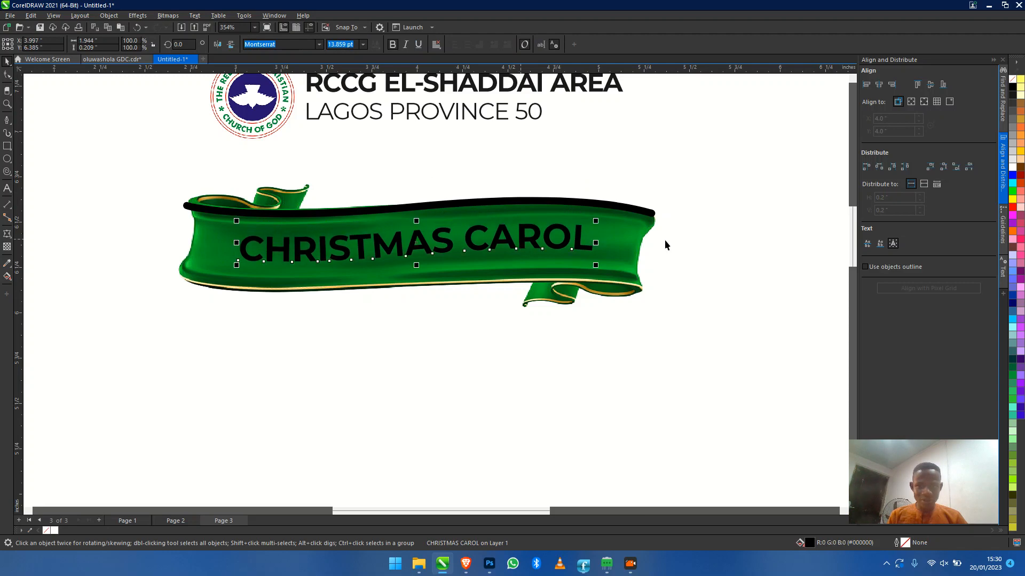
Fill the CHRISTMAS CAROL text white and give it a soft drop shadow falling slightly below it
{"action": "left_click", "coordinate": [1013, 168]}
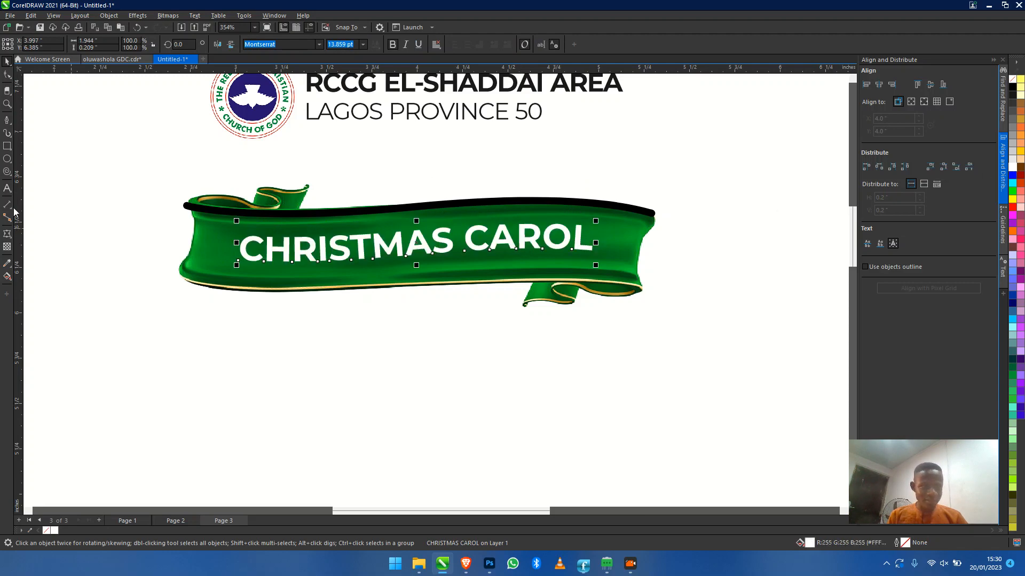
{"action": "left_click", "coordinate": [7, 233]}
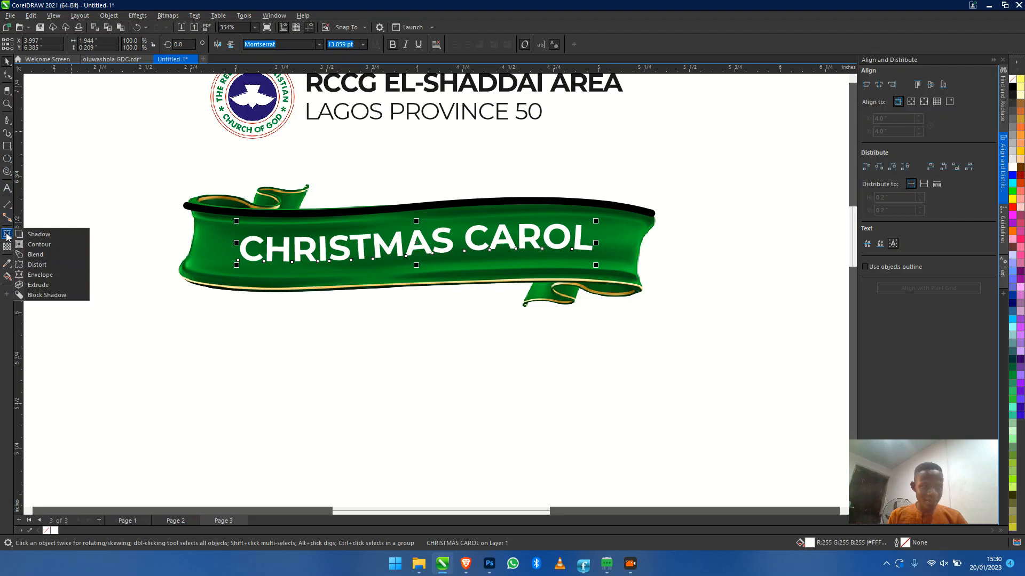
{"action": "left_click", "coordinate": [39, 235]}
{"action": "left_click_drag", "start_coordinate": [416, 244], "coordinate": [430, 266]}
{"action": "key", "text": "space"}
Try to delete the black curve along the ribbon's upper edge
{"action": "left_click", "coordinate": [336, 211]}
{"action": "key", "text": "Delete"}
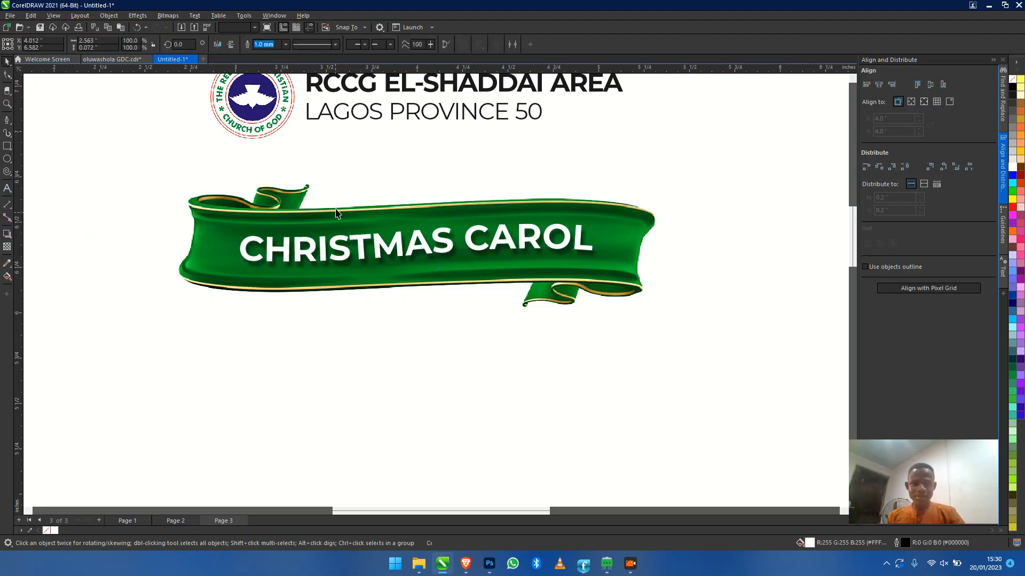
{"action": "scroll", "coordinate": [378, 228], "scroll_direction": "down", "scroll_amount": 2}
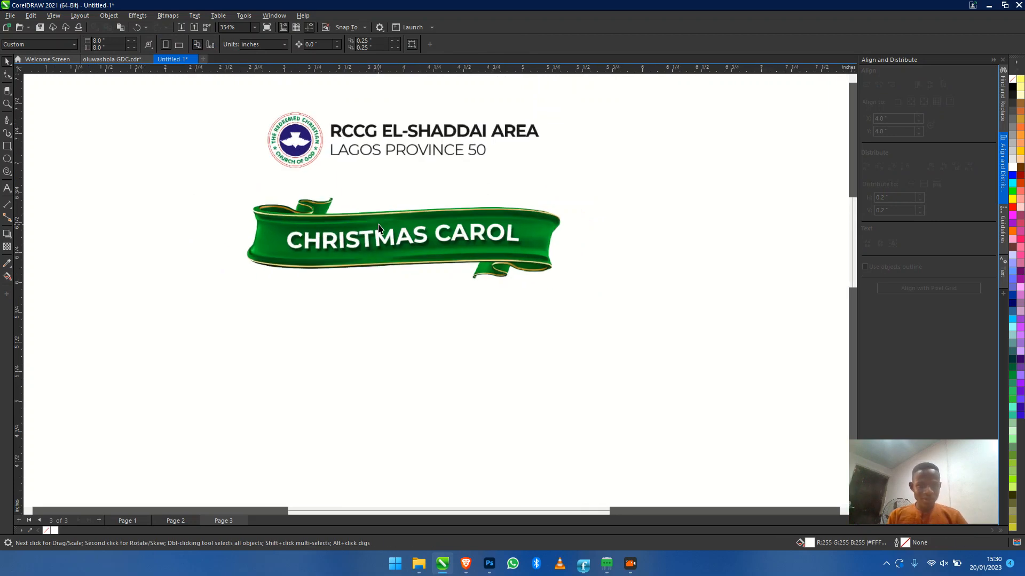
{"action": "scroll", "coordinate": [378, 228], "scroll_direction": "down", "scroll_amount": 2}
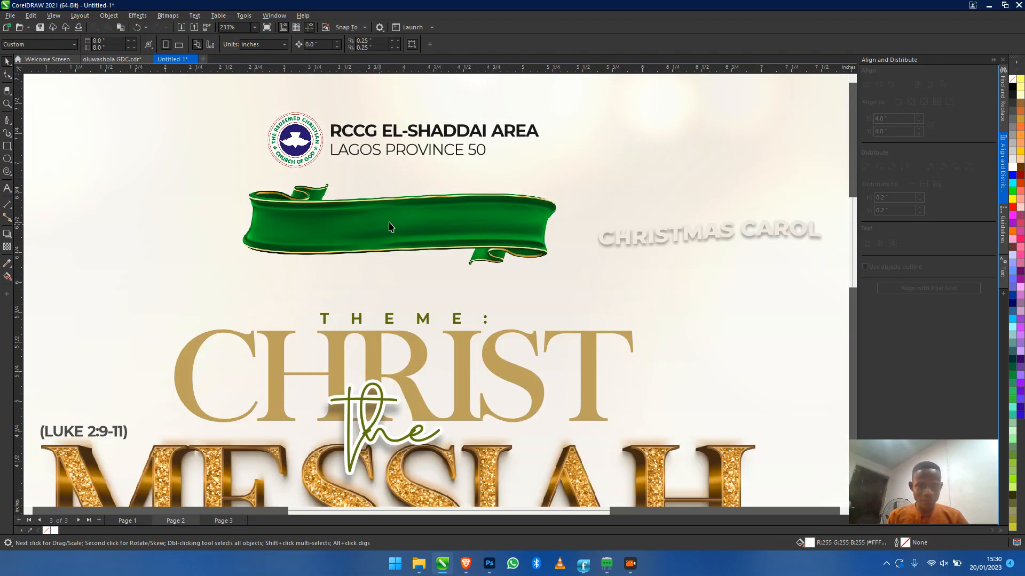
{"action": "key", "text": "ctrl+z"}
{"action": "scroll", "coordinate": [405, 233], "scroll_direction": "down", "scroll_amount": 1}
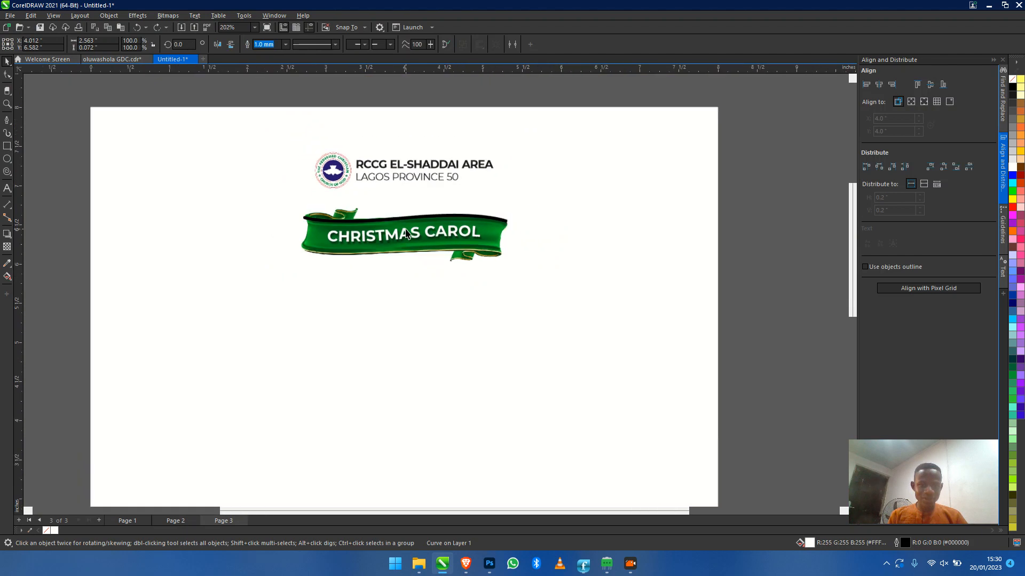
On page 2, centre the CHRISTMAS CAROL text horizontally and vertically on the green ribbon
{"action": "key", "text": "Page_Up"}
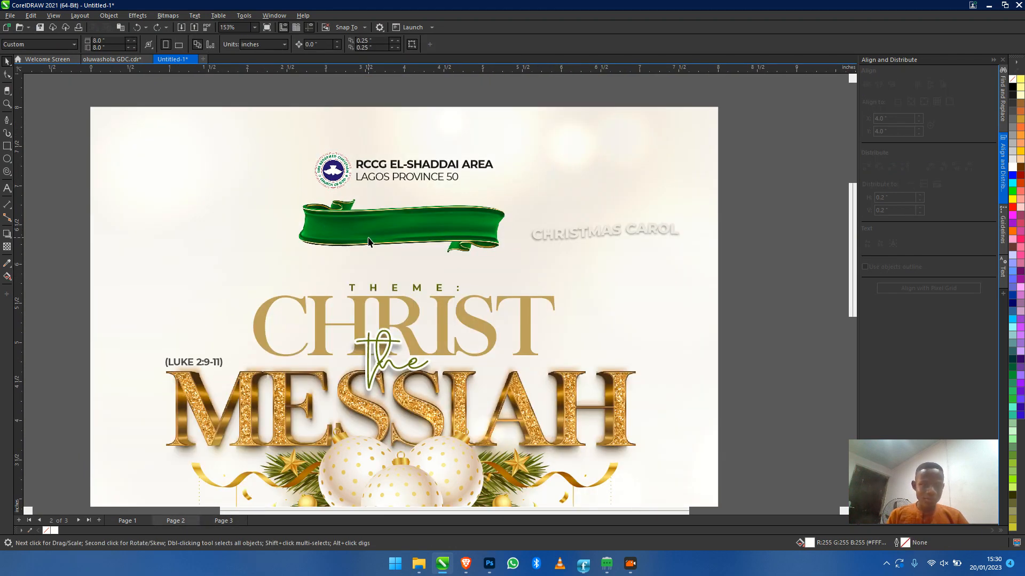
{"action": "left_click", "coordinate": [598, 233]}
{"action": "left_click", "coordinate": [432, 235], "text": "shift"}
{"action": "key", "text": "b"}
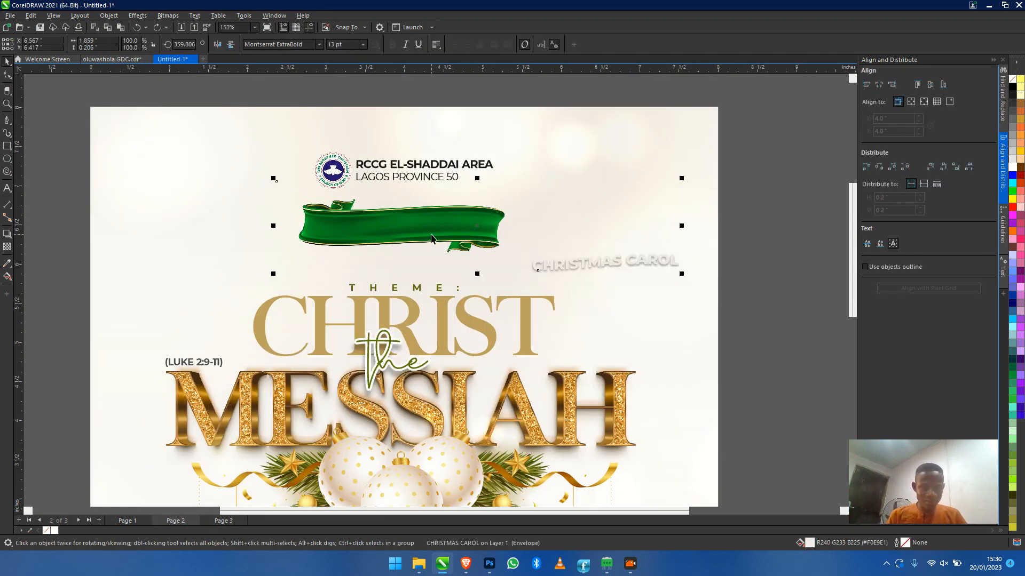
{"action": "key", "text": "e"}
{"action": "key", "text": "c"}
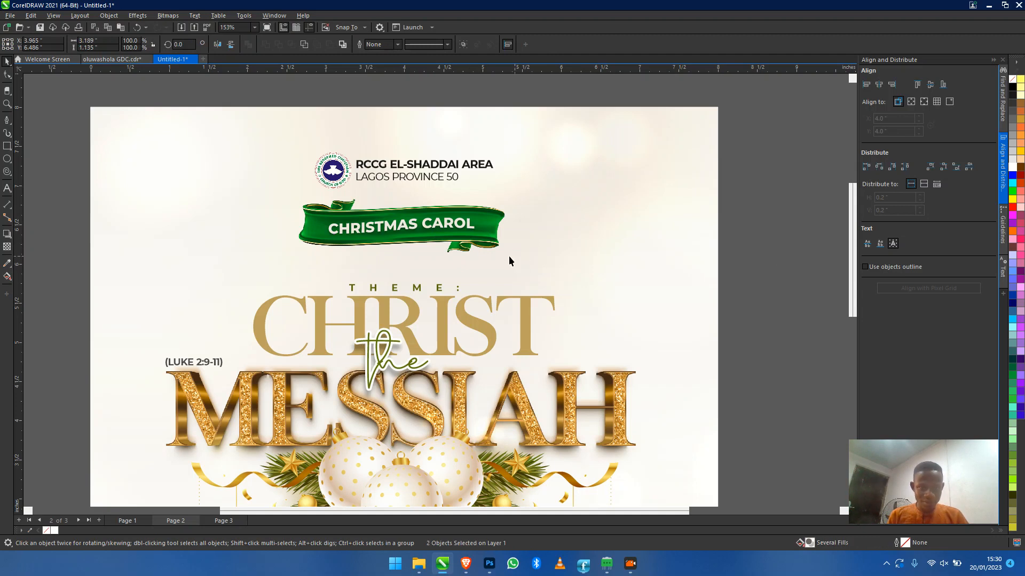
Group the green ribbon and its CHRISTMAS CAROL text on page 2
{"action": "left_click", "coordinate": [523, 255]}
{"action": "scroll", "coordinate": [411, 216], "scroll_direction": "up", "scroll_amount": 1}
{"action": "key", "text": "Page_Down"}
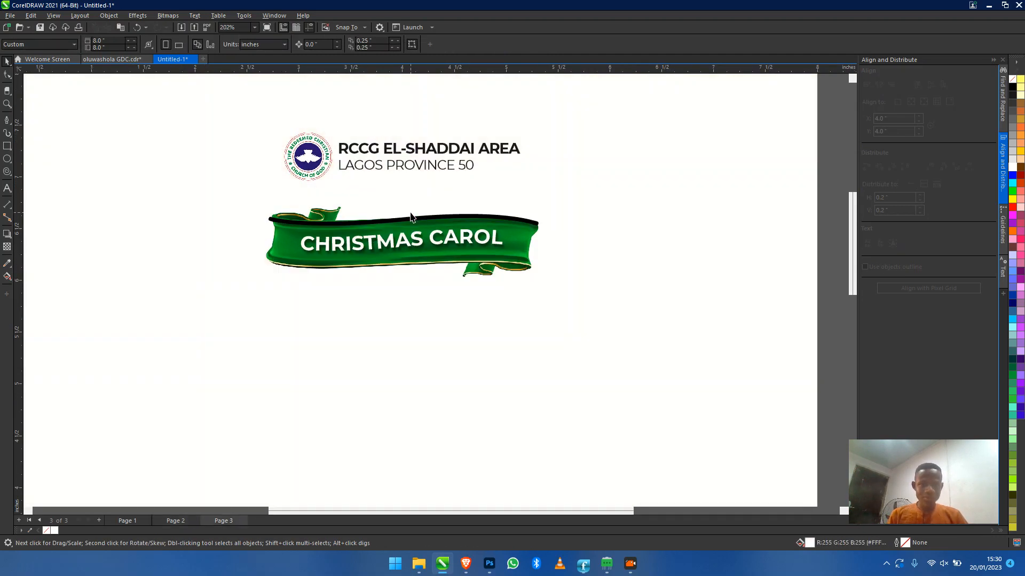
{"action": "key", "text": "Page_Up"}
{"action": "scroll", "coordinate": [410, 215], "scroll_direction": "down", "scroll_amount": 1}
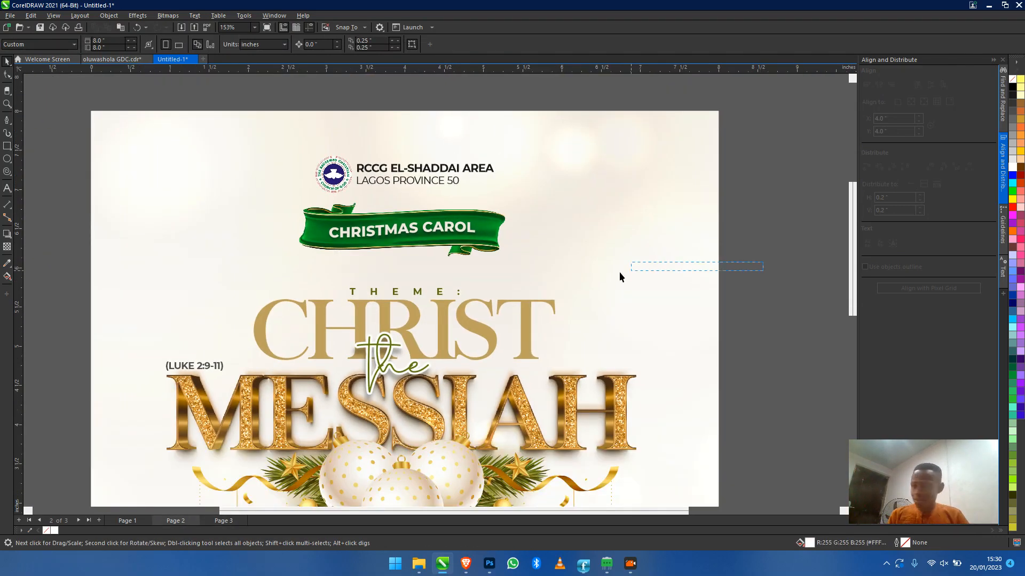
{"action": "left_click_drag", "start_coordinate": [754, 289], "coordinate": [239, 191]}
{"action": "left_click", "coordinate": [340, 210]}
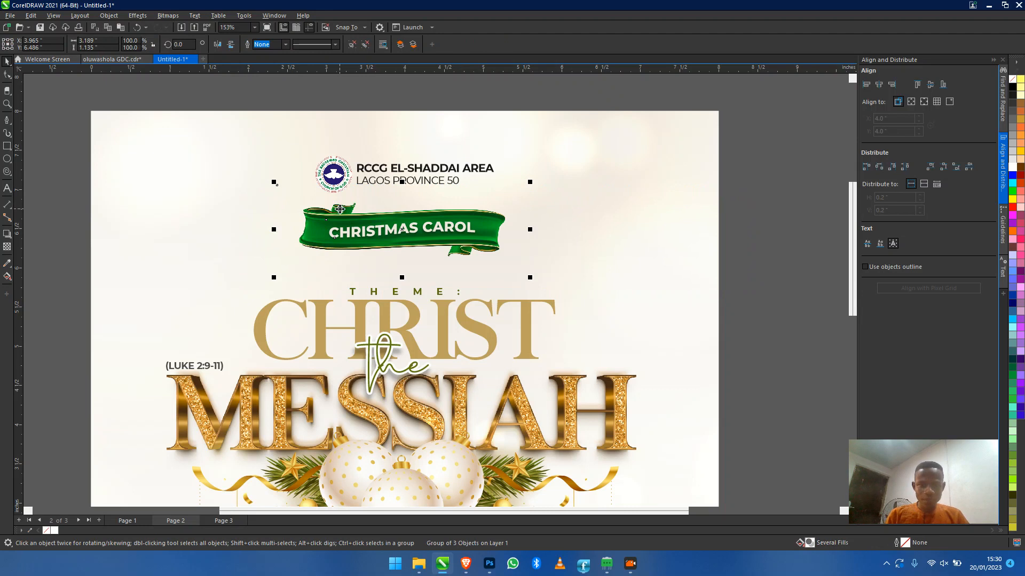
Replace the ribbon, text and curve on page 3 with a copy of the grouped ribbon from page 2
{"action": "key", "text": "Page_Down"}
{"action": "left_click_drag", "start_coordinate": [603, 361], "coordinate": [610, 353]}
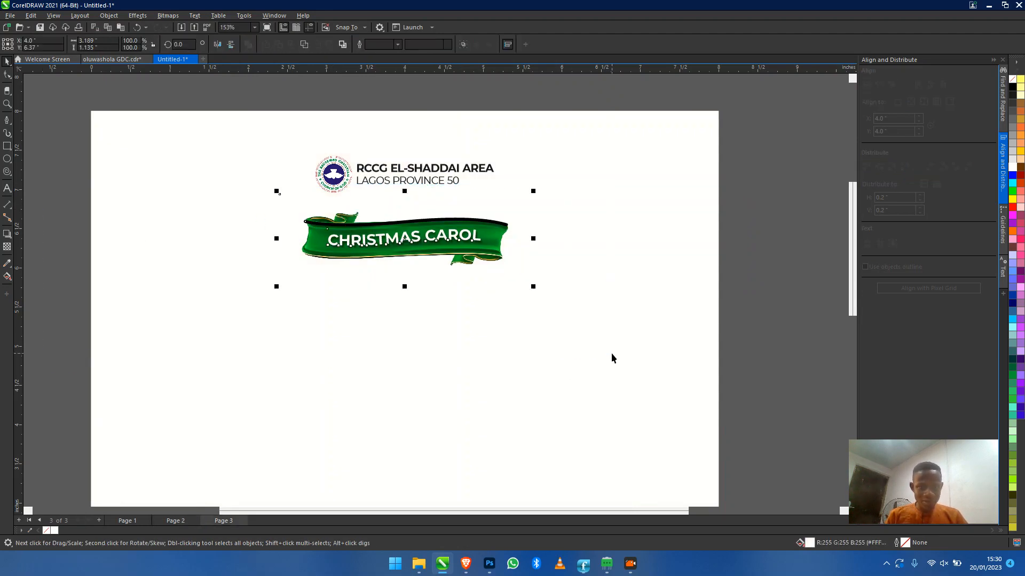
{"action": "key", "text": "Delete"}
{"action": "key", "text": "ctrl+v"}
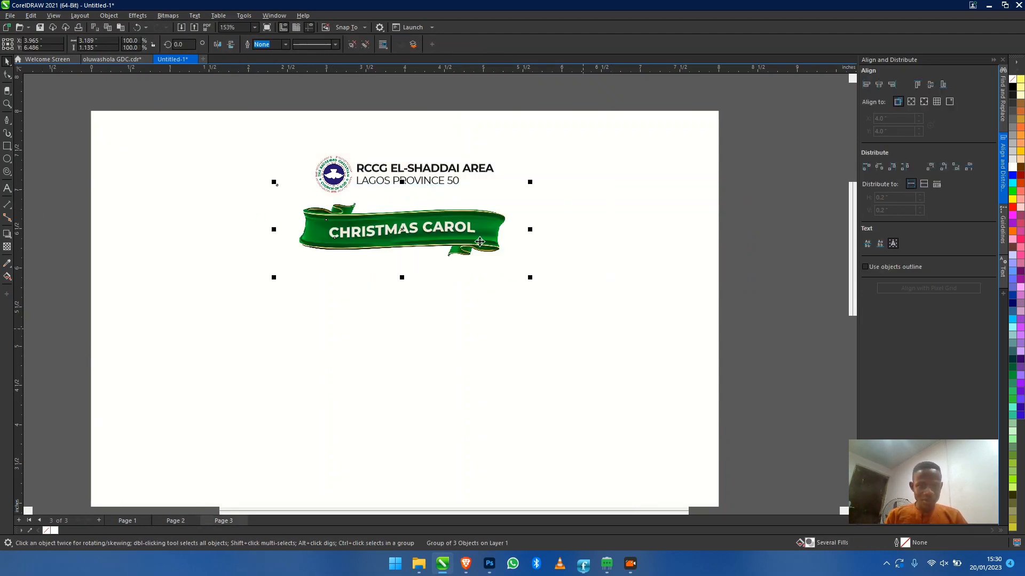
{"action": "scroll", "coordinate": [459, 218], "scroll_direction": "up", "scroll_amount": 3}
{"action": "scroll", "coordinate": [459, 217], "scroll_direction": "down", "scroll_amount": 6}
{"action": "scroll", "coordinate": [495, 290], "scroll_direction": "up", "scroll_amount": 2}
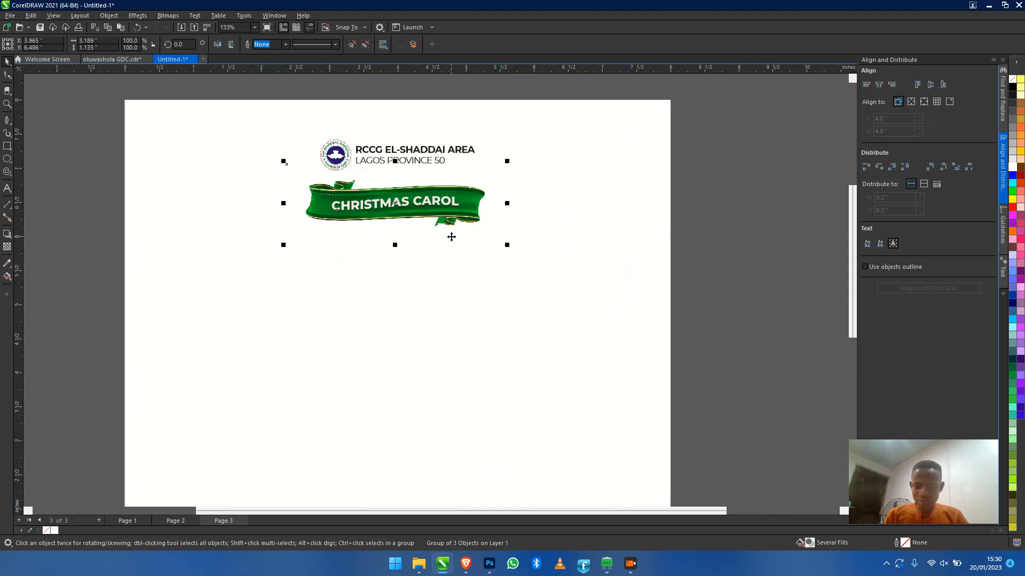
{"action": "key", "text": "Page_Down"}
{"action": "key", "text": "Escape"}
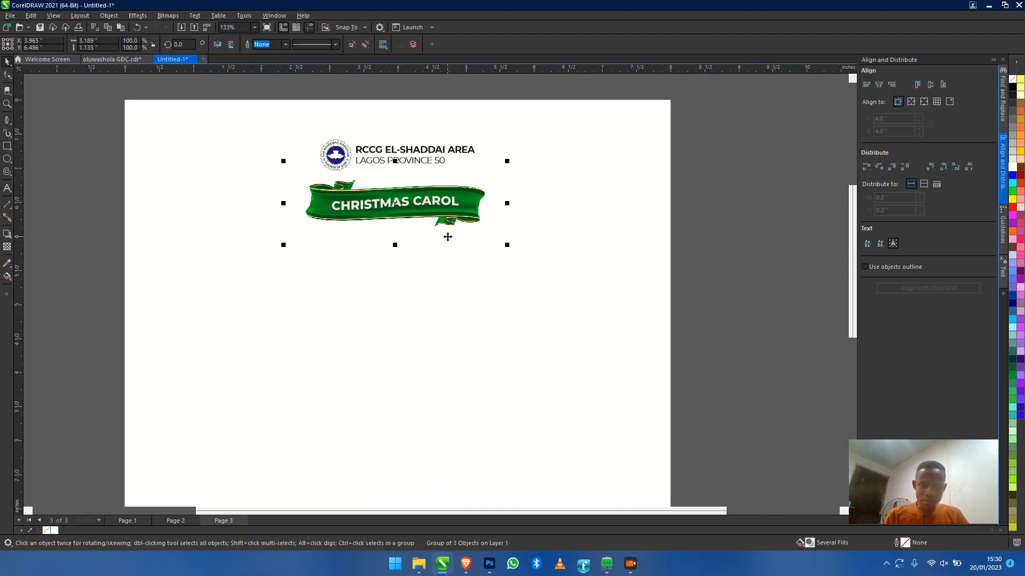
On page 2, widen the THEME: text's letter spacing to about 1.59 in overall and place it at about X 3.947, Y 5.741 in
{"action": "key", "text": "Page_Up"}
{"action": "scroll", "coordinate": [399, 268], "scroll_direction": "down", "scroll_amount": 1}
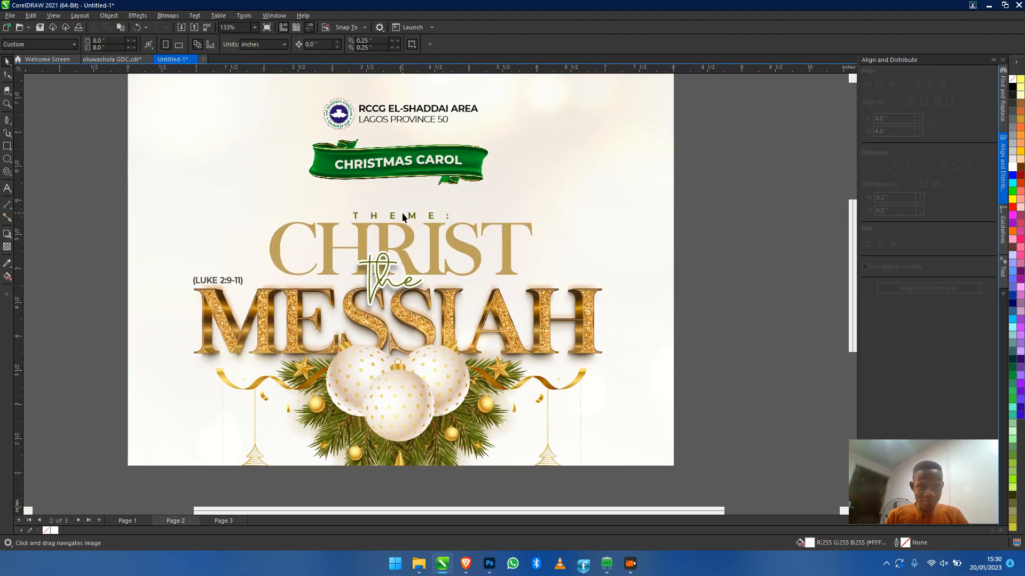
{"action": "left_click", "coordinate": [386, 211]}
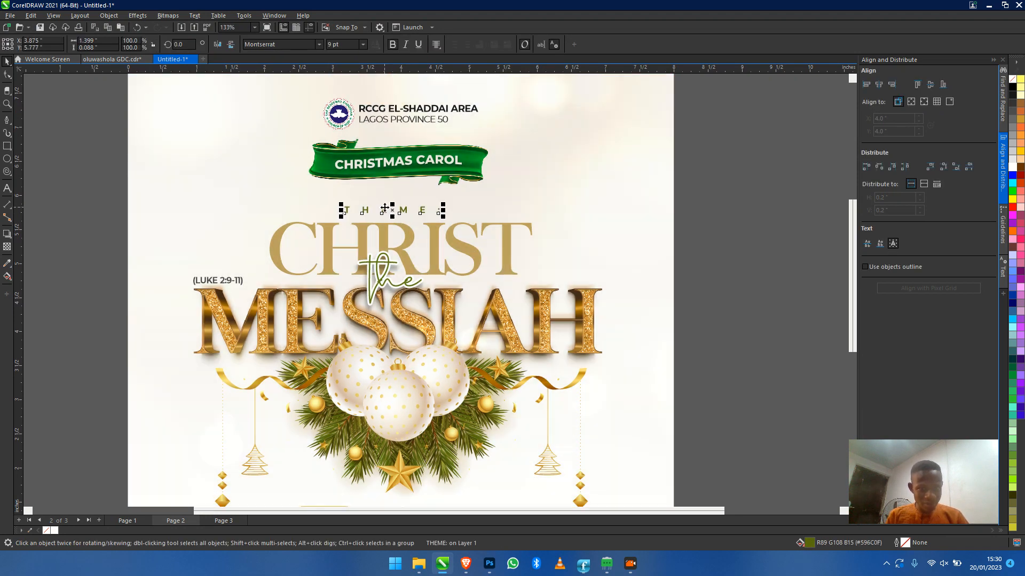
{"action": "scroll", "coordinate": [395, 214], "scroll_direction": "up", "scroll_amount": 3}
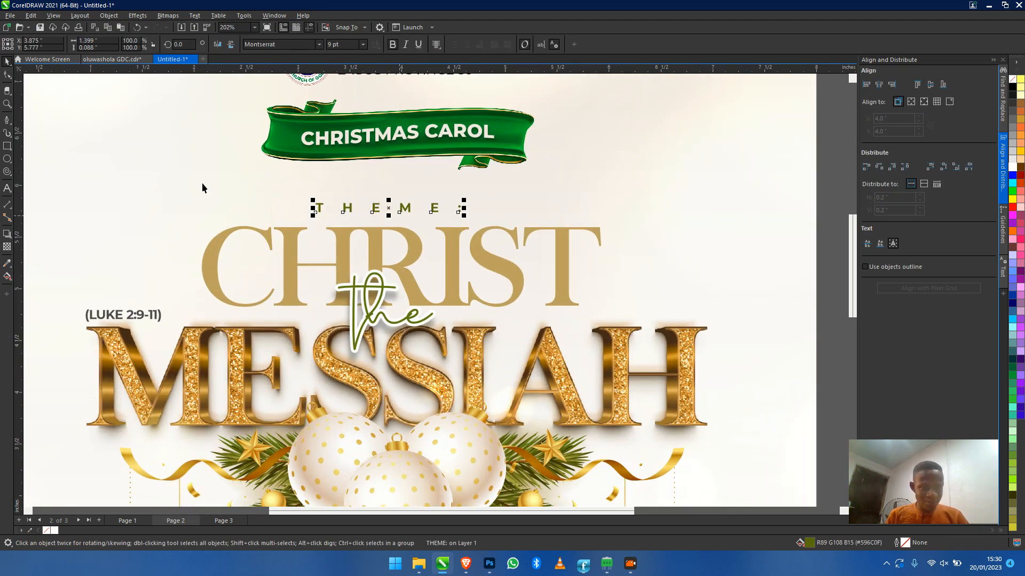
{"action": "left_click", "coordinate": [275, 44]}
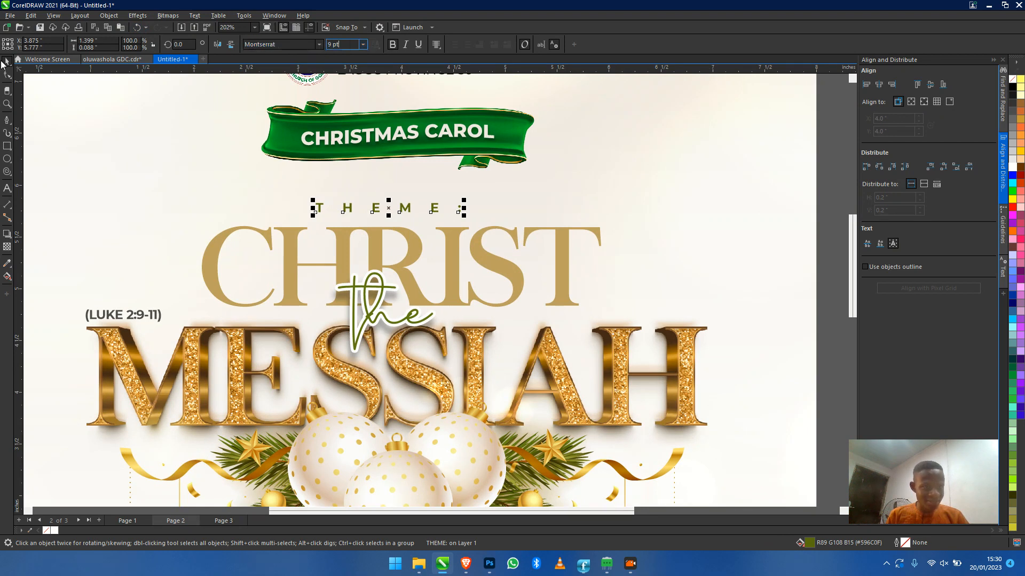
{"action": "left_click", "coordinate": [7, 75]}
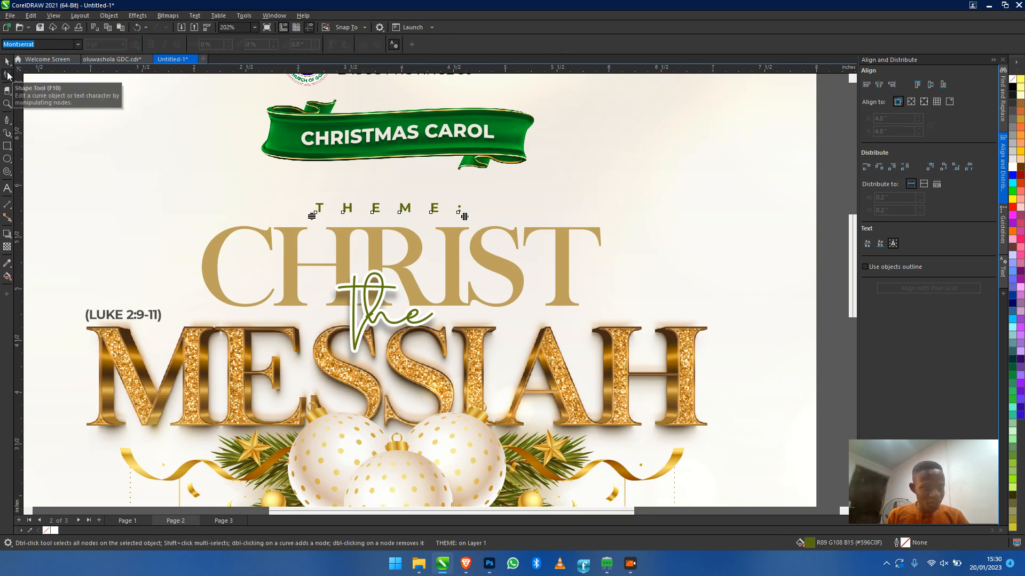
{"action": "left_click_drag", "start_coordinate": [463, 216], "coordinate": [629, 217]}
{"action": "left_click_drag", "start_coordinate": [792, 217], "coordinate": [481, 229]}
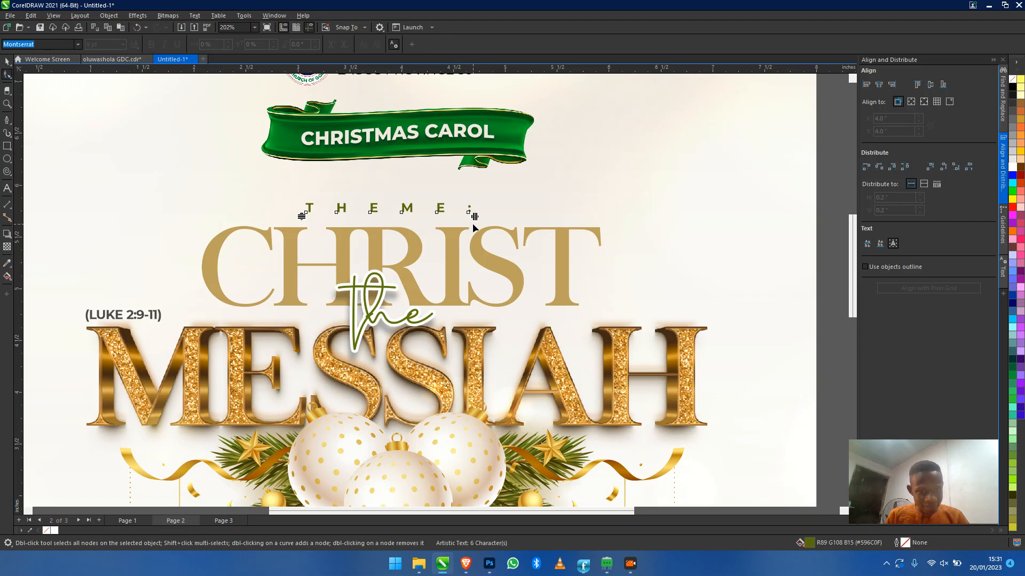
{"action": "left_click_drag", "start_coordinate": [474, 219], "coordinate": [766, 228]}
{"action": "key", "text": "ctrl+z"}
{"action": "key", "text": "space"}
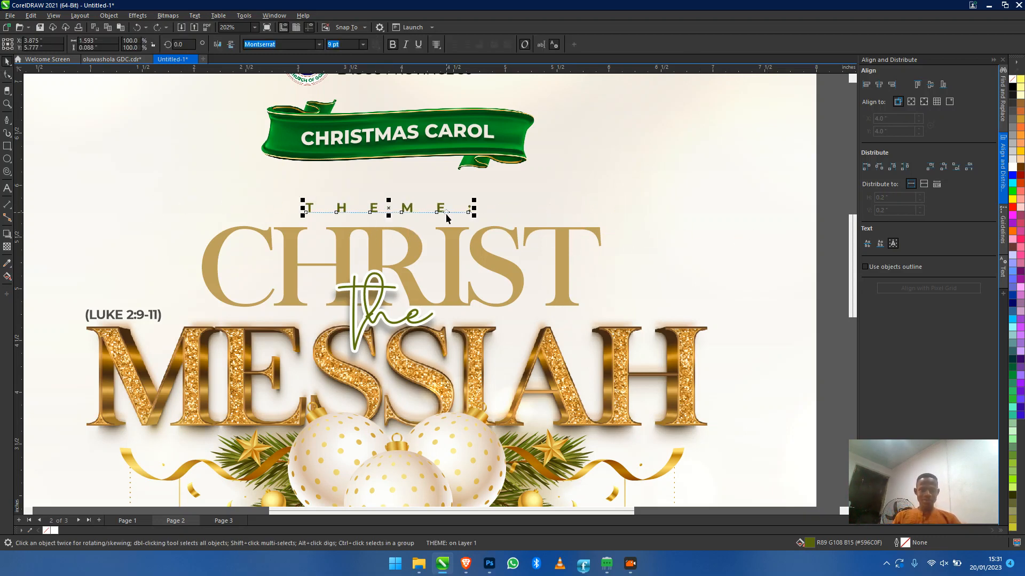
{"action": "left_click_drag", "start_coordinate": [420, 206], "coordinate": [427, 209]}
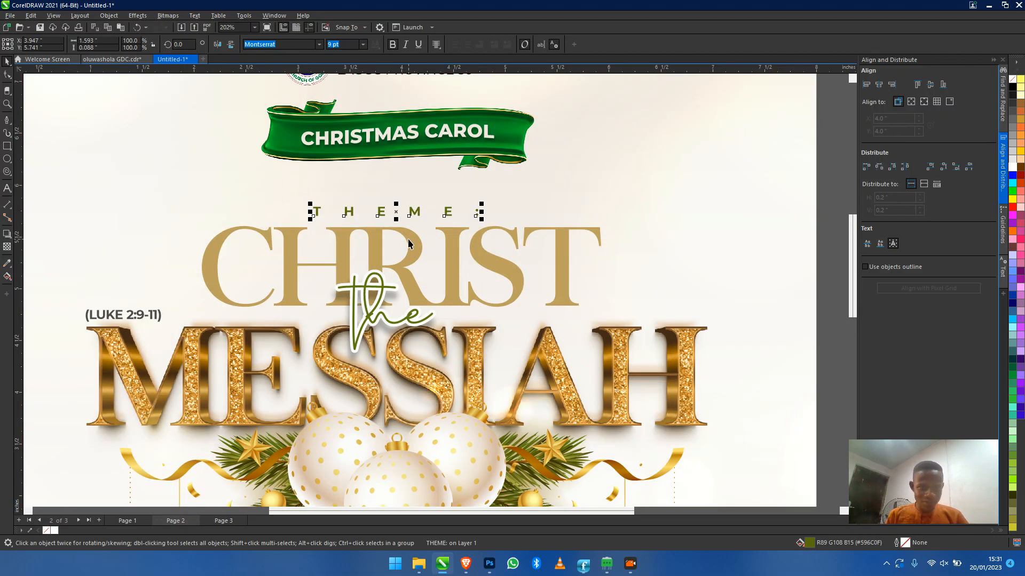
Paste the spaced THEME: text from page 2 onto page 3 below the ribbon and centre it horizontally on the page
{"action": "scroll", "coordinate": [407, 239], "scroll_direction": "down", "scroll_amount": 2}
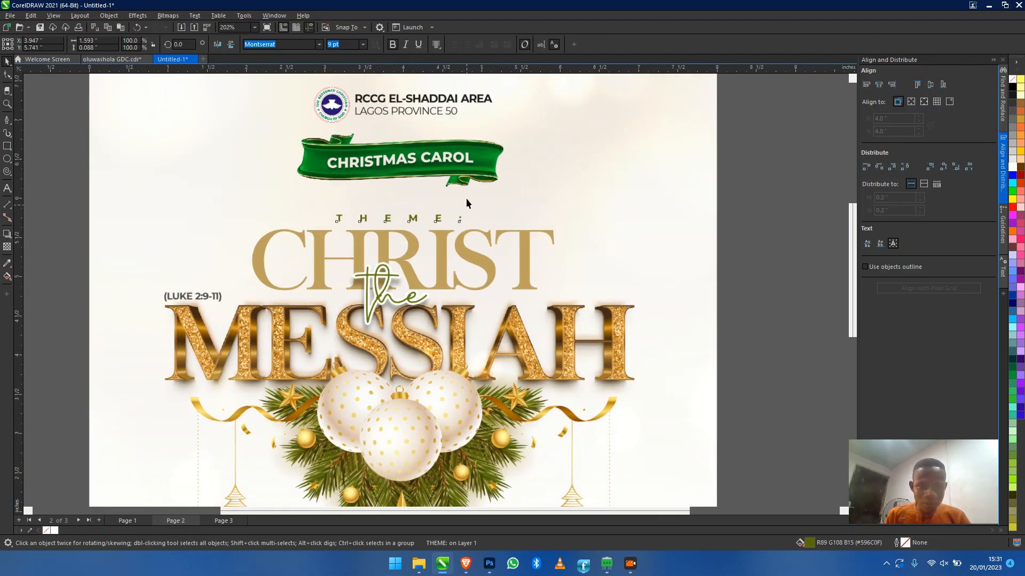
{"action": "key", "text": "Page_Down"}
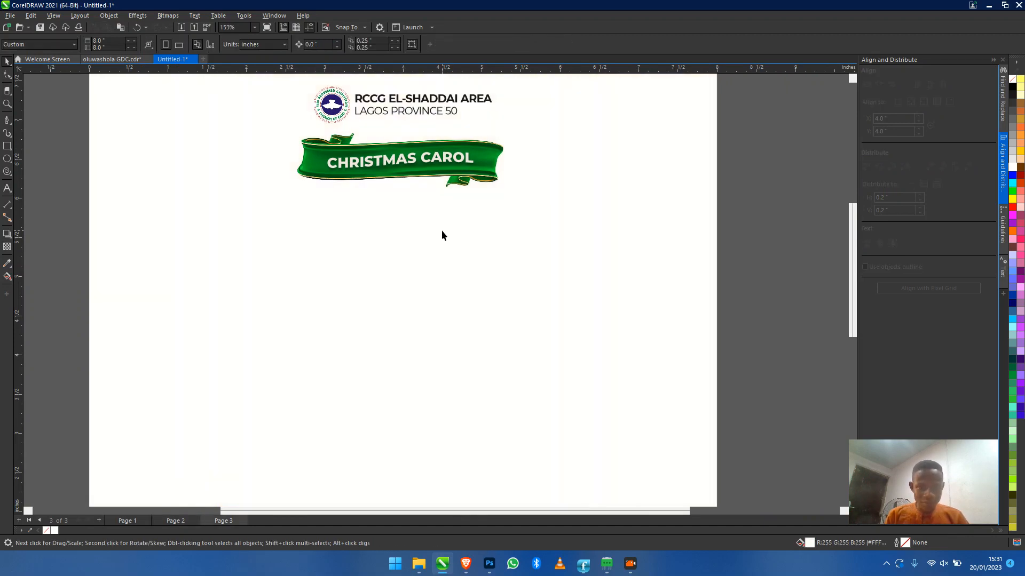
{"action": "left_click", "coordinate": [441, 244], "text": "shift"}
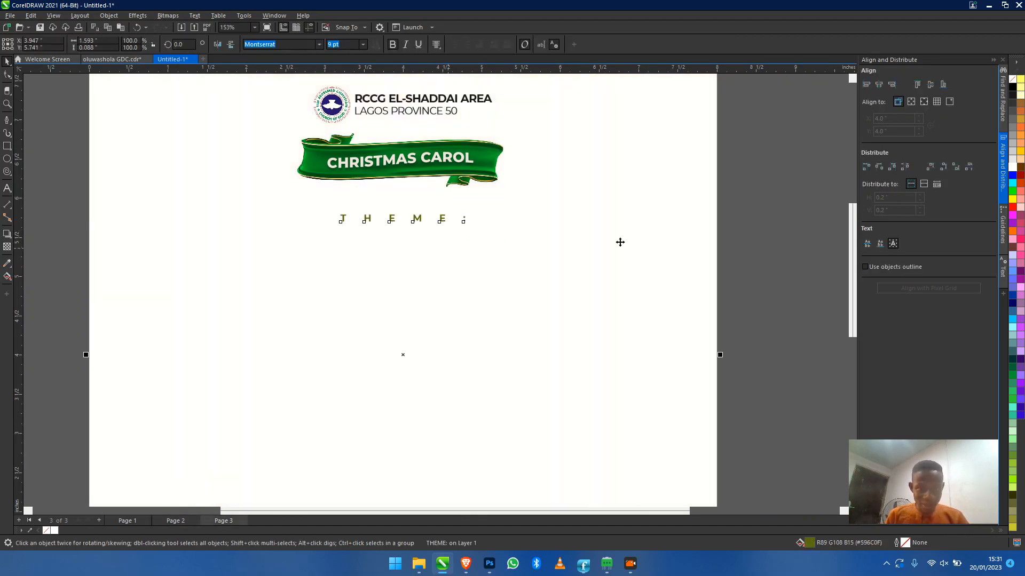
{"action": "key", "text": "c"}
{"action": "key", "text": "Escape"}
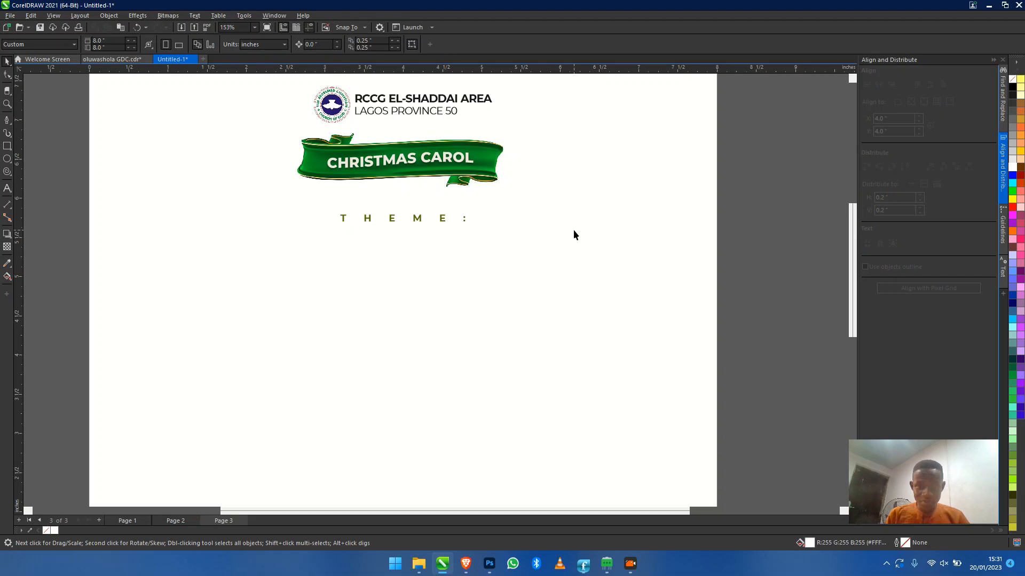
Check which font the CHRIST text on page 2 uses
{"action": "key", "text": "ctrl+v"}
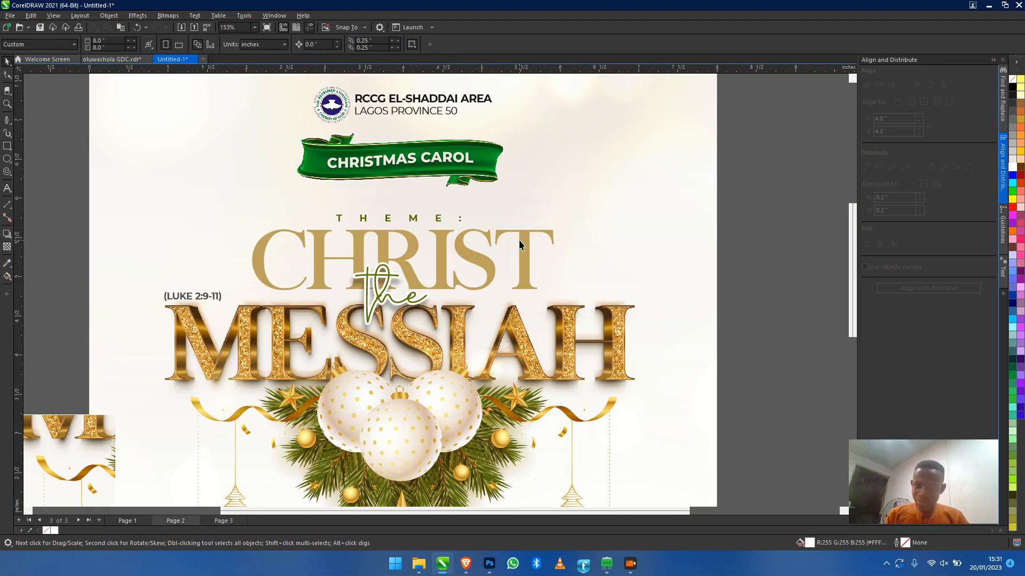
{"action": "left_click", "coordinate": [525, 240]}
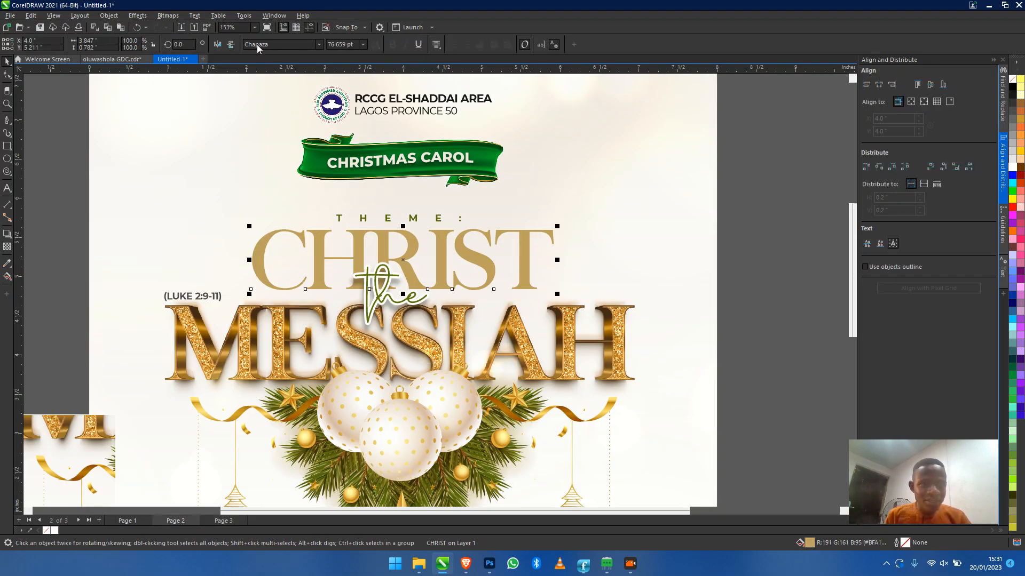
{"action": "left_click", "coordinate": [293, 44]}
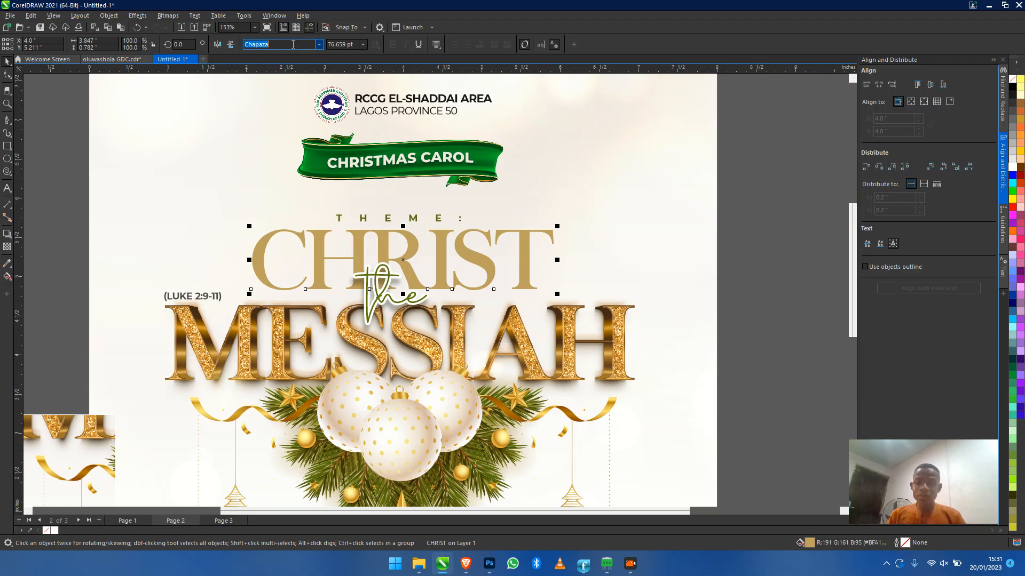
{"action": "left_click", "coordinate": [290, 45]}
{"action": "double_click", "coordinate": [288, 45]}
Switch to the Brave browser and search Google for "DOWNLOAD CHAPAZA FONT" from a new tab
{"action": "left_click", "coordinate": [451, 560]}
{"action": "left_click", "coordinate": [467, 564]}
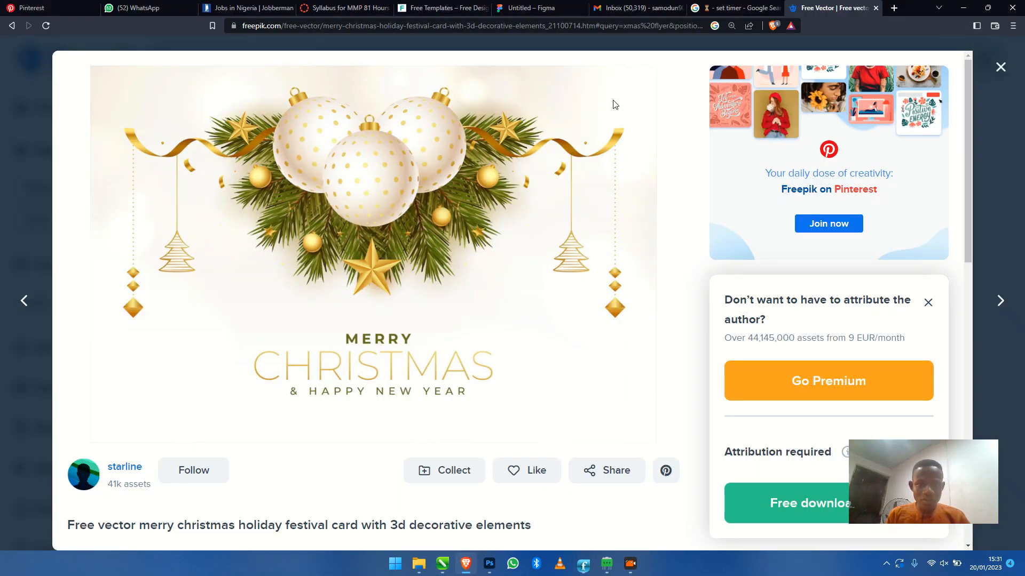
{"action": "left_click", "coordinate": [894, 7]}
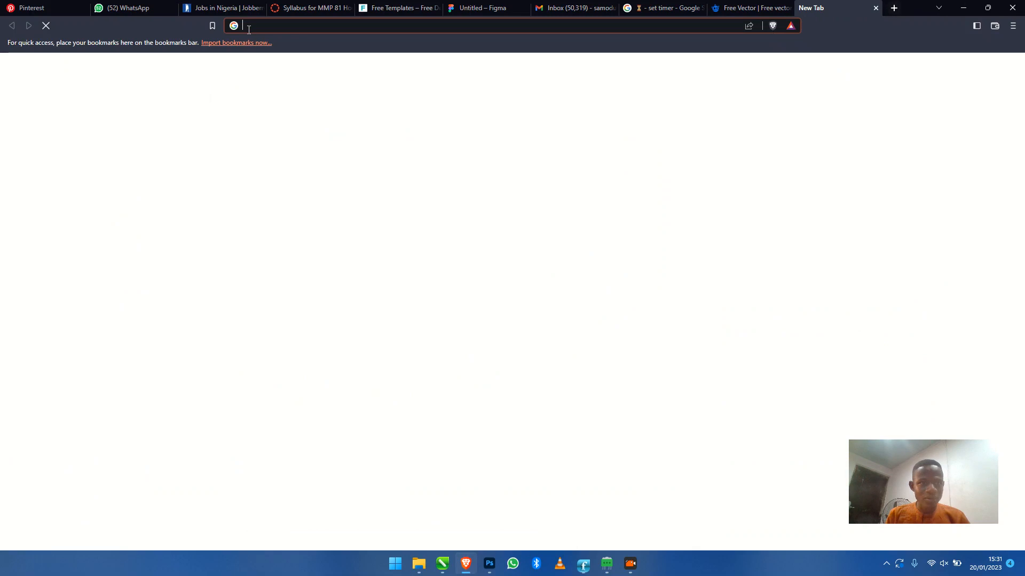
{"action": "type", "text": "GOogle.com"}
{"action": "key", "text": "Return"}
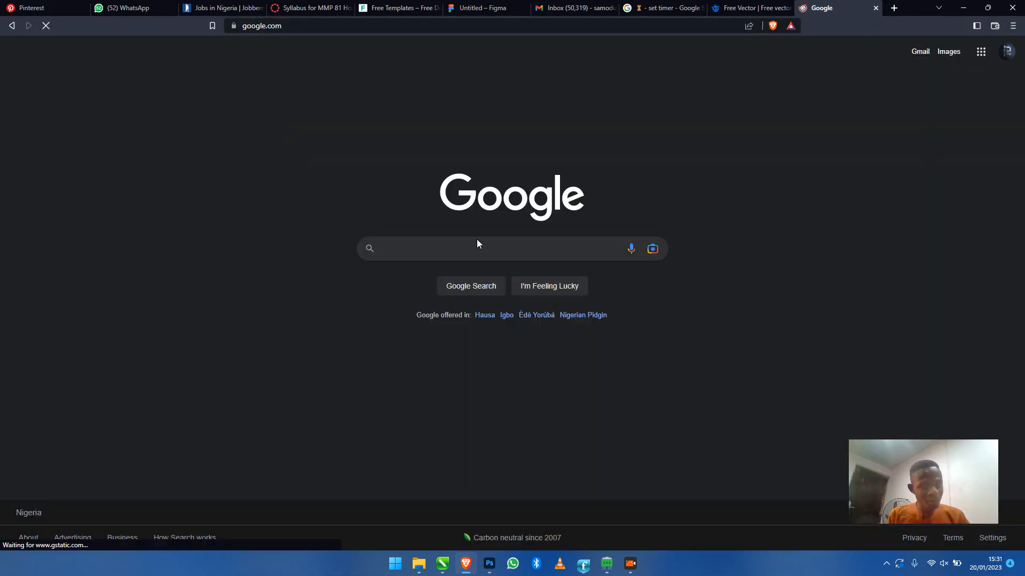
{"action": "type", "text": "DOWNL"}
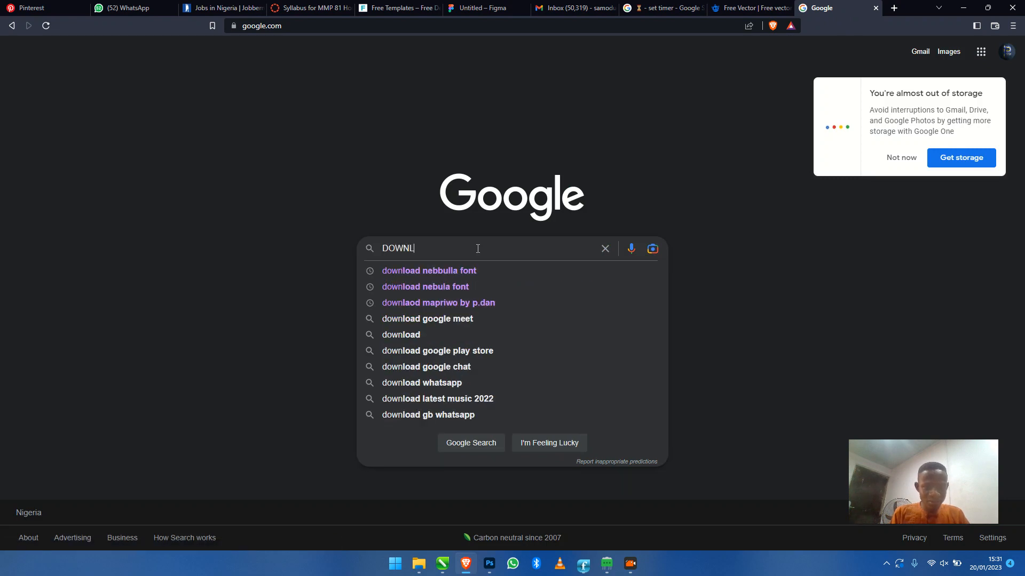
{"action": "type", "text": "OAD CHAP"}
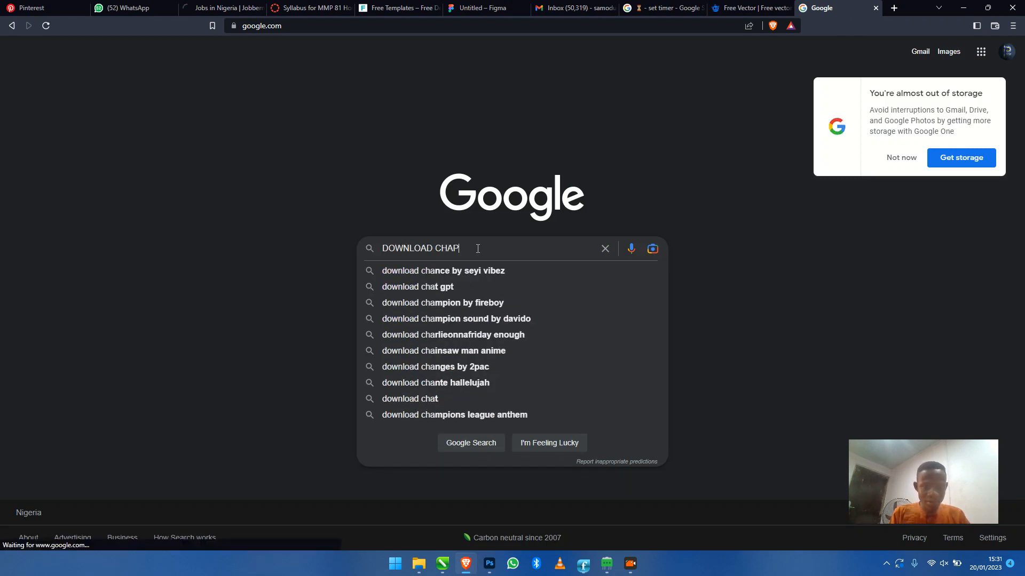
{"action": "type", "text": "AZA FONT"}
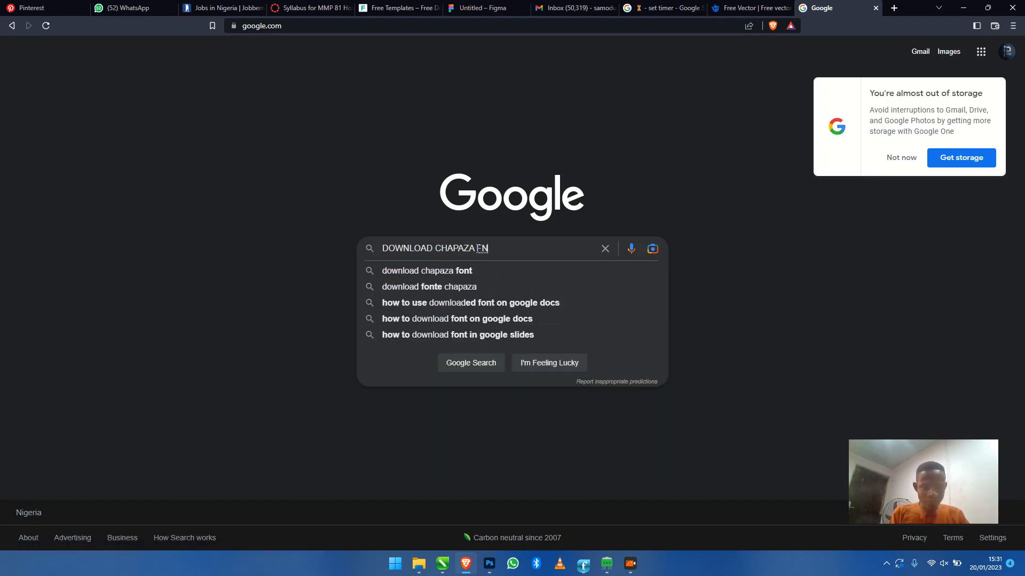
{"action": "key", "text": "Return"}
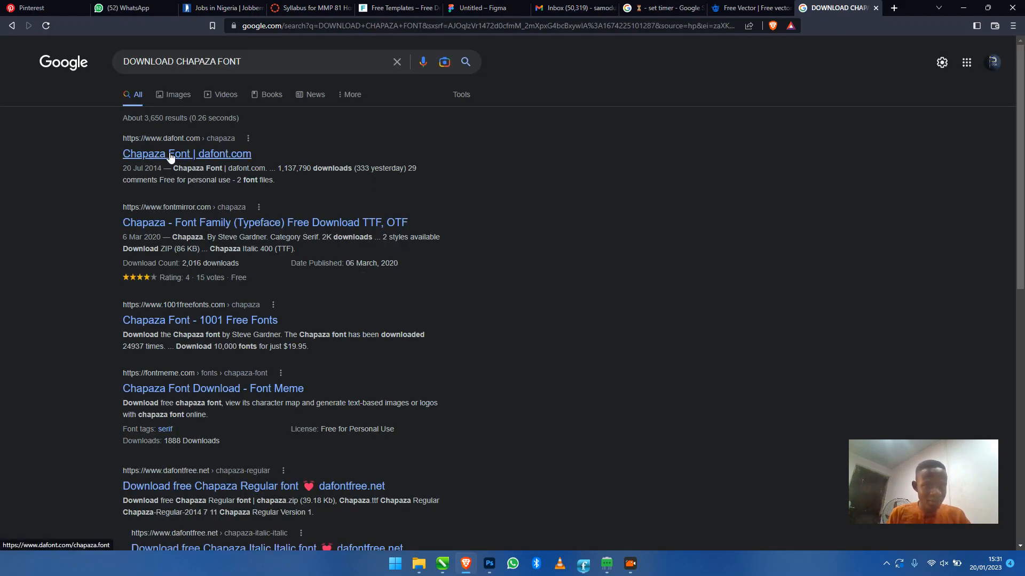
Open the Chapaza font page on dafont.com to see its download, and return to CorelDRAW
{"action": "left_click", "coordinate": [179, 162]}
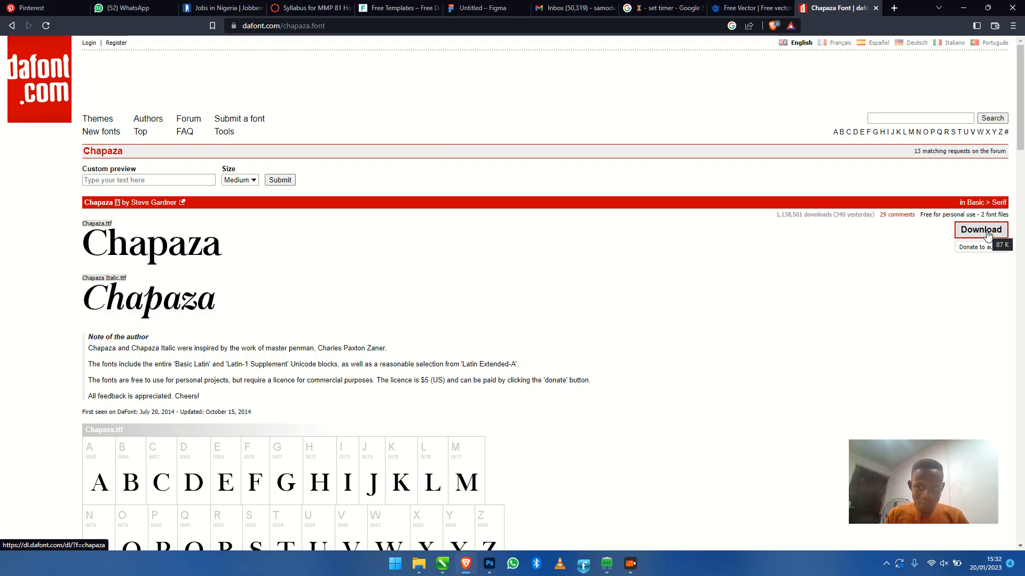
{"action": "left_click", "coordinate": [963, 7]}
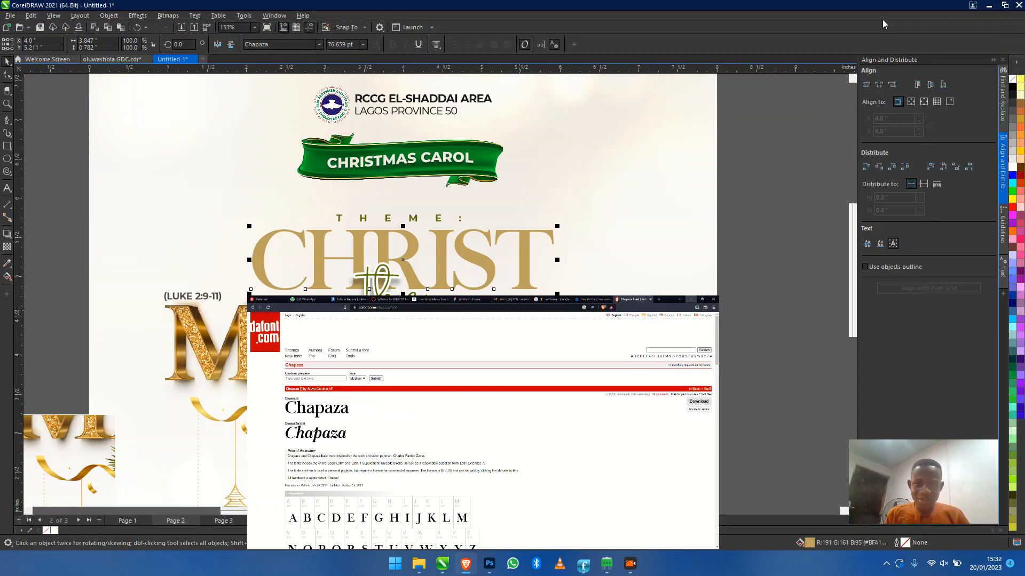
{"action": "left_click_drag", "start_coordinate": [450, 306], "coordinate": [437, 276]}
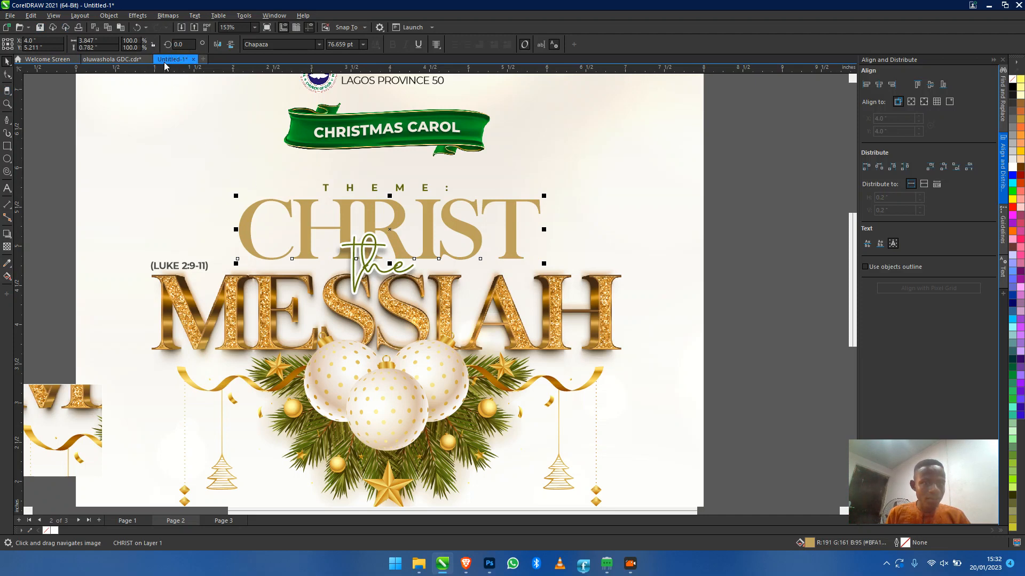
On page 3, add the text "cHRIST" in Montserrat 10 pt below THEME: and fill it dark grey #1A1A1A
{"action": "left_click", "coordinate": [225, 521]}
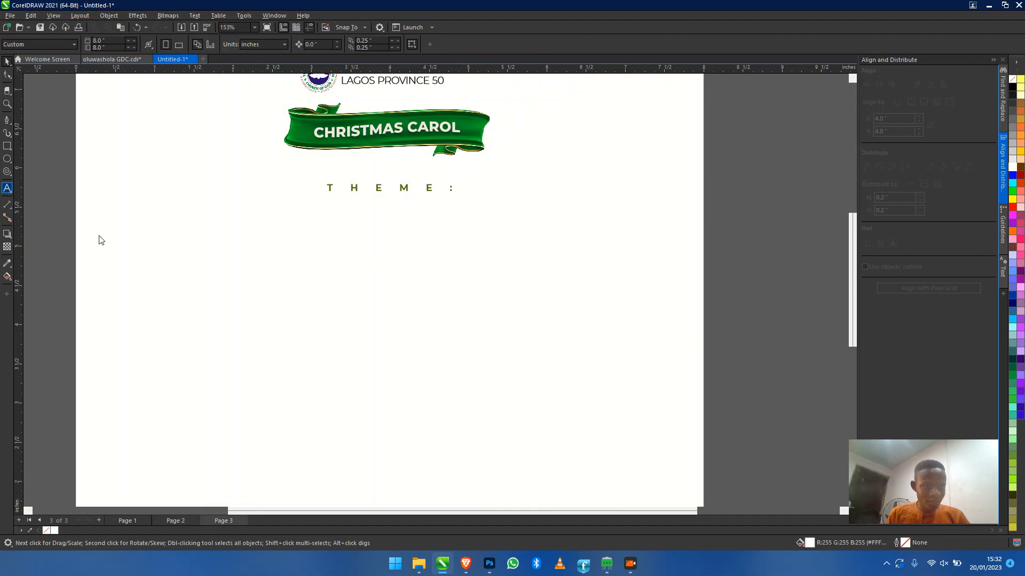
{"action": "left_click", "coordinate": [267, 230]}
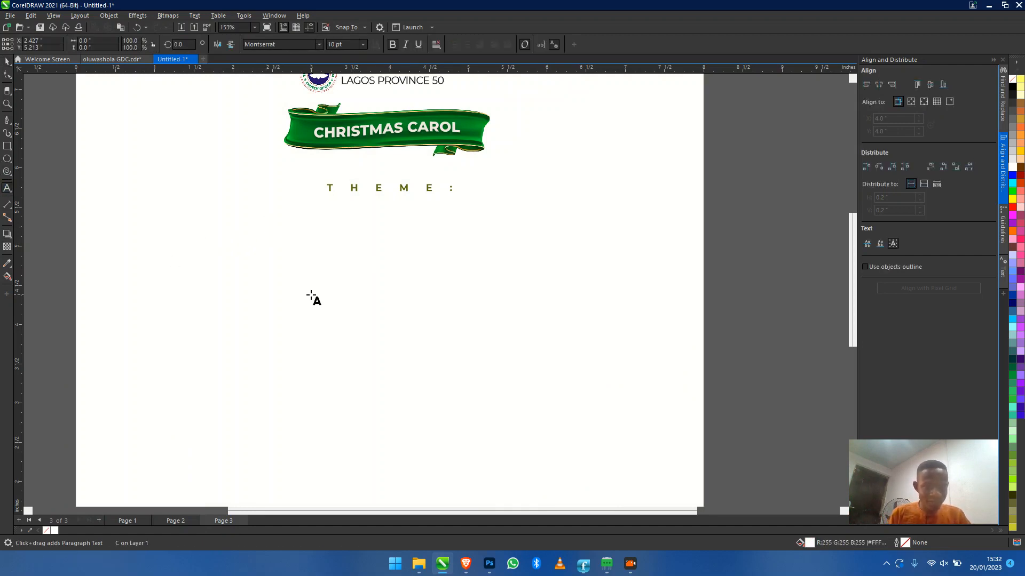
{"action": "key", "text": "BackSpace"}
{"action": "key", "text": "BackSpace"}
{"action": "key", "text": "BackSpace"}
{"action": "key", "text": "BackSpace"}
{"action": "type", "text": "cHRIST"}
{"action": "key", "text": "ctrl+space"}
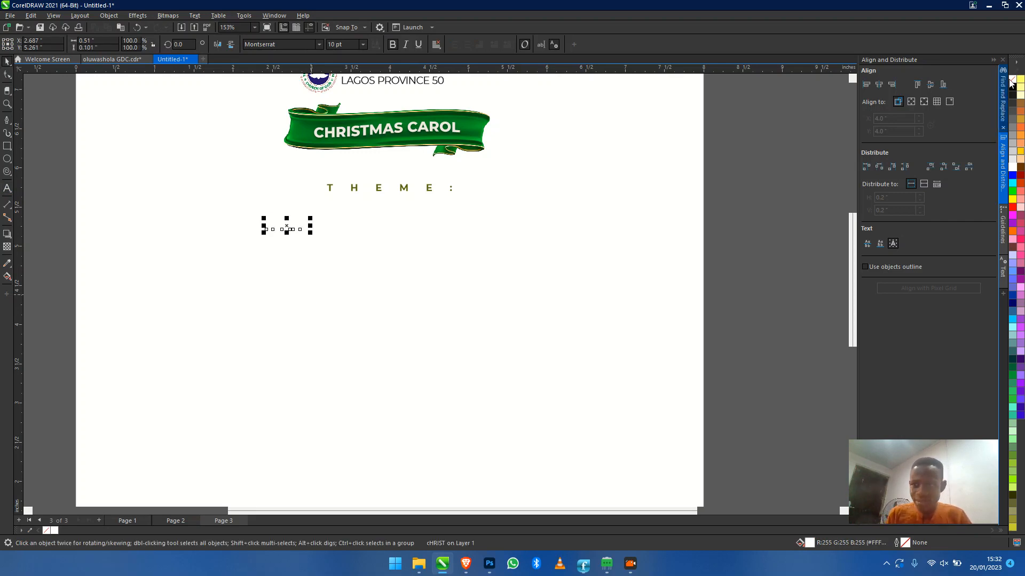
{"action": "left_click", "coordinate": [1012, 94]}
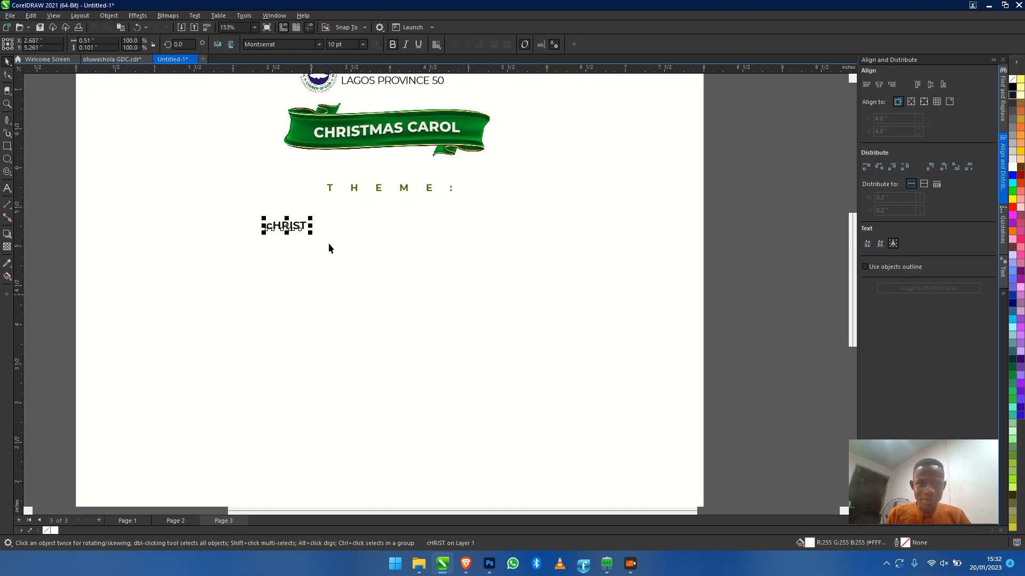
Apply sentence case so the new text reads CHRIST, and enlarge it to about 3.94 in wide and 0.75 in high
{"action": "left_click", "coordinate": [194, 15]}
{"action": "left_click", "coordinate": [249, 212]}
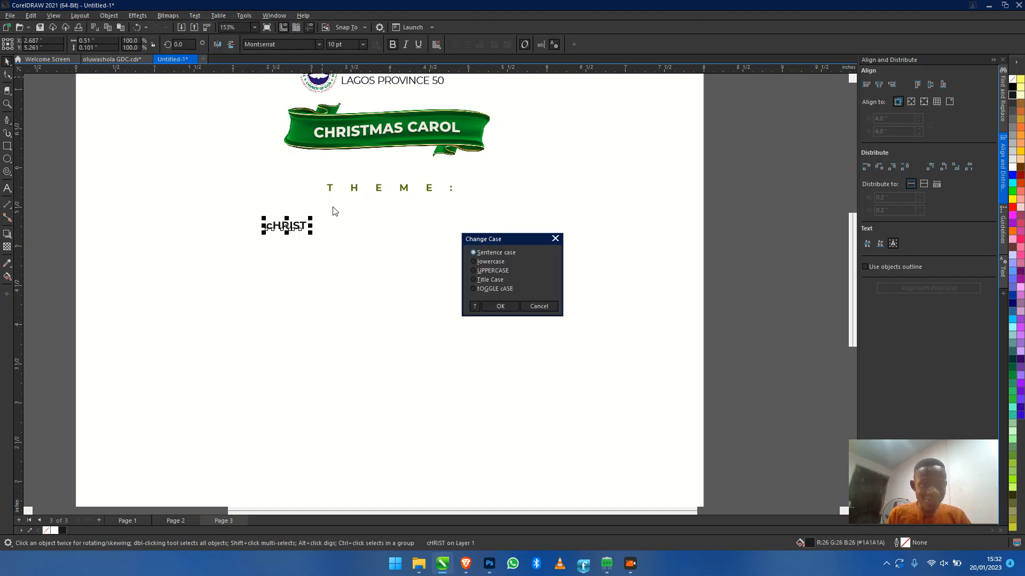
{"action": "left_click", "coordinate": [500, 307]}
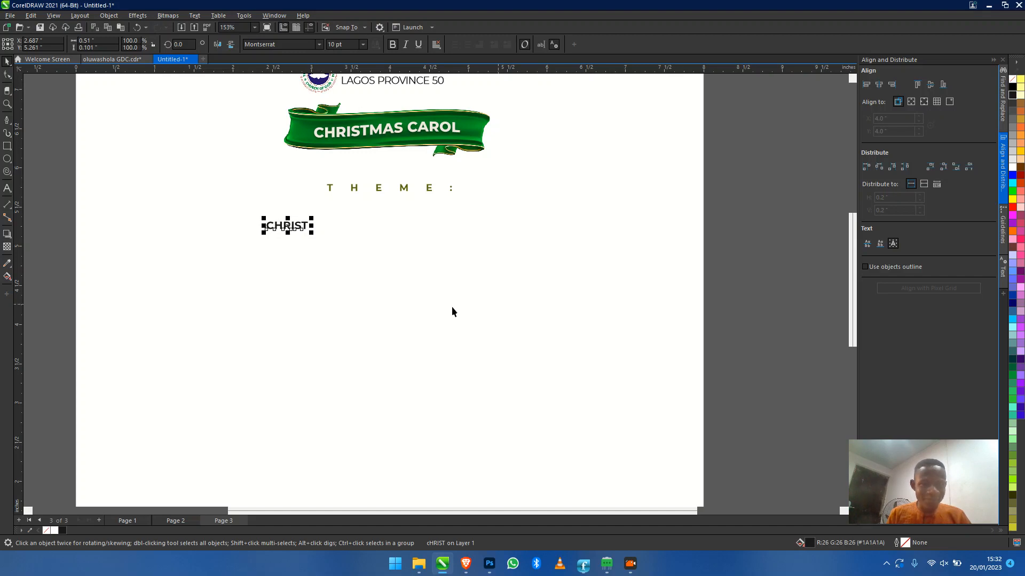
{"action": "left_click_drag", "start_coordinate": [314, 236], "coordinate": [505, 315]}
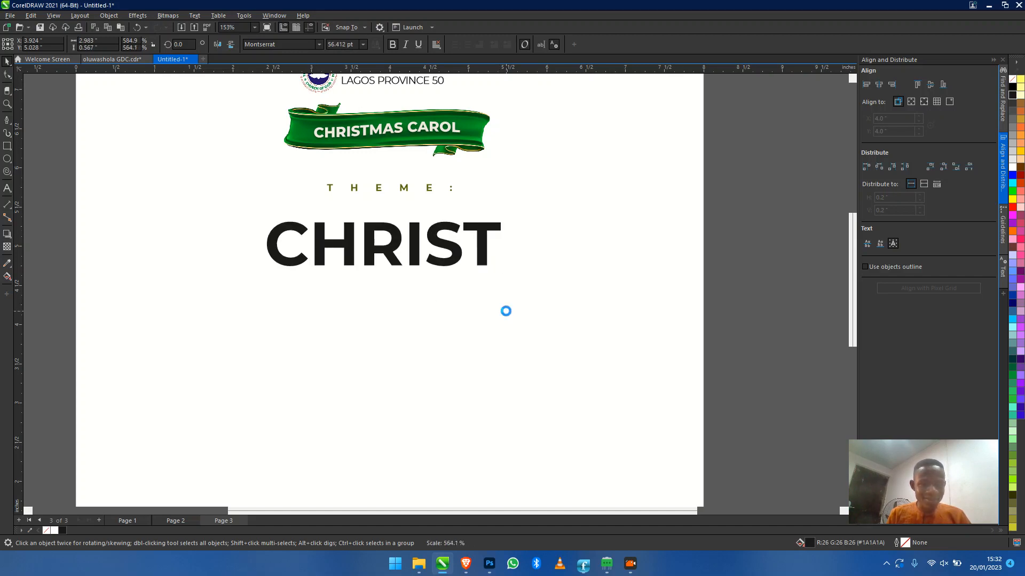
{"action": "mouse_move", "coordinate": [505, 273]}
{"action": "left_mouse_down"}
{"action": "mouse_move", "coordinate": [542, 290]}
{"action": "mouse_move", "coordinate": [517, 278]}
{"action": "left_mouse_up"}
{"action": "left_click_drag", "start_coordinate": [518, 267], "coordinate": [521, 267]}
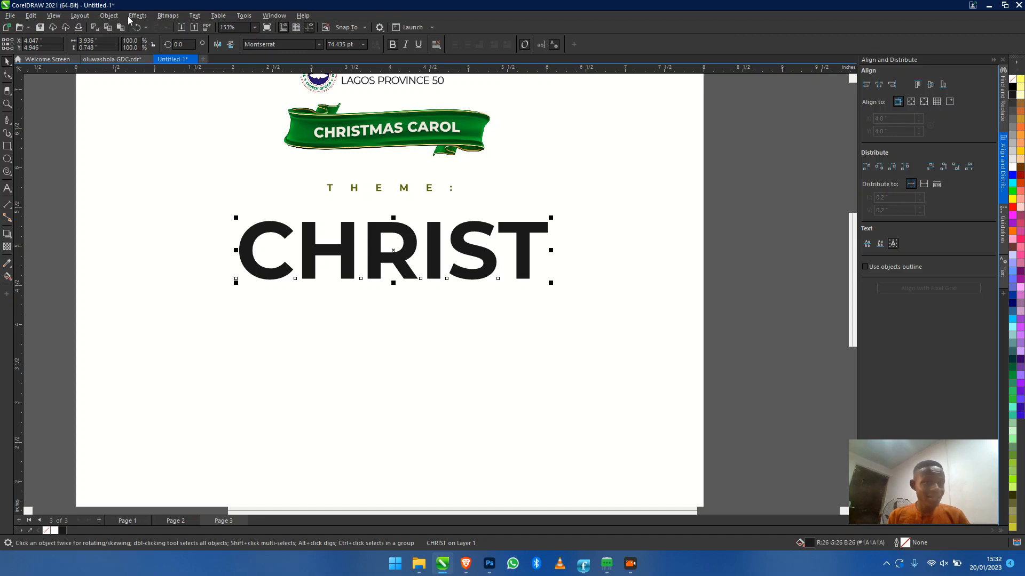
{"action": "left_click", "coordinate": [194, 16]}
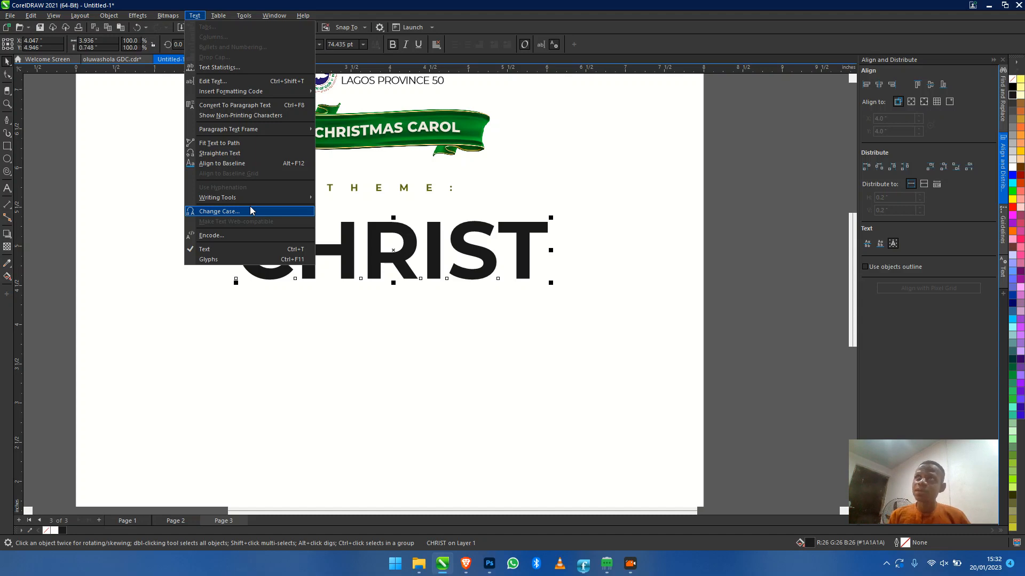
{"action": "left_click", "coordinate": [166, 6]}
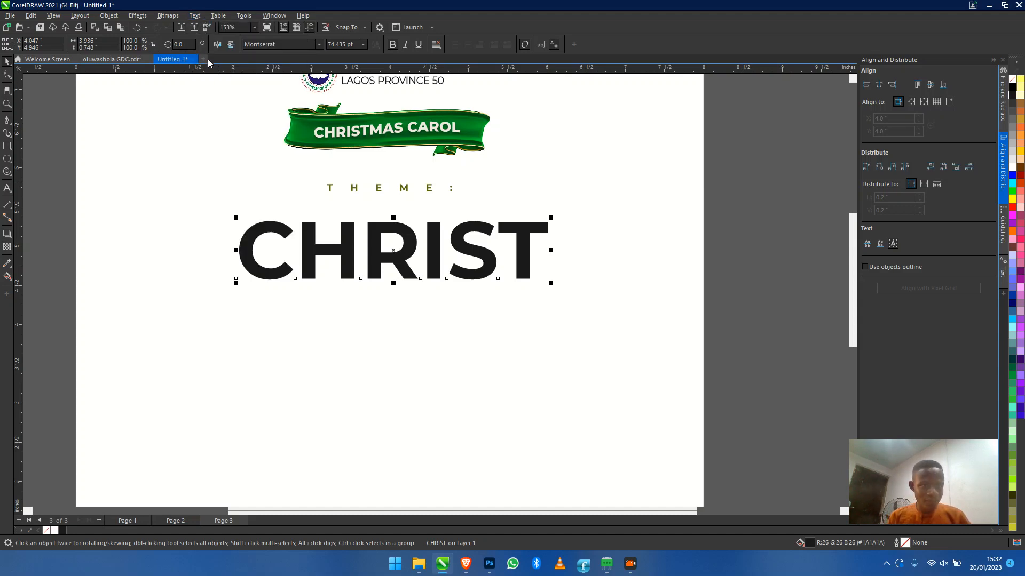
{"action": "left_click", "coordinate": [195, 17]}
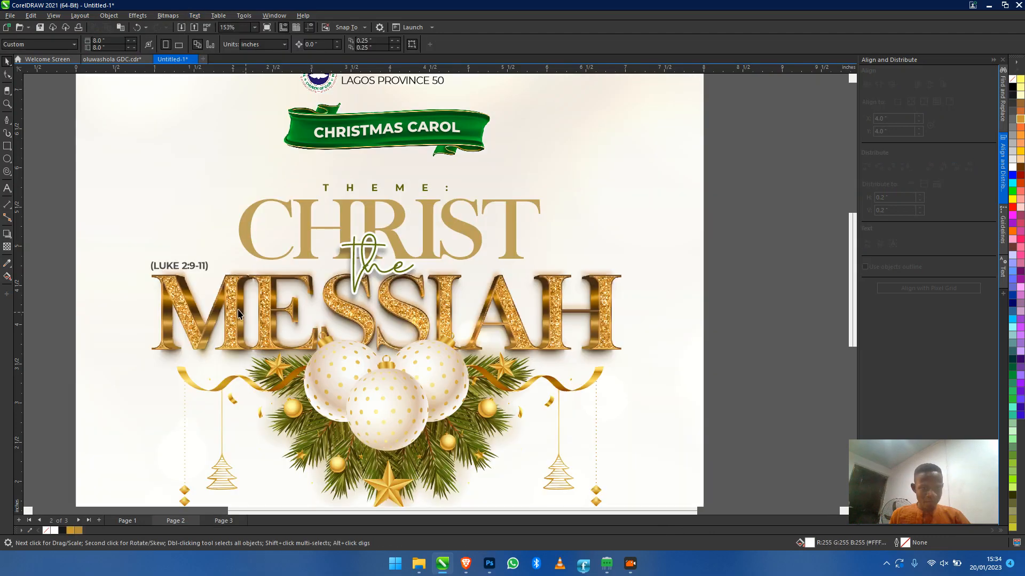
Copy the gold MESSIAH bitmap from page 2 onto page 3 at the same position, X 4.04, Y 4.093 in
{"action": "left_click", "coordinate": [238, 312]}
{"action": "left_click_drag", "start_coordinate": [236, 309], "coordinate": [311, 320]}
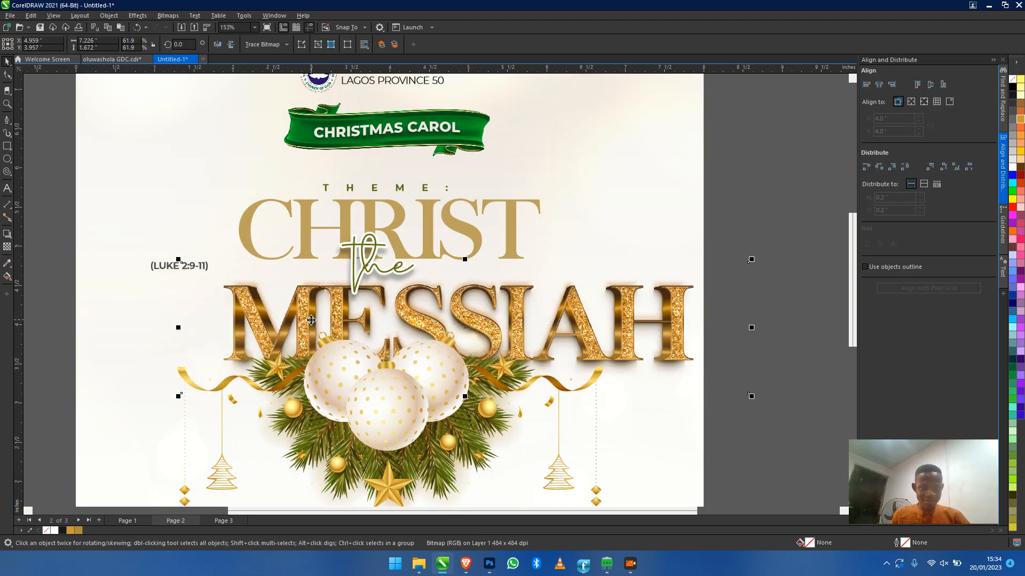
{"action": "key", "text": "ctrl+z"}
{"action": "key", "text": "ctrl+z"}
{"action": "key", "text": "ctrl+z"}
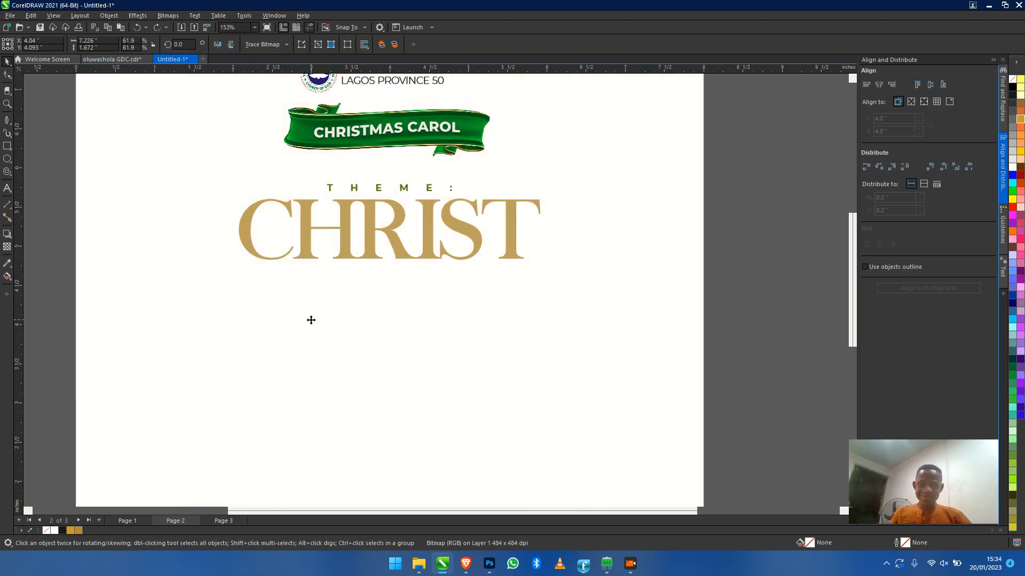
{"action": "key", "text": "Page_Down"}
{"action": "key", "text": "ctrl+v"}
{"action": "left_click_drag", "start_coordinate": [380, 329], "coordinate": [468, 337]}
{"action": "key", "text": "ctrl+z"}
Add the text MESSIAH in Chapaza 74.435 pt on page 3 and move it off the page to about X 12.57, Y 4.17 in
{"action": "left_click_drag", "start_coordinate": [373, 350], "coordinate": [351, 281]}
{"action": "scroll", "coordinate": [316, 248], "scroll_direction": "up", "scroll_amount": 1}
{"action": "scroll", "coordinate": [316, 248], "scroll_direction": "up", "scroll_amount": 1}
{"action": "scroll", "coordinate": [316, 248], "scroll_direction": "down", "scroll_amount": 2}
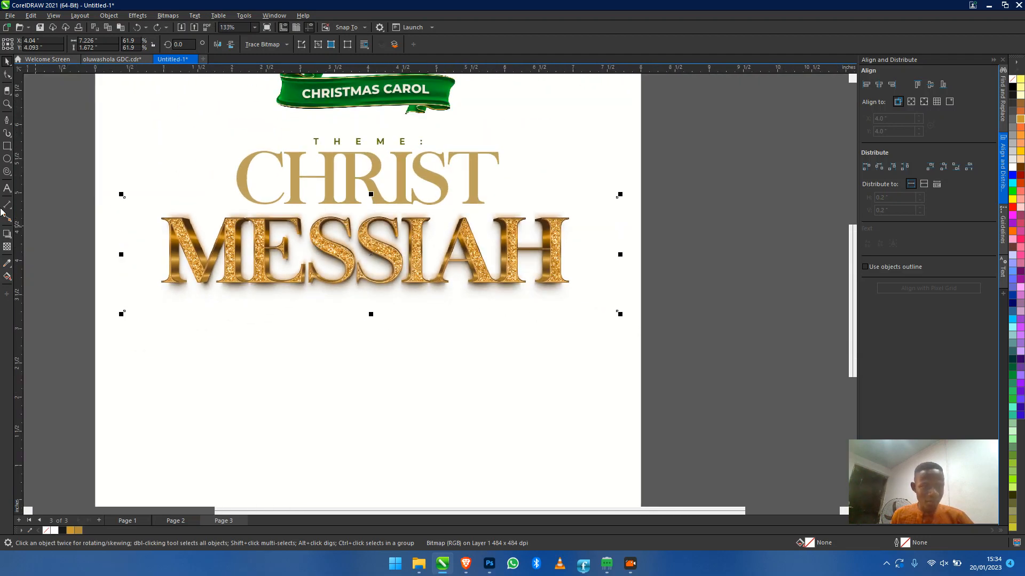
{"action": "left_click", "coordinate": [7, 187]}
{"action": "key", "text": "ctrl+space"}
{"action": "left_click", "coordinate": [397, 184]}
{"action": "key", "text": "F8"}
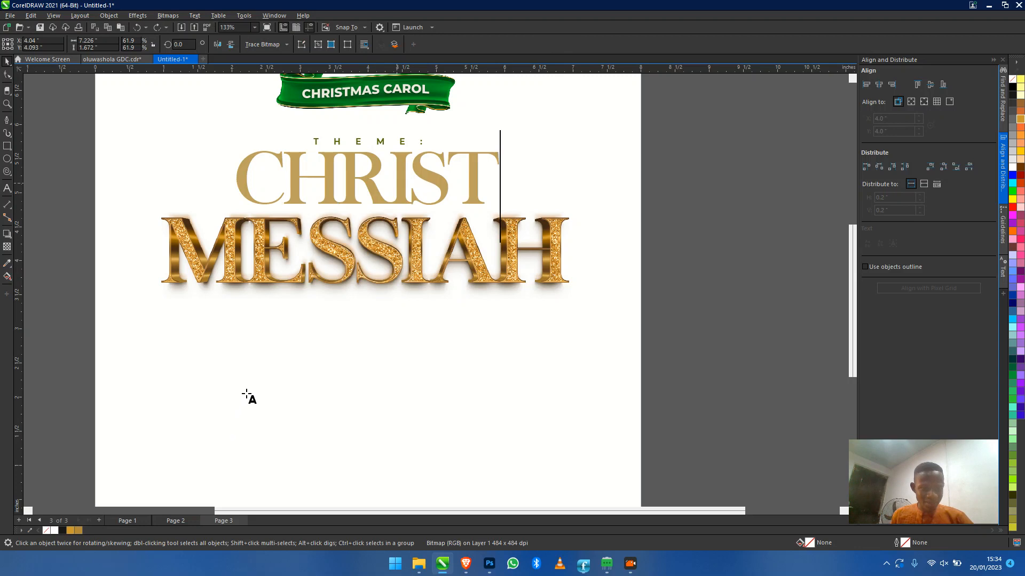
{"action": "left_click", "coordinate": [247, 394]}
{"action": "left_click_drag", "start_coordinate": [322, 406], "coordinate": [273, 319]}
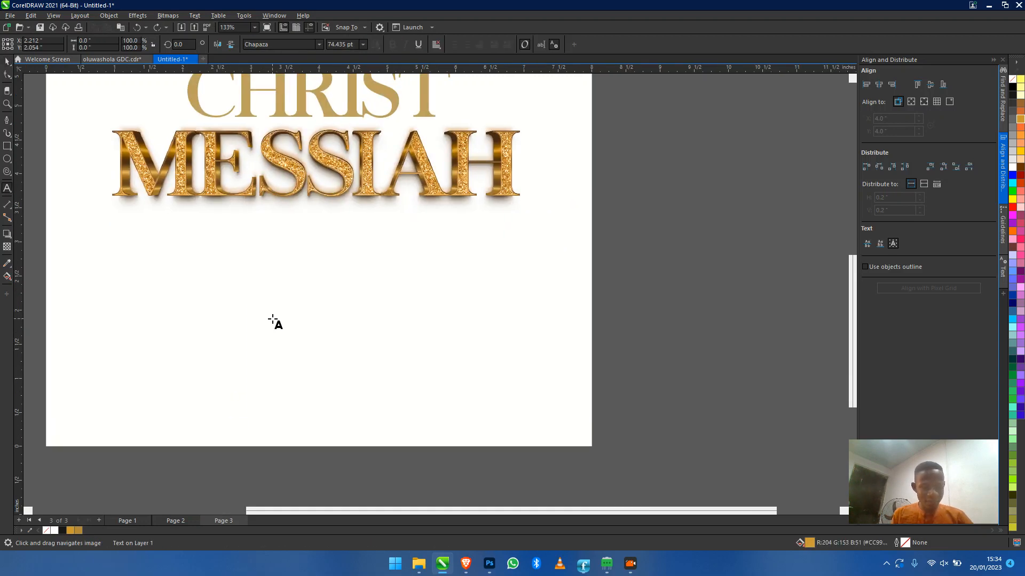
{"action": "type", "text": "MESSIAH"}
{"action": "key", "text": "ctrl+space"}
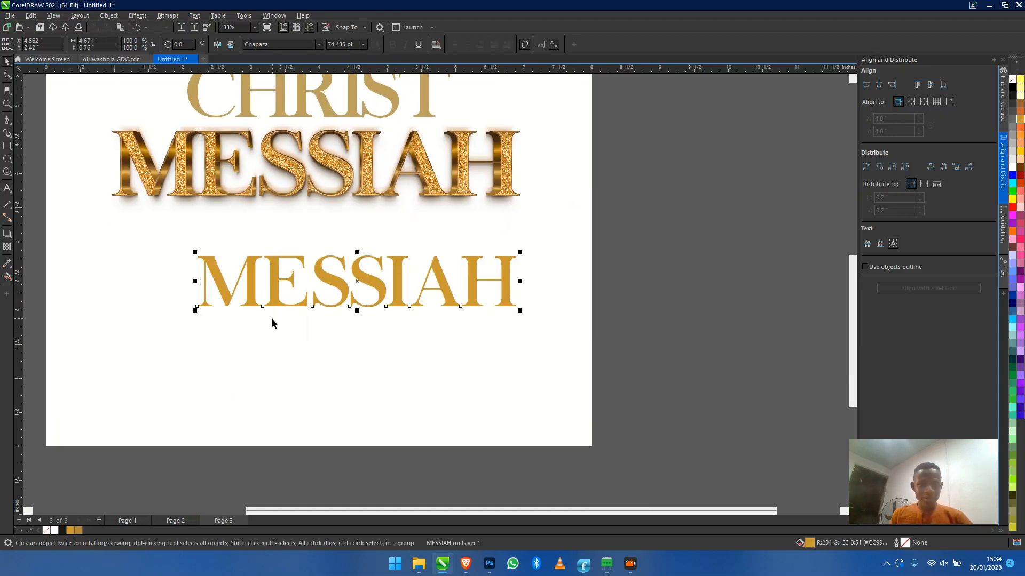
{"action": "scroll", "coordinate": [309, 349], "scroll_direction": "down", "scroll_amount": 2}
{"action": "left_click_drag", "start_coordinate": [354, 316], "coordinate": [340, 277]}
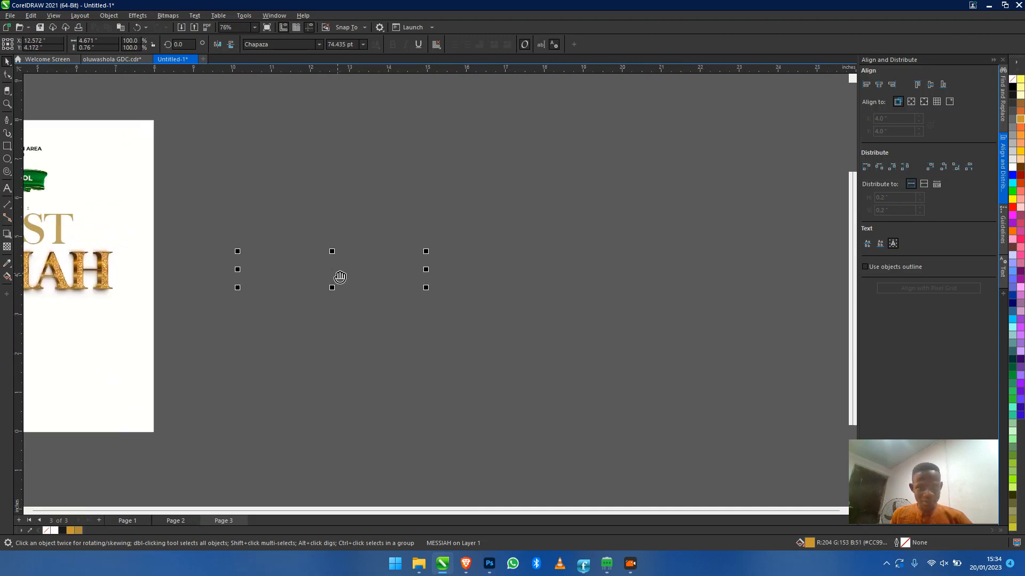
Export only the selected MESSIAH text to the Desktop as a 24-bit RGB PNG named Untitled-1 with transparency
{"action": "scroll", "coordinate": [336, 272], "scroll_direction": "up", "scroll_amount": 1}
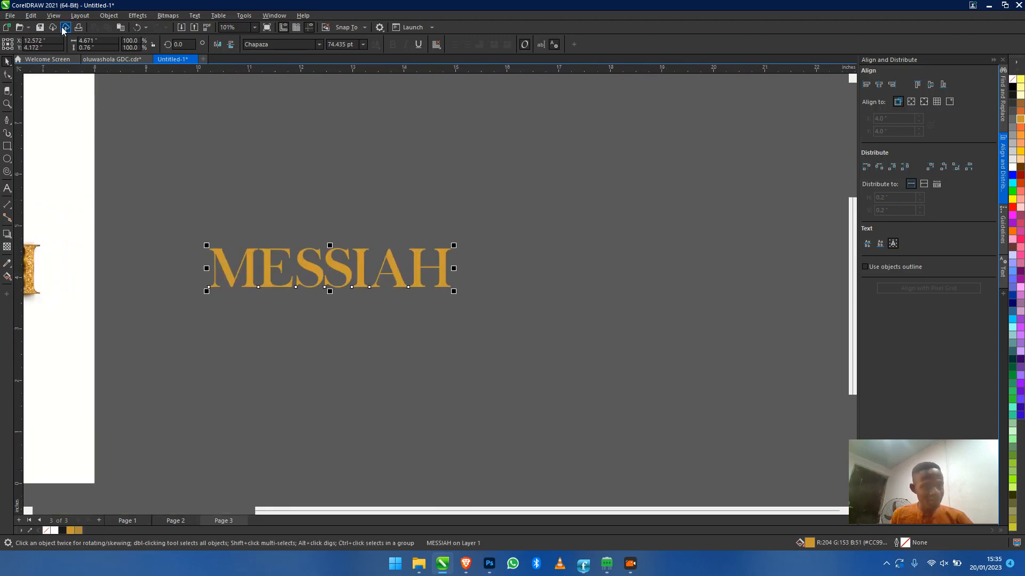
{"action": "left_click", "coordinate": [11, 16]}
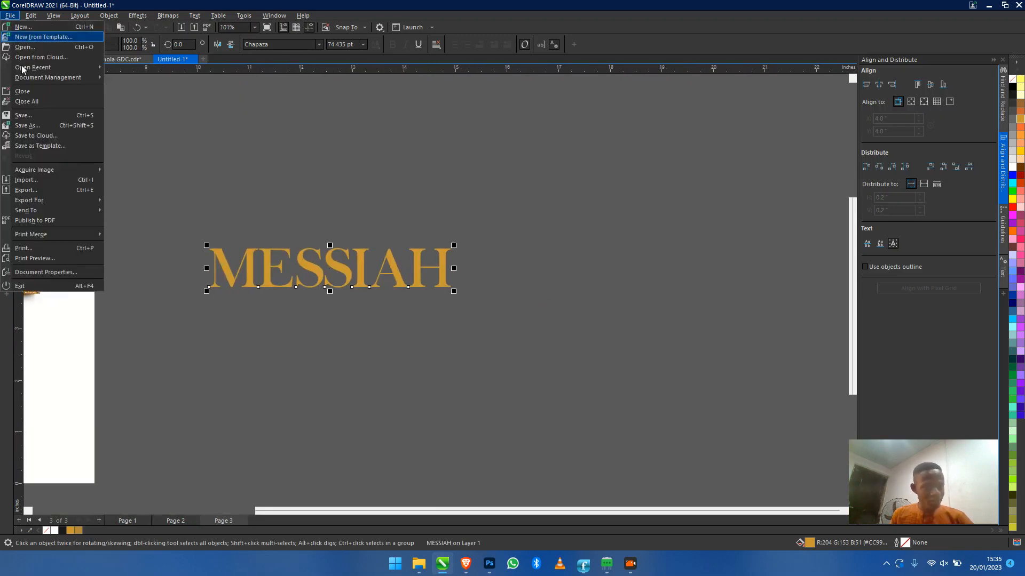
{"action": "left_click", "coordinate": [43, 190]}
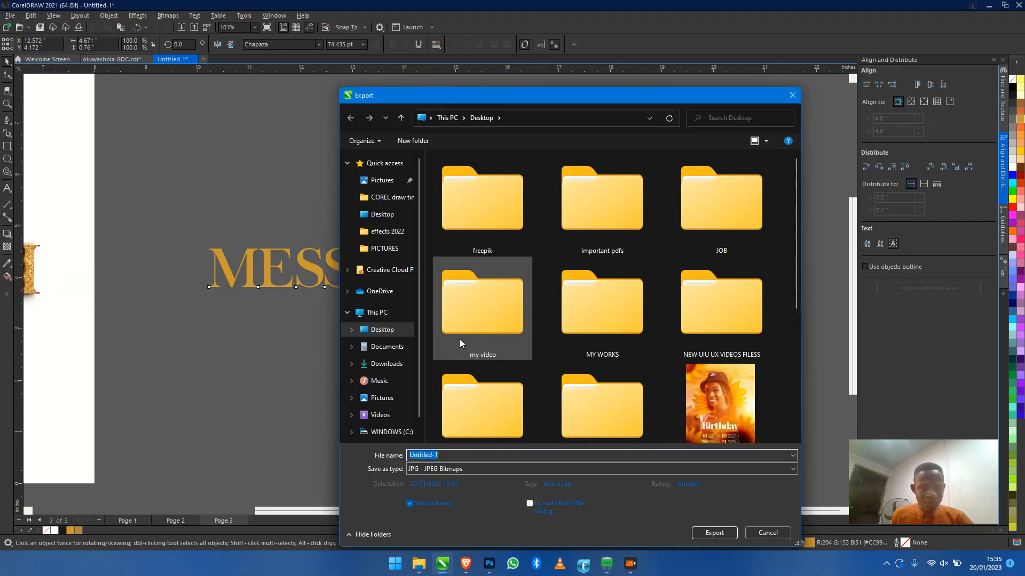
{"action": "left_click", "coordinate": [453, 470]}
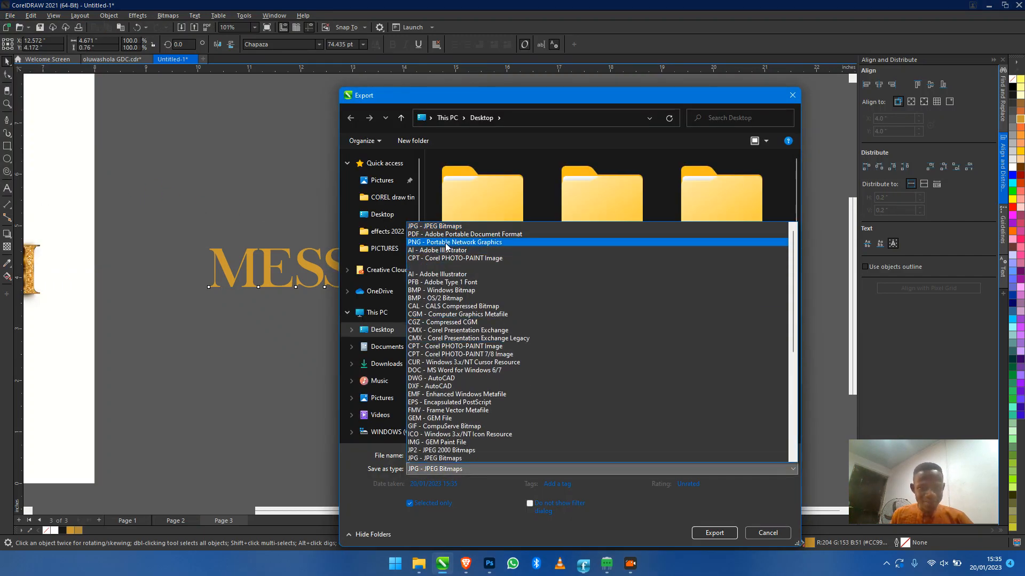
{"action": "left_click", "coordinate": [446, 242]}
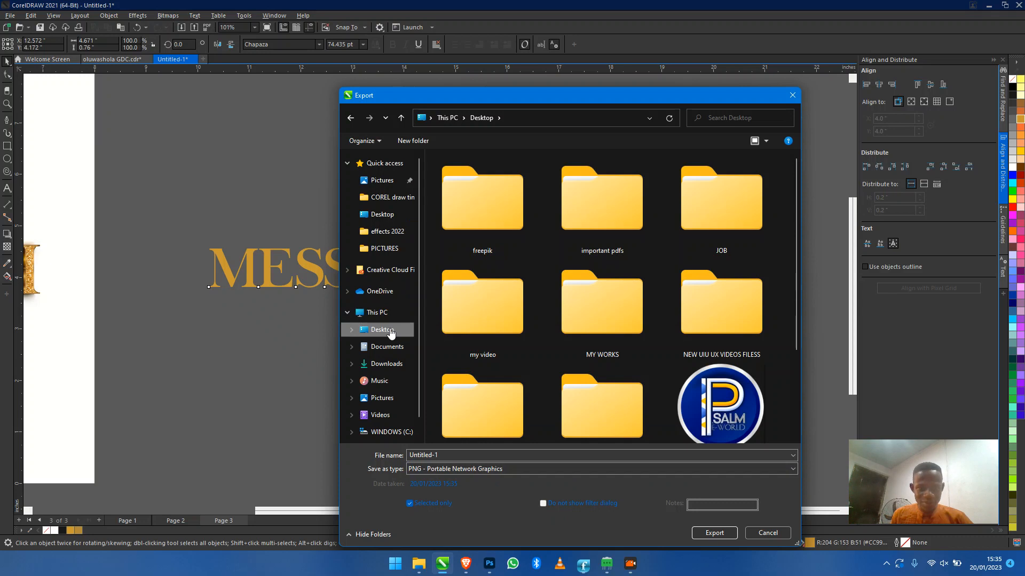
{"action": "left_click_drag", "start_coordinate": [641, 105], "coordinate": [491, 21]}
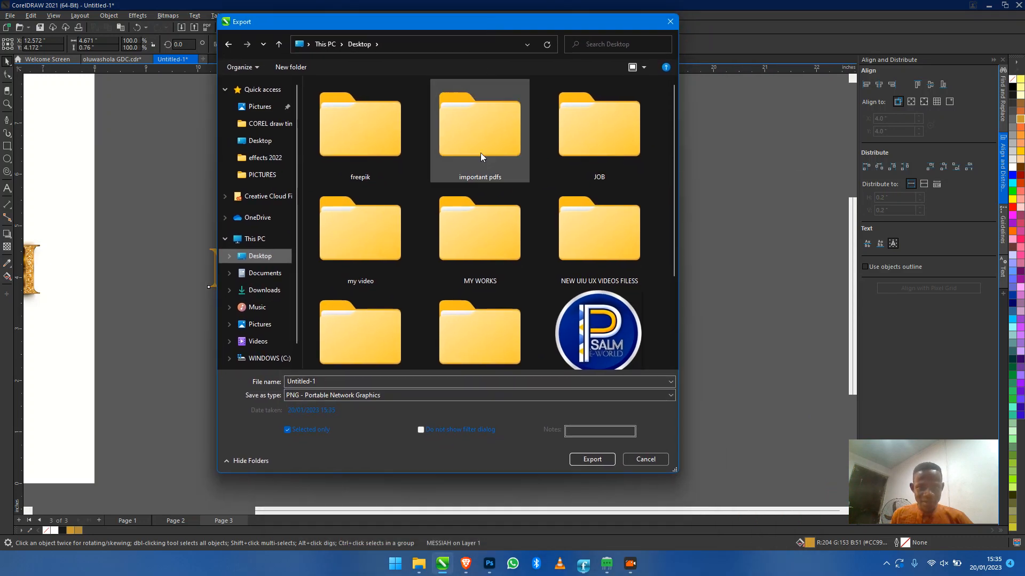
{"action": "left_click", "coordinate": [590, 461]}
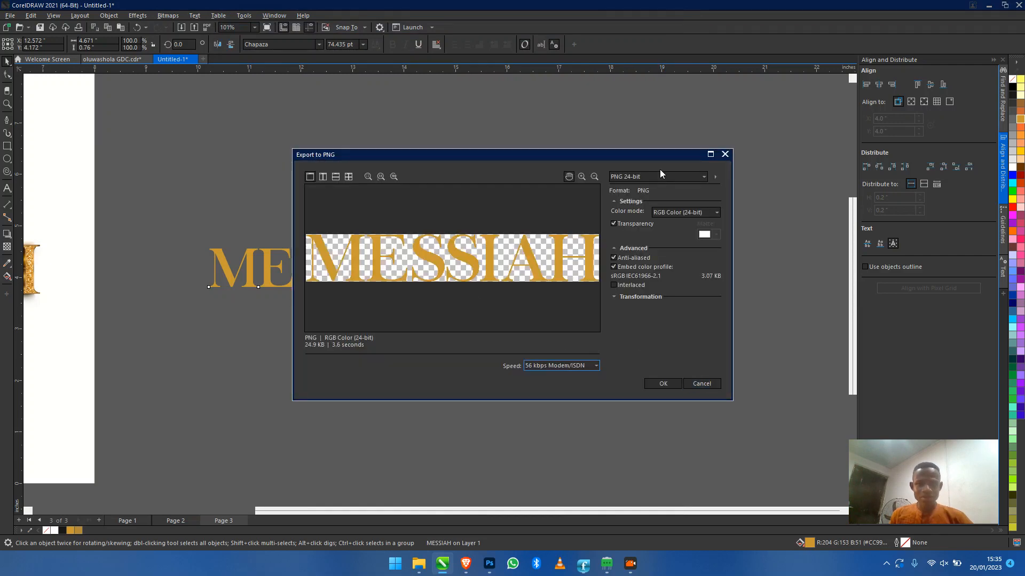
{"action": "left_click", "coordinate": [660, 173]}
{"action": "left_click", "coordinate": [659, 196]}
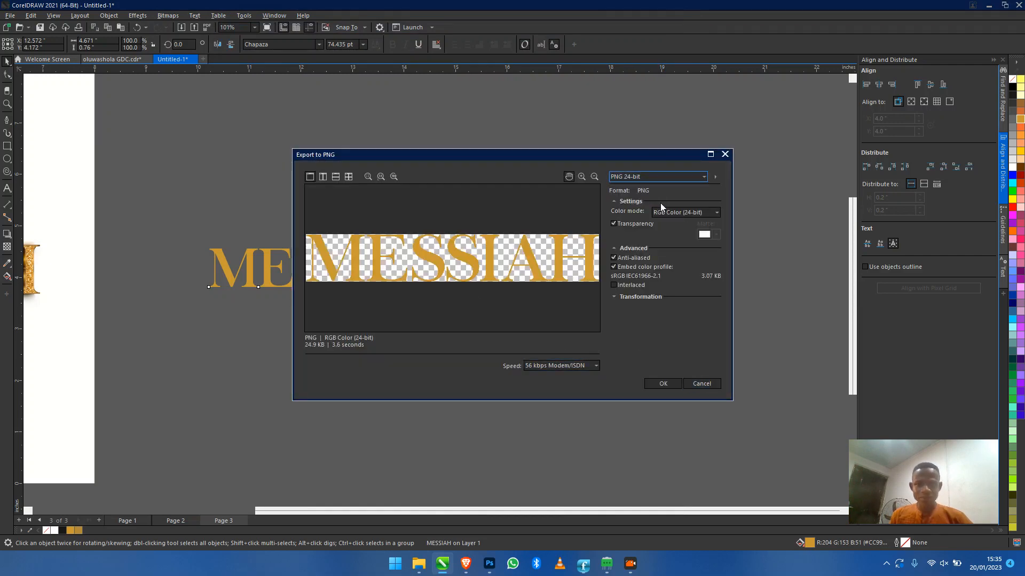
{"action": "left_click", "coordinate": [663, 383]}
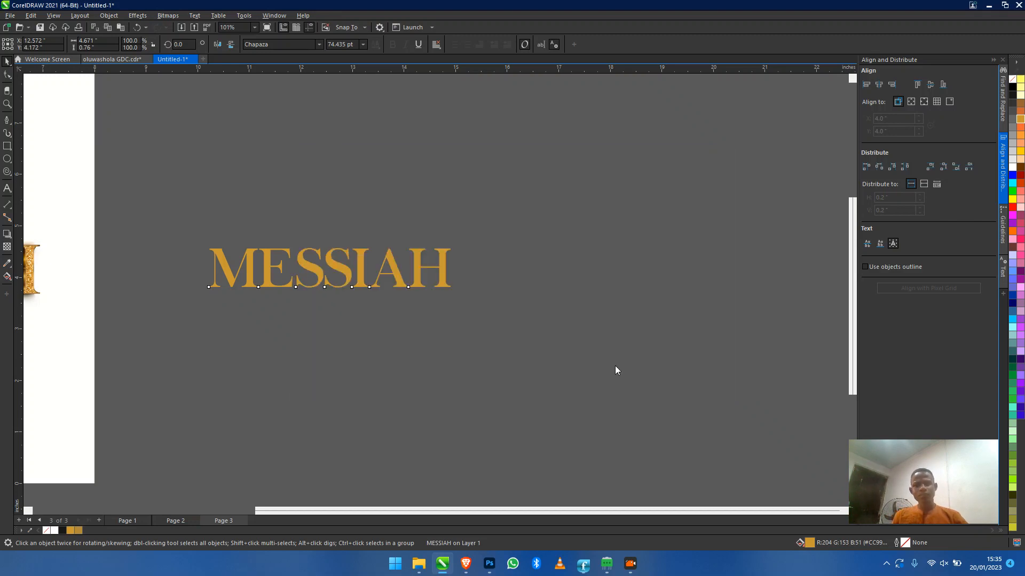
Switch to the Brave browser and open freepik.com in a new tab
{"action": "scroll", "coordinate": [519, 336], "scroll_direction": "left", "scroll_amount": 6}
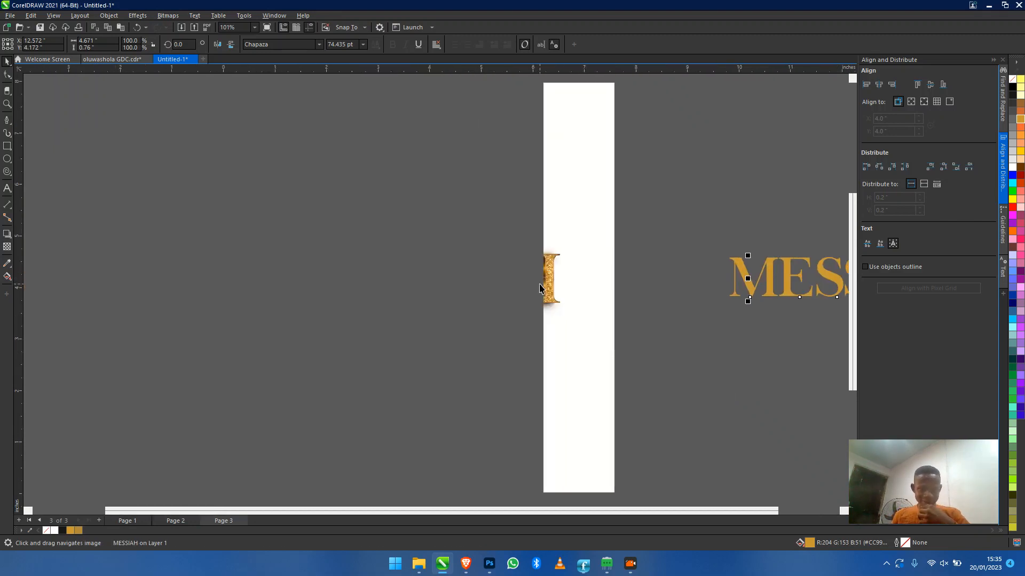
{"action": "left_click", "coordinate": [547, 276]}
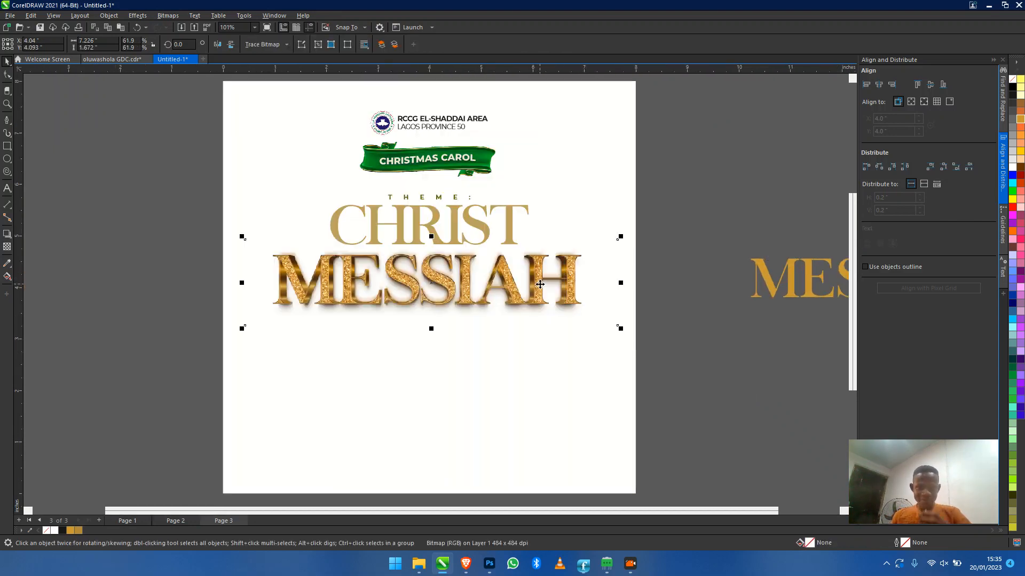
{"action": "left_click", "coordinate": [990, 7]}
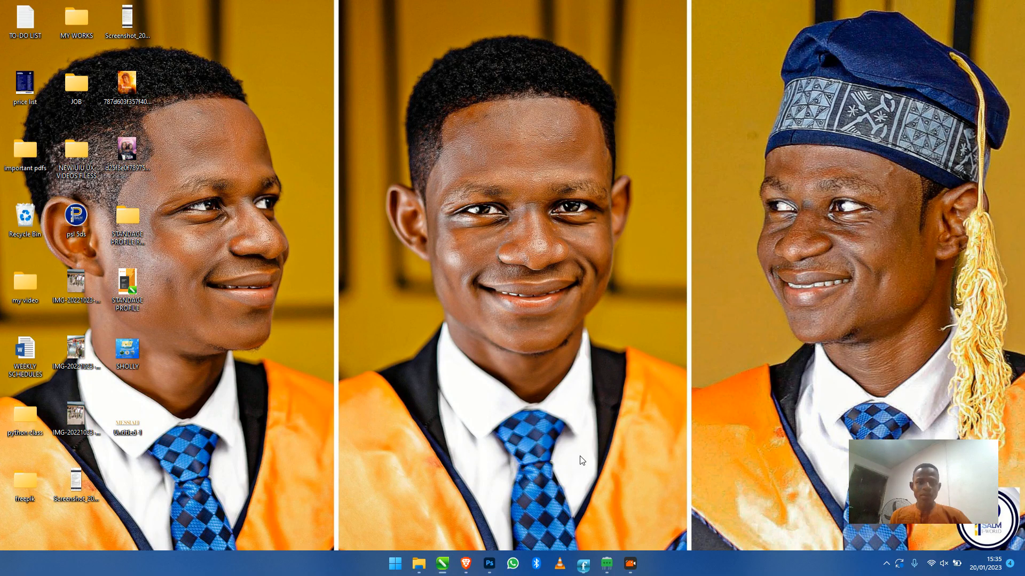
{"action": "left_click", "coordinate": [474, 570]}
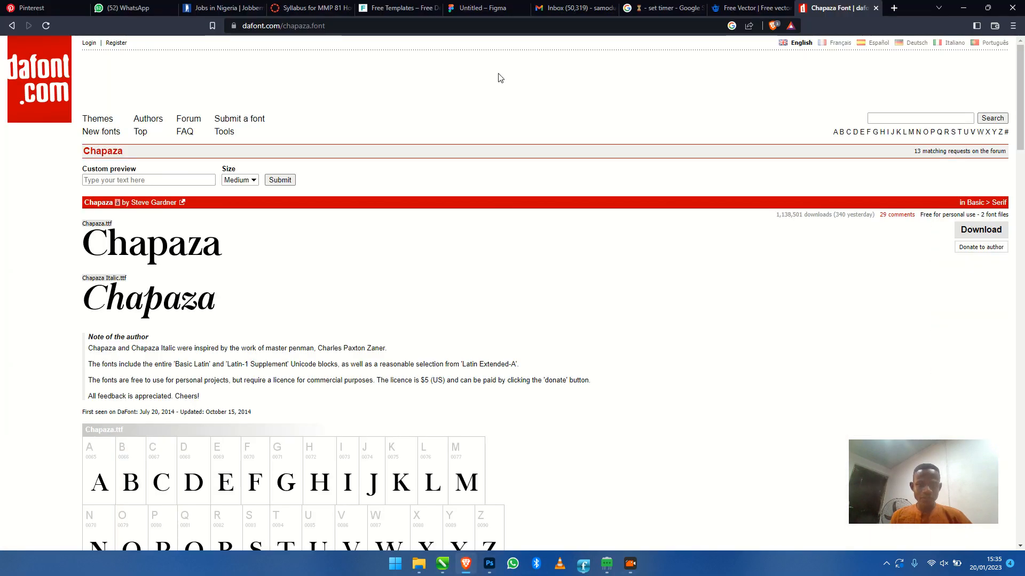
{"action": "left_click", "coordinate": [774, 5]}
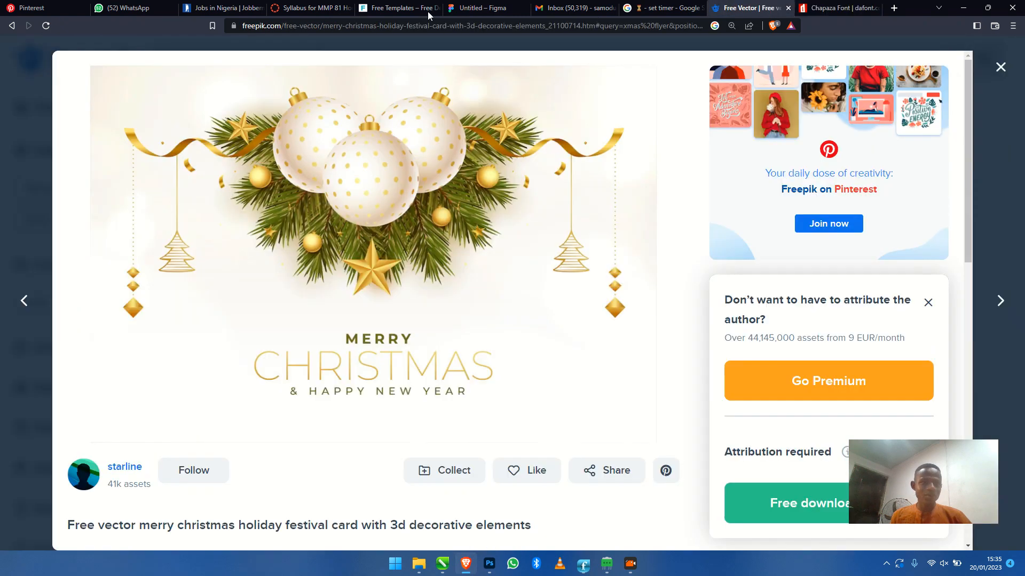
{"action": "left_click", "coordinate": [894, 7]}
{"action": "type", "text": "FRE"}
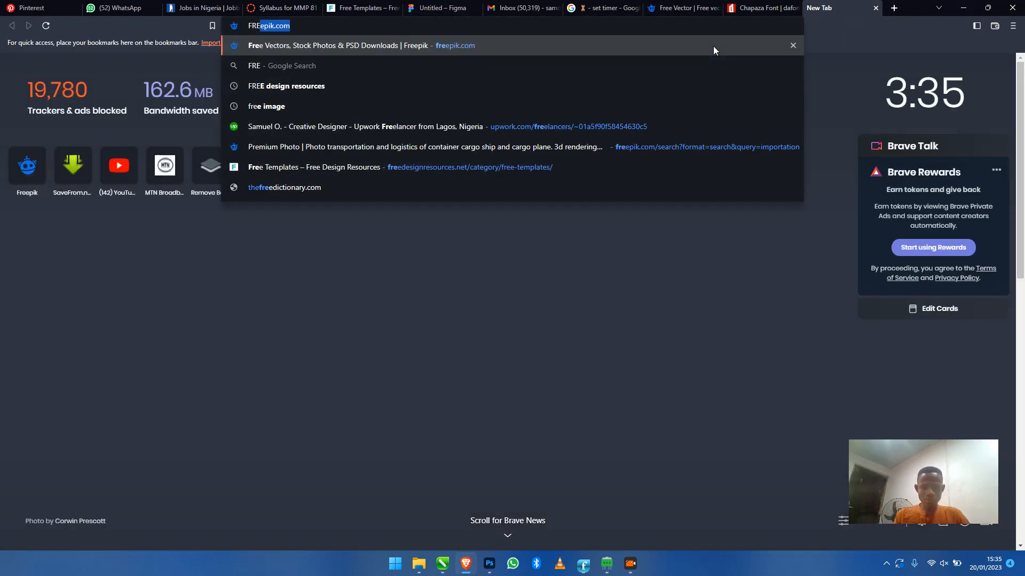
{"action": "left_click", "coordinate": [713, 46]}
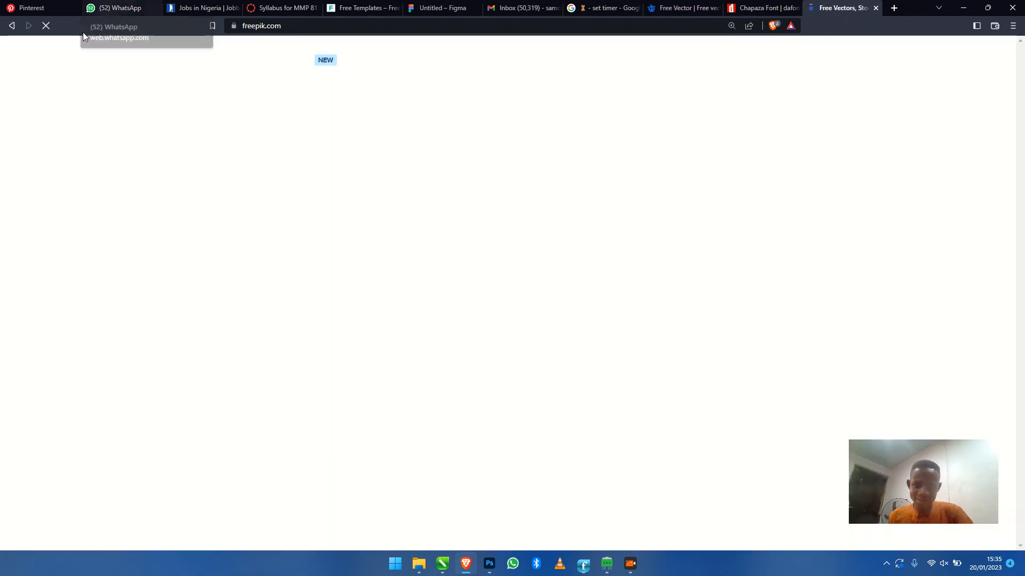
Search Freepik's assets for "text effect"
{"action": "right_click", "coordinate": [83, 32]}
{"action": "left_click", "coordinate": [428, 227]}
{"action": "type", "text": "text "}
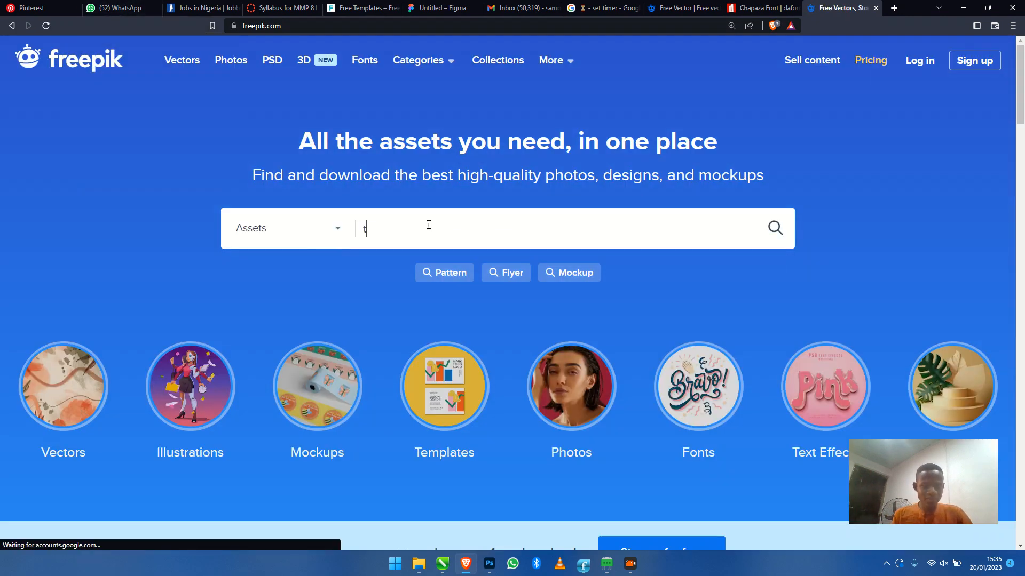
{"action": "type", "text": "effect"}
{"action": "key", "text": "Return"}
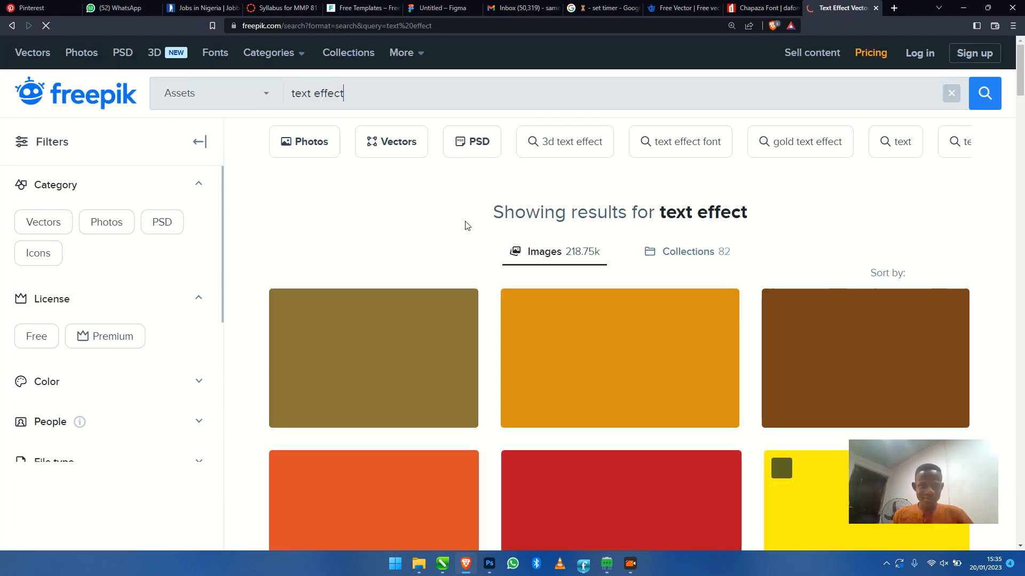
Look through the first page of Freepik results for text effect designs suited to the title
{"action": "scroll", "coordinate": [779, 262], "scroll_direction": "down", "scroll_amount": 5}
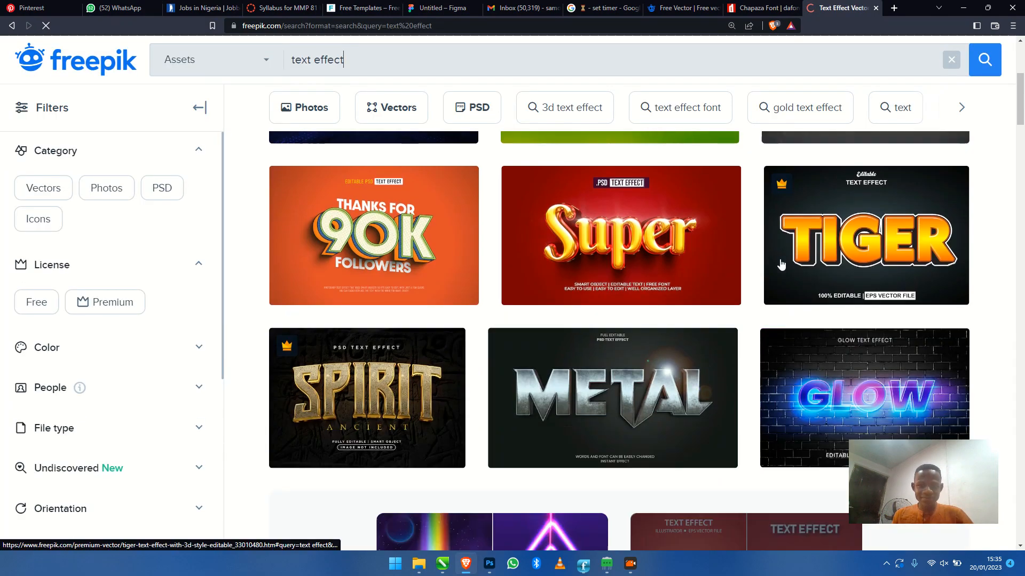
{"action": "scroll", "coordinate": [780, 262], "scroll_direction": "up", "scroll_amount": 5}
{"action": "scroll", "coordinate": [781, 263], "scroll_direction": "down", "scroll_amount": 15}
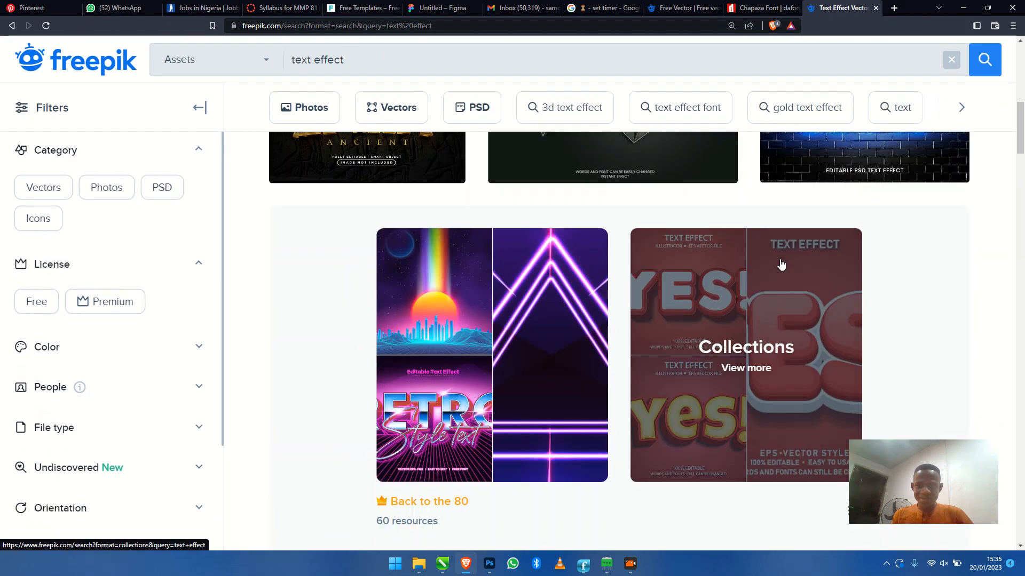
{"action": "scroll", "coordinate": [780, 264], "scroll_direction": "down", "scroll_amount": 10}
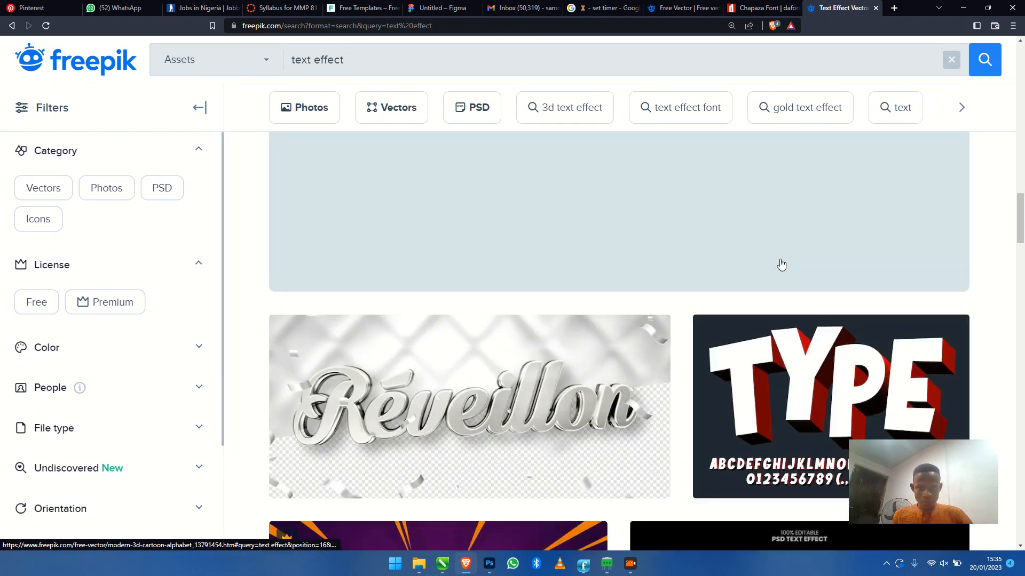
{"action": "scroll", "coordinate": [780, 262], "scroll_direction": "down", "scroll_amount": 5}
{"action": "scroll", "coordinate": [779, 263], "scroll_direction": "down", "scroll_amount": 5}
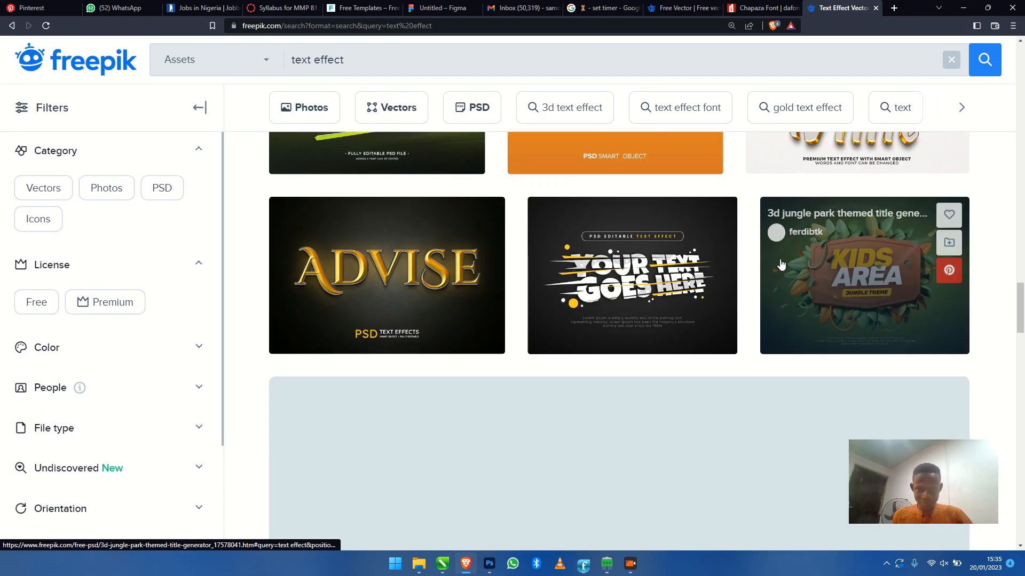
{"action": "scroll", "coordinate": [781, 265], "scroll_direction": "up", "scroll_amount": 5}
{"action": "scroll", "coordinate": [780, 263], "scroll_direction": "down", "scroll_amount": 10}
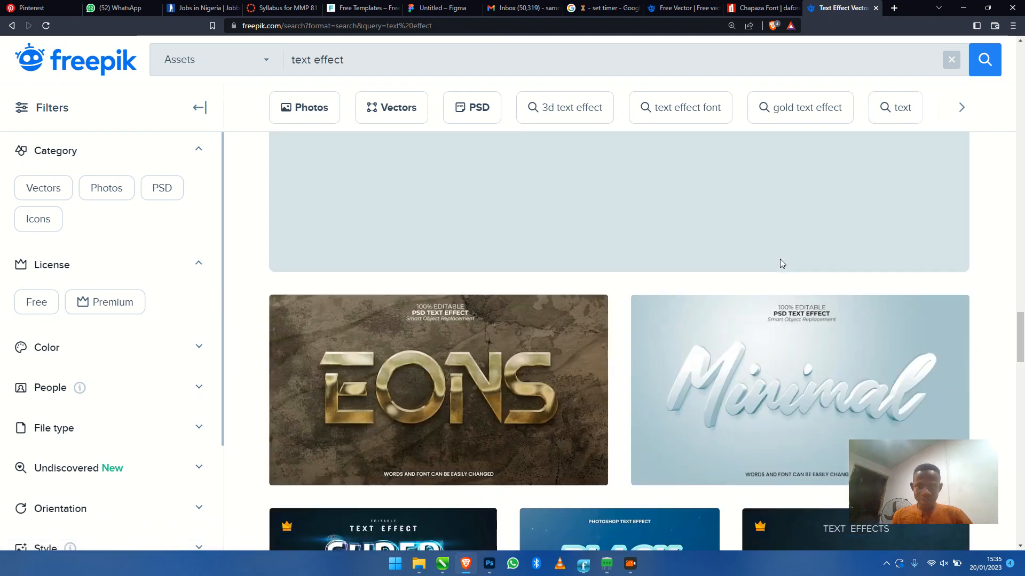
{"action": "scroll", "coordinate": [781, 264], "scroll_direction": "down", "scroll_amount": 20}
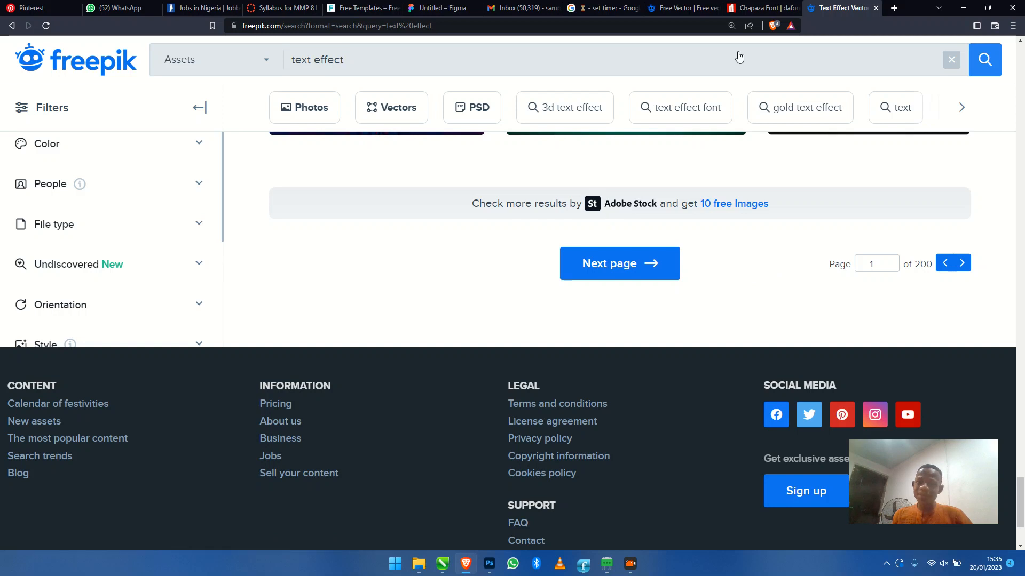
In File Explorer, find Christmas_Text_Effect.psd in the freepik TEXT EFFECT folder and open it in Photoshop
{"action": "left_click", "coordinate": [964, 8]}
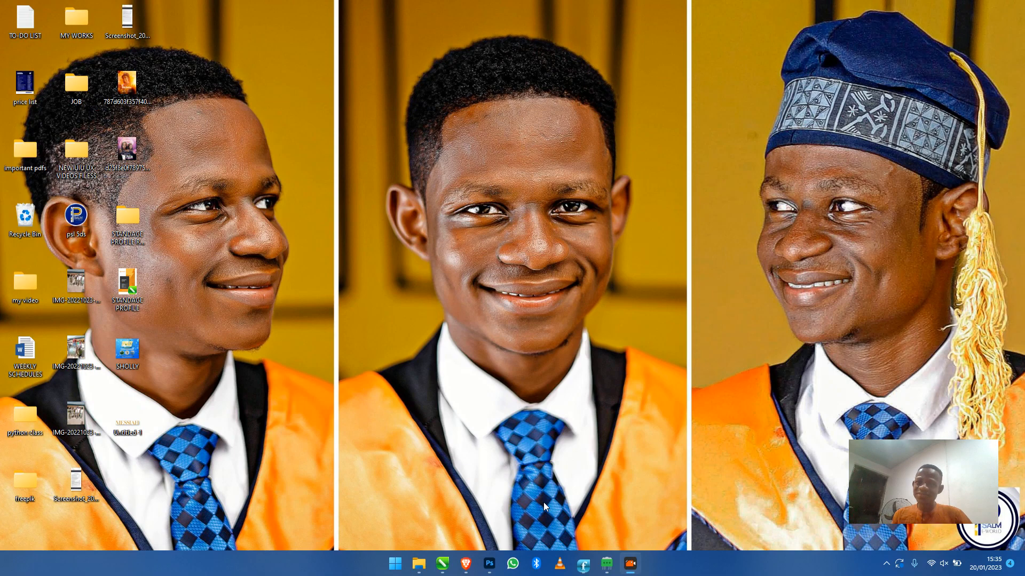
{"action": "left_click", "coordinate": [421, 567]}
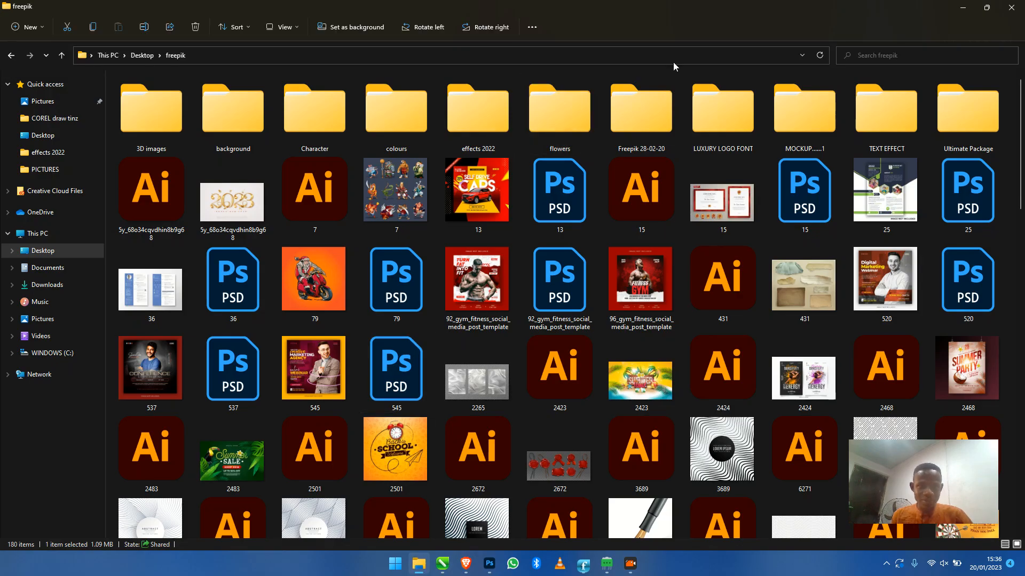
{"action": "double_click", "coordinate": [860, 108]}
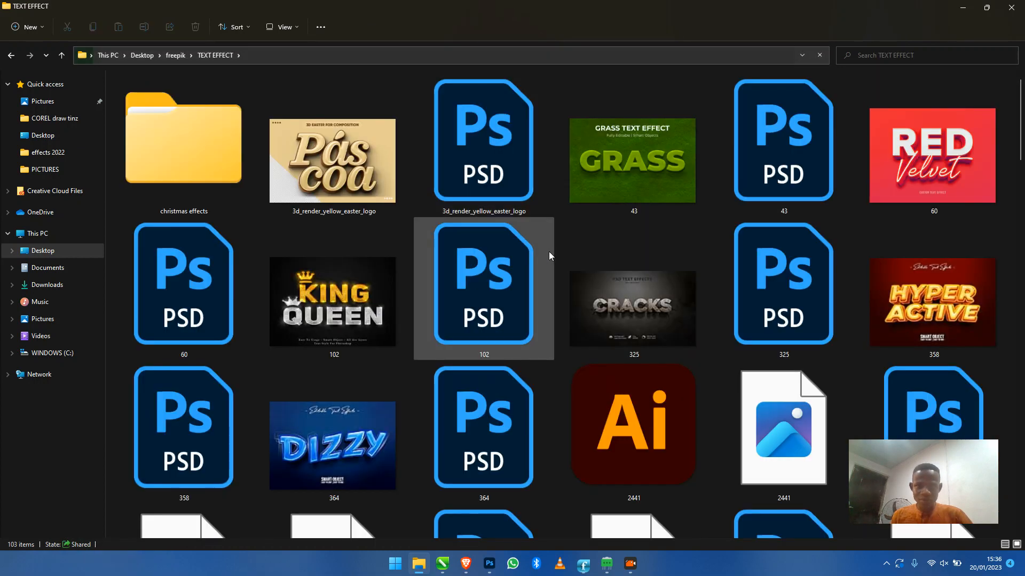
{"action": "scroll", "coordinate": [542, 242], "scroll_direction": "down", "scroll_amount": 3}
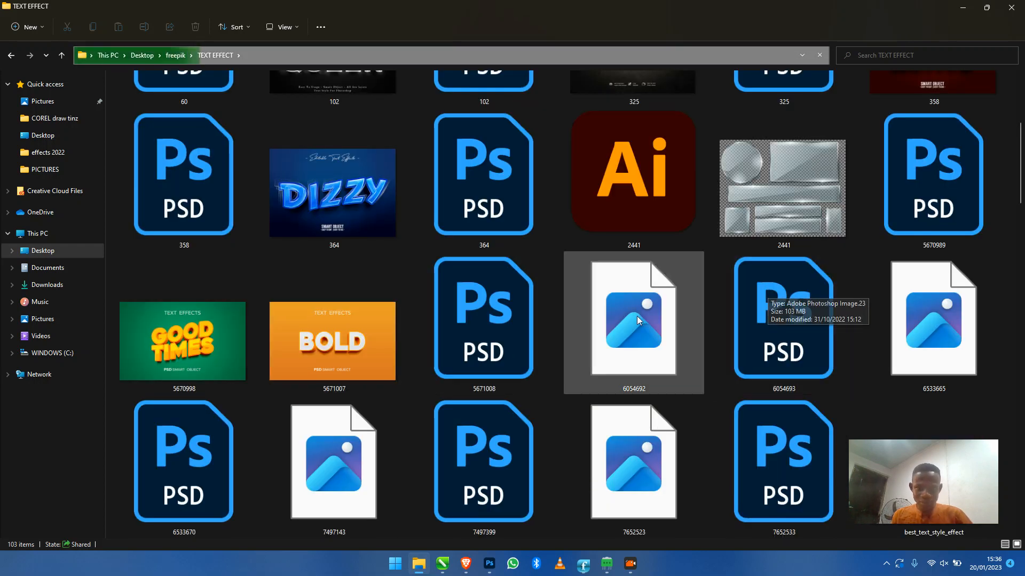
{"action": "scroll", "coordinate": [640, 368], "scroll_direction": "down", "scroll_amount": 2}
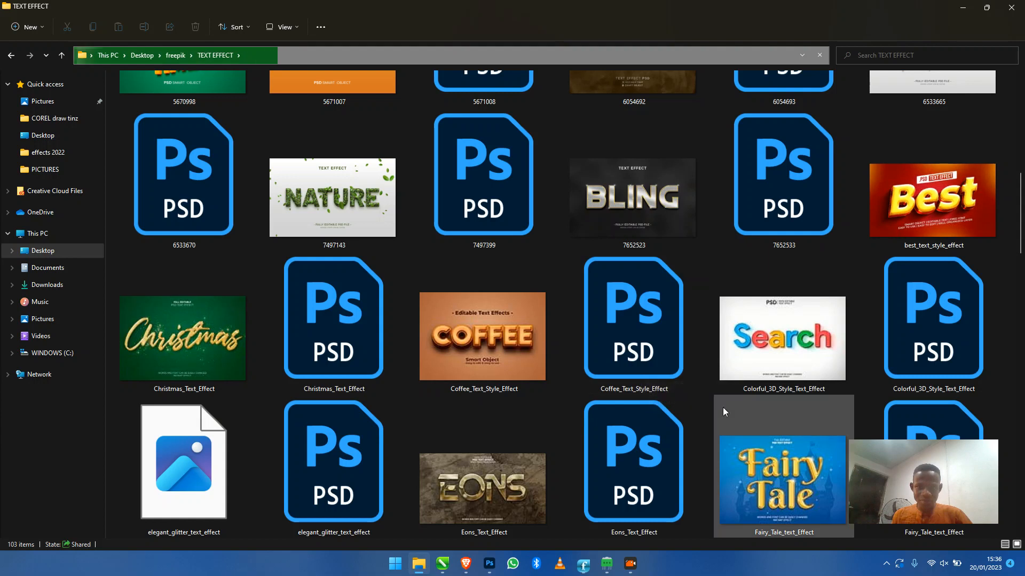
{"action": "scroll", "coordinate": [692, 315], "scroll_direction": "down", "scroll_amount": 3}
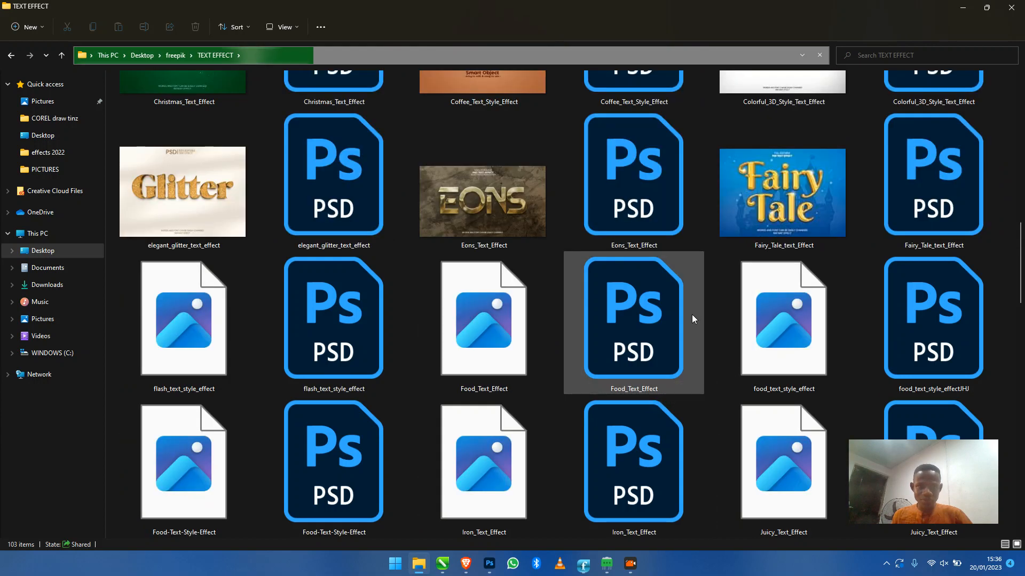
{"action": "scroll", "coordinate": [293, 277], "scroll_direction": "up", "scroll_amount": 3}
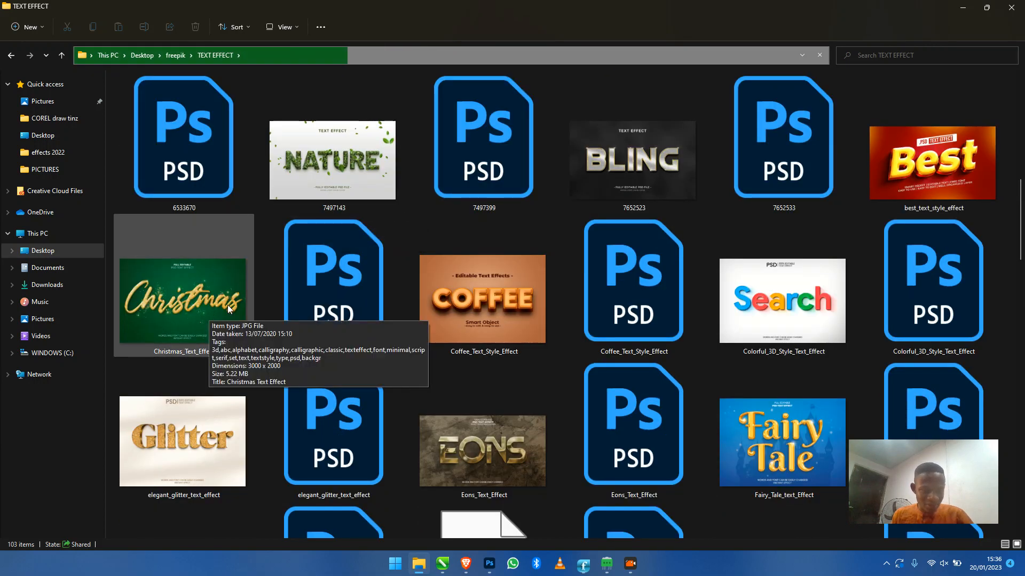
{"action": "left_click", "coordinate": [348, 278]}
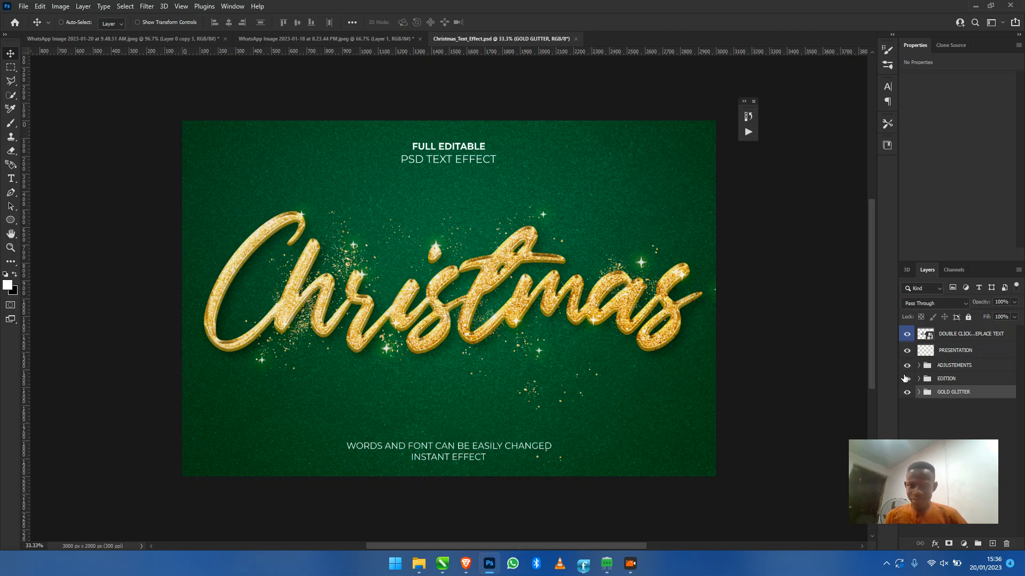
Hide the PRESENTATION layer and open the contents of the DOUBLE CLICK TO REPLACE TEXT smart object
{"action": "left_click", "coordinate": [905, 392]}
{"action": "left_click", "coordinate": [905, 393]}
{"action": "left_click", "coordinate": [907, 352]}
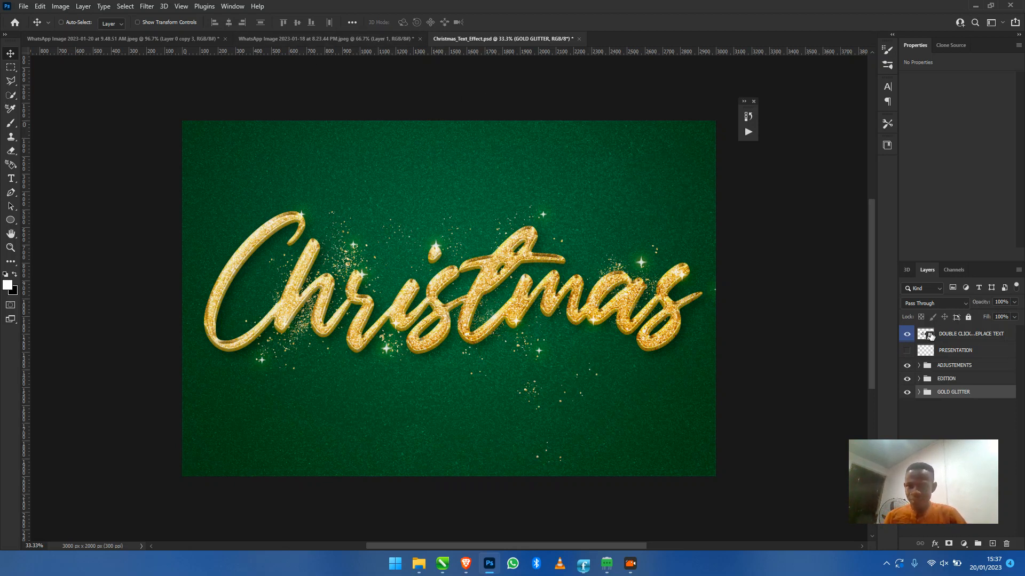
{"action": "left_click", "coordinate": [928, 335]}
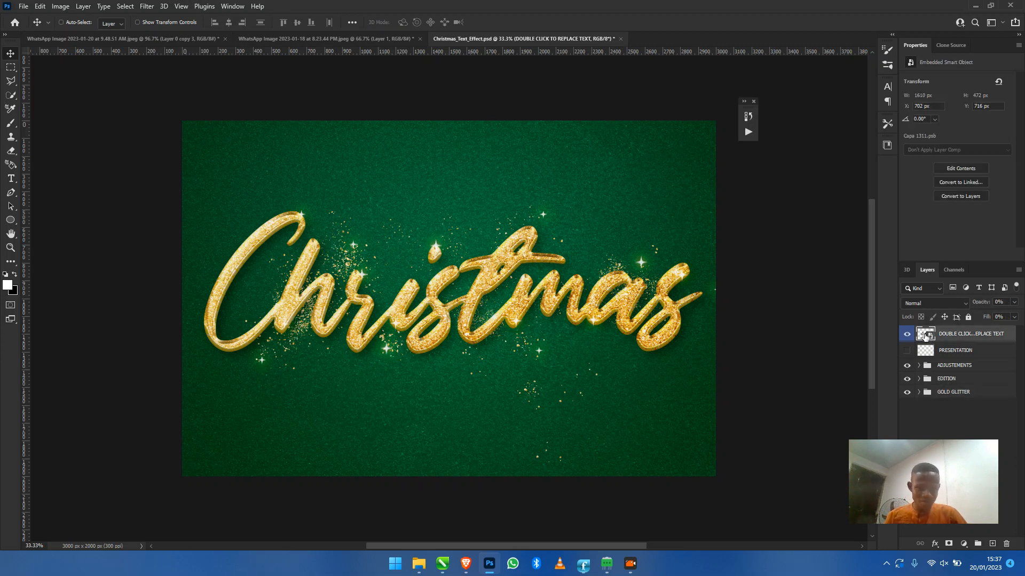
{"action": "double_click", "coordinate": [926, 335]}
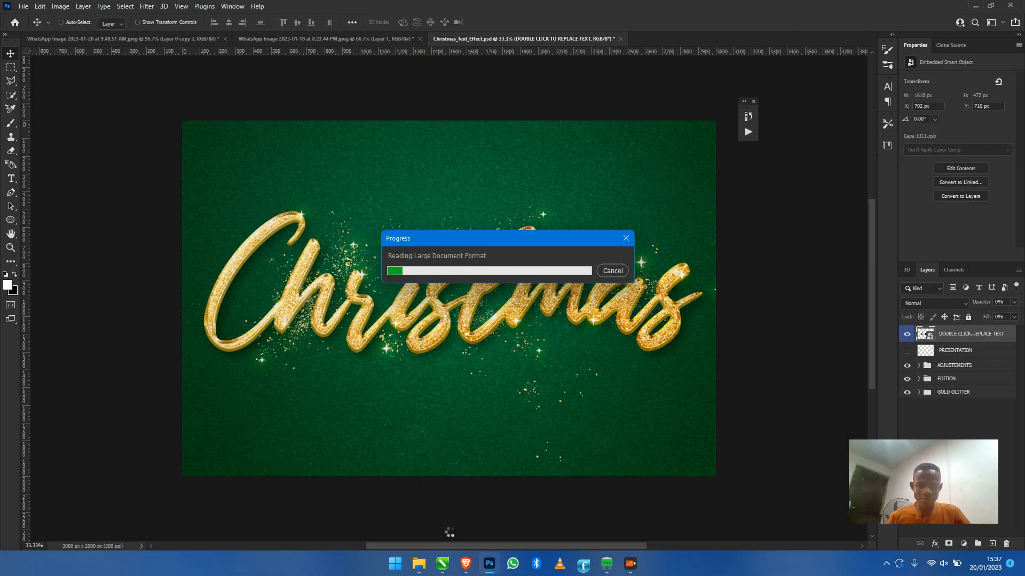
{"action": "left_click", "coordinate": [439, 564]}
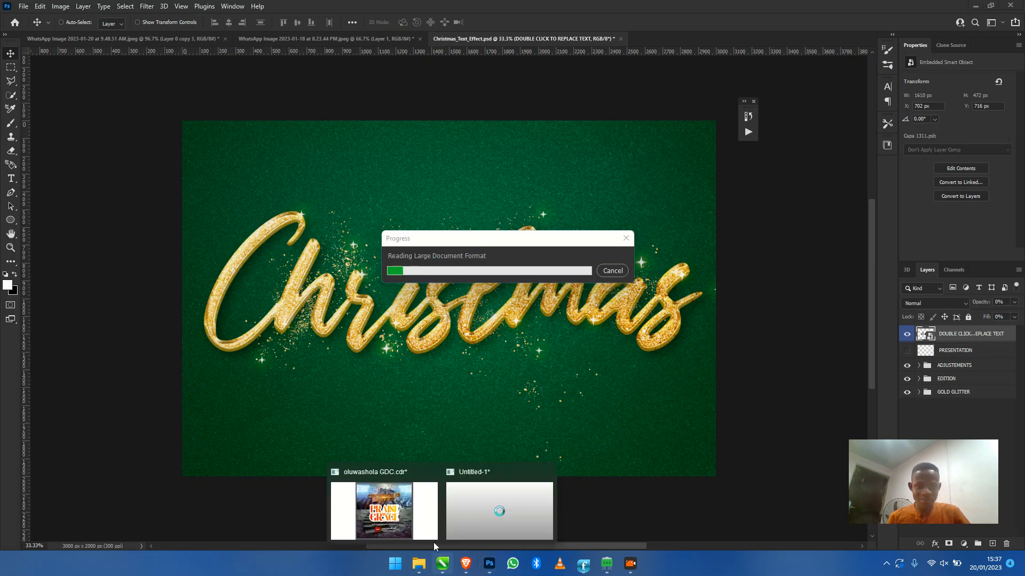
{"action": "left_click", "coordinate": [485, 512]}
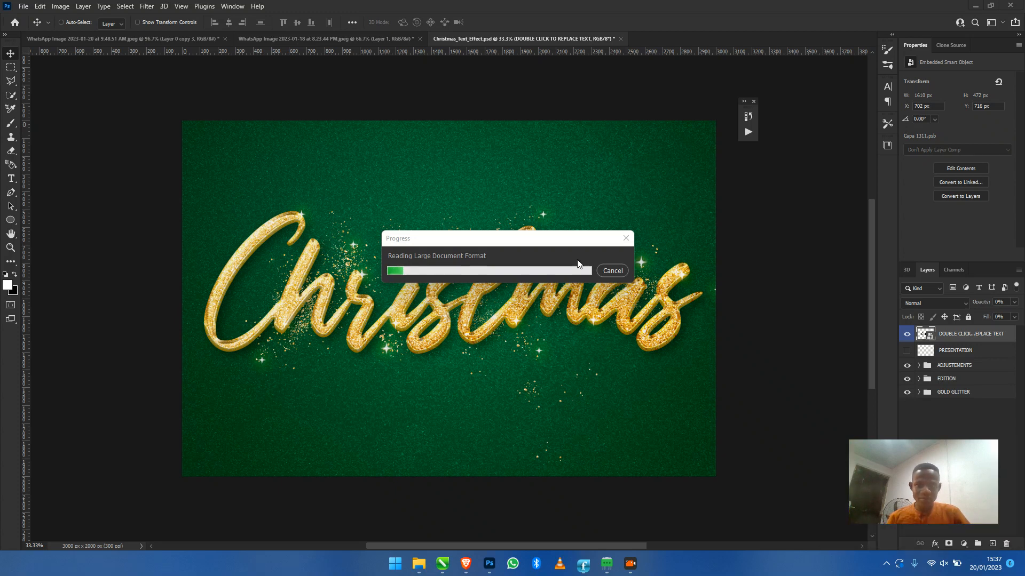
{"action": "mouse_move", "coordinate": [441, 572]}
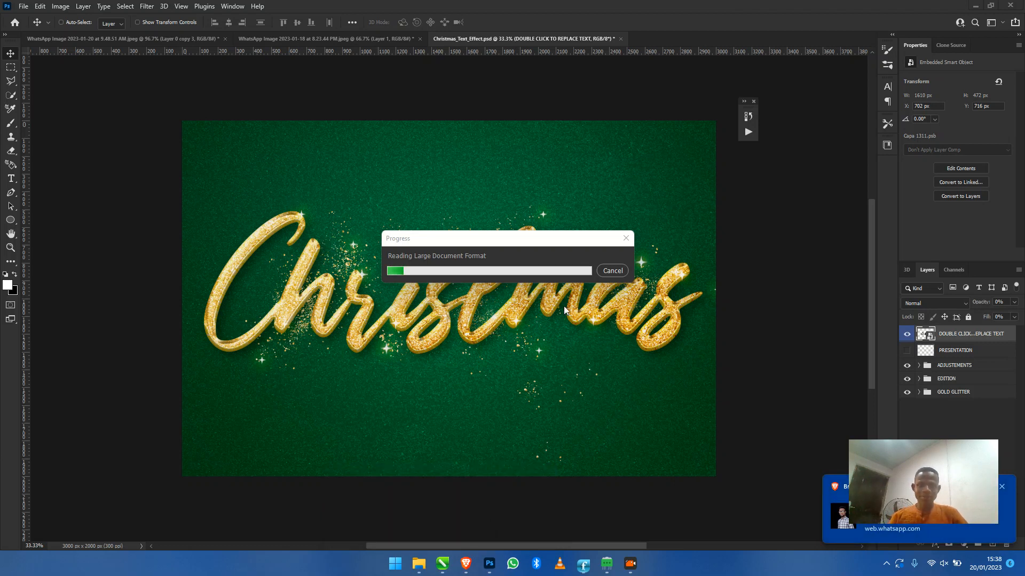
{"action": "left_click", "coordinate": [1002, 487]}
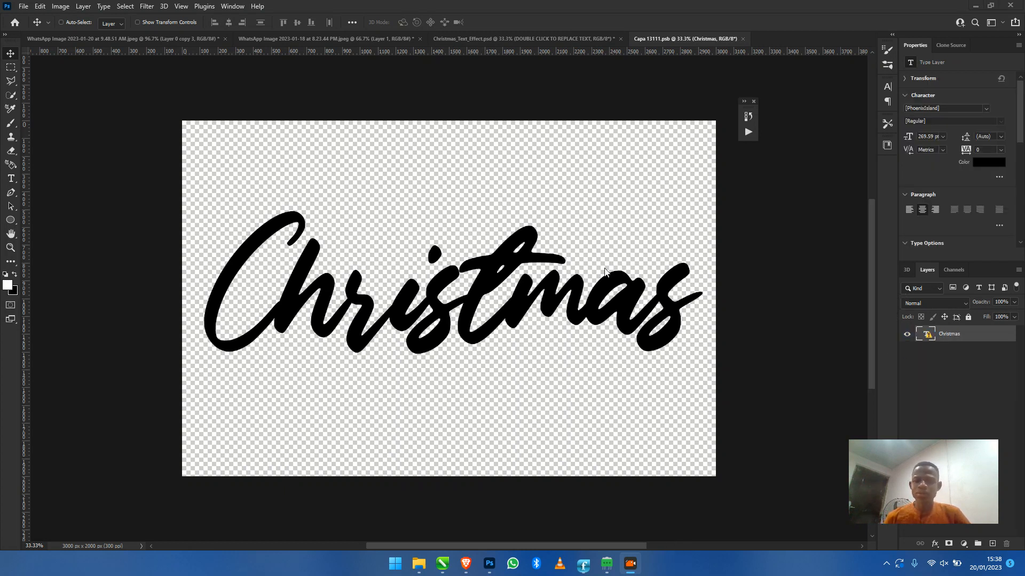
Hide the Christmas text layer in the smart object and copy the Untitled-1 image file from the desktop
{"action": "left_click", "coordinate": [907, 334]}
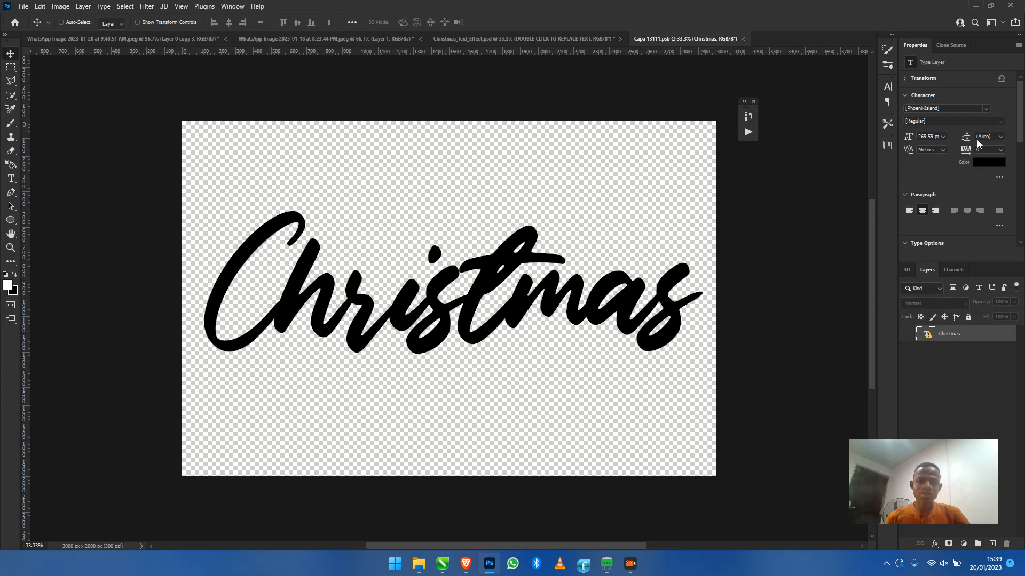
{"action": "left_click", "coordinate": [976, 6]}
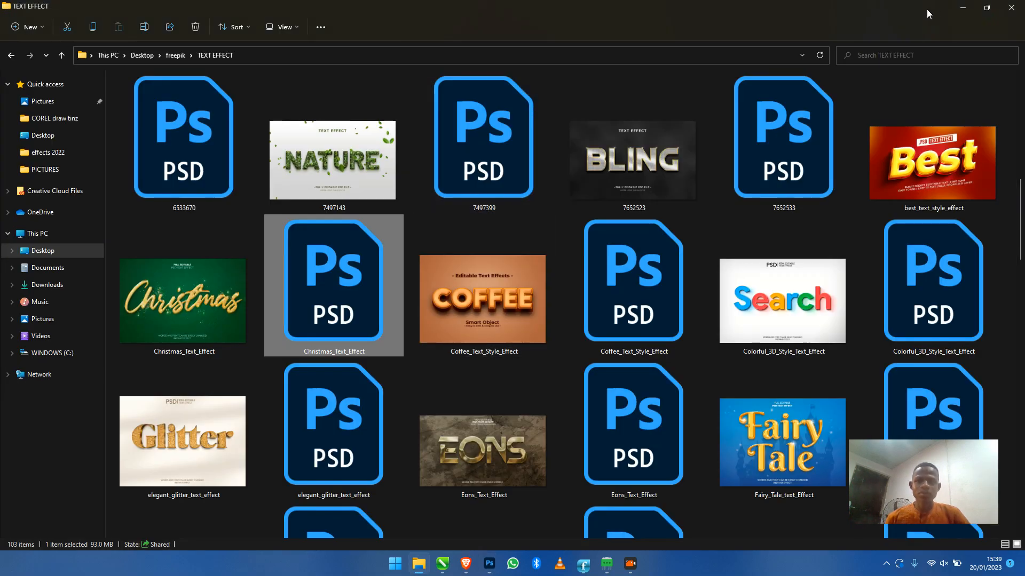
{"action": "left_click", "coordinate": [962, 8]}
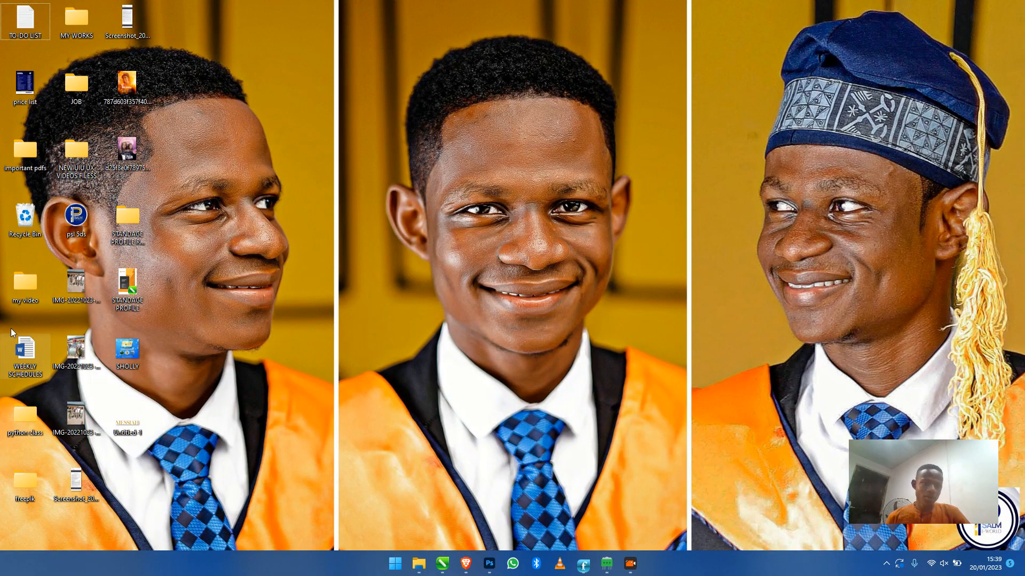
{"action": "mouse_move", "coordinate": [122, 423]}
{"action": "left_mouse_down"}
{"action": "mouse_move", "coordinate": [263, 414]}
{"action": "mouse_move", "coordinate": [355, 133]}
{"action": "mouse_move", "coordinate": [346, 46]}
{"action": "mouse_move", "coordinate": [141, 430]}
{"action": "left_mouse_up"}
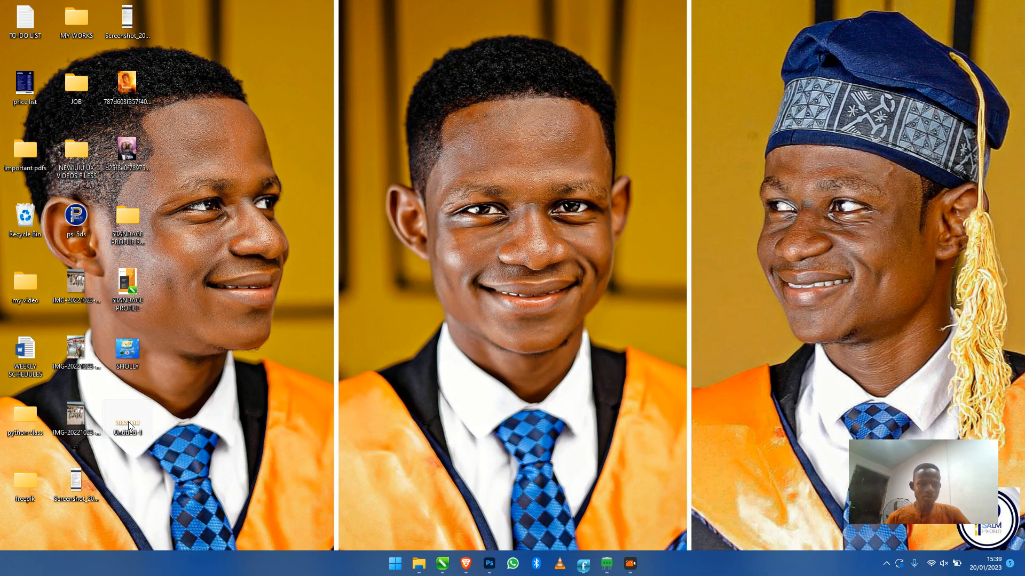
{"action": "right_click", "coordinate": [140, 432]}
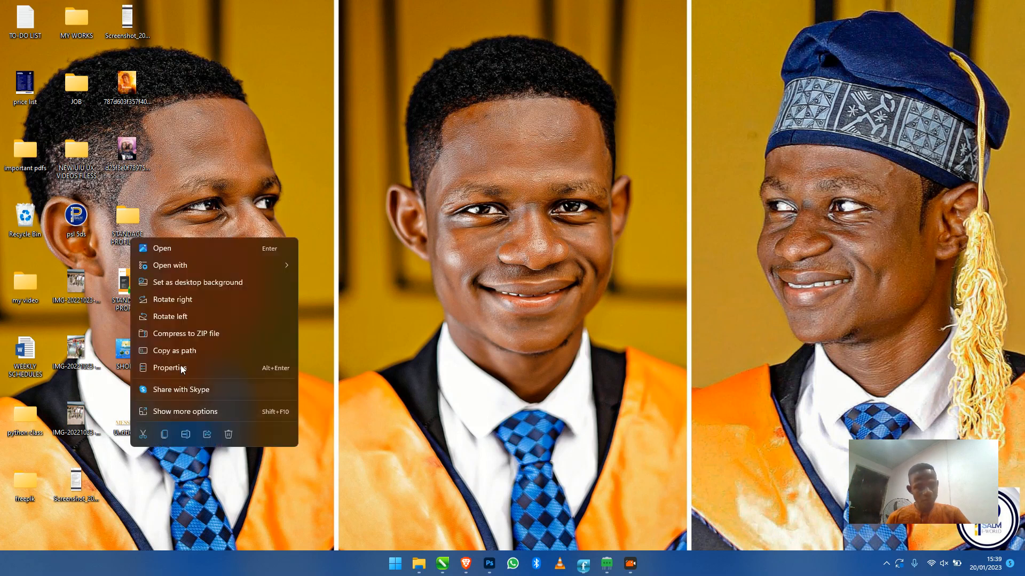
{"action": "left_click", "coordinate": [193, 415]}
{"action": "left_click", "coordinate": [258, 353]}
{"action": "key", "text": "alt+Tab"}
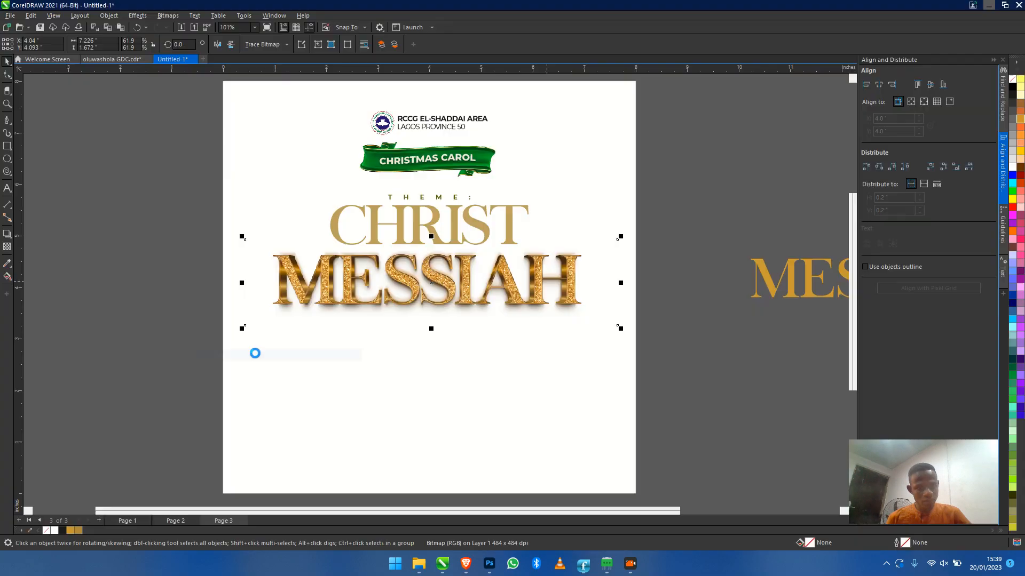
Switch back to Photoshop, deselect the Christmas text layer and briefly toggle its visibility
{"action": "left_click", "coordinate": [490, 571]}
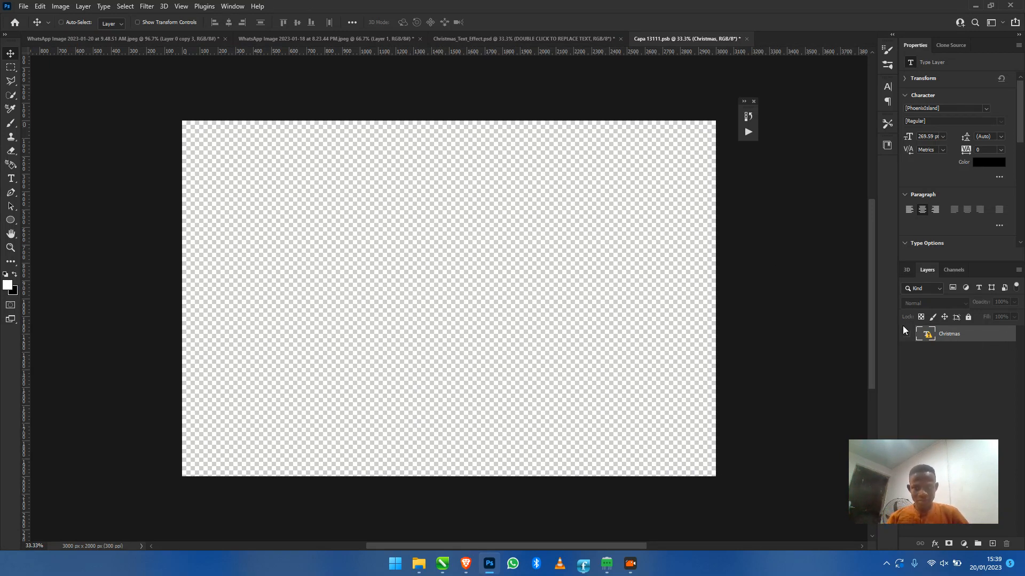
{"action": "left_click", "coordinate": [908, 343]}
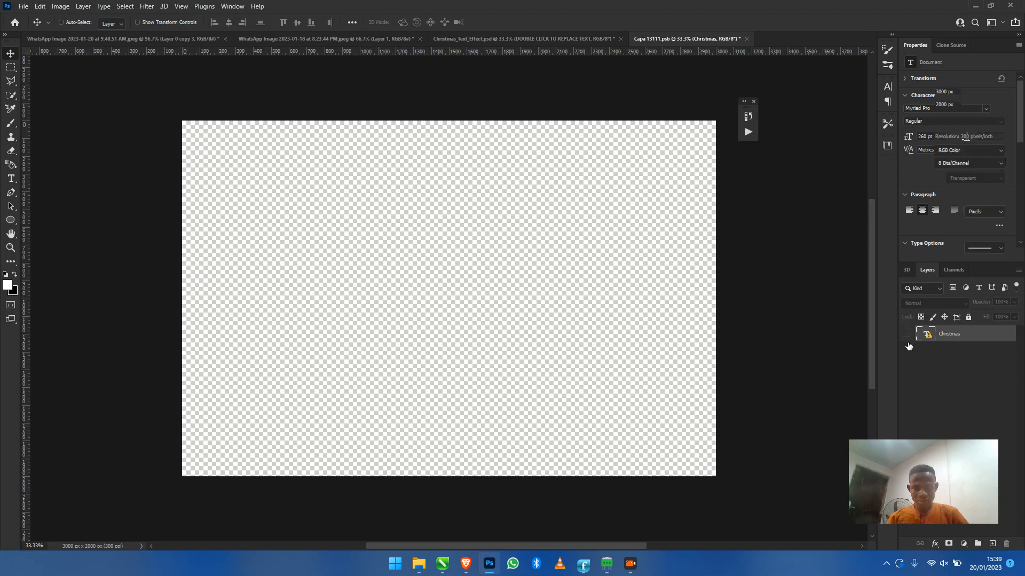
{"action": "left_click", "coordinate": [908, 336]}
{"action": "left_click", "coordinate": [907, 335]}
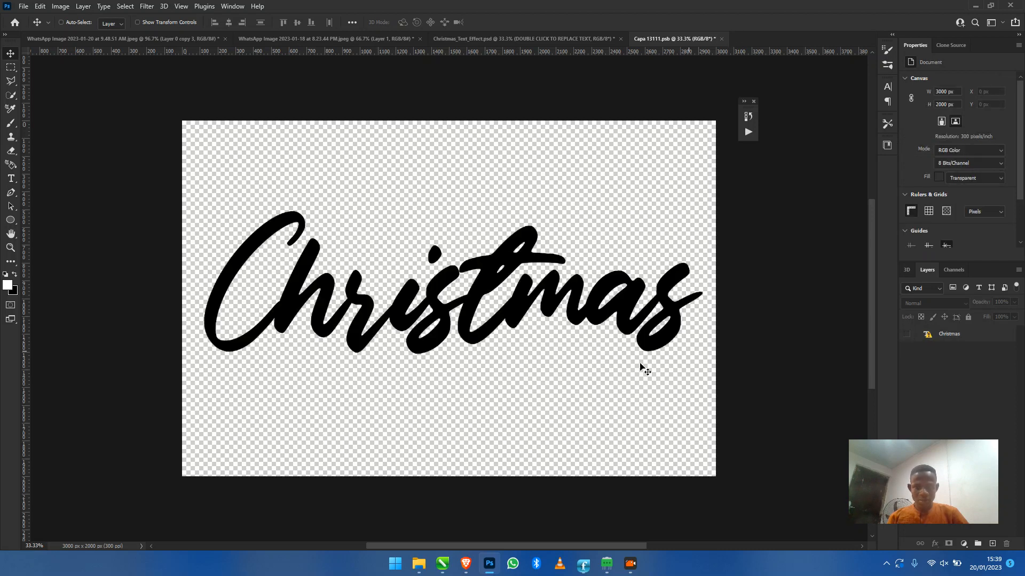
Place the Untitled-1 MESSIAH image from the Desktop folder into the smart object and scale it to about 140%
{"action": "left_click", "coordinate": [419, 564]}
{"action": "left_click_drag", "start_coordinate": [281, 3], "coordinate": [733, 55]}
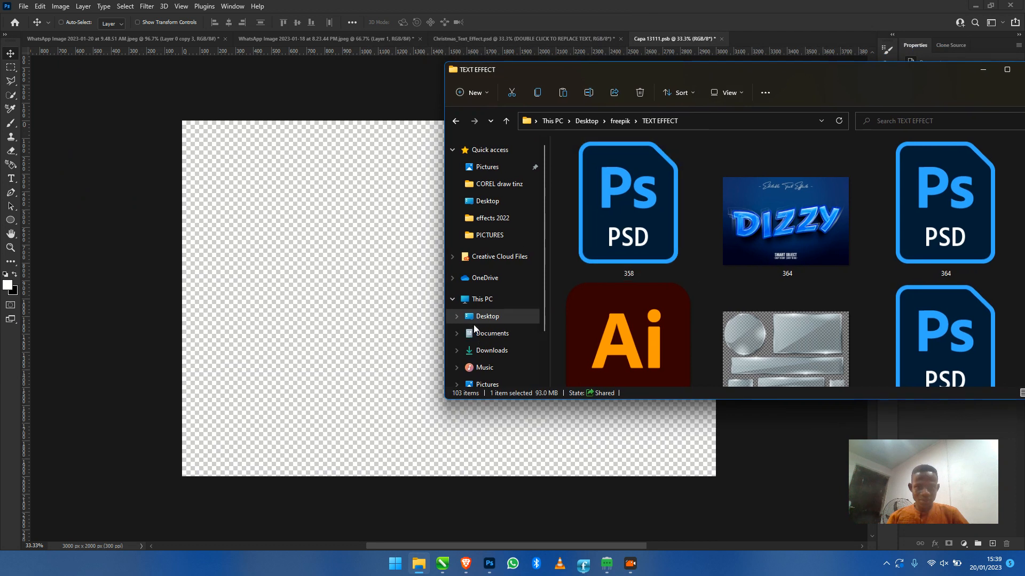
{"action": "left_click", "coordinate": [536, 316]}
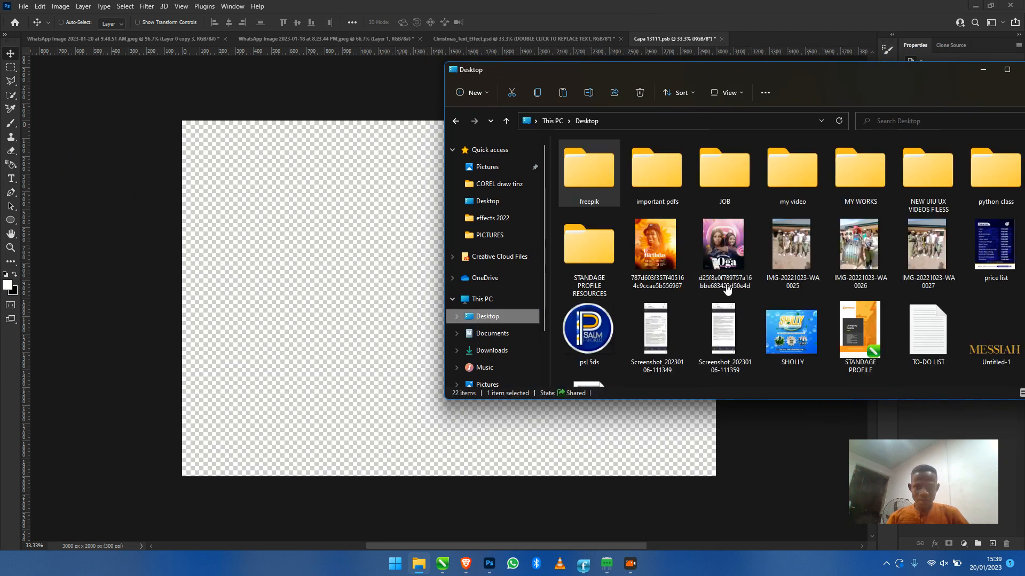
{"action": "scroll", "coordinate": [725, 284], "scroll_direction": "down", "scroll_amount": 2}
{"action": "left_click", "coordinate": [1012, 290]}
{"action": "left_click_drag", "start_coordinate": [1012, 292], "coordinate": [347, 297]}
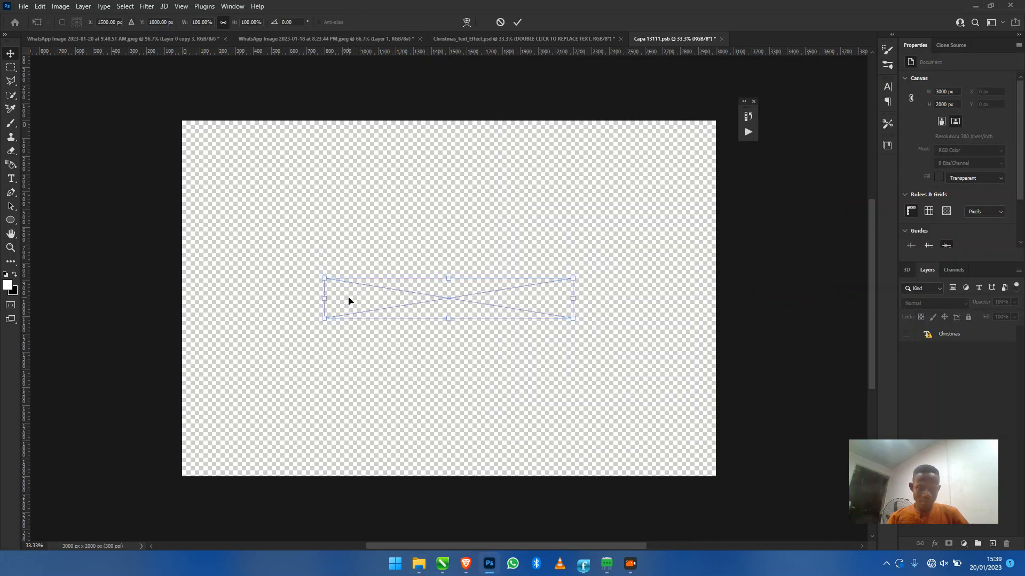
{"action": "left_click_drag", "start_coordinate": [574, 277], "coordinate": [623, 244]}
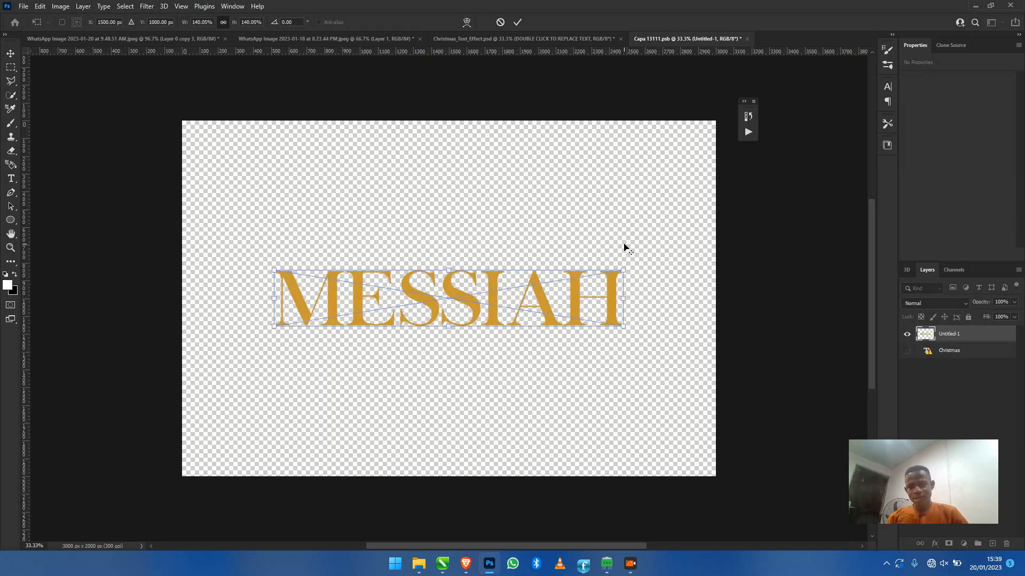
{"action": "key", "text": "Return"}
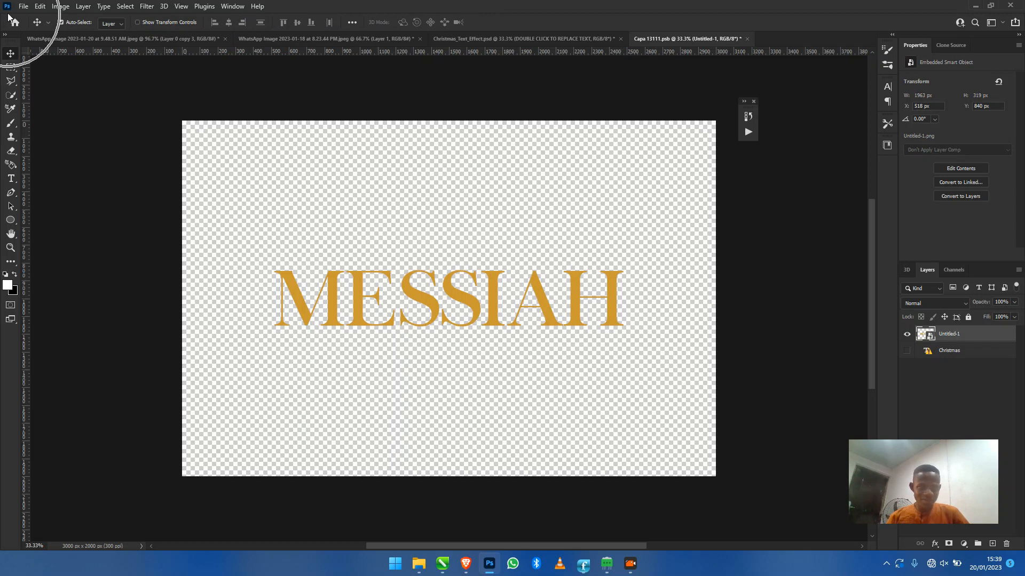
Save the smart object contents and inspect the updated MESSIAH title in Christmas_Text_Effect.psd up close
{"action": "left_click", "coordinate": [23, 6]}
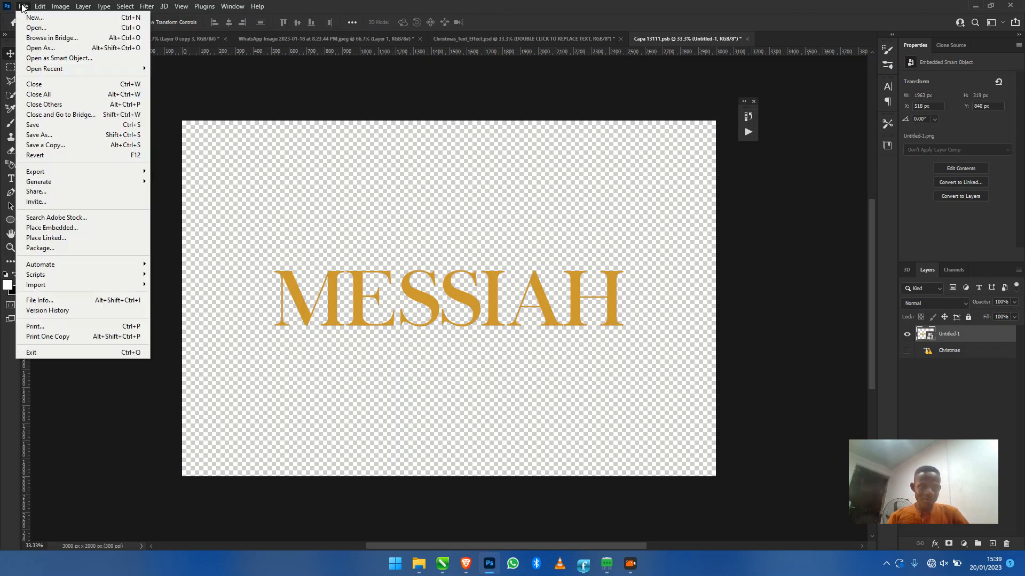
{"action": "left_click", "coordinate": [62, 125]}
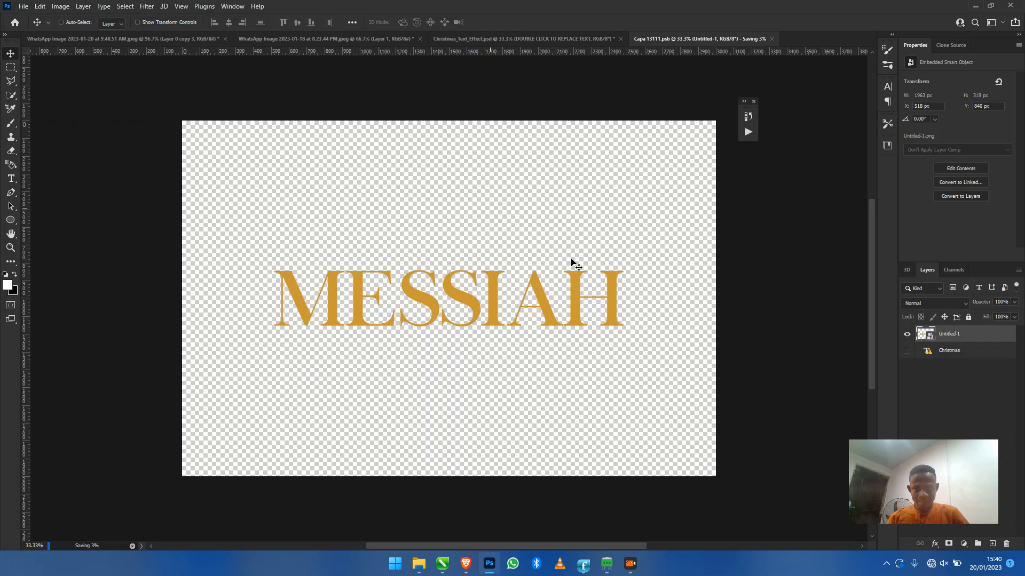
{"action": "left_click", "coordinate": [543, 38]}
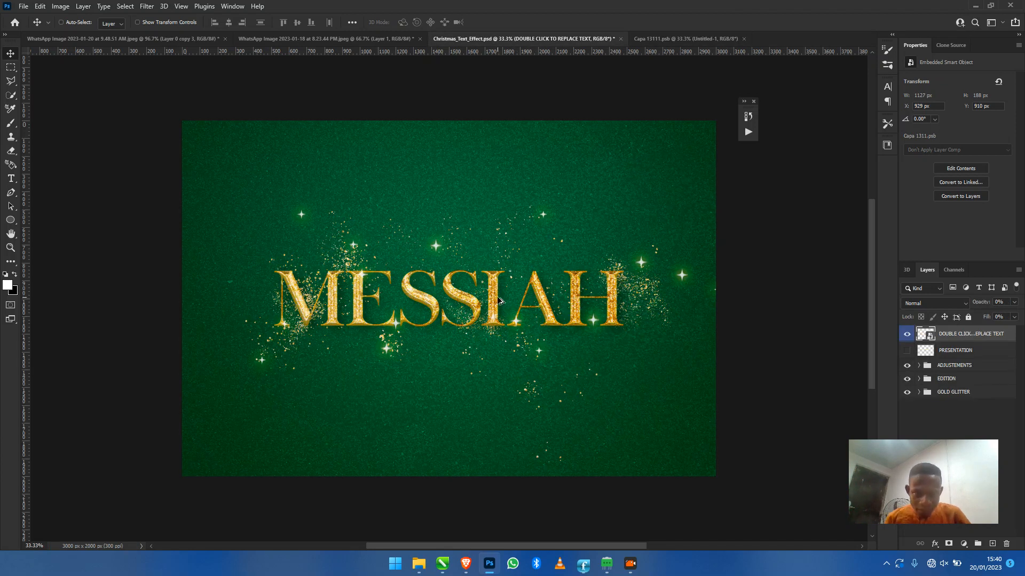
{"action": "scroll", "coordinate": [499, 301], "scroll_direction": "up", "scroll_amount": 3}
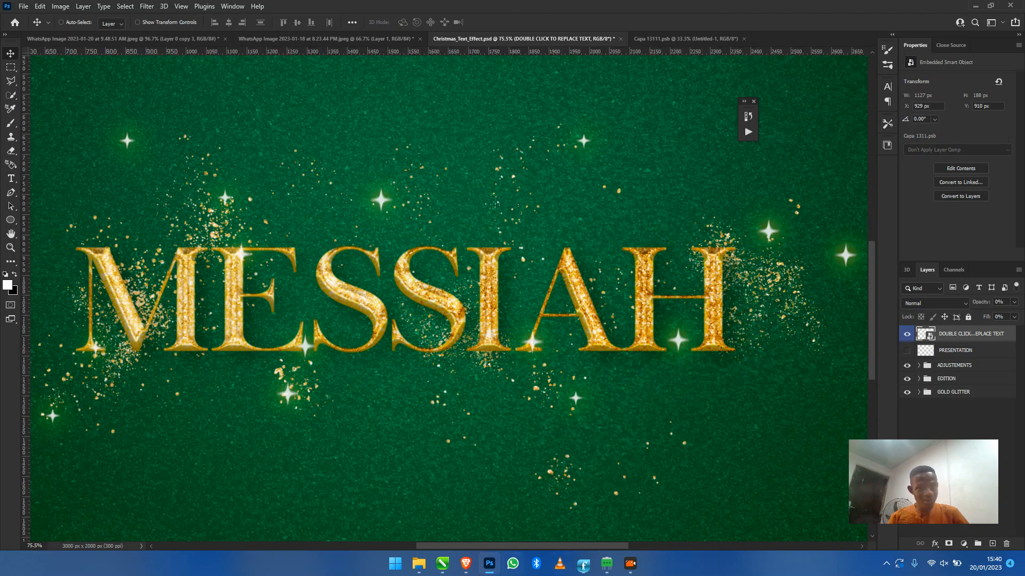
Return to the smart object document and look through the whole freepik TEXT EFFECT folder for other text effect templates
{"action": "key", "text": "ctrl+Tab"}
{"action": "left_click", "coordinate": [419, 564]}
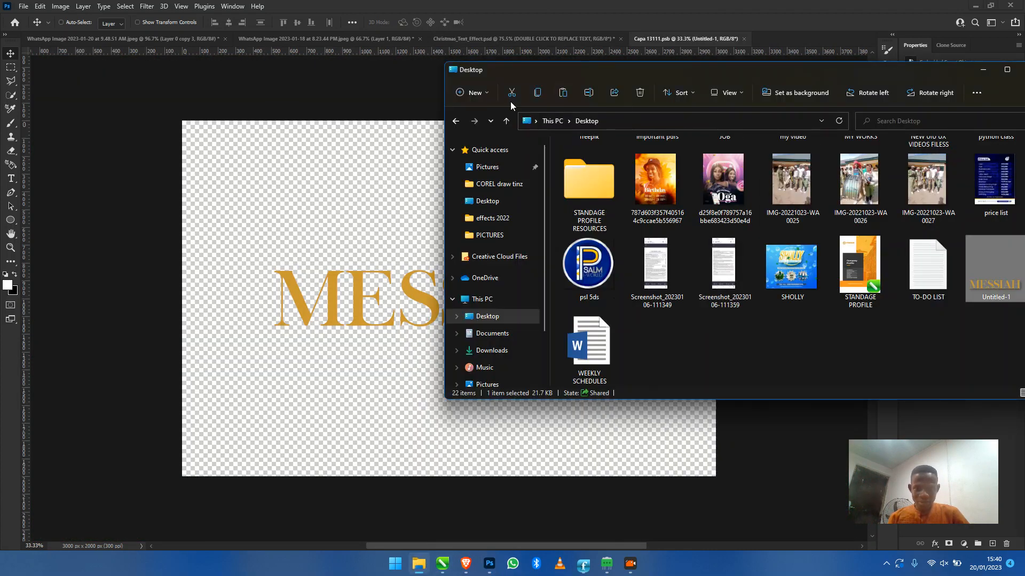
{"action": "left_click", "coordinate": [456, 120]}
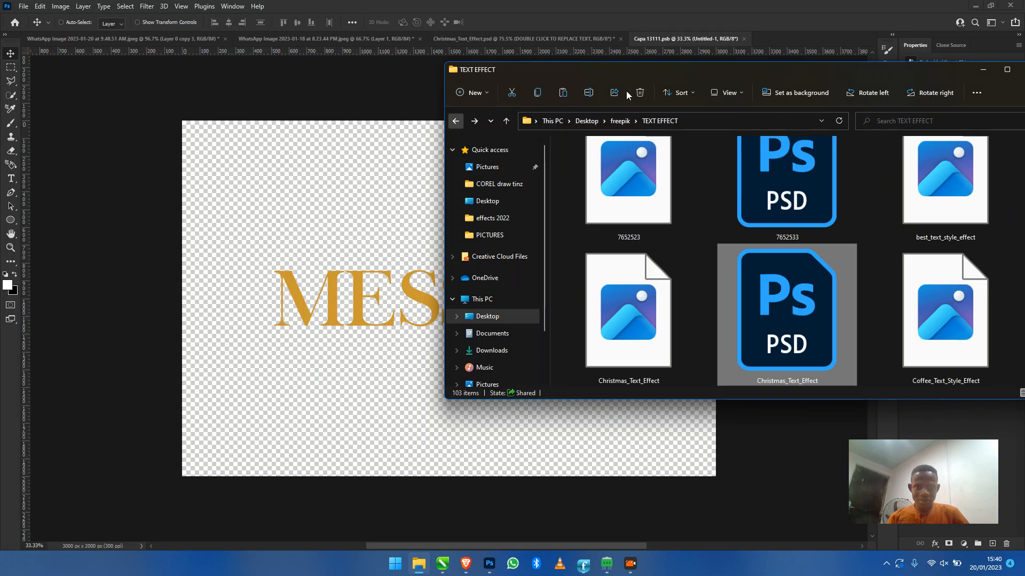
{"action": "double_click", "coordinate": [633, 69]}
{"action": "scroll", "coordinate": [634, 214], "scroll_direction": "down", "scroll_amount": 5}
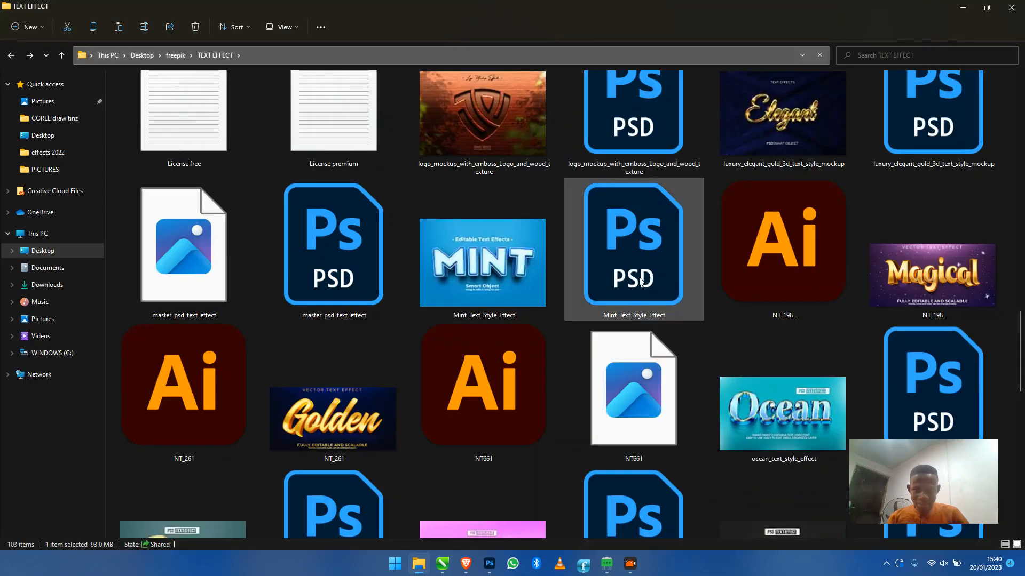
{"action": "scroll", "coordinate": [638, 303], "scroll_direction": "down", "scroll_amount": 4}
{"action": "scroll", "coordinate": [638, 303], "scroll_direction": "down", "scroll_amount": 5}
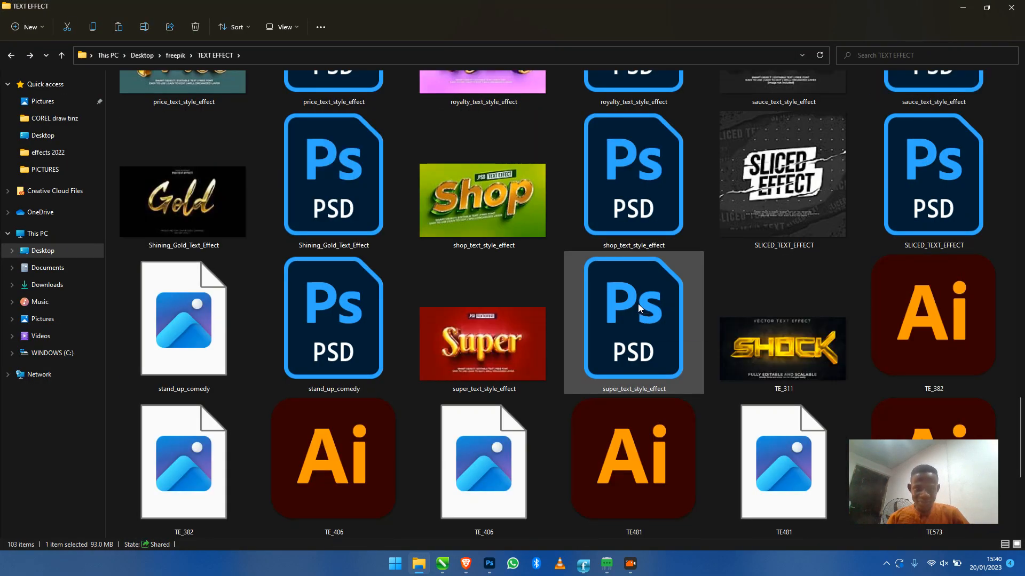
{"action": "scroll", "coordinate": [638, 303], "scroll_direction": "down", "scroll_amount": 5}
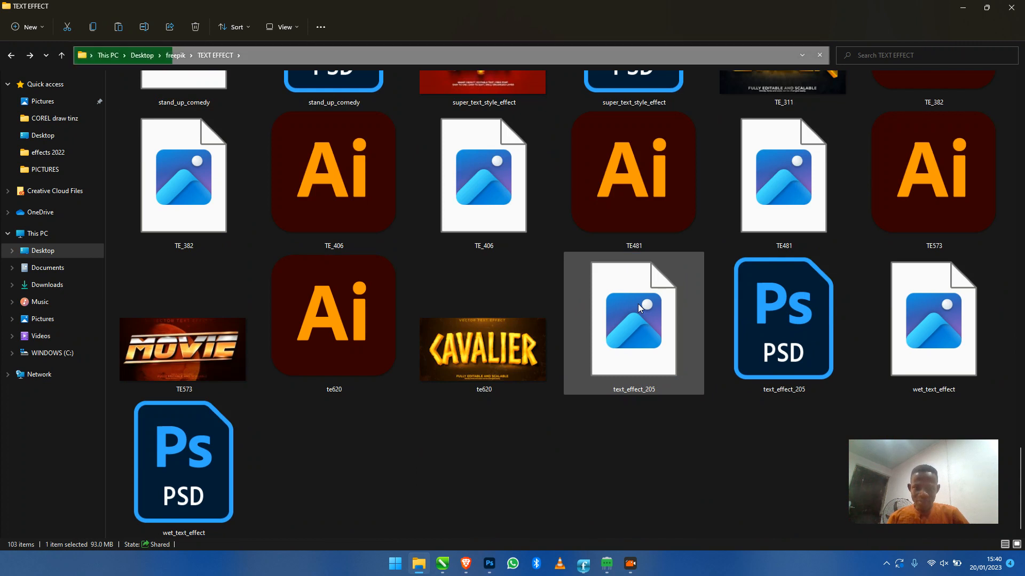
{"action": "scroll", "coordinate": [638, 303], "scroll_direction": "up", "scroll_amount": 5}
{"action": "scroll", "coordinate": [696, 354], "scroll_direction": "down", "scroll_amount": 5}
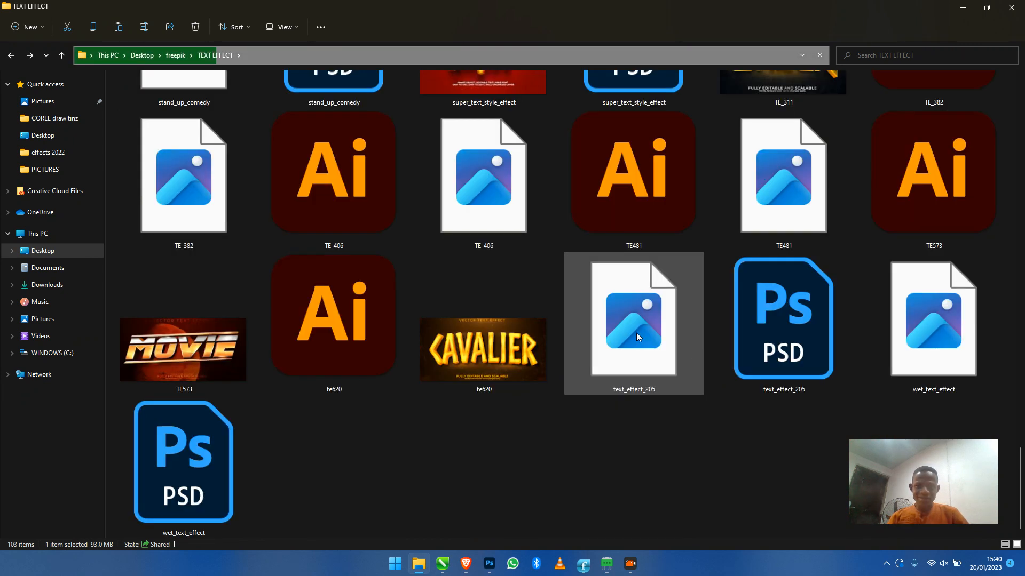
{"action": "scroll", "coordinate": [636, 332], "scroll_direction": "up", "scroll_amount": 5}
{"action": "scroll", "coordinate": [561, 281], "scroll_direction": "down", "scroll_amount": 5}
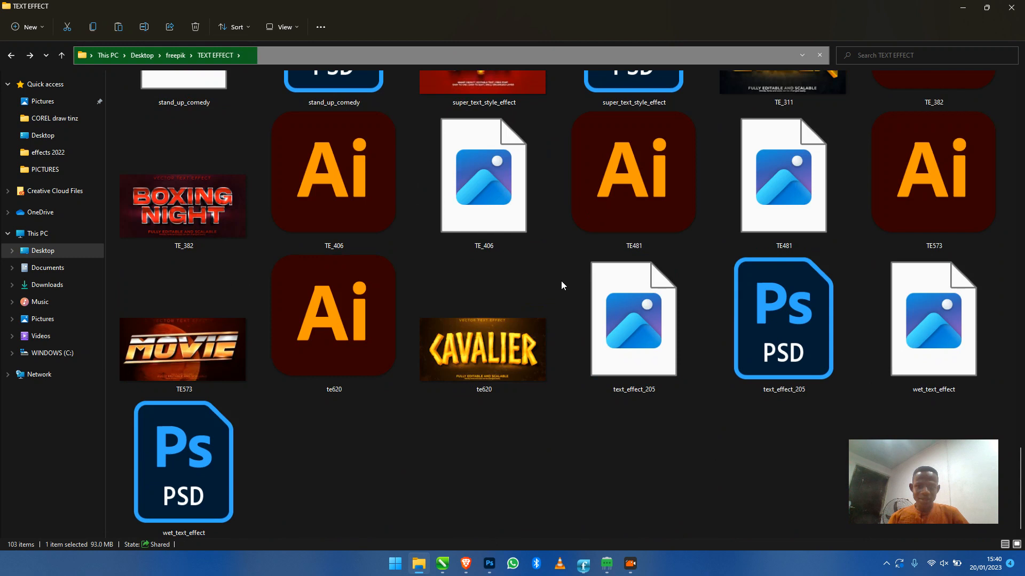
{"action": "scroll", "coordinate": [561, 280], "scroll_direction": "up", "scroll_amount": 10}
{"action": "scroll", "coordinate": [561, 281], "scroll_direction": "up", "scroll_amount": 5}
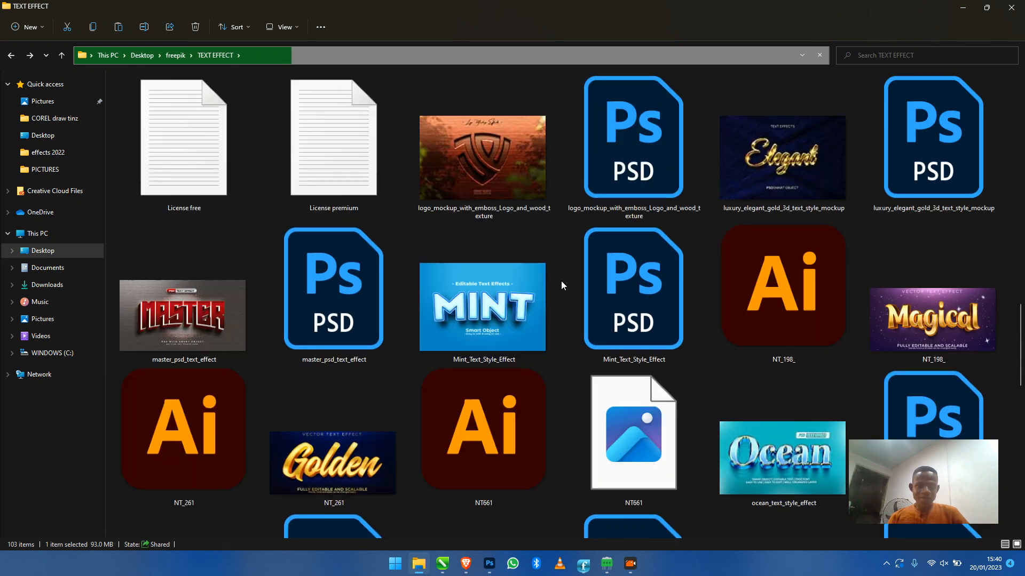
{"action": "scroll", "coordinate": [561, 280], "scroll_direction": "up", "scroll_amount": 5}
{"action": "scroll", "coordinate": [562, 281], "scroll_direction": "up", "scroll_amount": 15}
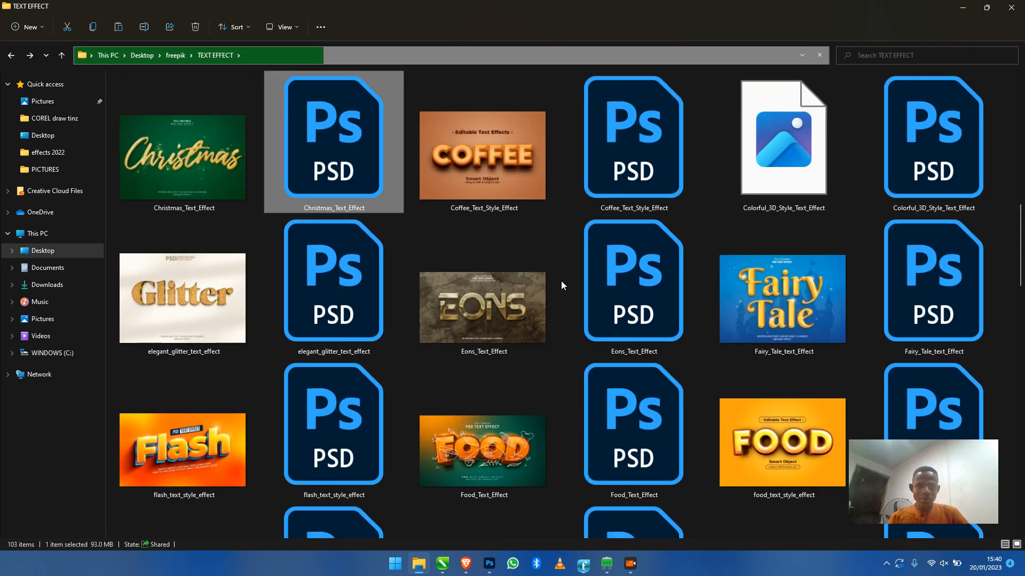
{"action": "scroll", "coordinate": [562, 281], "scroll_direction": "up", "scroll_amount": 3}
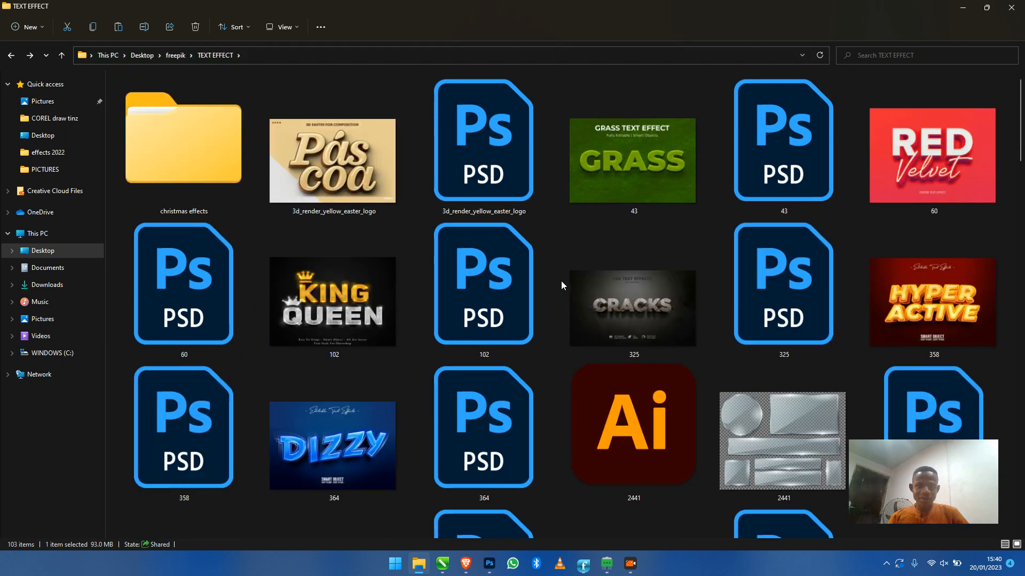
{"action": "scroll", "coordinate": [561, 281], "scroll_direction": "down", "scroll_amount": 20}
{"action": "scroll", "coordinate": [562, 280], "scroll_direction": "down", "scroll_amount": 10}
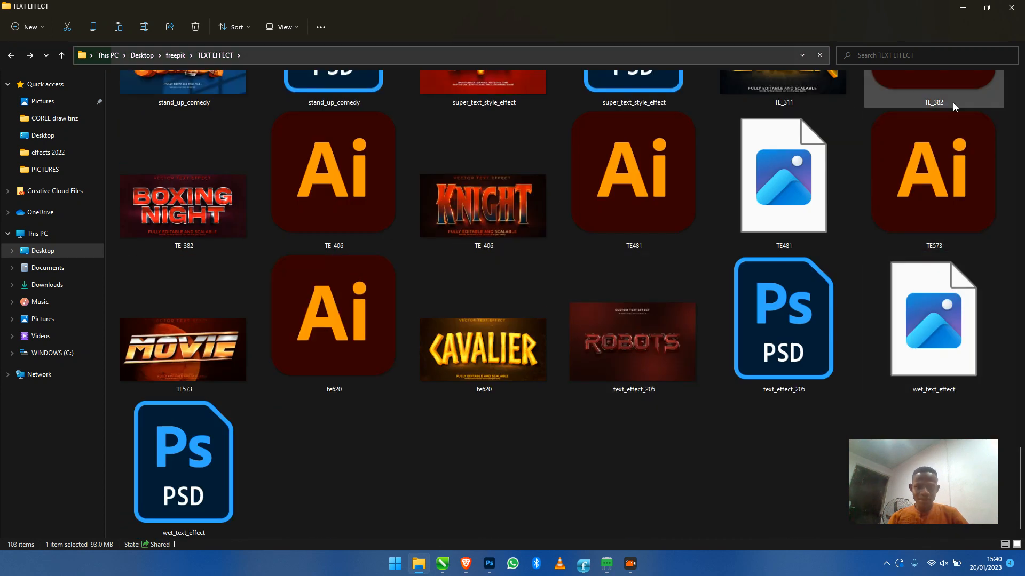
{"action": "left_click", "coordinate": [962, 7]}
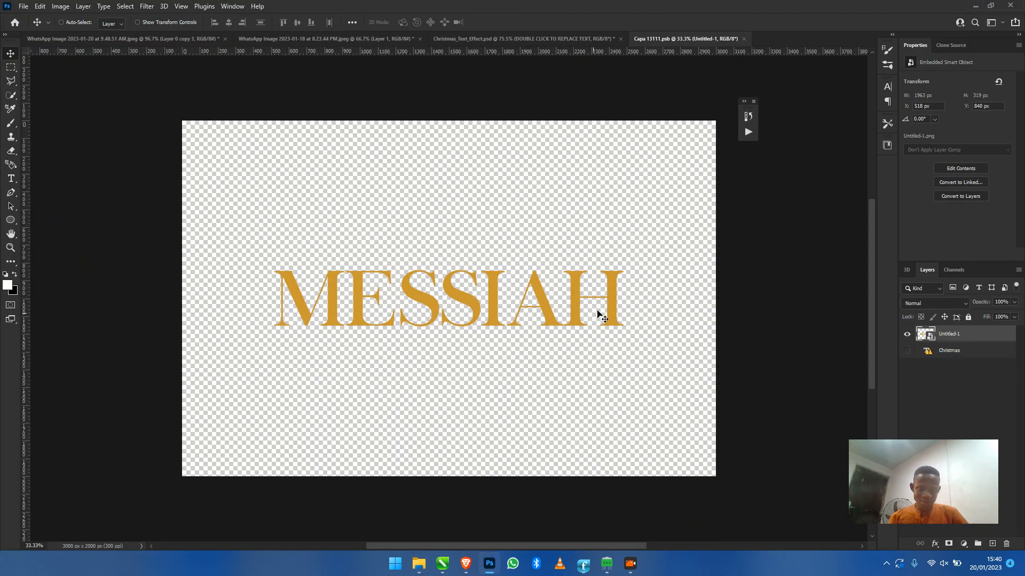
Scale the MESSIAH image in the smart object up to about 203% and save the smart object contents
{"action": "key", "text": "ctrl+y"}
{"action": "key", "text": "ctrl+t"}
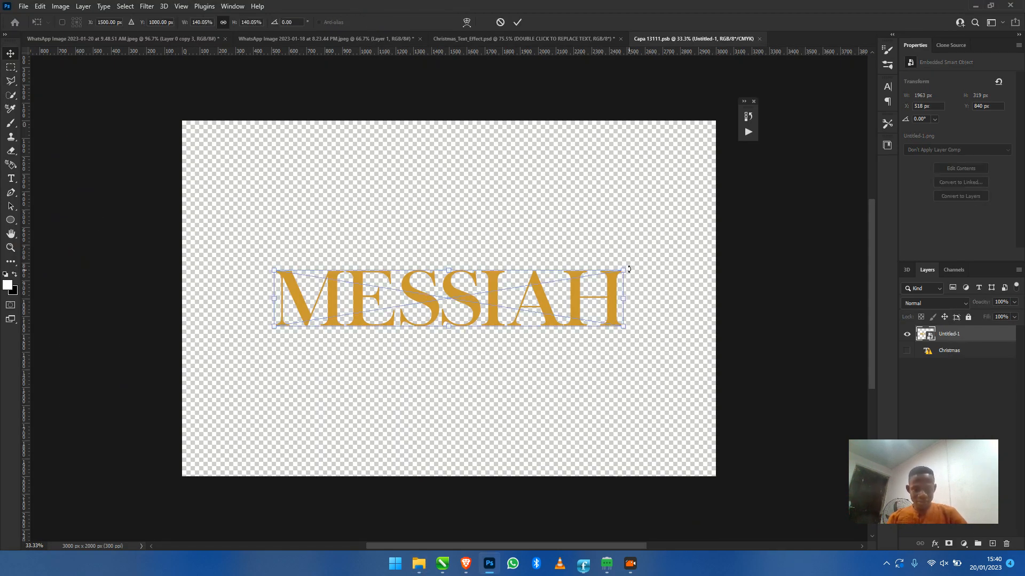
{"action": "left_click_drag", "start_coordinate": [647, 262], "coordinate": [702, 247]}
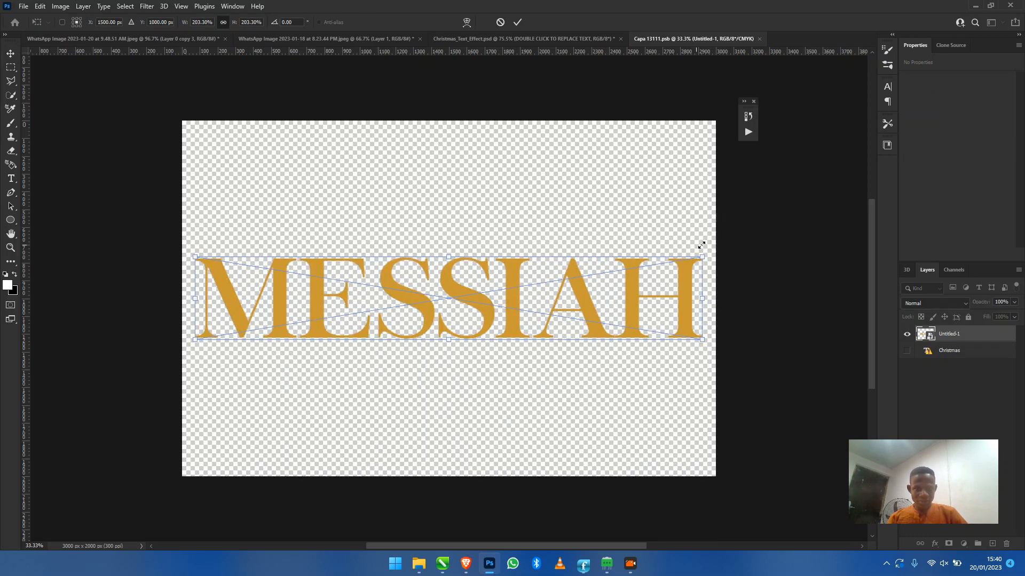
{"action": "left_click", "coordinate": [517, 22]}
{"action": "key", "text": "ctrl+s"}
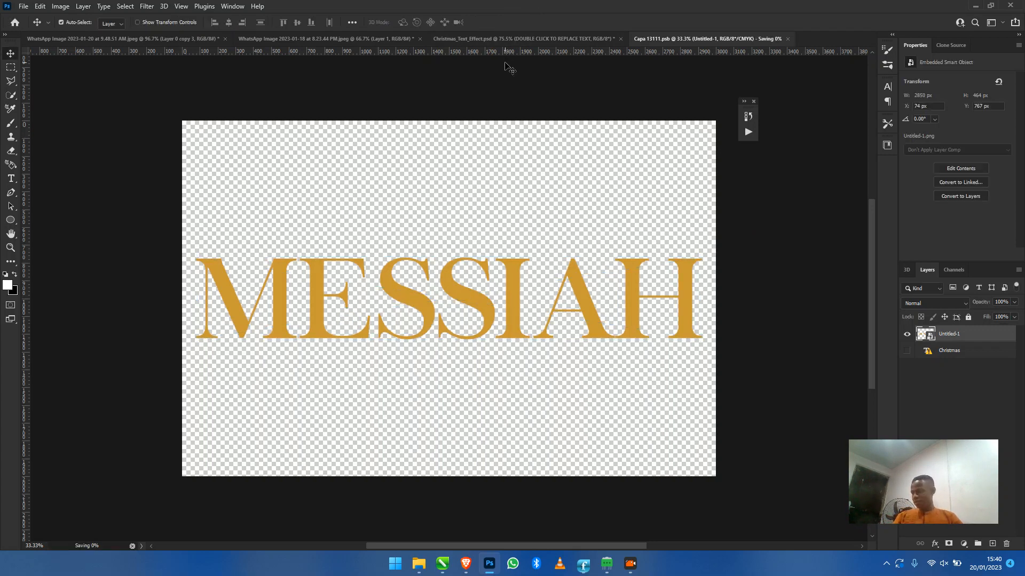
Browse the freepik TEXT EFFECT folder back up to its beginning for another gold text template
{"action": "left_click", "coordinate": [431, 544]}
{"action": "scroll", "coordinate": [491, 276], "scroll_direction": "up", "scroll_amount": 10}
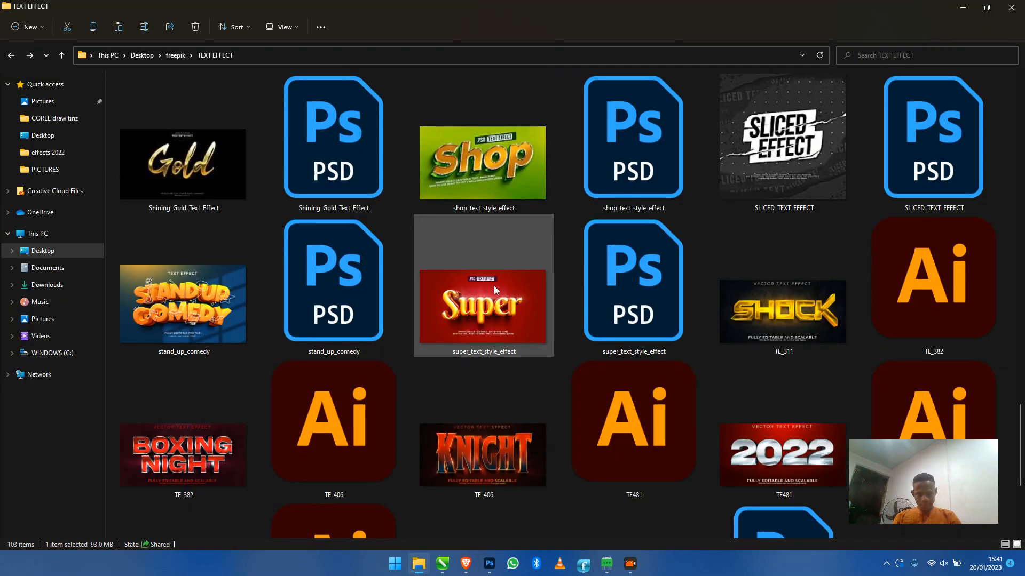
{"action": "scroll", "coordinate": [494, 288], "scroll_direction": "up", "scroll_amount": 5}
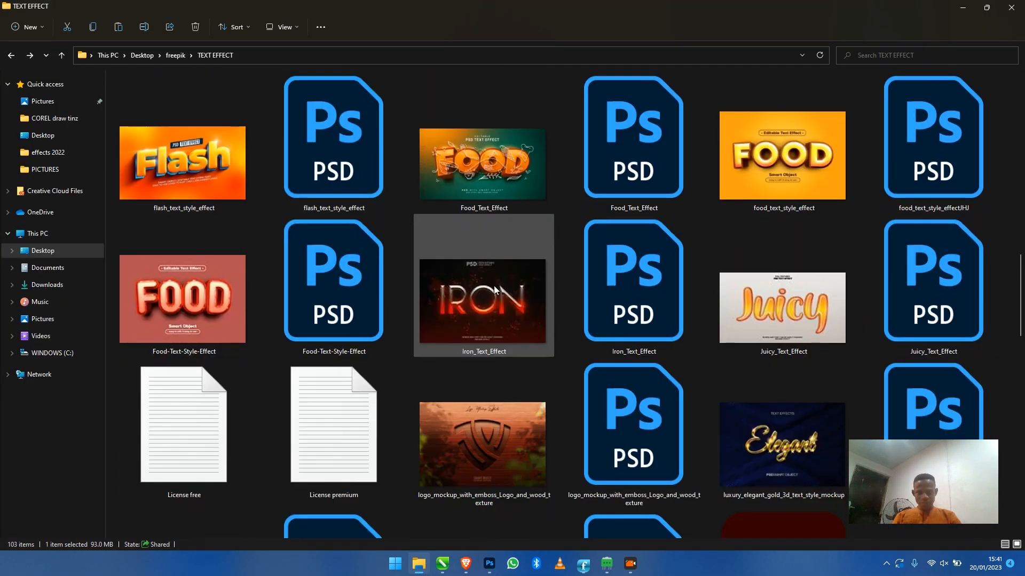
{"action": "scroll", "coordinate": [494, 288], "scroll_direction": "down", "scroll_amount": 5}
{"action": "scroll", "coordinate": [494, 288], "scroll_direction": "up", "scroll_amount": 20}
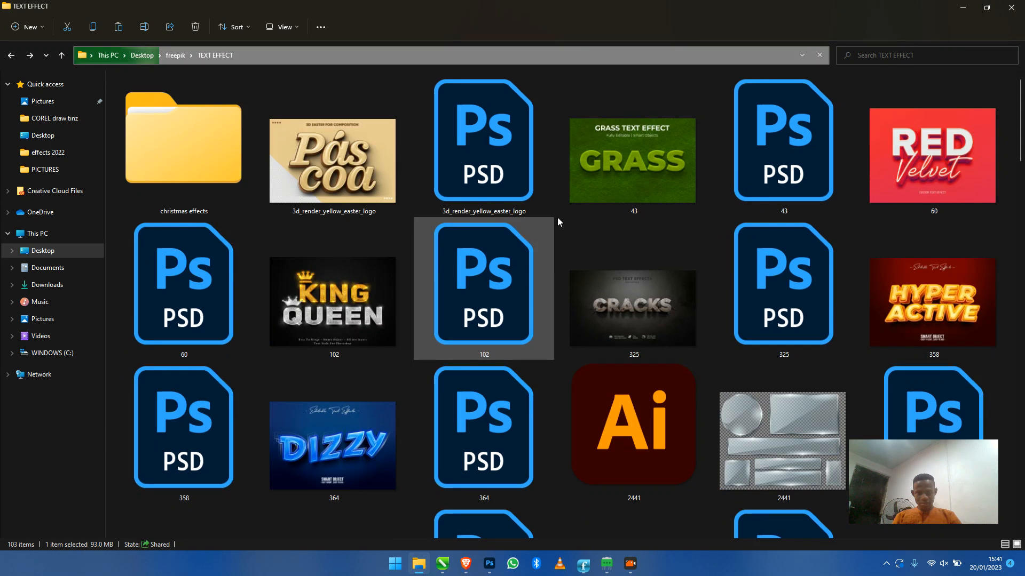
Inspect the whole MESSIAH title in Christmas_Text_Effect.psd and expand its GOLD GLITTER layer group
{"action": "left_click", "coordinate": [963, 6]}
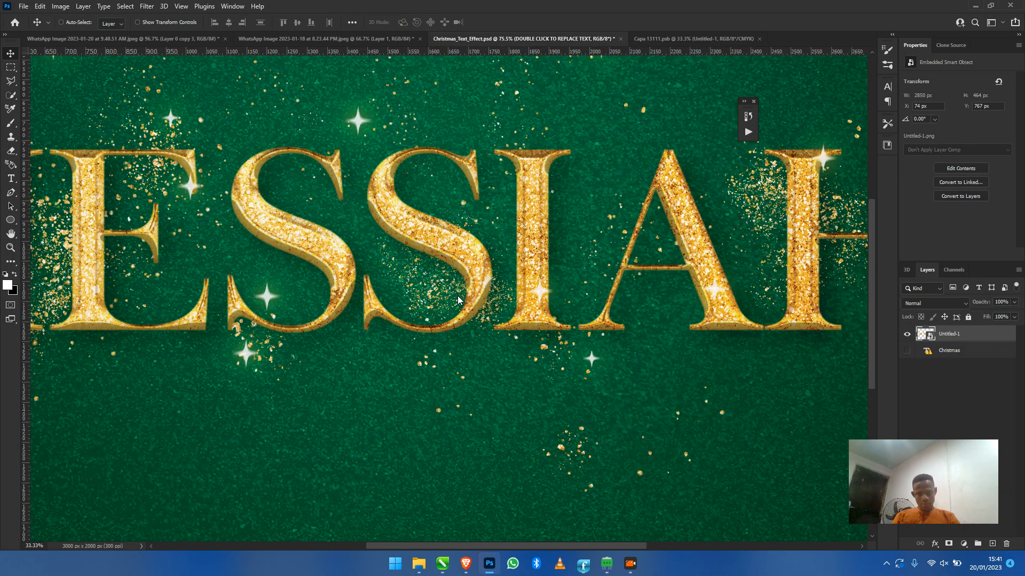
{"action": "scroll", "coordinate": [521, 252], "scroll_direction": "down", "scroll_amount": 1}
{"action": "scroll", "coordinate": [521, 256], "scroll_direction": "down", "scroll_amount": 8}
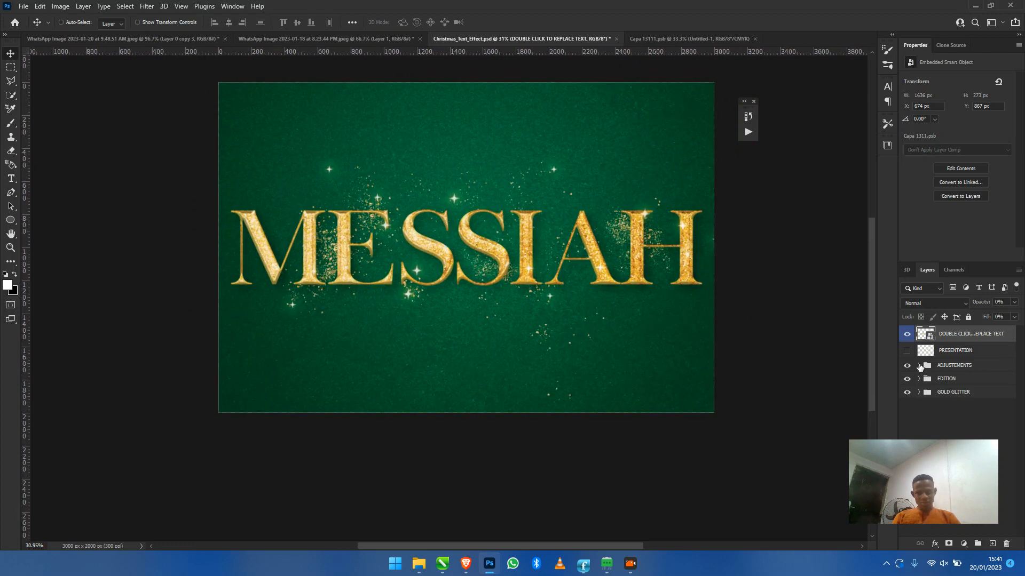
{"action": "left_click", "coordinate": [918, 392]}
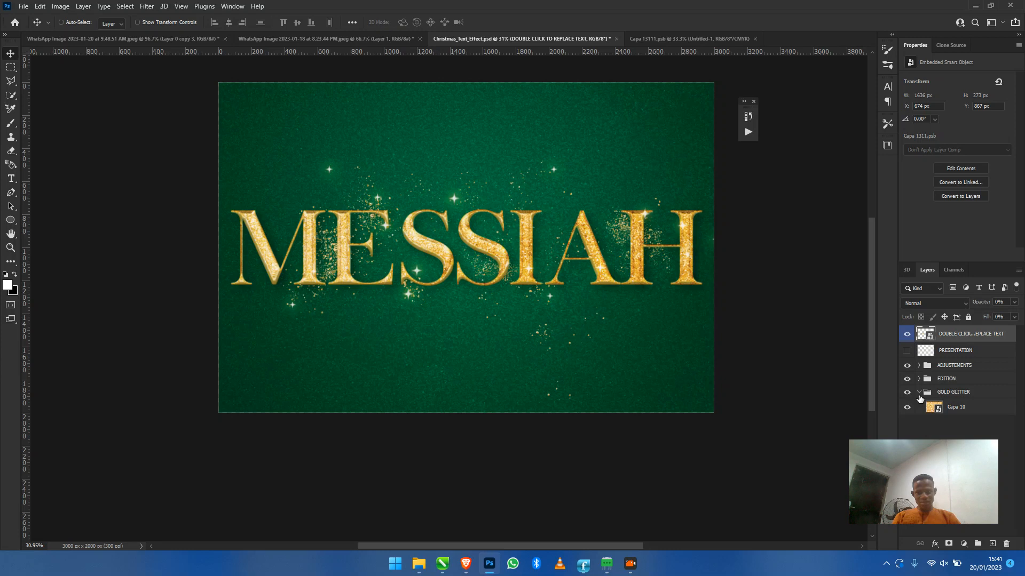
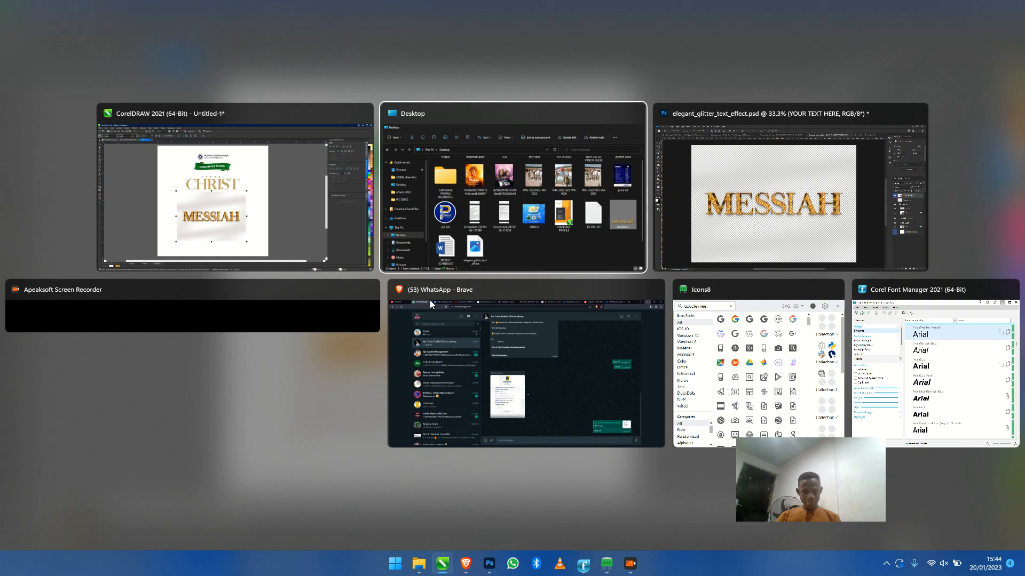
Switch to elegant_glitter_text_effect.psd in Photoshop, briefly toggle the Depth group's visibility and hide the Shadow layer
{"action": "key", "text": "alt+Tab"}
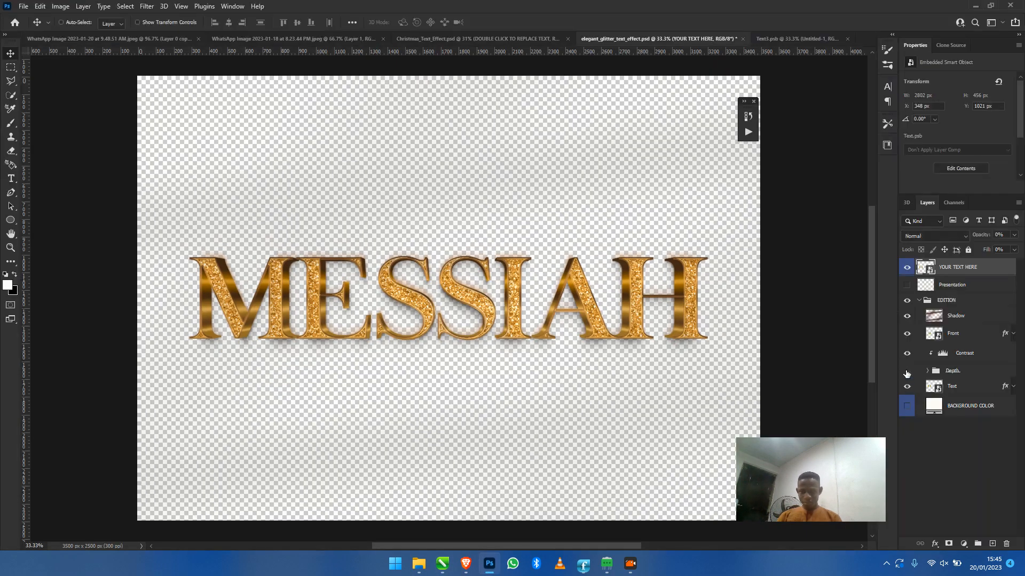
{"action": "left_click", "coordinate": [906, 371]}
{"action": "left_click", "coordinate": [906, 372]}
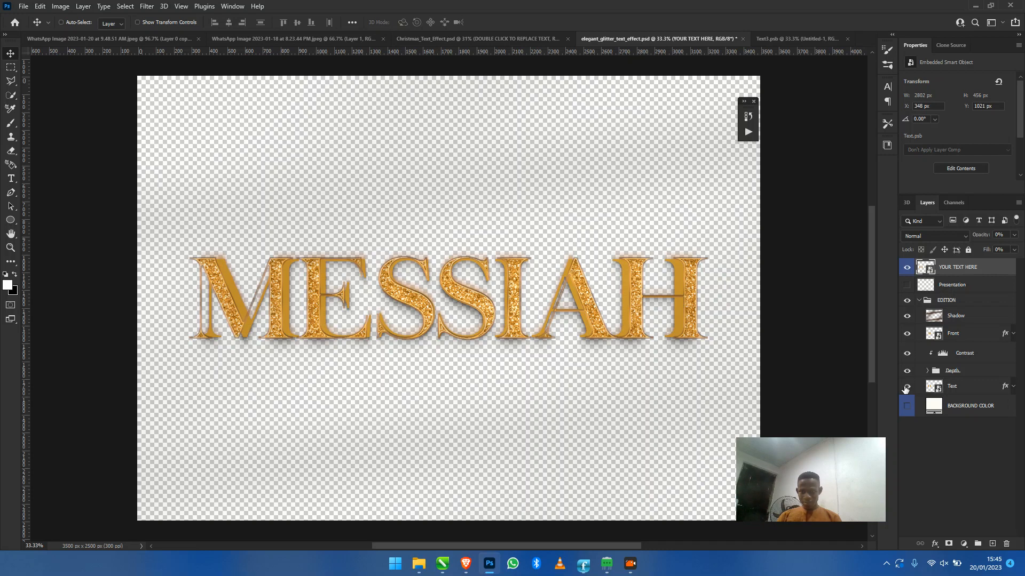
{"action": "left_click", "coordinate": [907, 319]}
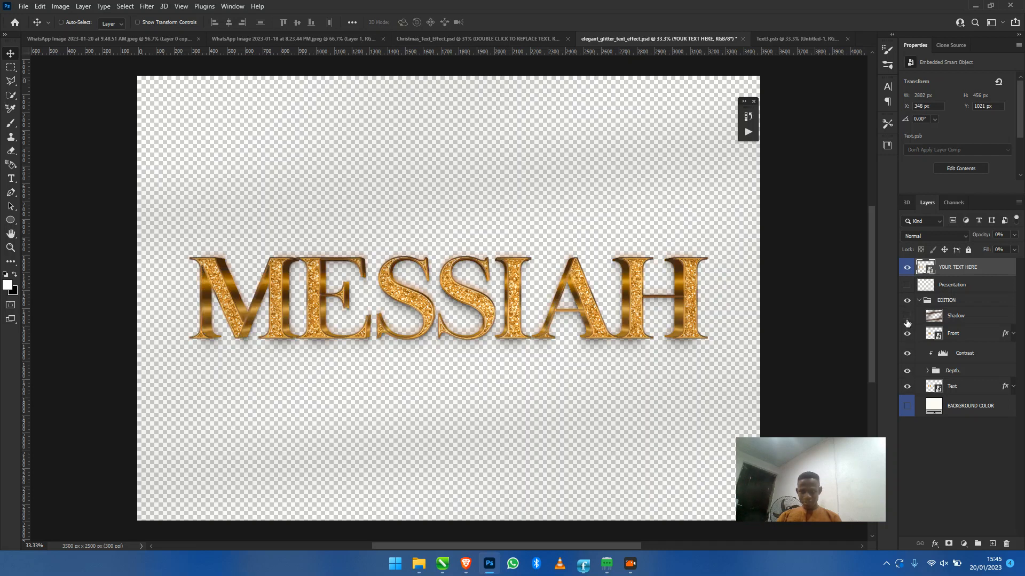
Export the MESSIAH artwork as elegant_glitter_text_effect PNG to the Desktop, replacing the existing file
{"action": "left_click", "coordinate": [24, 7]}
{"action": "mouse_move", "coordinate": [104, 170]}
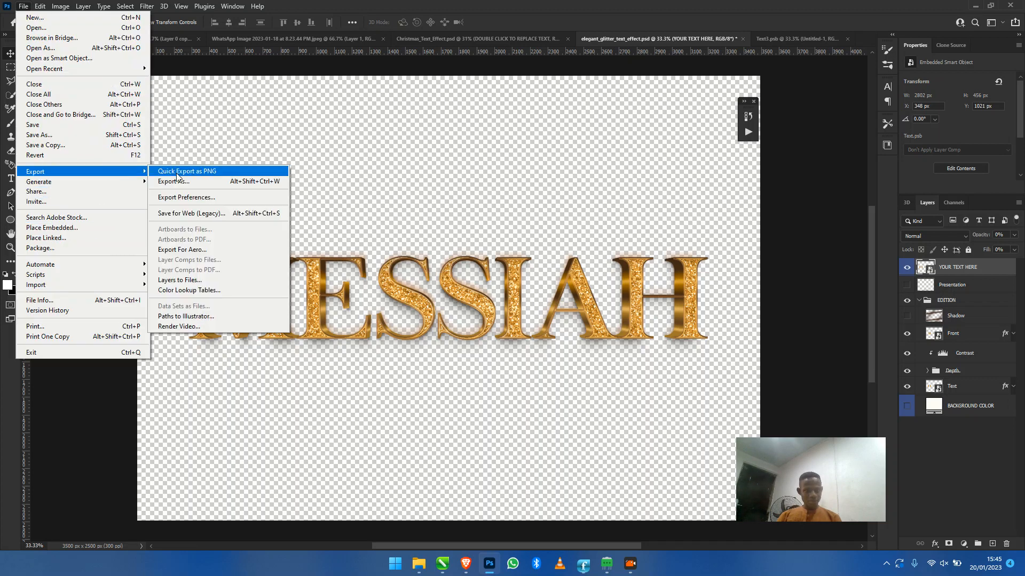
{"action": "left_click", "coordinate": [178, 172]}
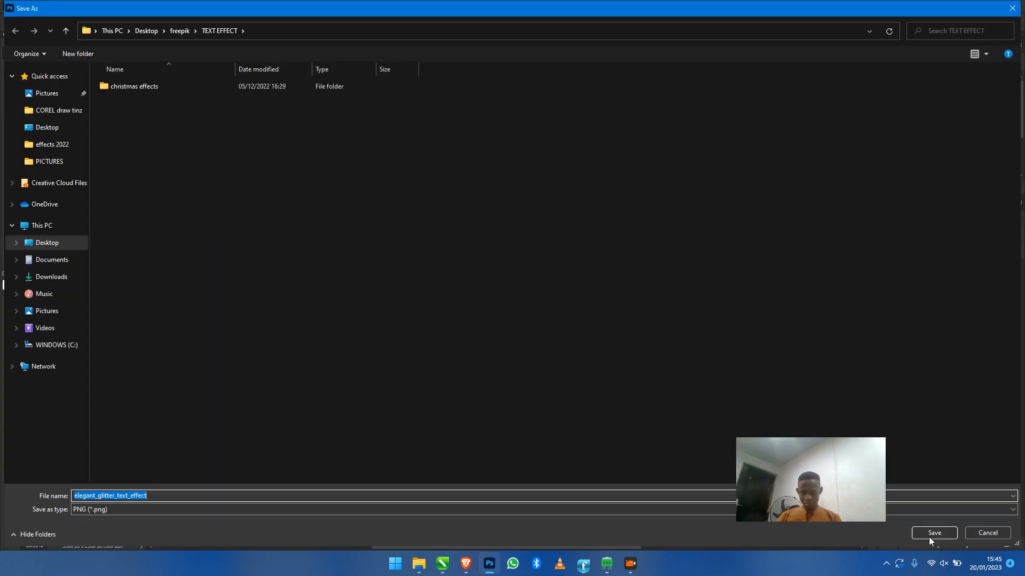
{"action": "left_click", "coordinate": [58, 244]}
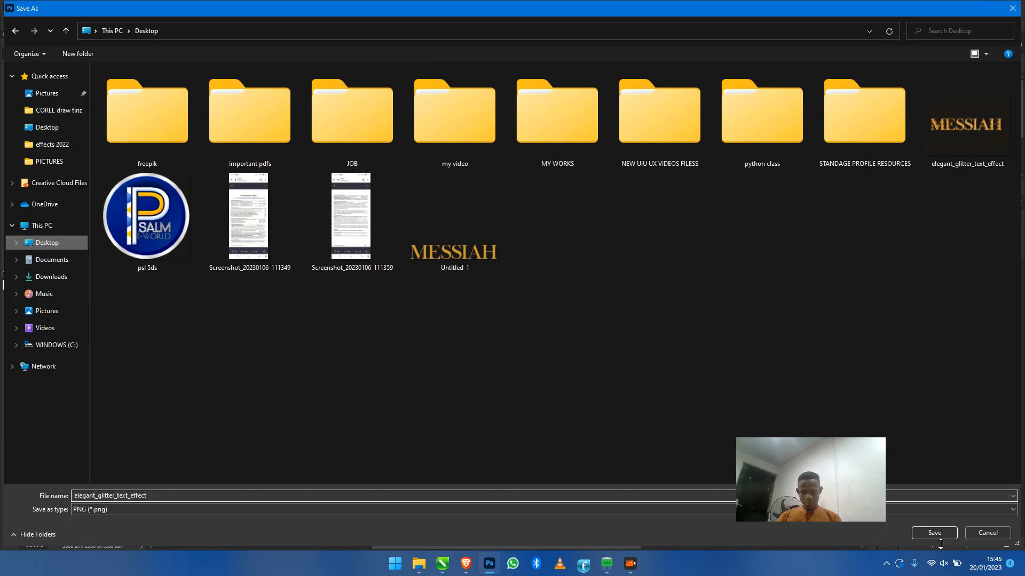
{"action": "left_click", "coordinate": [941, 540]}
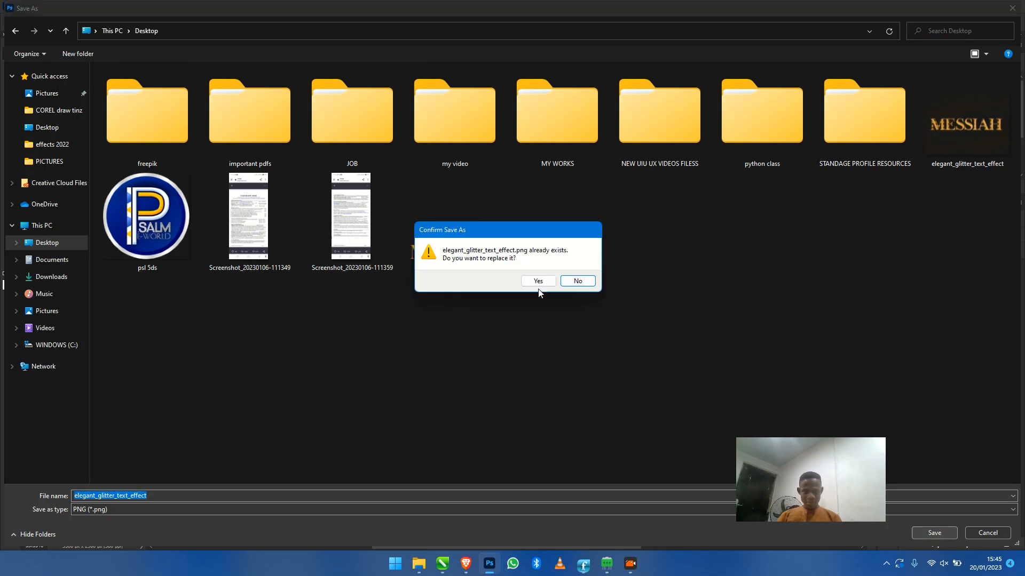
{"action": "left_click", "coordinate": [537, 281]}
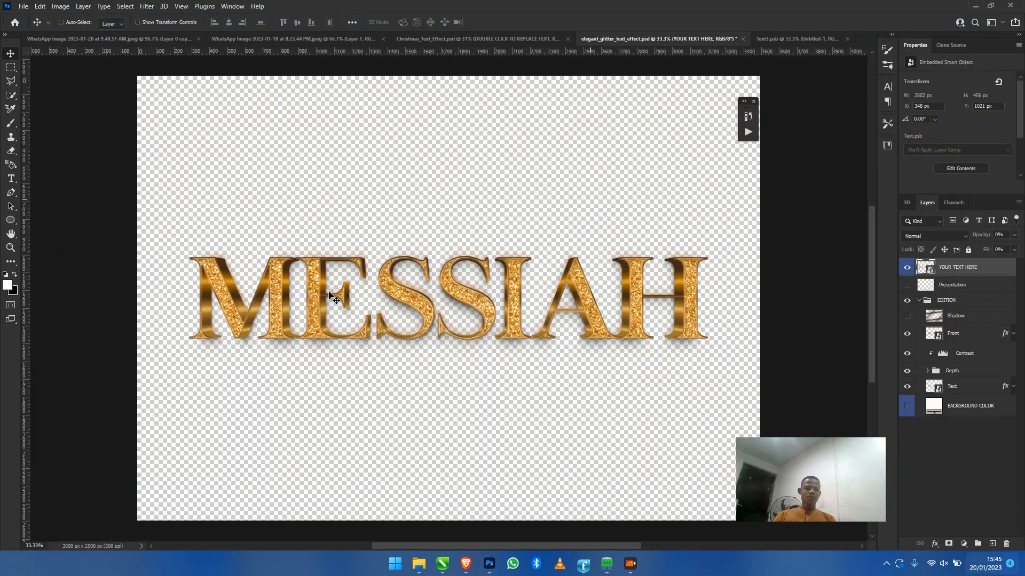
Bring the elegant_glitter_text_effect PNG from the desktop into page 3 of the CorelDRAW flyer
{"action": "key", "text": "super+d"}
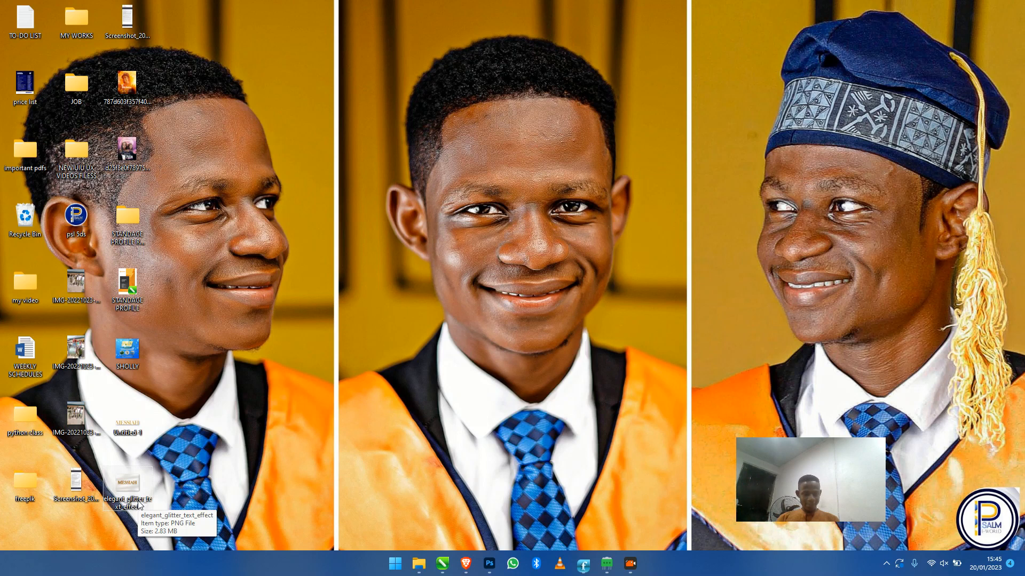
{"action": "left_click_drag", "start_coordinate": [128, 487], "coordinate": [370, 63]}
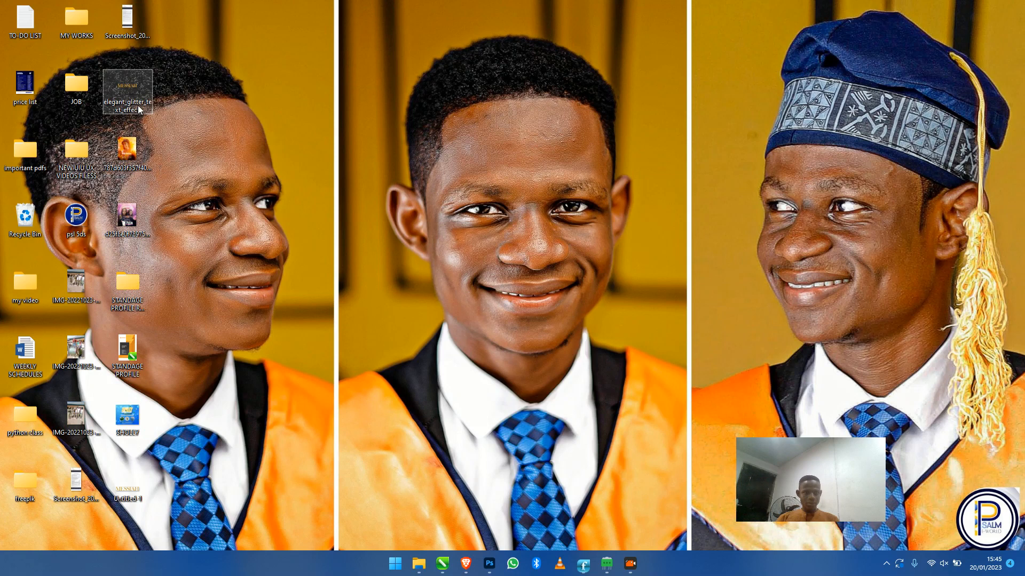
{"action": "left_click_drag", "start_coordinate": [271, 111], "coordinate": [624, 280]}
{"action": "key", "text": "super+Tab"}
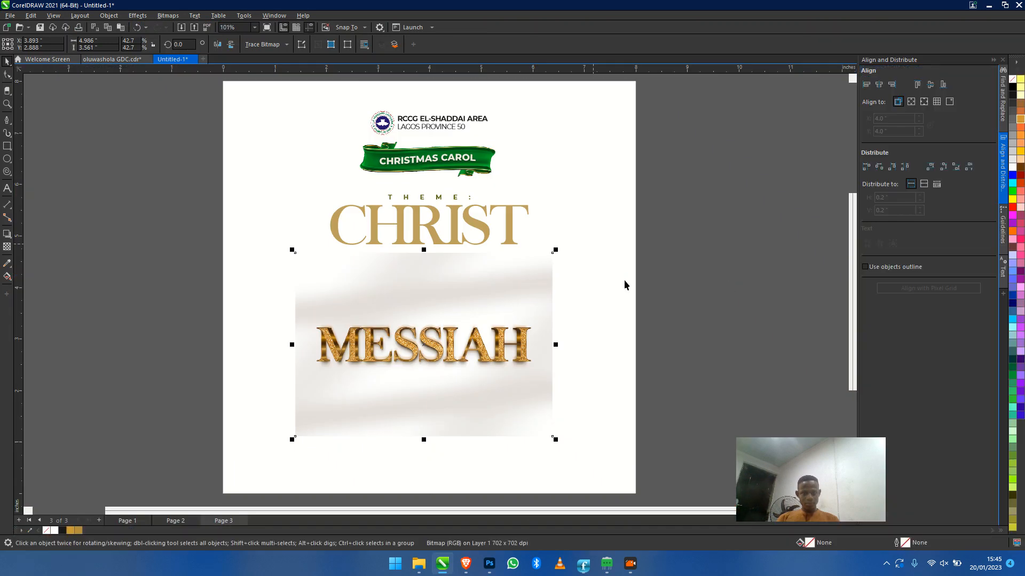
{"action": "left_click", "coordinate": [467, 390]}
{"action": "key", "text": "Delete"}
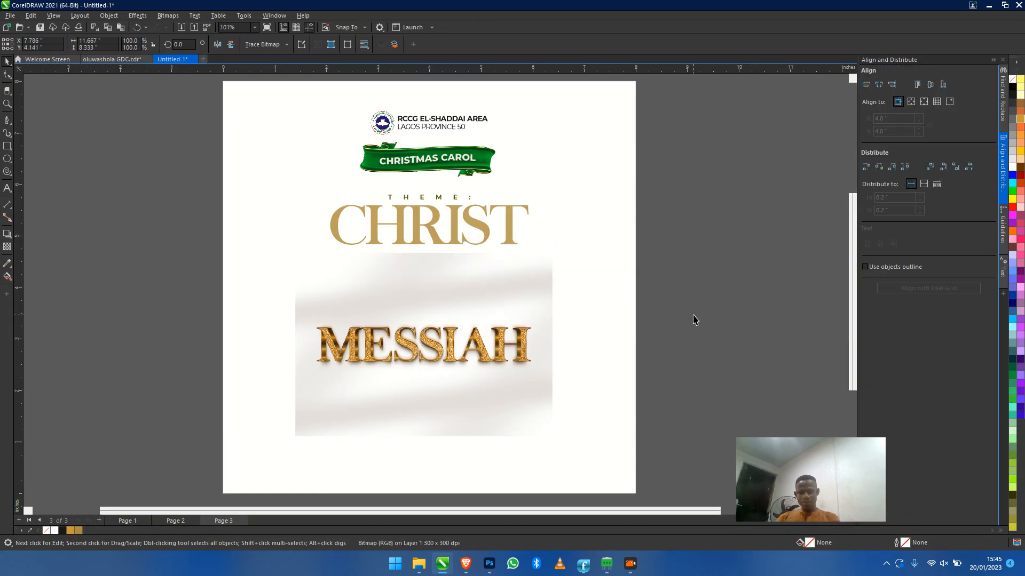
{"action": "key", "text": "ctrl+z"}
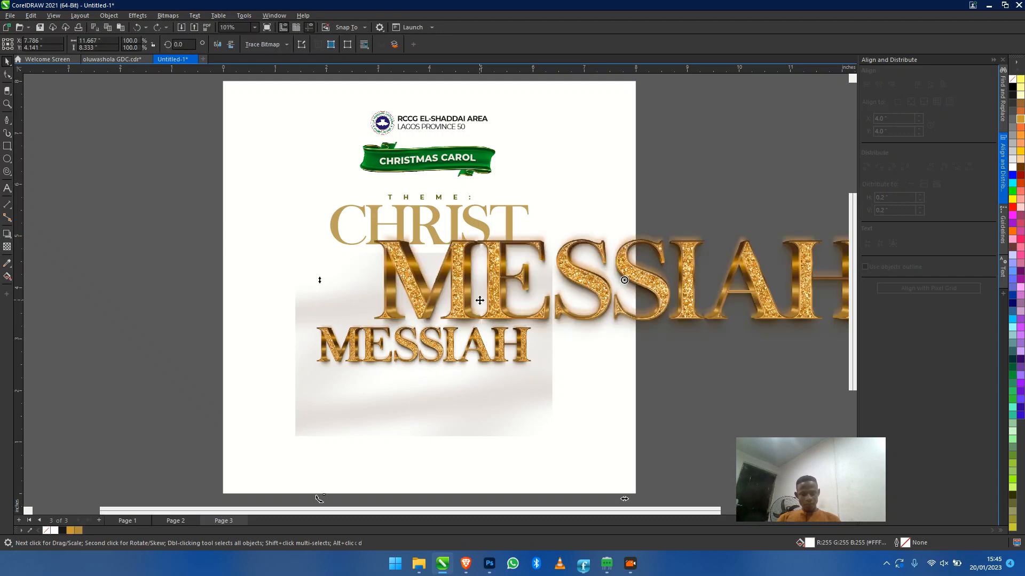
Shrink the imported transparent MESSIAH bitmap and remove the older MESSIAH bitmap with the grey shadow background
{"action": "key", "text": "shift+F2"}
{"action": "key", "text": "F8"}
{"action": "key", "text": "space"}
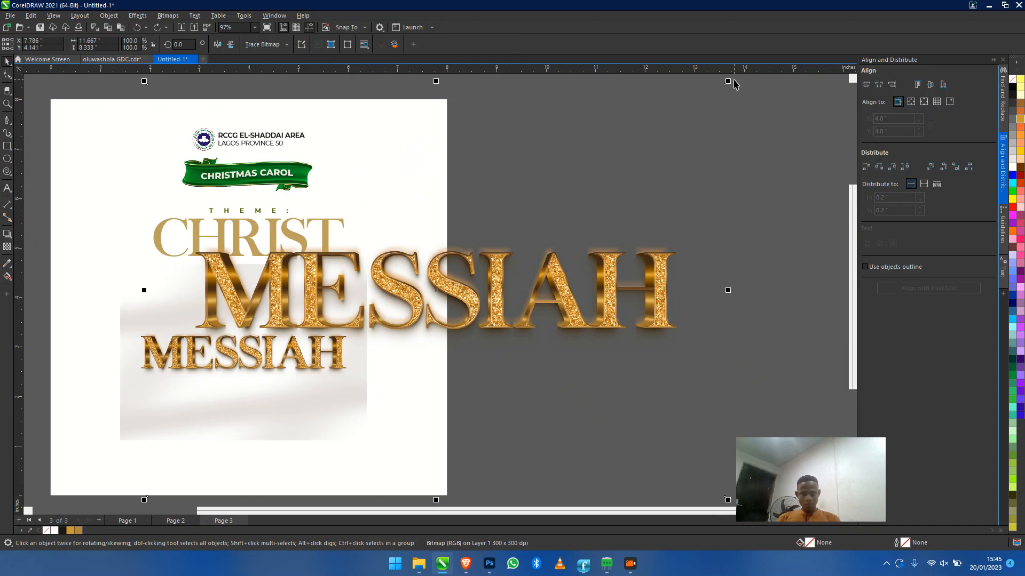
{"action": "left_click_drag", "start_coordinate": [730, 86], "coordinate": [529, 223]}
{"action": "left_click_drag", "start_coordinate": [474, 293], "coordinate": [192, 279]}
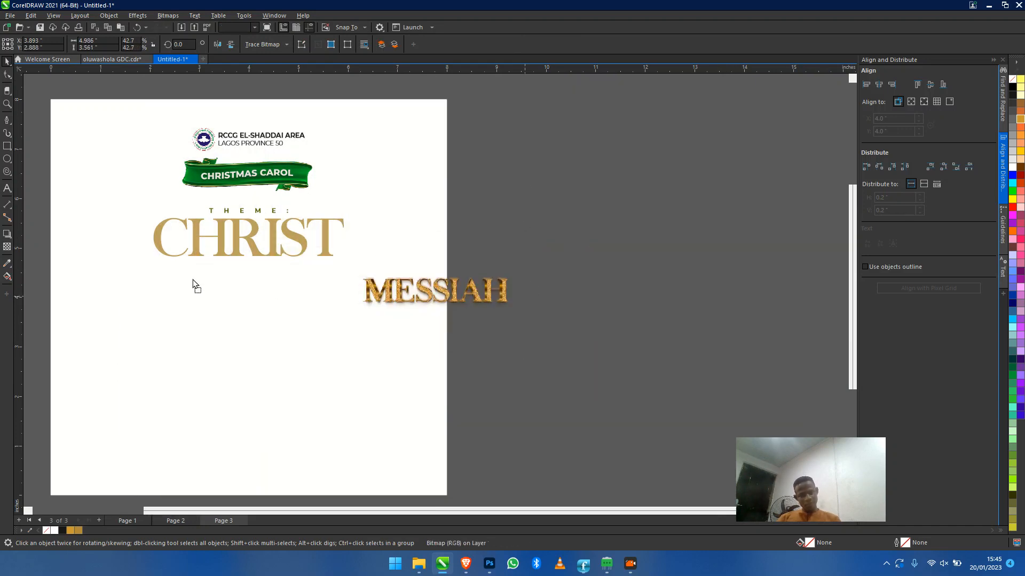
Place the MESSIAH bitmap just beneath CHRIST and enlarge it to about 58.7%
{"action": "left_click_drag", "start_coordinate": [241, 343], "coordinate": [325, 401]}
{"action": "left_click_drag", "start_coordinate": [383, 309], "coordinate": [587, 326]}
{"action": "left_click_drag", "start_coordinate": [435, 302], "coordinate": [526, 321]}
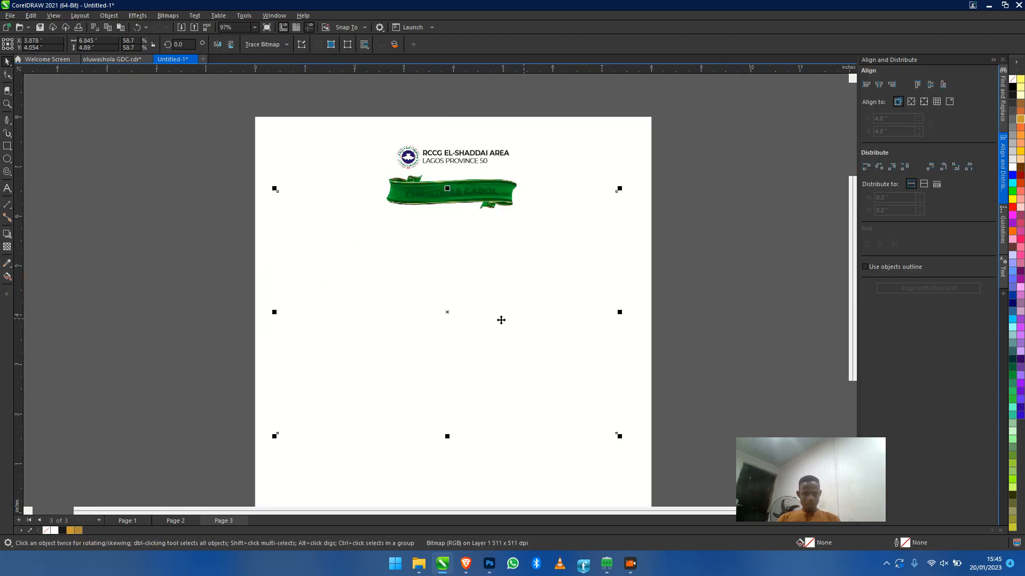
Crop the empty areas above and below MESSIAH by moving the bitmap's corner nodes with the Shape tool
{"action": "left_click", "coordinate": [6, 76]}
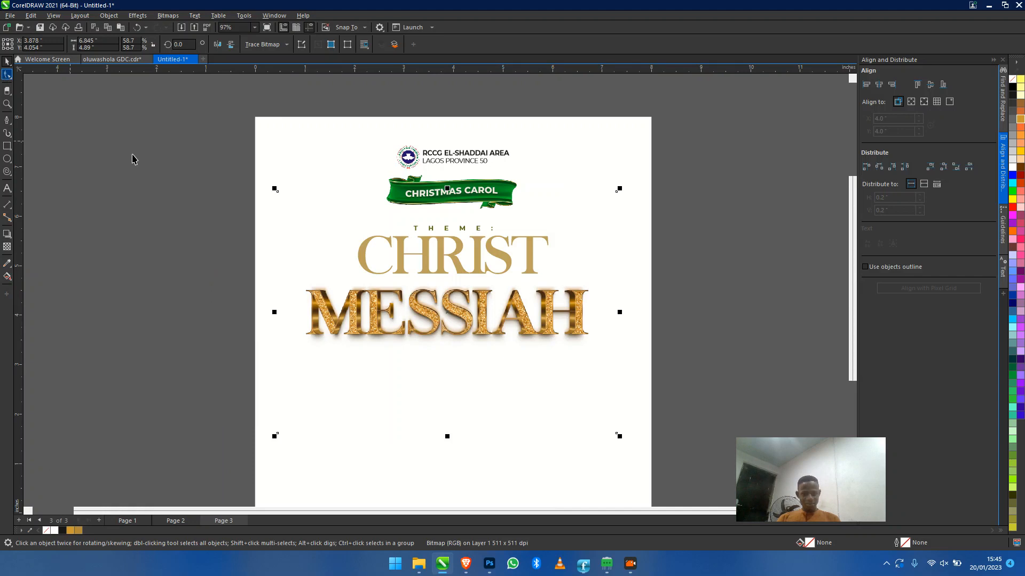
{"action": "left_click", "coordinate": [8, 75]}
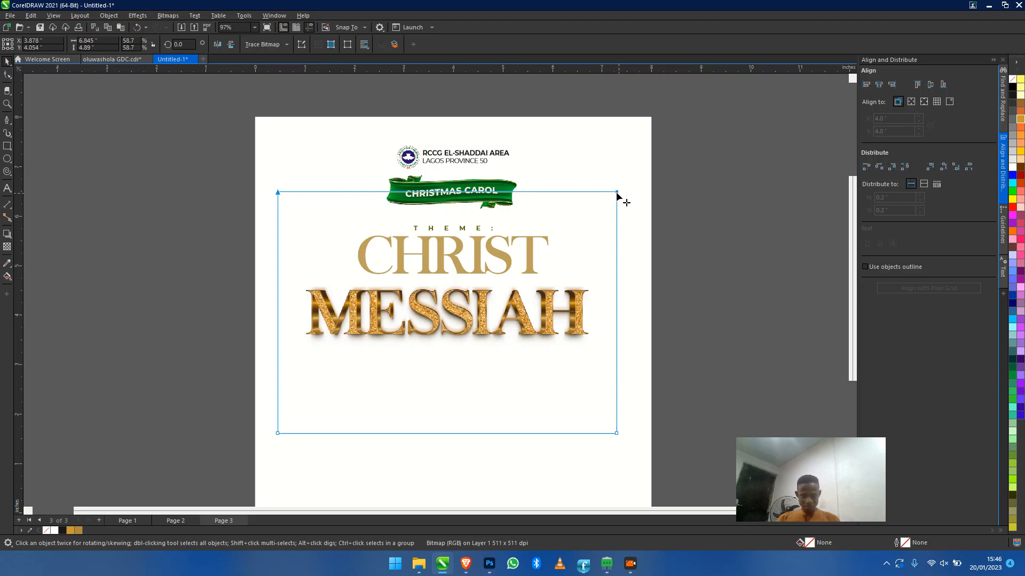
{"action": "left_click_drag", "start_coordinate": [617, 194], "coordinate": [621, 280]}
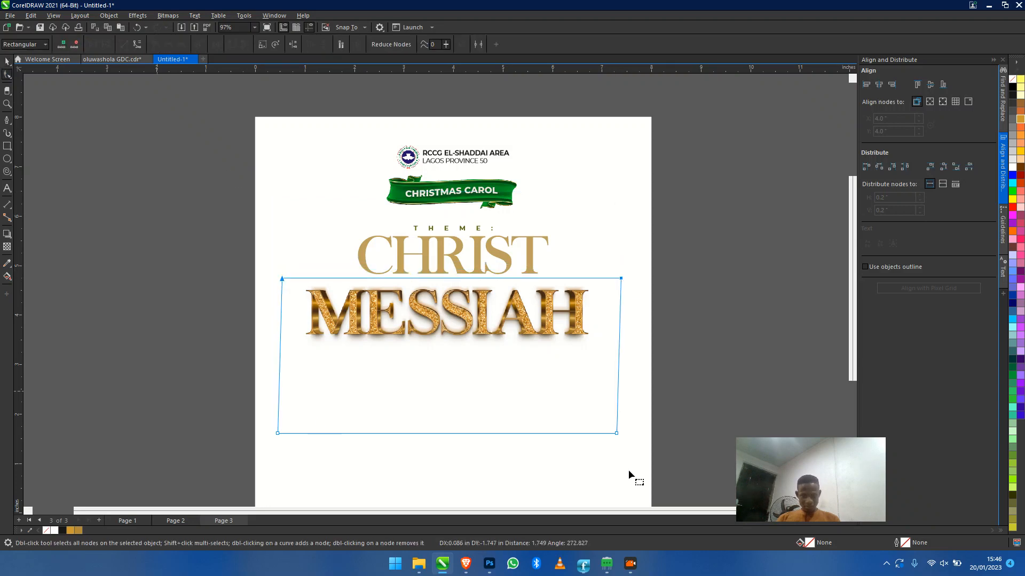
{"action": "left_click_drag", "start_coordinate": [619, 435], "coordinate": [638, 359]}
{"action": "key", "text": "space"}
Shift the cropped MESSIAH bitmap sideways under CHRIST and enlarge it slightly
{"action": "left_click_drag", "start_coordinate": [545, 314], "coordinate": [558, 314]}
{"action": "left_click", "coordinate": [569, 314]}
{"action": "left_click", "coordinate": [646, 356]}
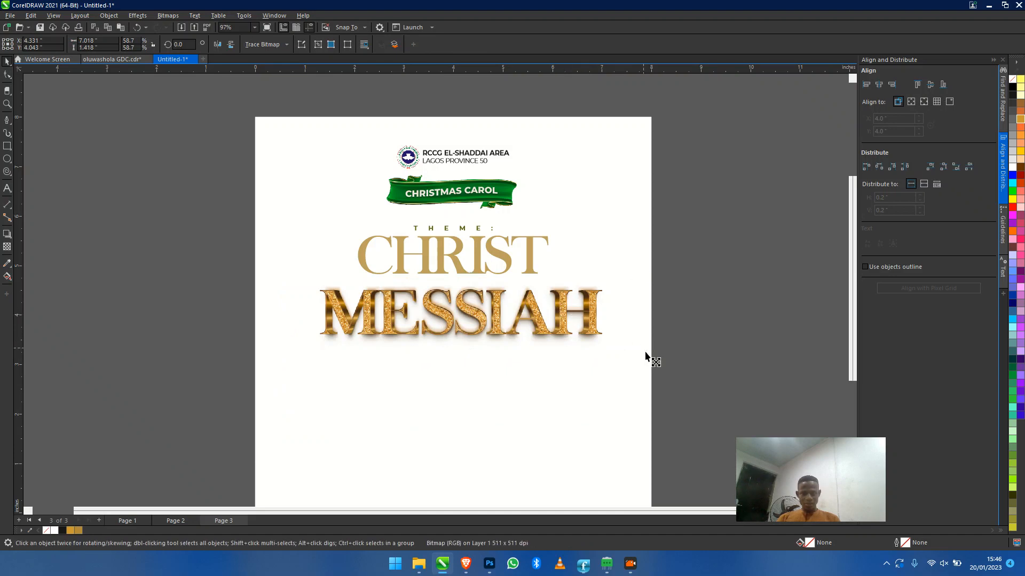
{"action": "left_click_drag", "start_coordinate": [645, 356], "coordinate": [664, 359]}
Check the reference flyer on page 2 and add the word "the" between CHRIST and MESSIAH in Aline Signature at 40 pt
{"action": "left_click", "coordinate": [845, 412]}
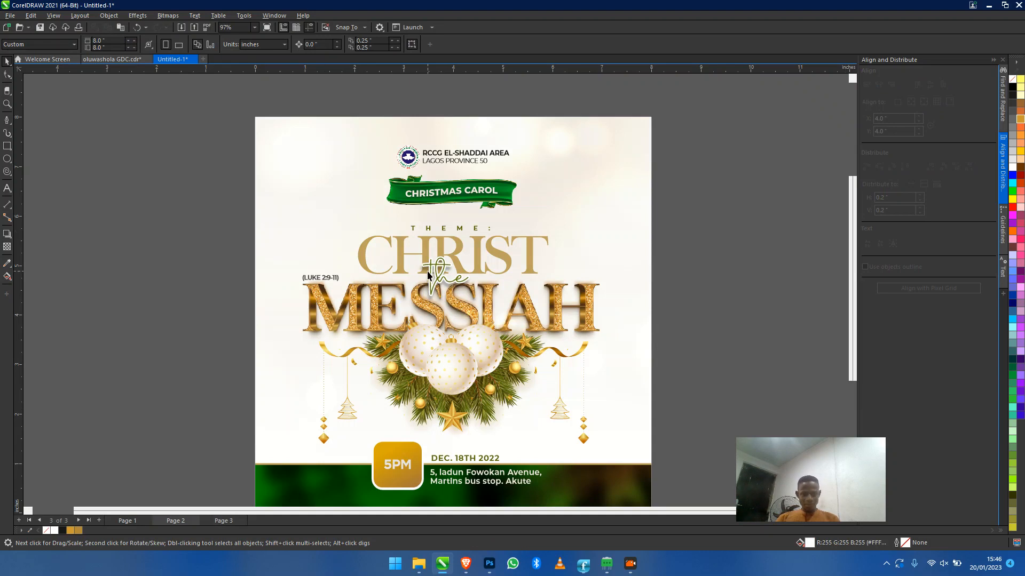
{"action": "left_click", "coordinate": [427, 272]}
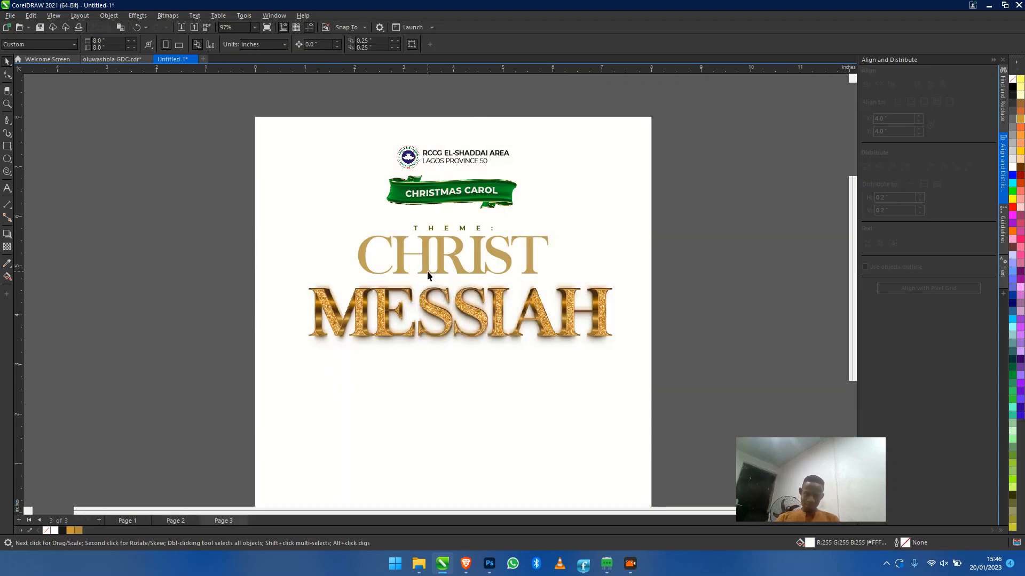
{"action": "left_click", "coordinate": [427, 270]}
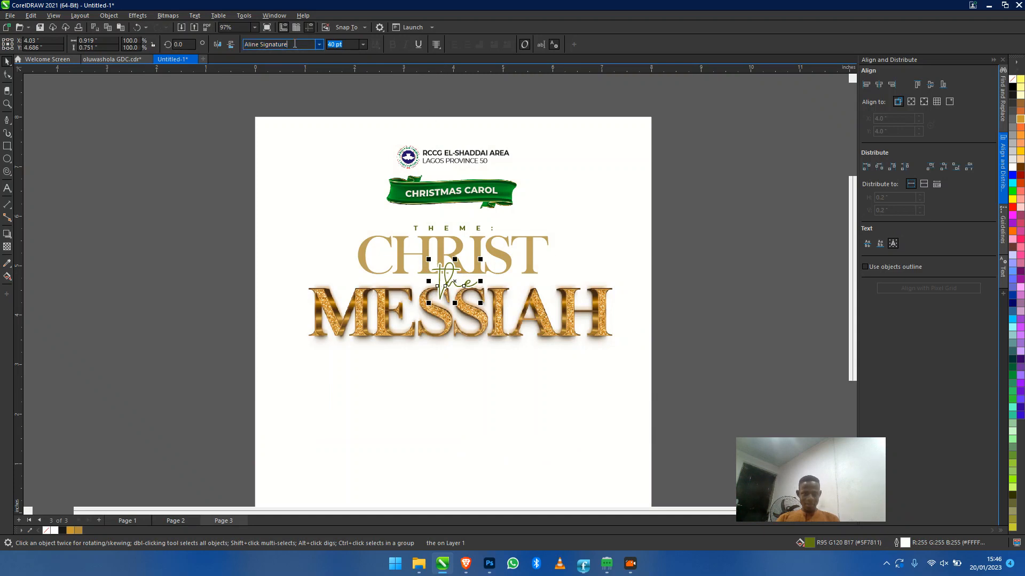
Copy the (LUKE 2:9-11) scripture text from page 2 and paste it onto page 3
{"action": "left_click_drag", "start_coordinate": [476, 283], "coordinate": [446, 274]}
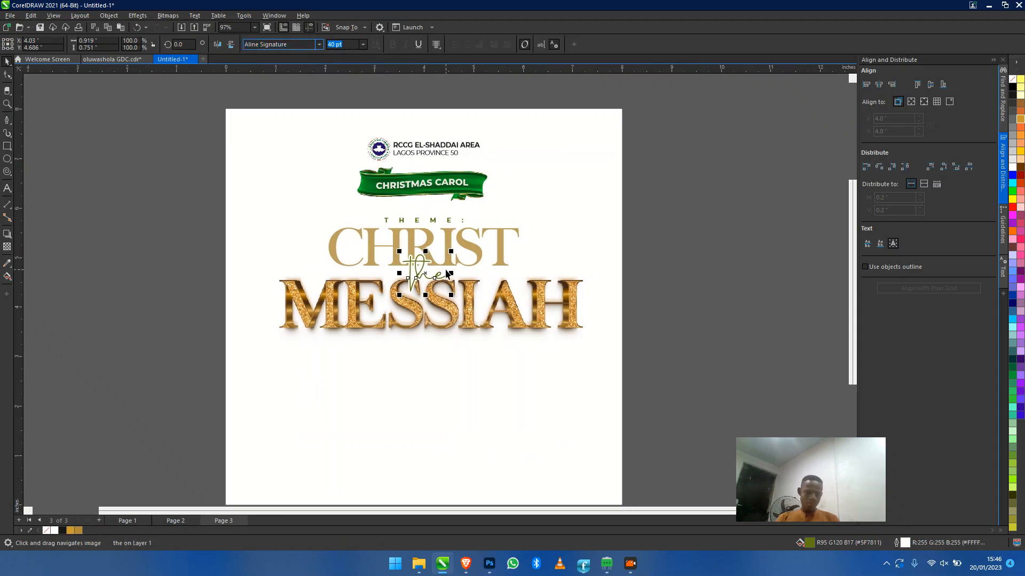
{"action": "left_click_drag", "start_coordinate": [391, 309], "coordinate": [416, 291]}
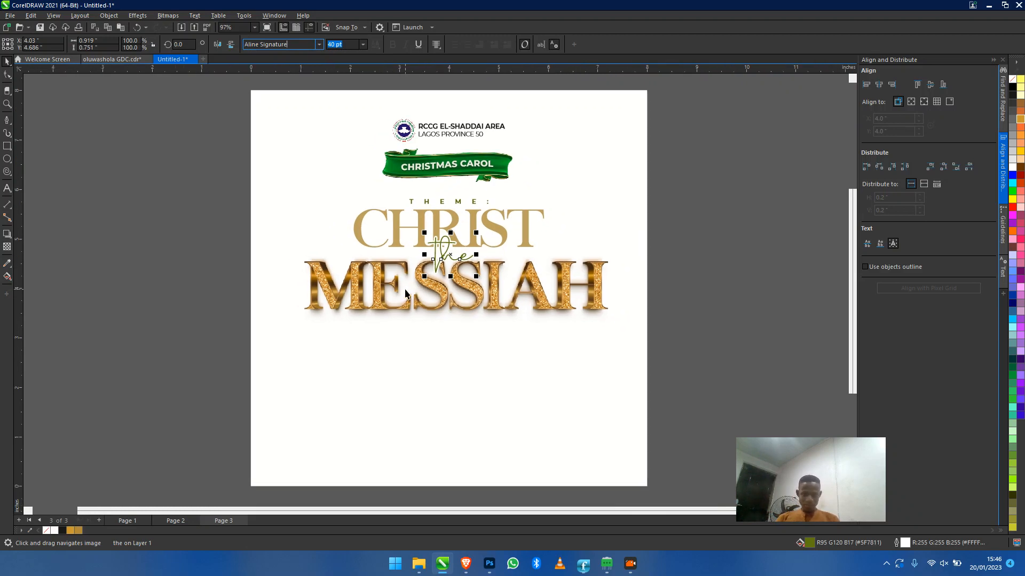
{"action": "left_click", "coordinate": [725, 297]}
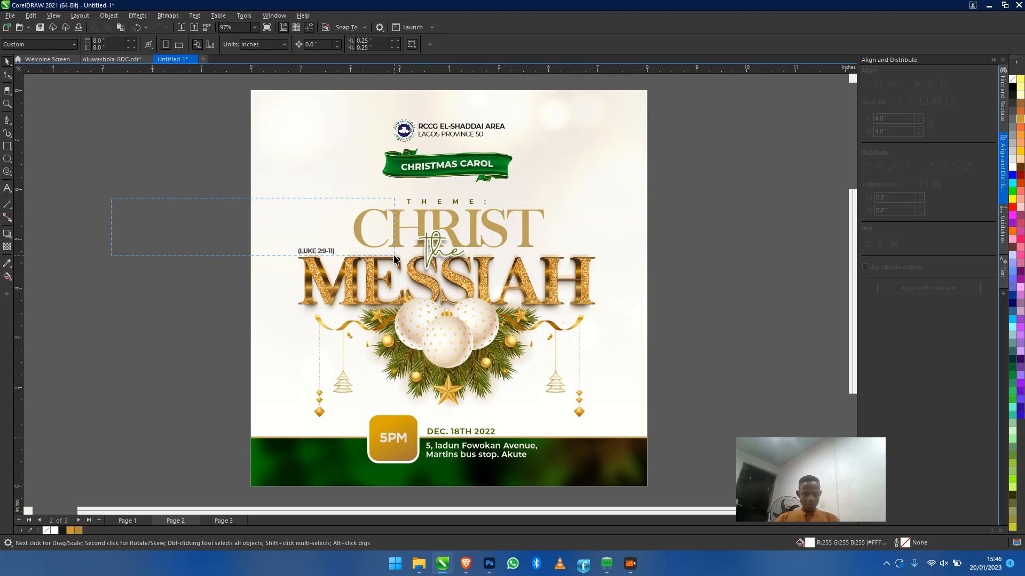
{"action": "left_click_drag", "start_coordinate": [394, 259], "coordinate": [392, 271]}
{"action": "key", "text": "Page_Down"}
{"action": "key", "text": "ctrl+v"}
{"action": "left_click", "coordinate": [521, 316]}
{"action": "scroll", "coordinate": [483, 344], "scroll_direction": "down", "scroll_amount": 1}
{"action": "key", "text": "Page_Up"}
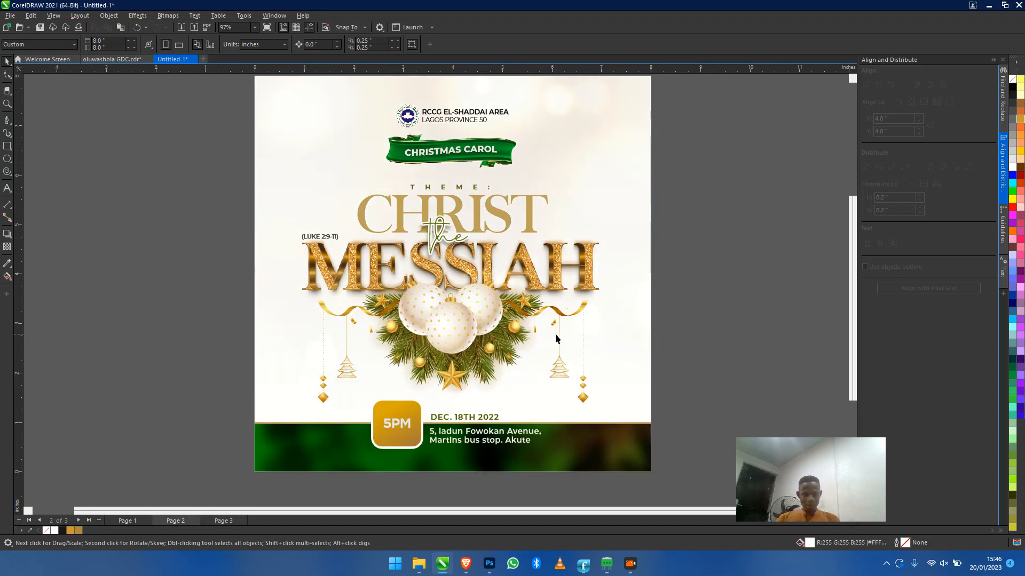
Try to move a glow piece of the ornament arrangement to the page edge, undo it, and select the whole arrangement
{"action": "left_click_drag", "start_coordinate": [501, 337], "coordinate": [675, 338]}
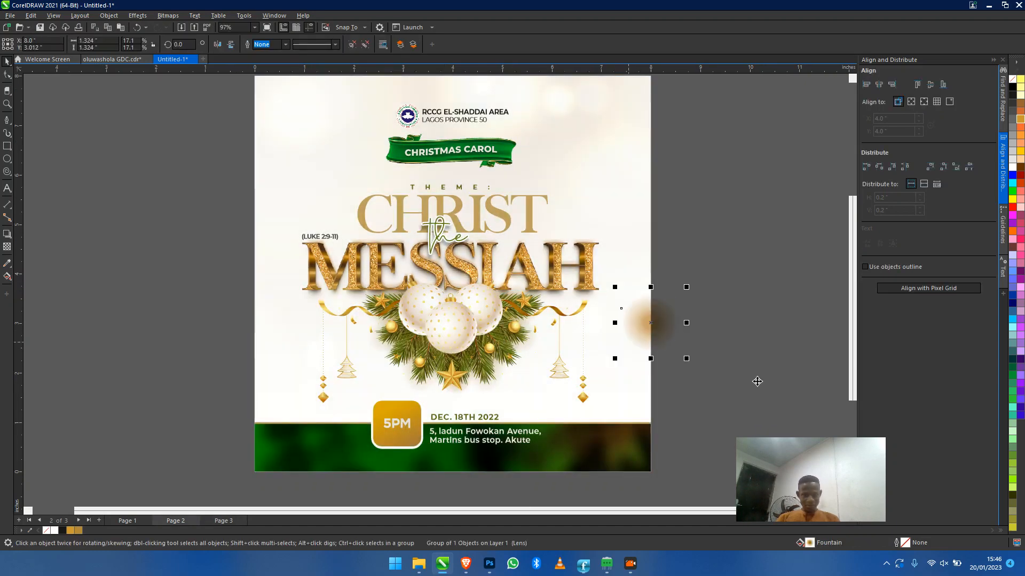
{"action": "key", "text": "ctrl+z"}
{"action": "left_click_drag", "start_coordinate": [743, 422], "coordinate": [255, 244]}
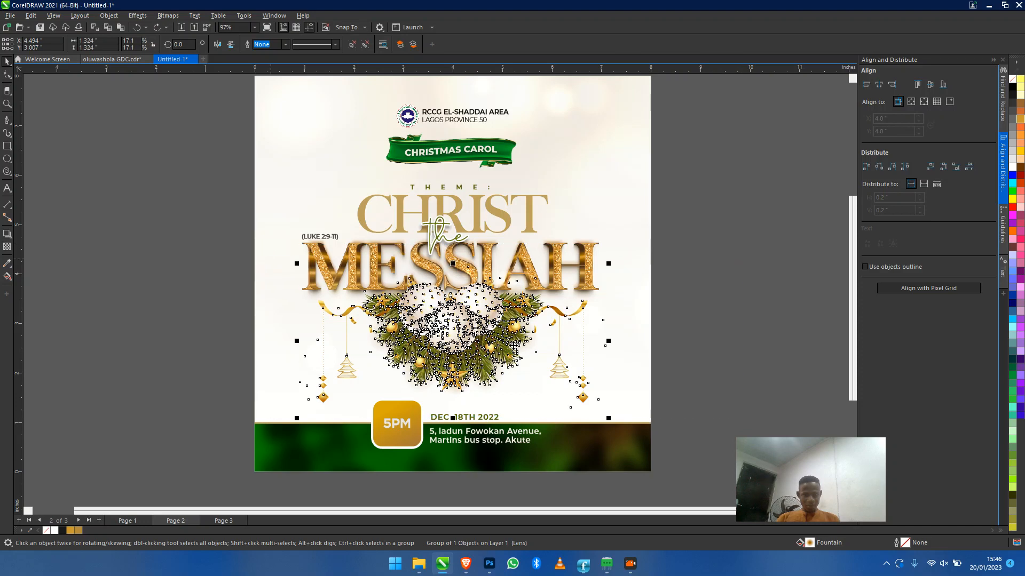
Shift the green CHRISTMAS CAROL banner on page 2 slightly right and down
{"action": "left_click", "coordinate": [512, 153]}
{"action": "mouse_move", "coordinate": [511, 154]}
{"action": "left_mouse_down"}
{"action": "mouse_move", "coordinate": [589, 166]}
{"action": "mouse_move", "coordinate": [515, 152]}
{"action": "left_mouse_up"}
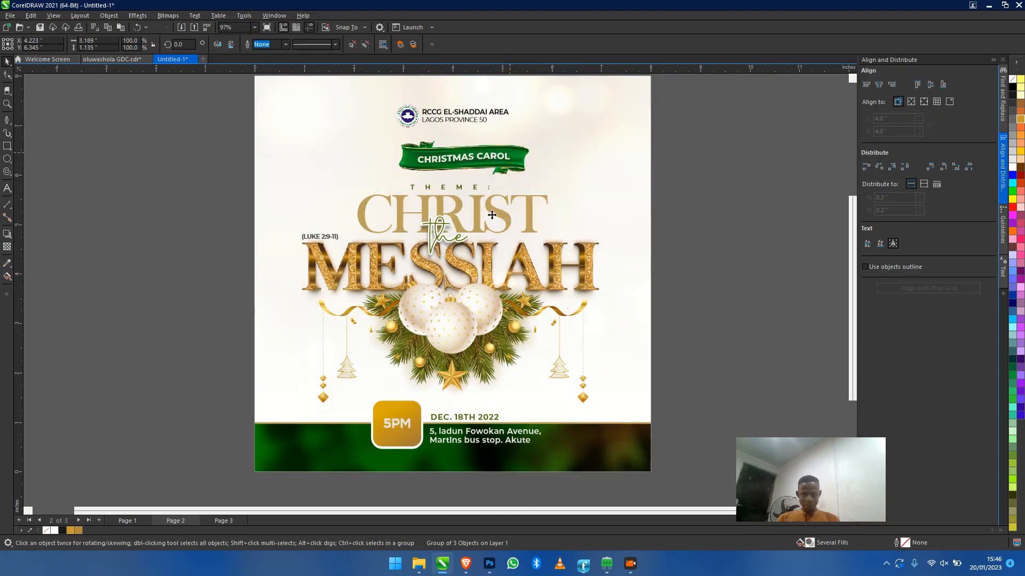
{"action": "left_click", "coordinate": [473, 372]}
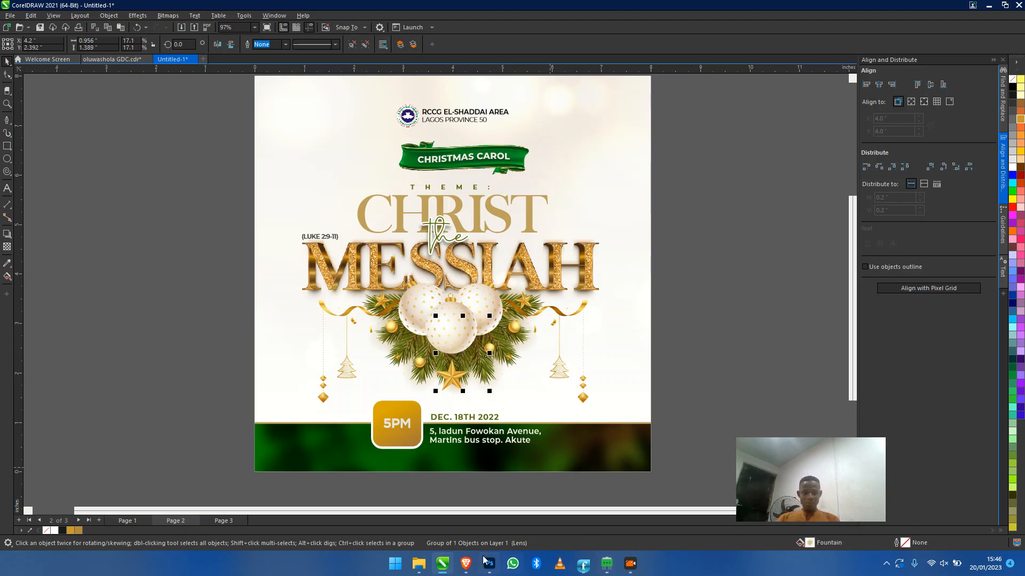
Switch to the Brave browser and search Freepik for "xmas design" from its home page
{"action": "left_click", "coordinate": [468, 568]}
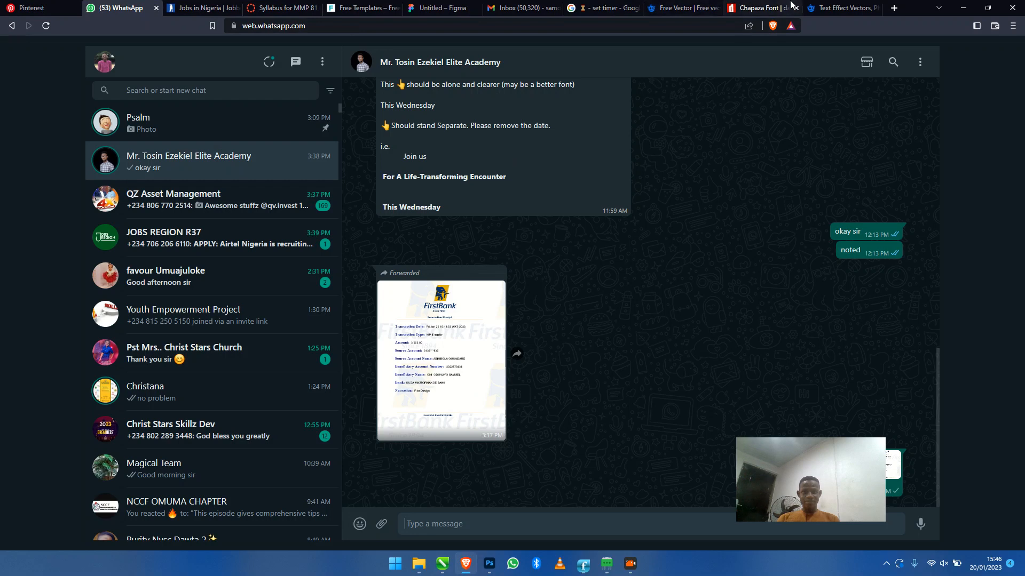
{"action": "left_click", "coordinate": [702, 4]}
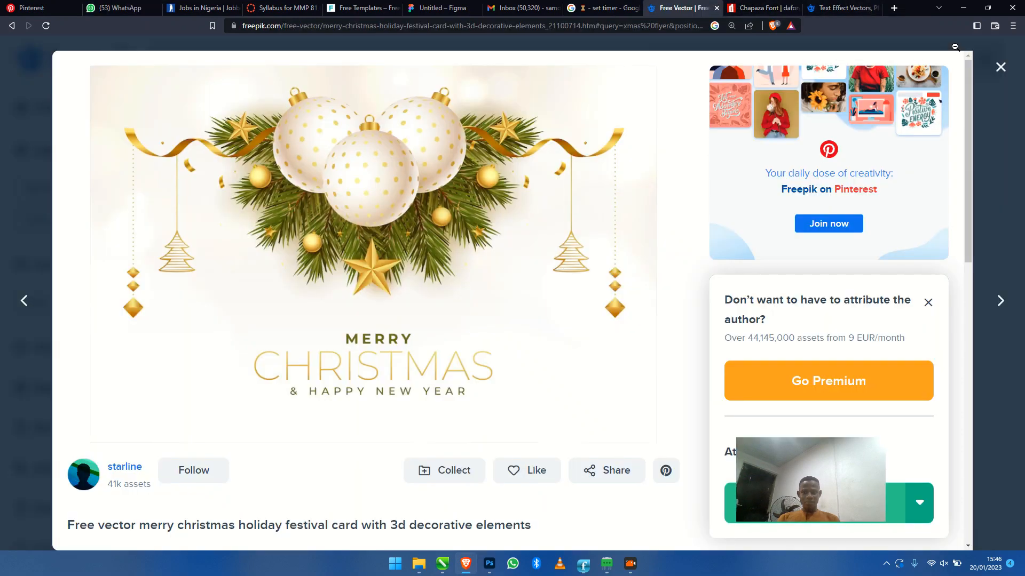
{"action": "left_click", "coordinate": [842, 7]}
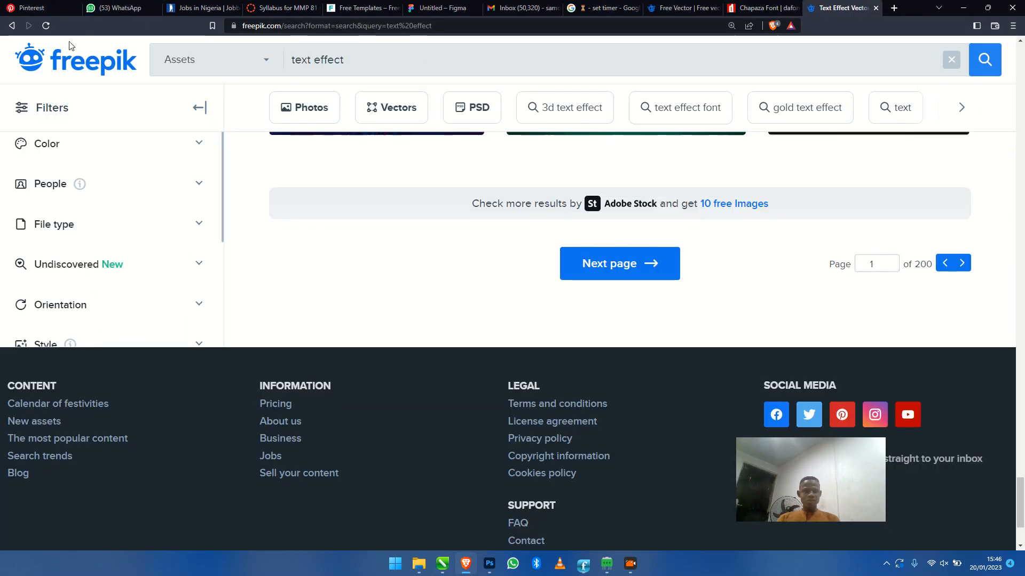
{"action": "left_click", "coordinate": [46, 61]}
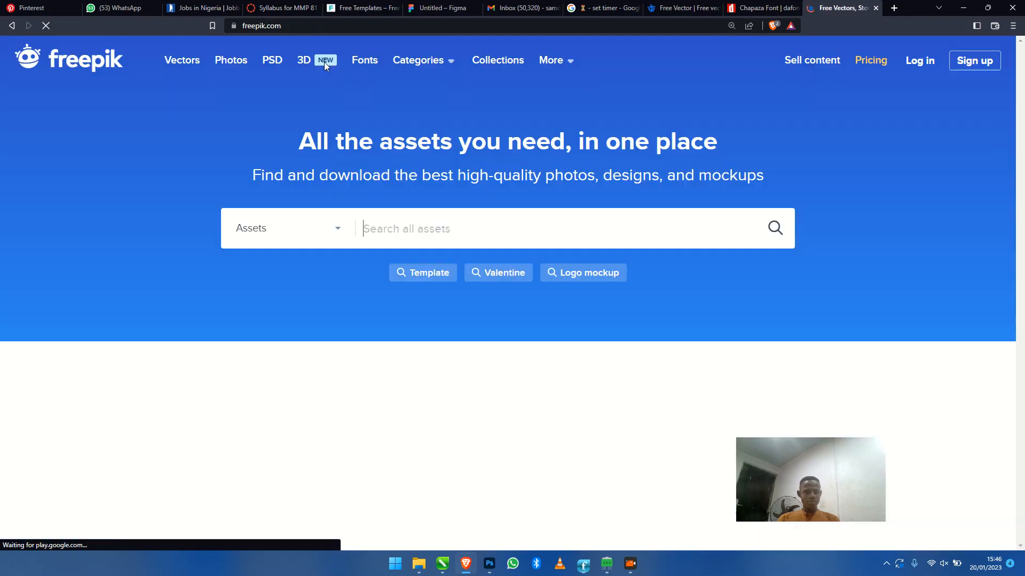
{"action": "type", "text": "xma"}
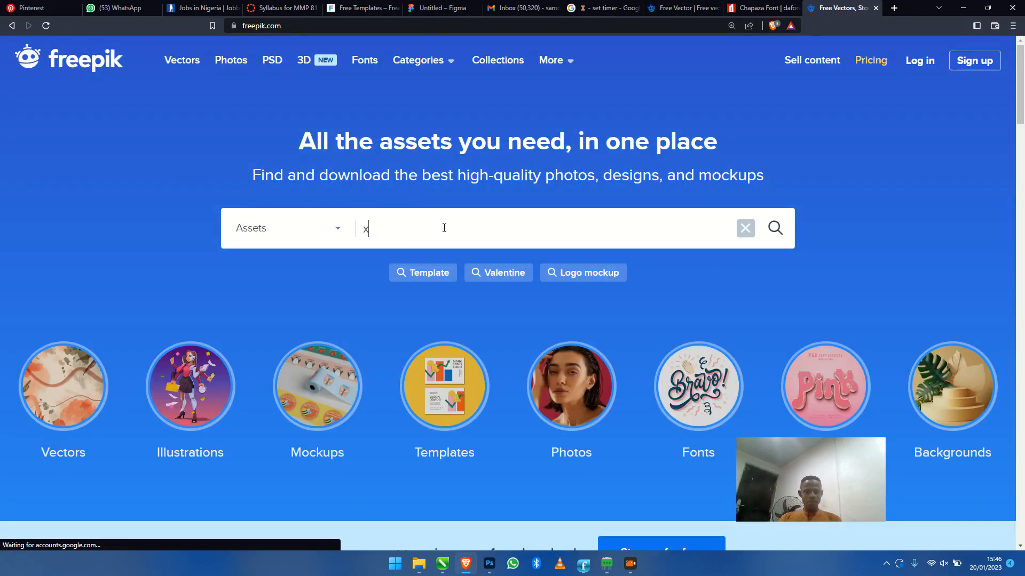
{"action": "type", "text": "s design"}
{"action": "key", "text": "Return"}
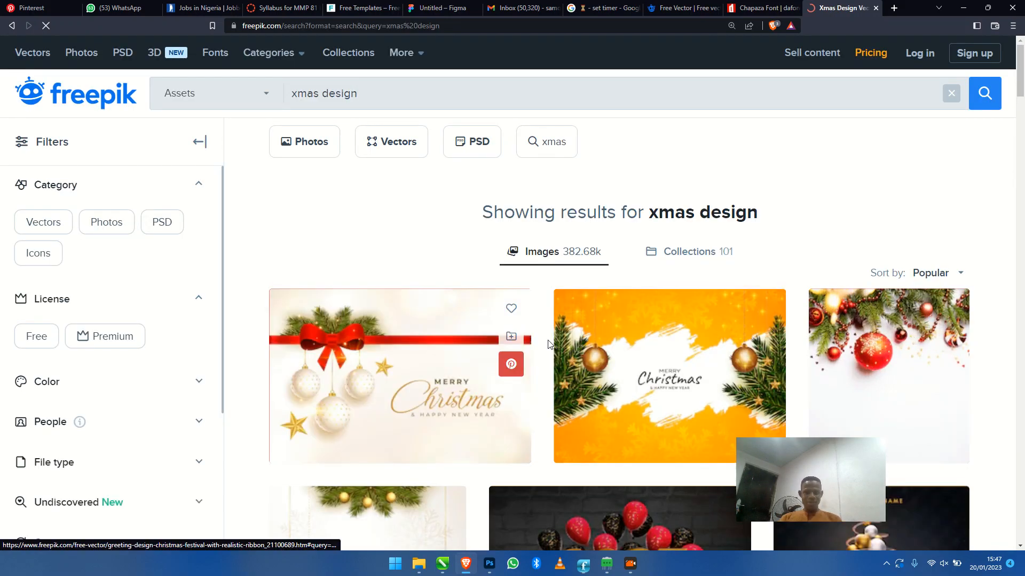
Dismiss the premium offer and look through the xmas design results for suitable Christmas artwork
{"action": "scroll", "coordinate": [423, 340], "scroll_direction": "down", "scroll_amount": 5}
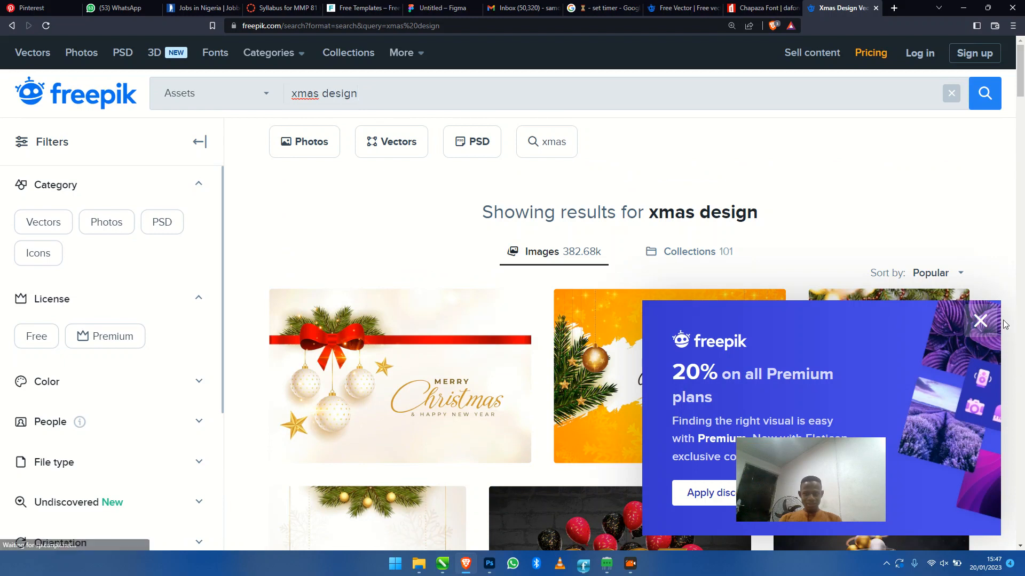
{"action": "left_click", "coordinate": [980, 320]}
{"action": "scroll", "coordinate": [570, 293], "scroll_direction": "down", "scroll_amount": 6}
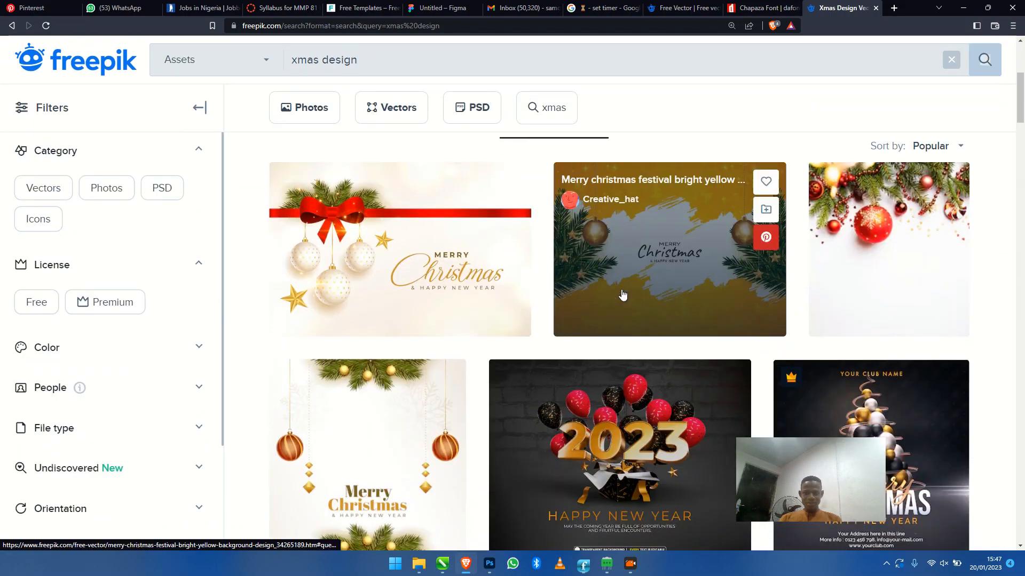
{"action": "scroll", "coordinate": [760, 292], "scroll_direction": "down", "scroll_amount": 4}
{"action": "scroll", "coordinate": [591, 360], "scroll_direction": "down", "scroll_amount": 15}
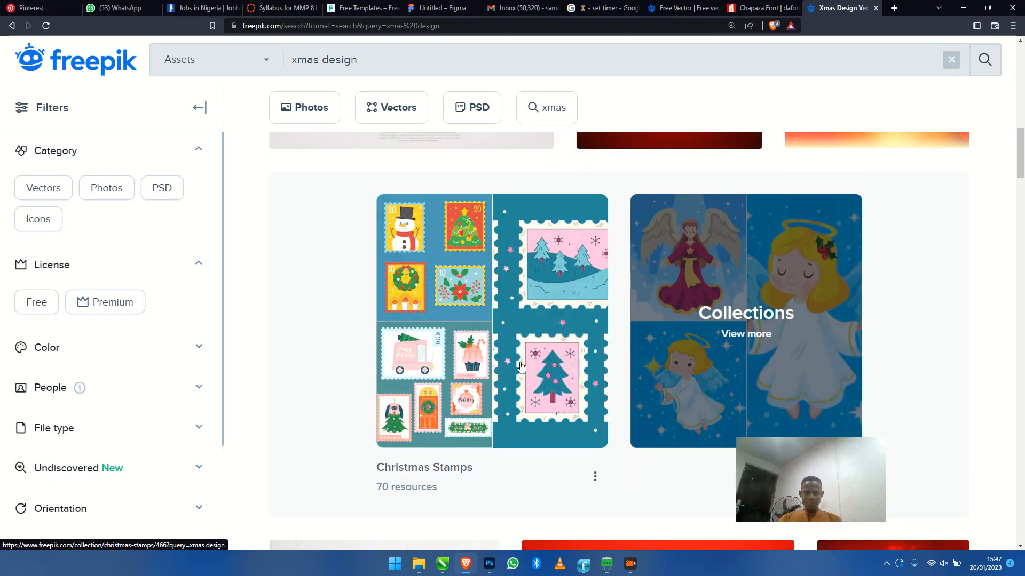
{"action": "scroll", "coordinate": [591, 361], "scroll_direction": "down", "scroll_amount": 12}
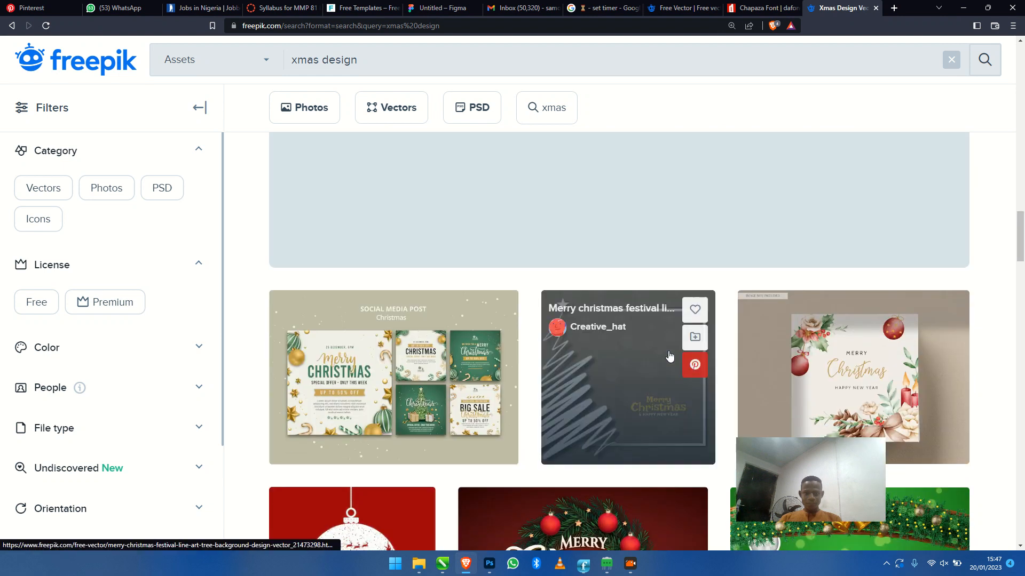
{"action": "scroll", "coordinate": [575, 312], "scroll_direction": "down", "scroll_amount": 12}
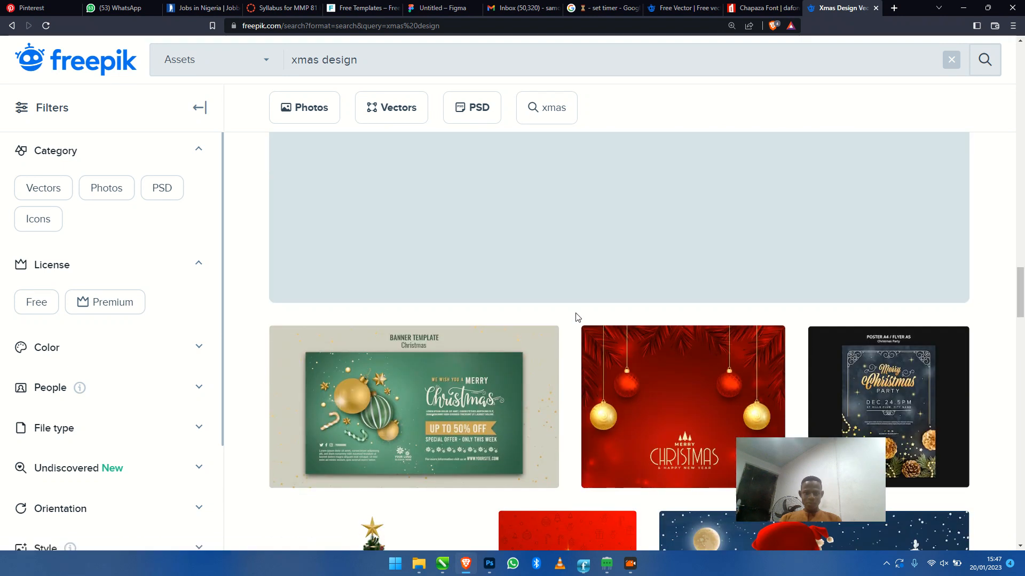
{"action": "scroll", "coordinate": [482, 262], "scroll_direction": "down", "scroll_amount": 5}
Refine the Freepik search to "xmas flyer design" and look through the resulting flyers
{"action": "left_click", "coordinate": [321, 61]}
{"action": "type", "text": "flyer"}
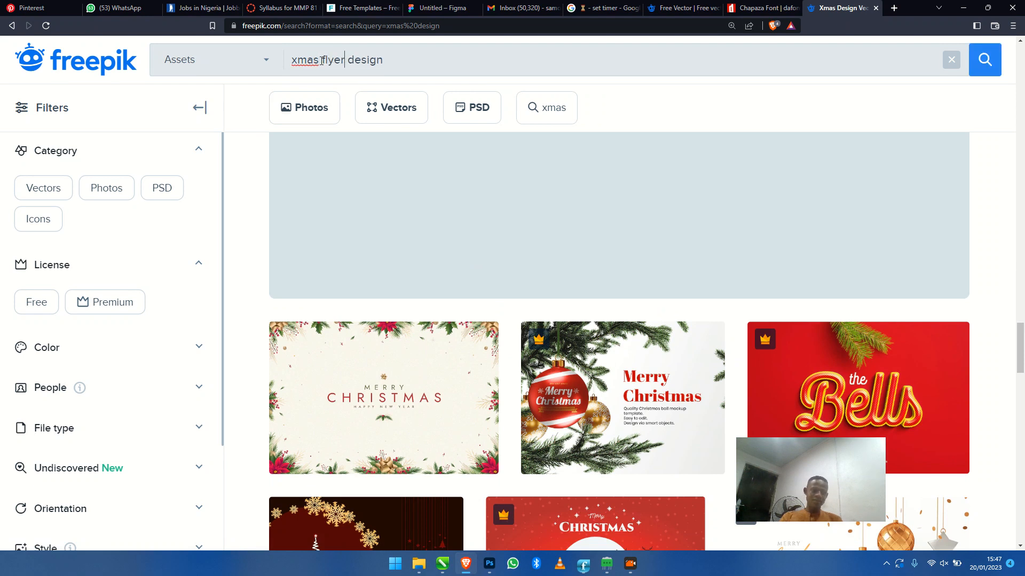
{"action": "key", "text": "Return"}
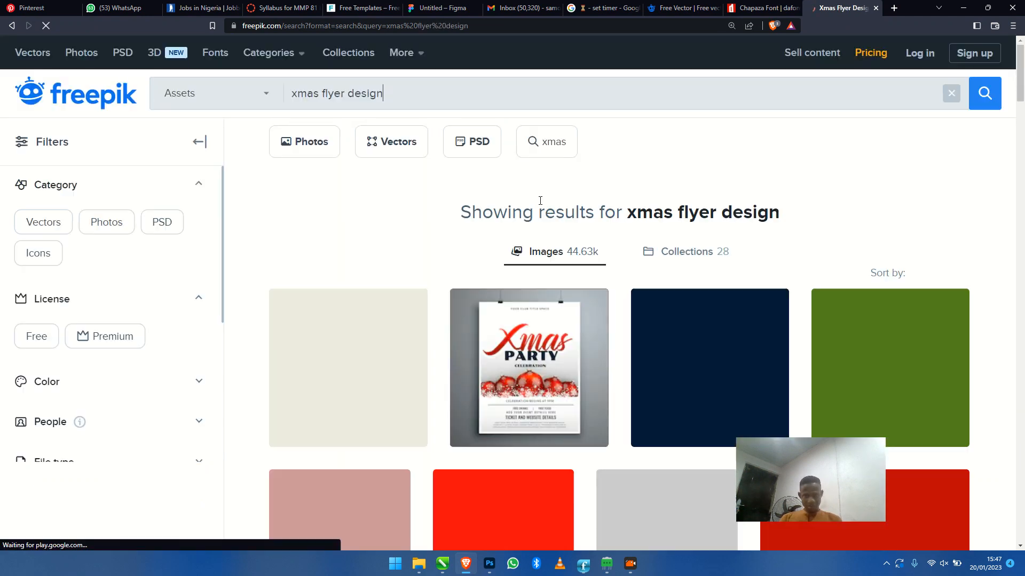
{"action": "scroll", "coordinate": [992, 281], "scroll_direction": "down", "scroll_amount": 10}
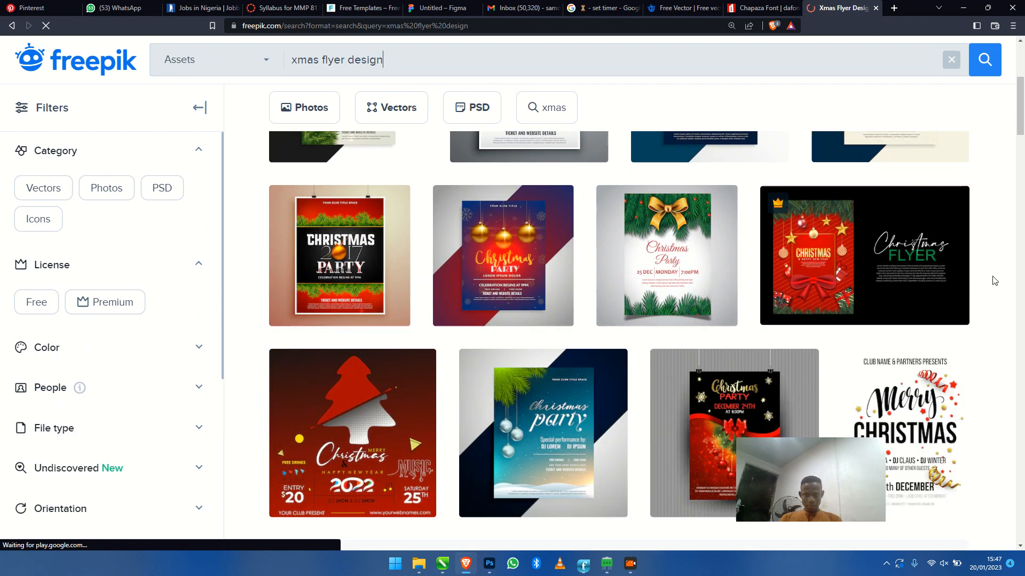
{"action": "scroll", "coordinate": [995, 281], "scroll_direction": "down", "scroll_amount": 15}
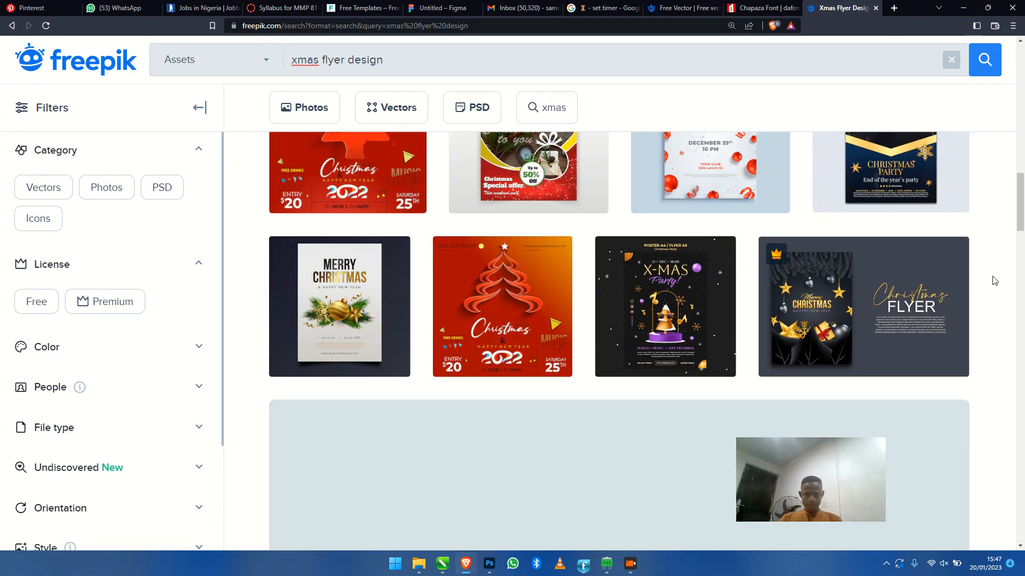
{"action": "scroll", "coordinate": [987, 282], "scroll_direction": "down", "scroll_amount": 6}
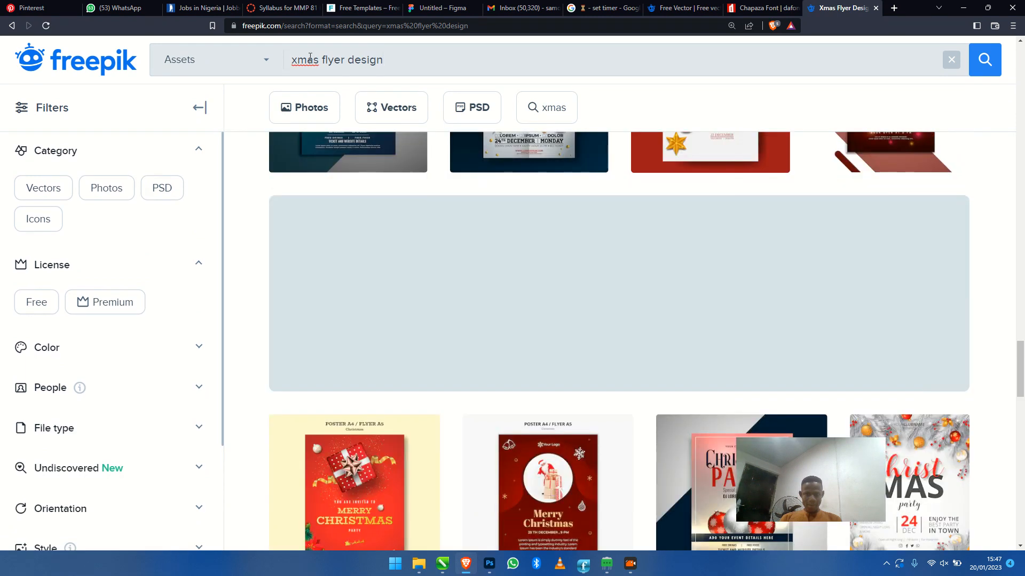
Return to the earlier "xmas flyer" results and open the Merry Christmas festival card with 3D decorative elements
{"action": "left_click", "coordinate": [650, 7]}
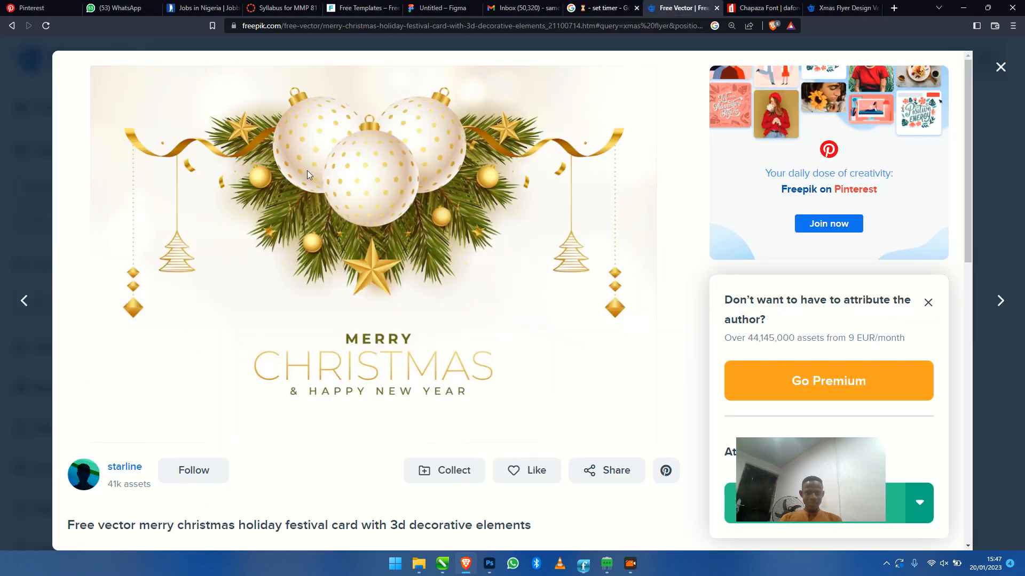
{"action": "left_click", "coordinate": [1000, 67]}
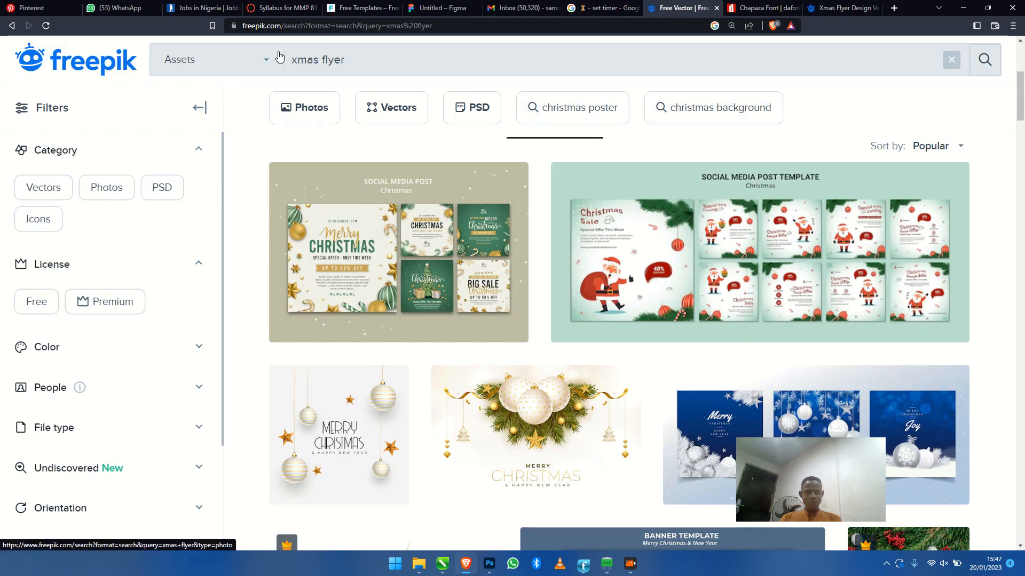
{"action": "left_click", "coordinate": [352, 59]}
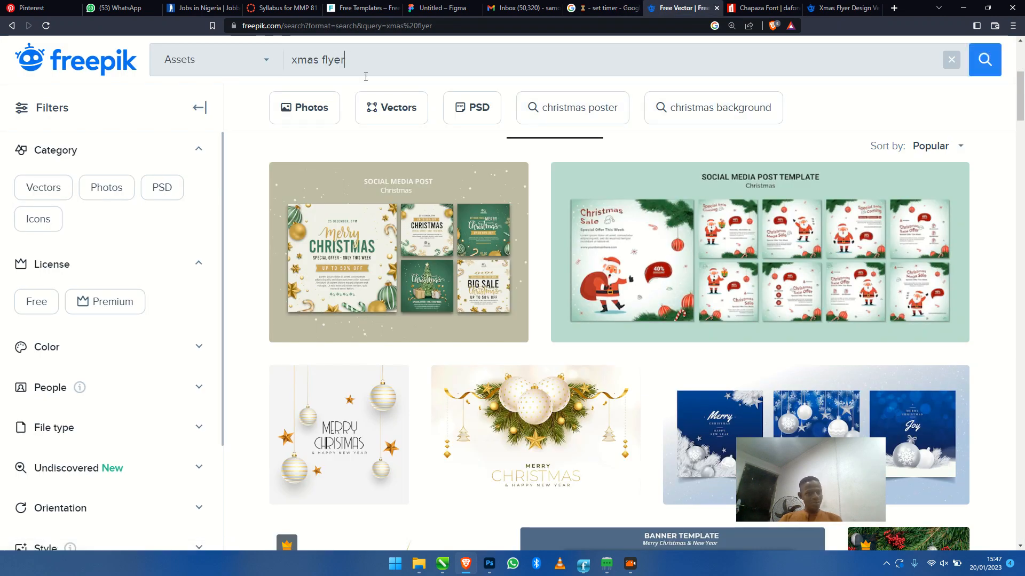
{"action": "scroll", "coordinate": [530, 247], "scroll_direction": "down", "scroll_amount": 5}
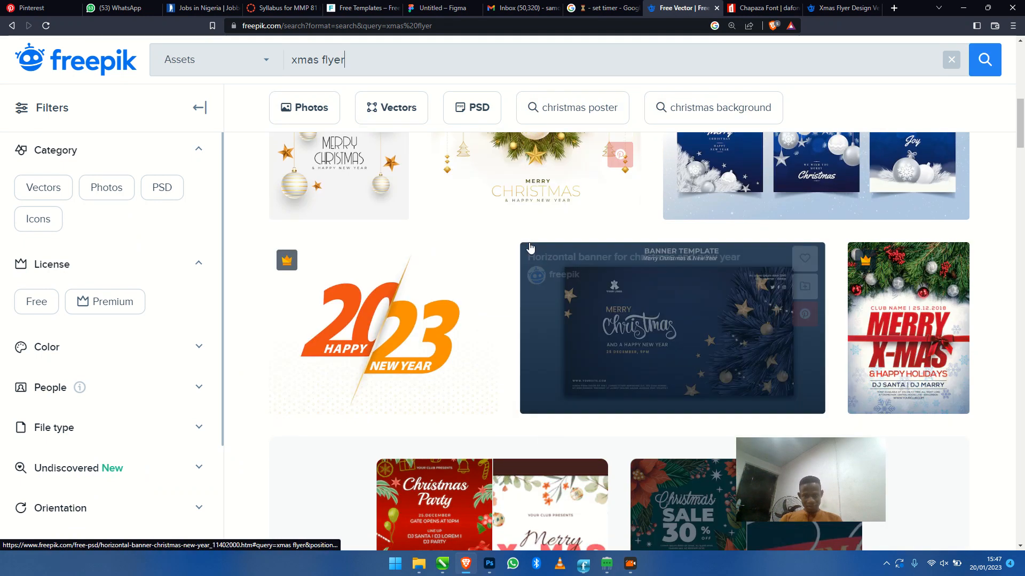
{"action": "left_click", "coordinate": [549, 167]}
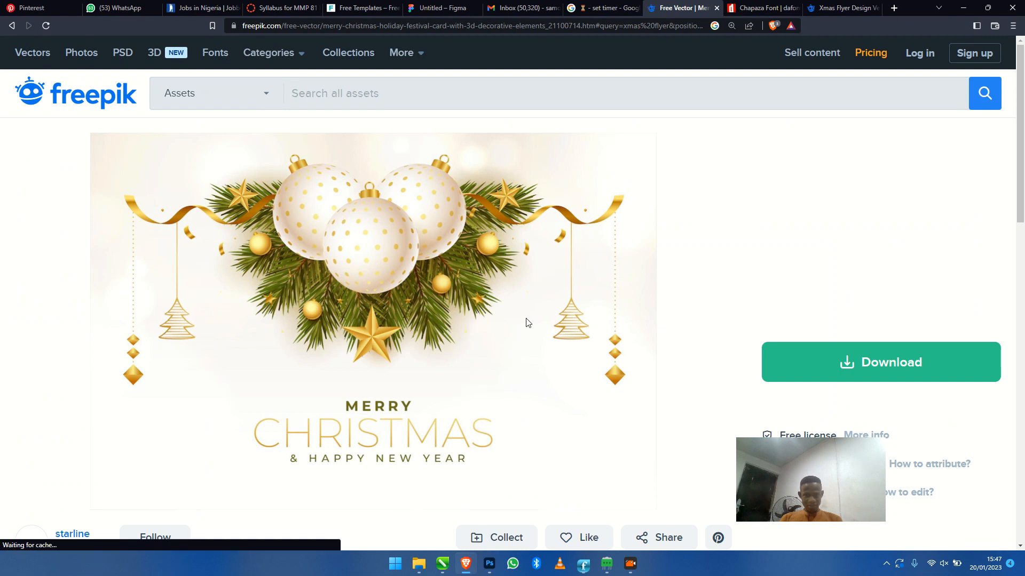
Try to download the Merry Christmas festival card vector for free and return to its asset page
{"action": "key", "text": "alt+Tab"}
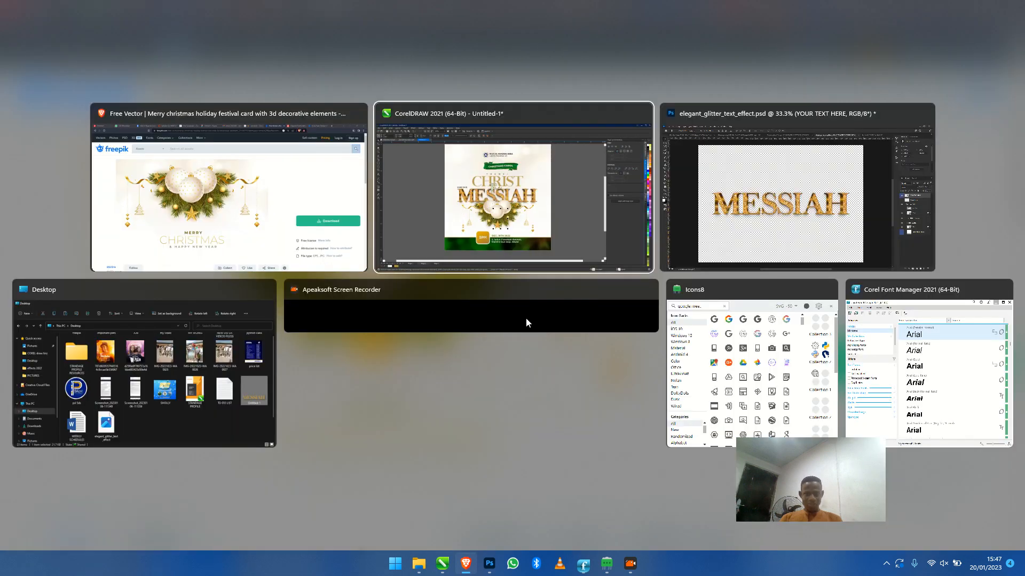
{"action": "key", "text": "alt+Tab"}
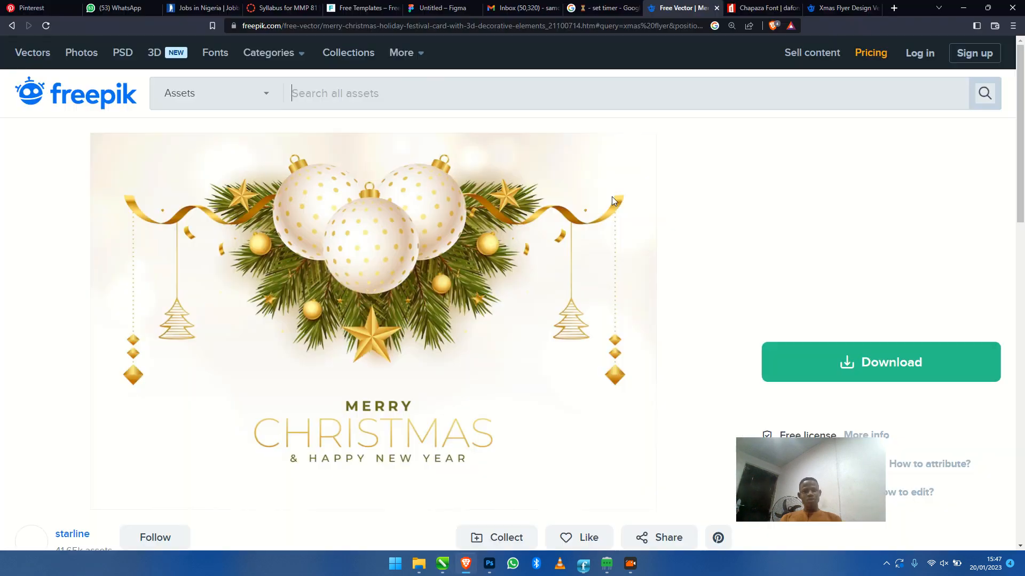
{"action": "left_click", "coordinate": [875, 373]}
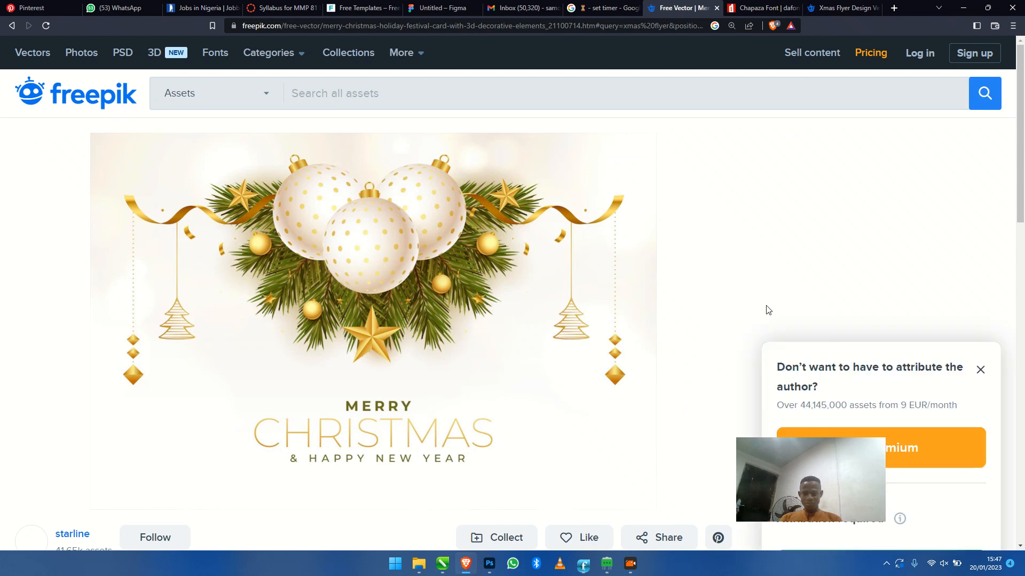
{"action": "scroll", "coordinate": [766, 308], "scroll_direction": "down", "scroll_amount": 10}
{"action": "scroll", "coordinate": [848, 245], "scroll_direction": "up", "scroll_amount": 5}
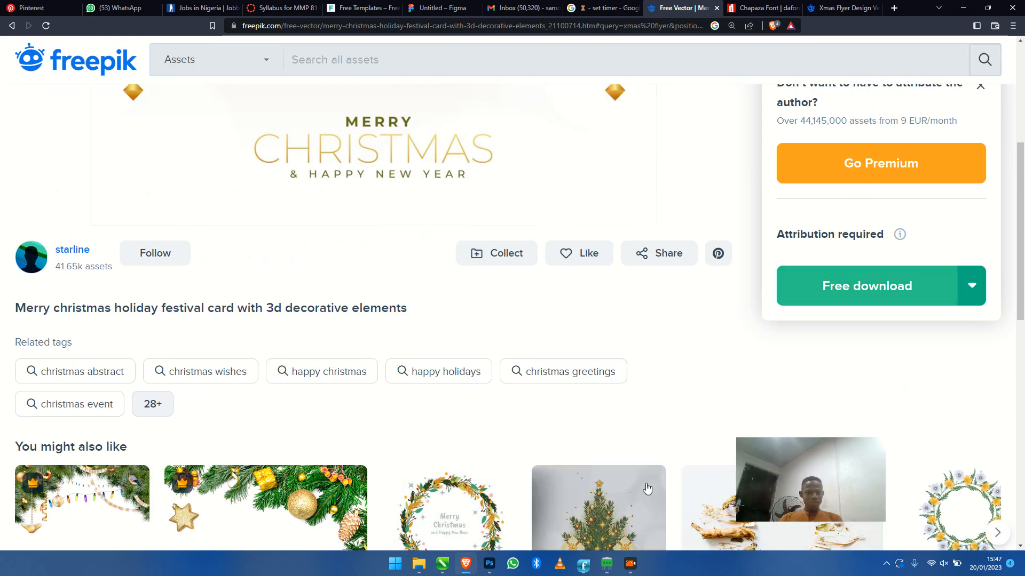
{"action": "left_click", "coordinate": [912, 302]}
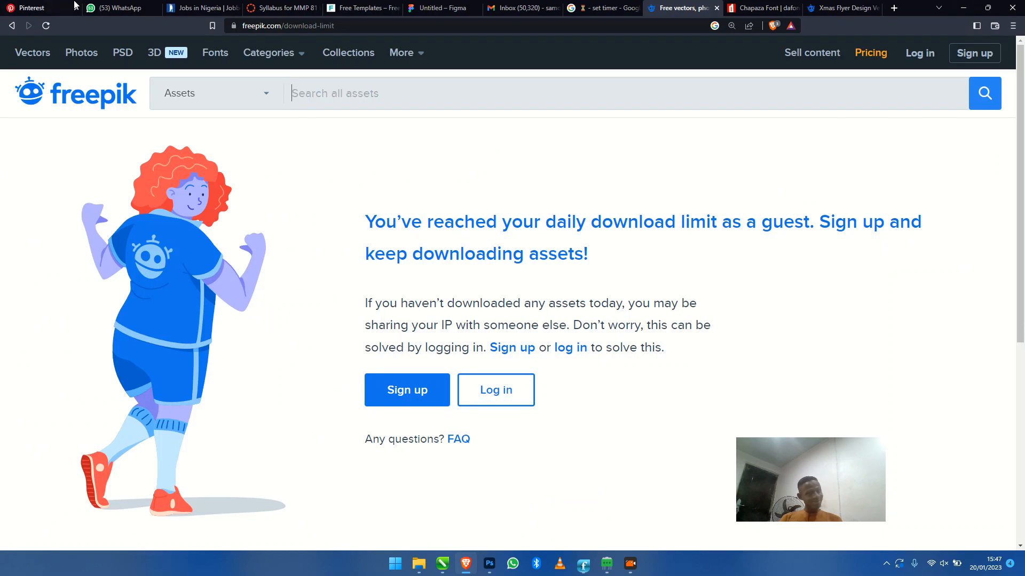
{"action": "left_click", "coordinate": [11, 26]}
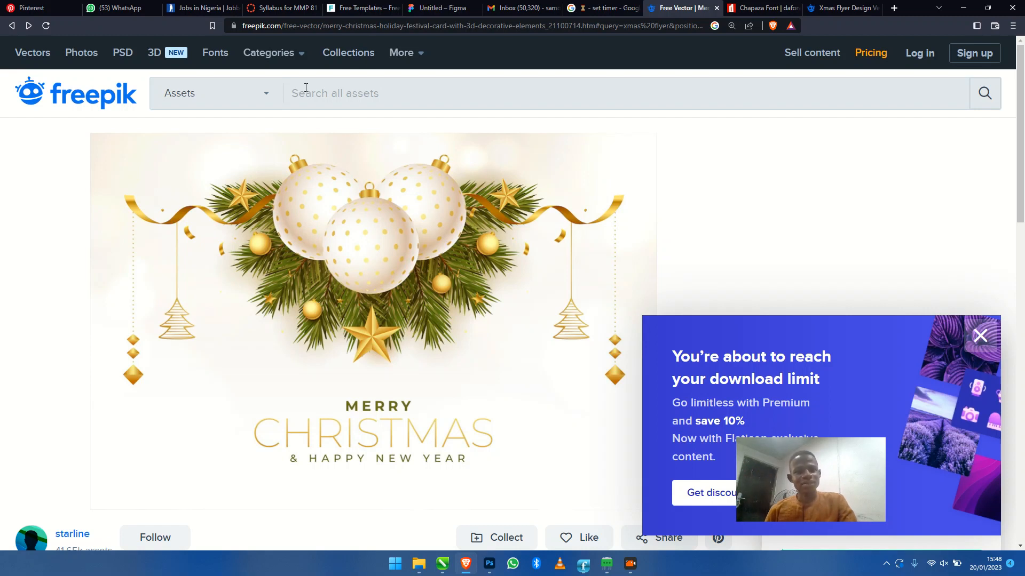
Return to the "xmas flyer" results on Freepik and open the free super natal of offers social media PSD
{"action": "left_click", "coordinate": [13, 27]}
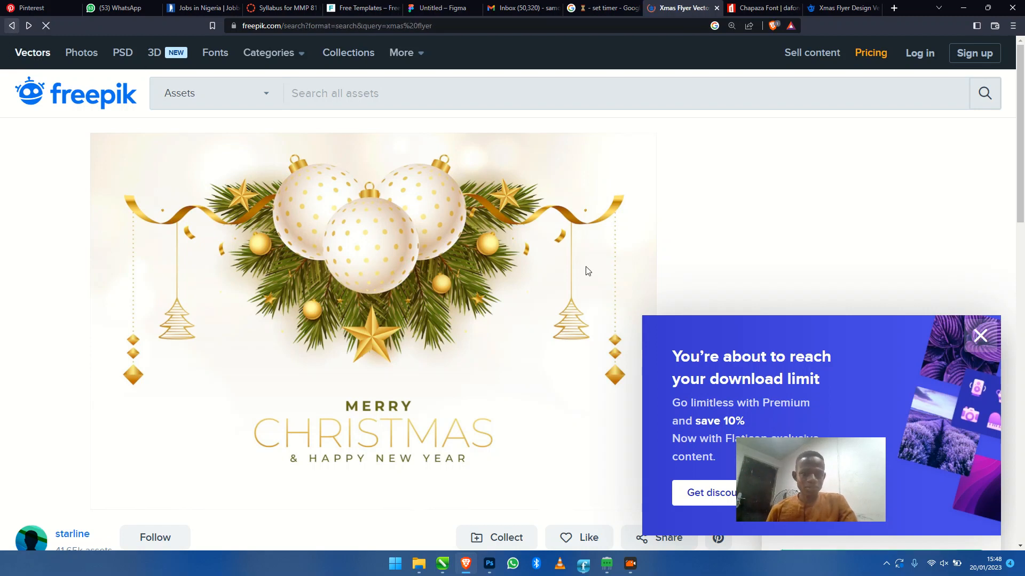
{"action": "scroll", "coordinate": [533, 310], "scroll_direction": "down", "scroll_amount": 4}
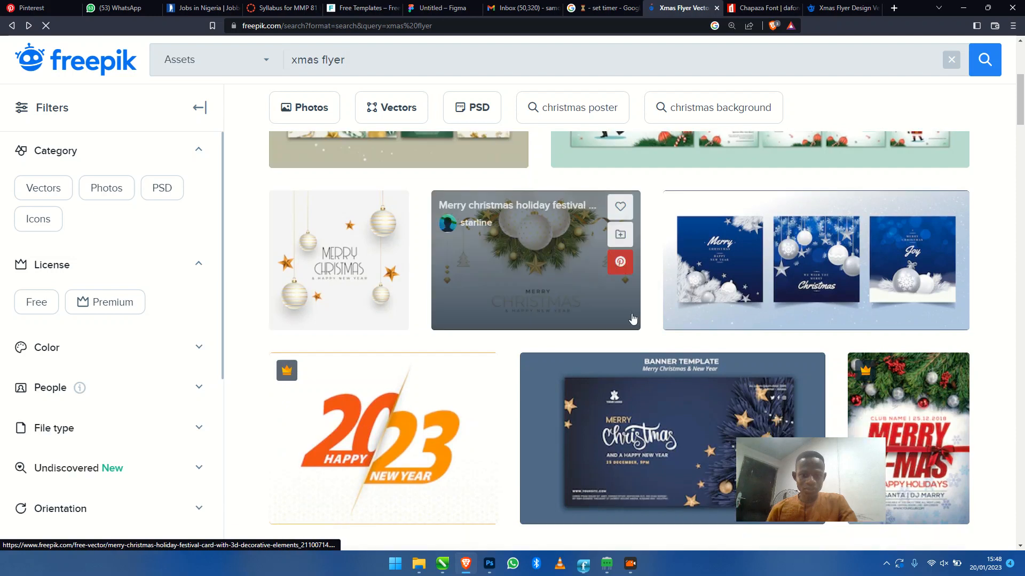
{"action": "scroll", "coordinate": [628, 325], "scroll_direction": "down", "scroll_amount": 5}
{"action": "scroll", "coordinate": [627, 326], "scroll_direction": "down", "scroll_amount": 5}
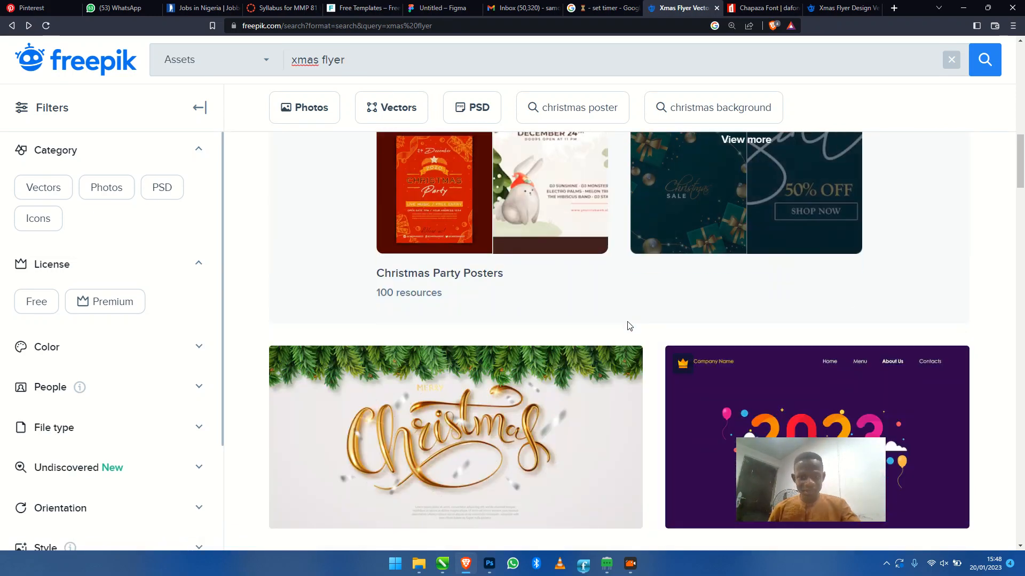
{"action": "scroll", "coordinate": [629, 327], "scroll_direction": "up", "scroll_amount": 5}
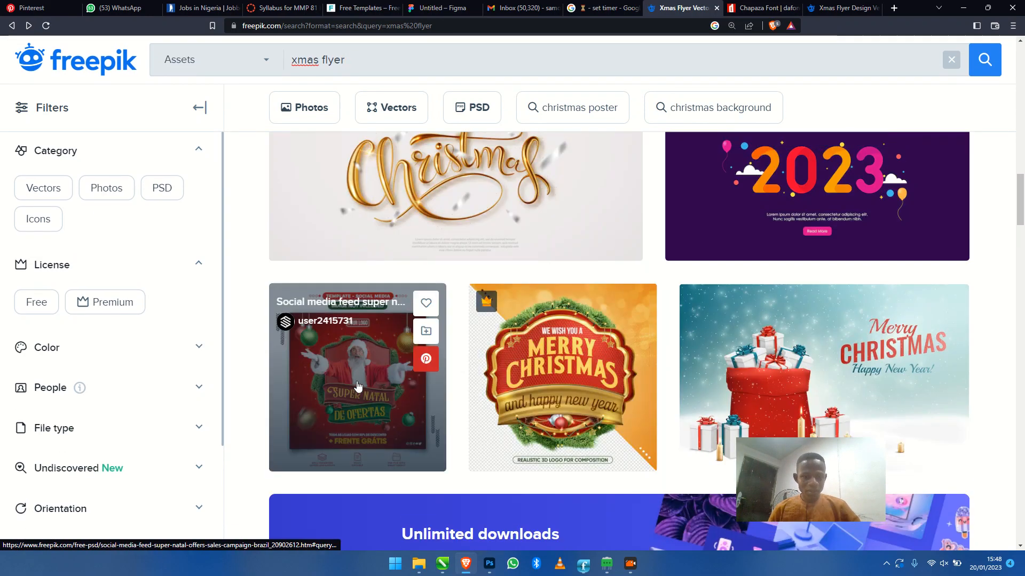
{"action": "left_click", "coordinate": [402, 385]}
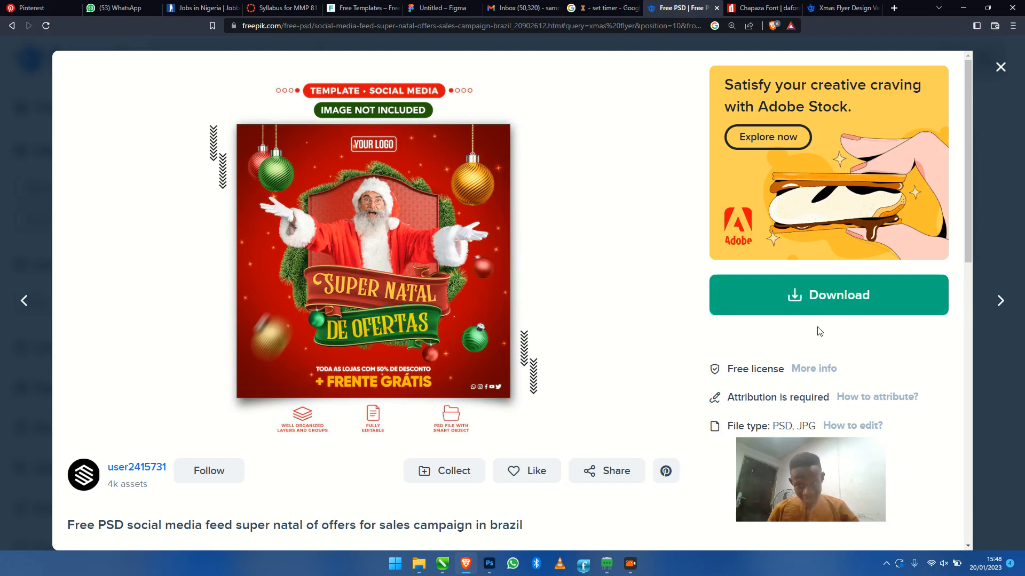
Switch to the Untitled-1 document in CorelDRAW, look over the finished flyer on Page 2 and go to Page 3
{"action": "left_click", "coordinate": [424, 570]}
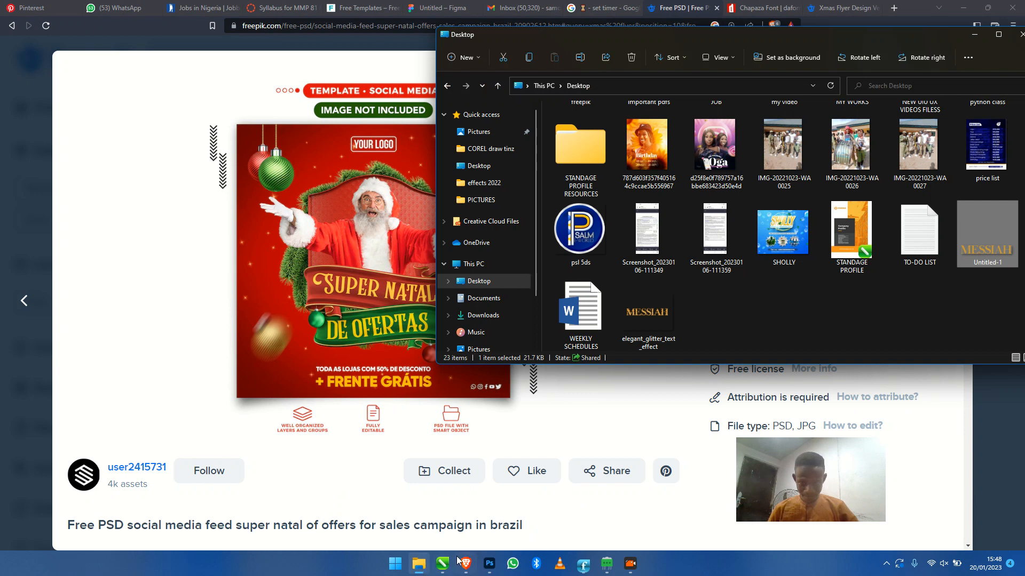
{"action": "left_click", "coordinate": [441, 566]}
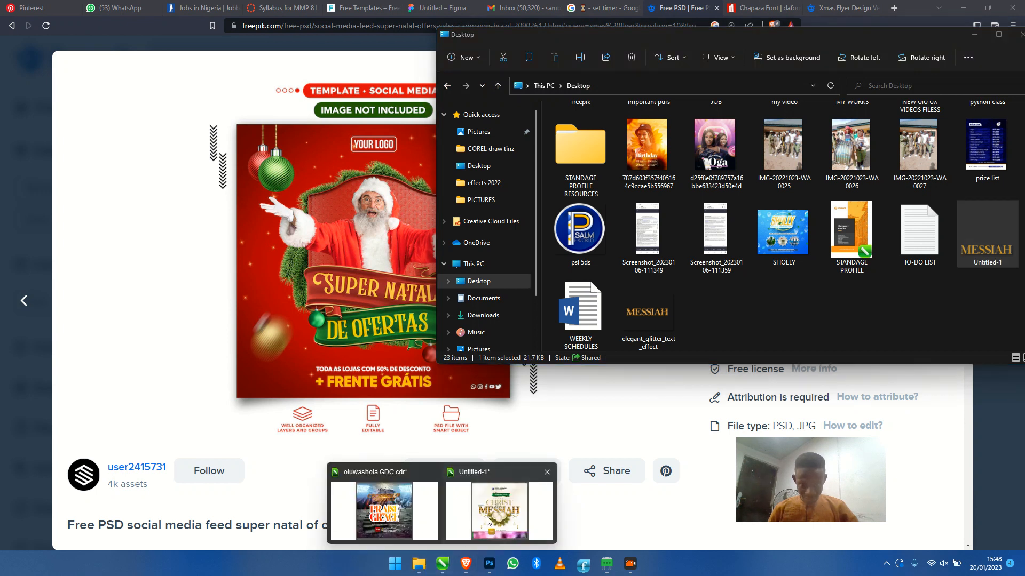
{"action": "left_click", "coordinate": [489, 520]}
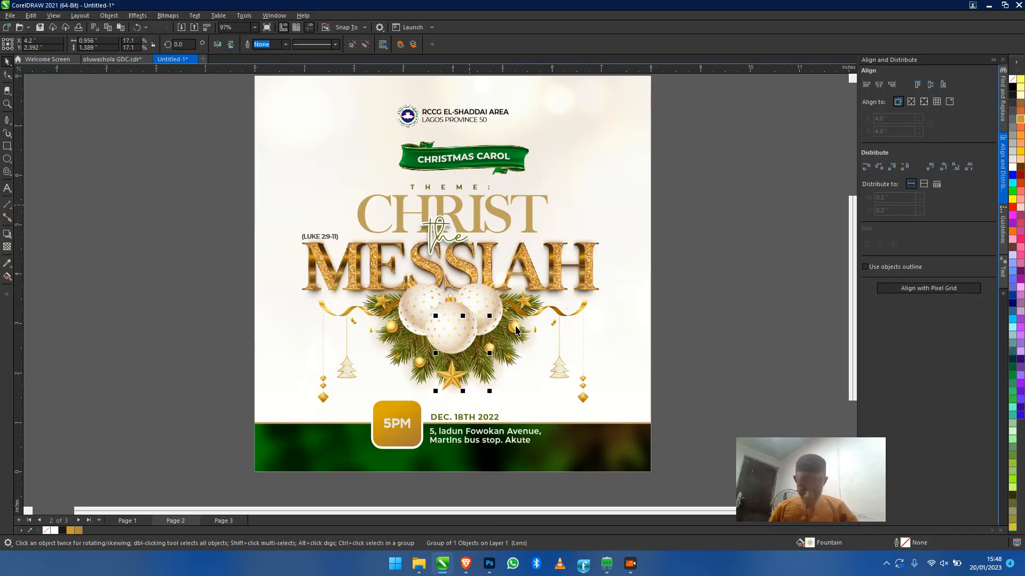
{"action": "left_click_drag", "start_coordinate": [510, 350], "coordinate": [497, 316]}
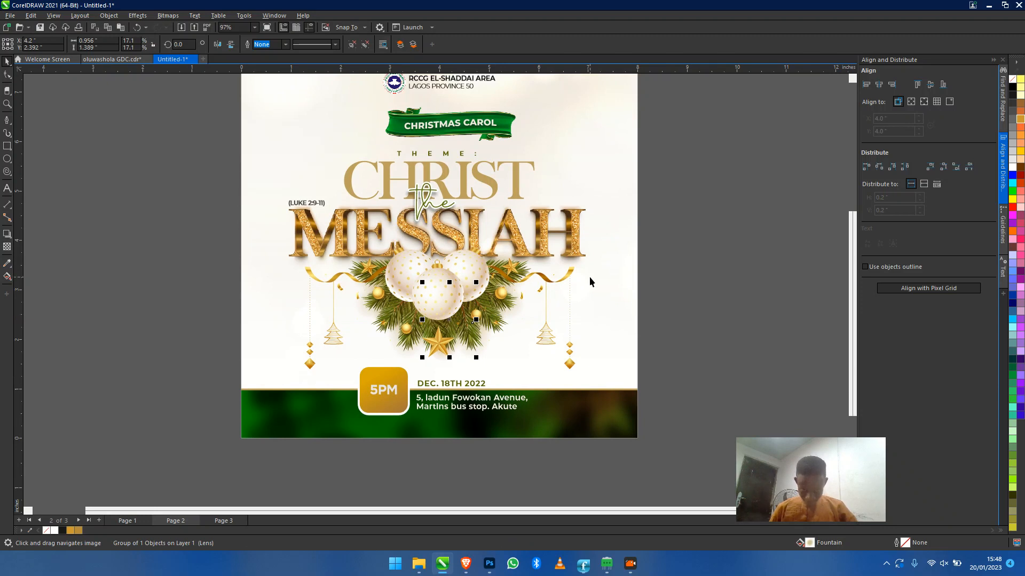
{"action": "left_click", "coordinate": [227, 521]}
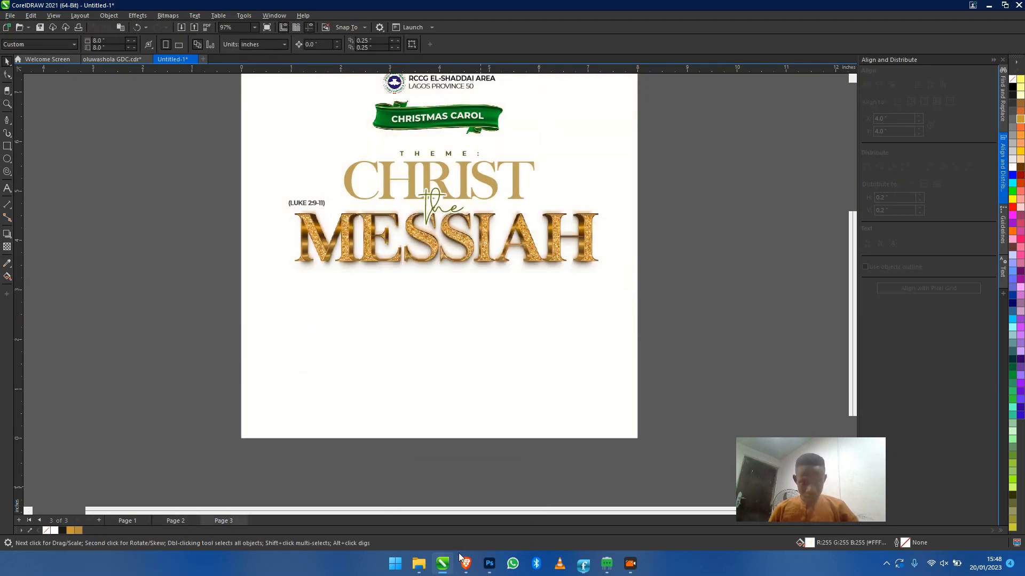
{"action": "left_click", "coordinate": [418, 563]}
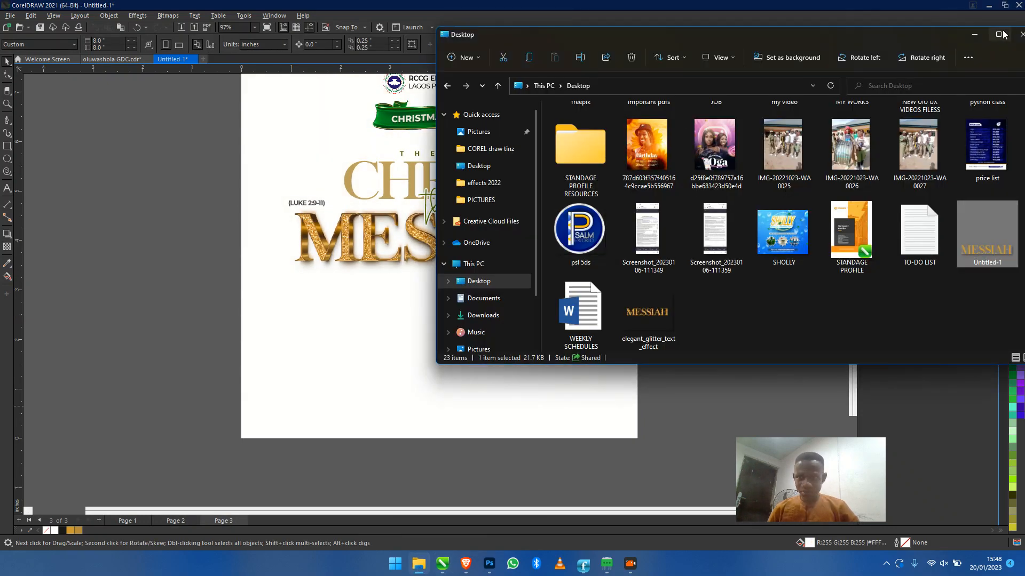
{"action": "left_click", "coordinate": [998, 37]}
{"action": "left_click", "coordinate": [161, 127]}
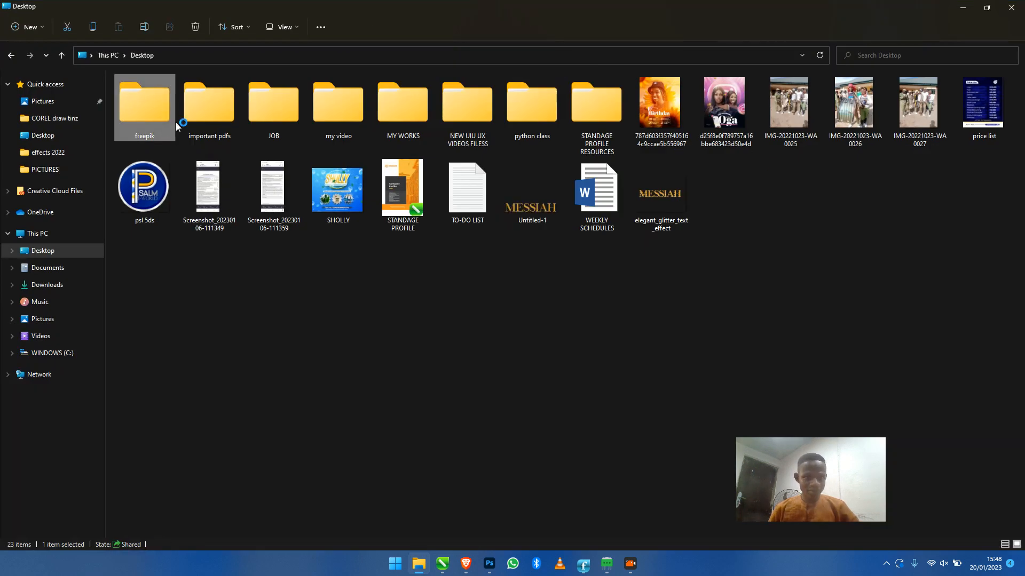
{"action": "double_click", "coordinate": [169, 124]}
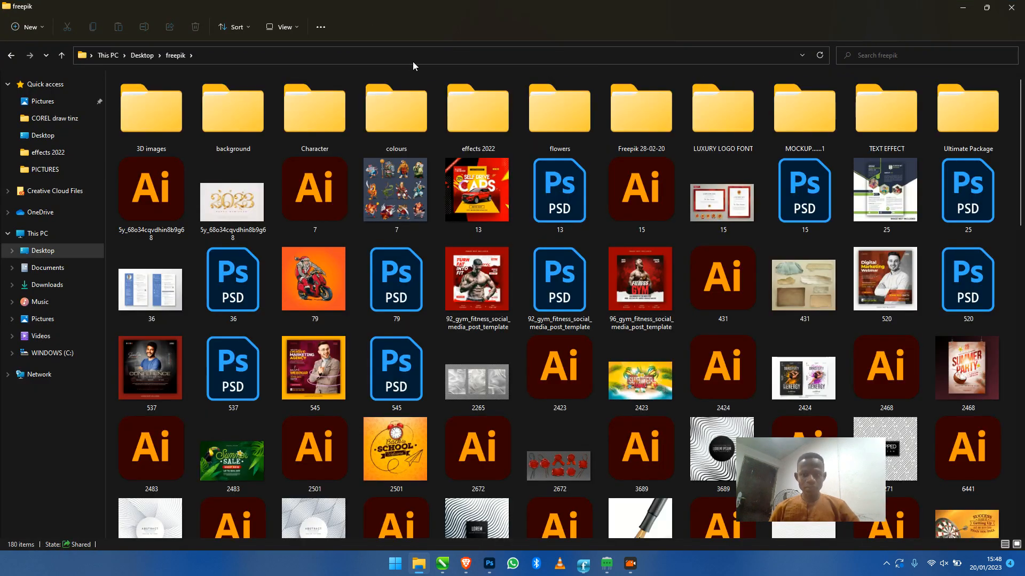
{"action": "left_click", "coordinate": [905, 130]}
{"action": "double_click", "coordinate": [905, 130]}
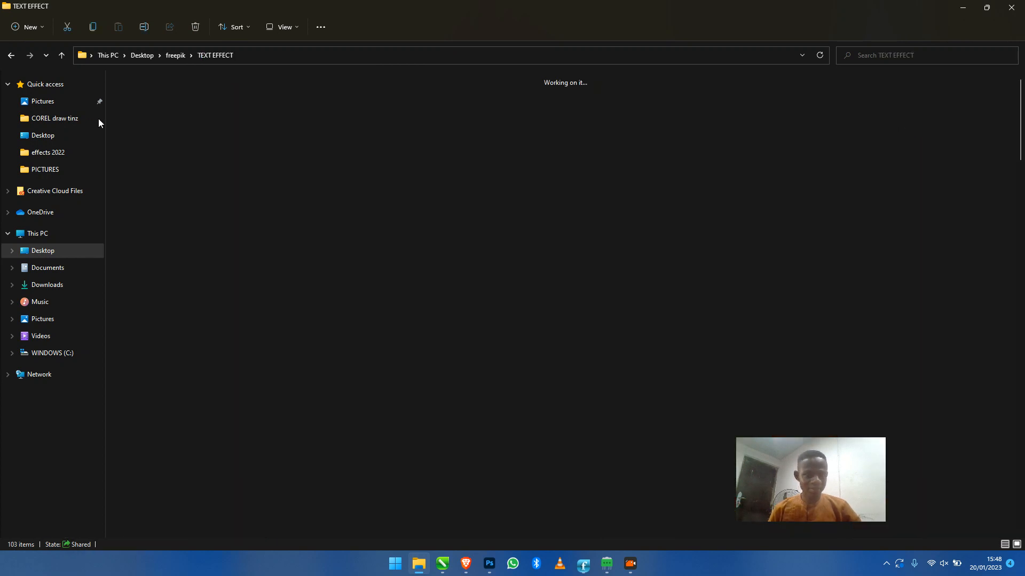
{"action": "double_click", "coordinate": [184, 117]}
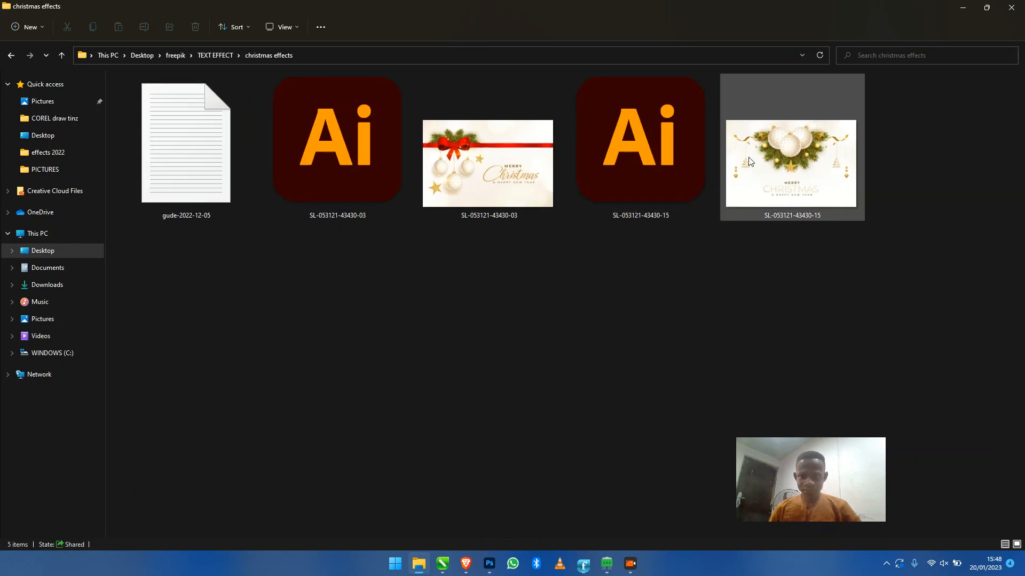
{"action": "left_click", "coordinate": [655, 158]}
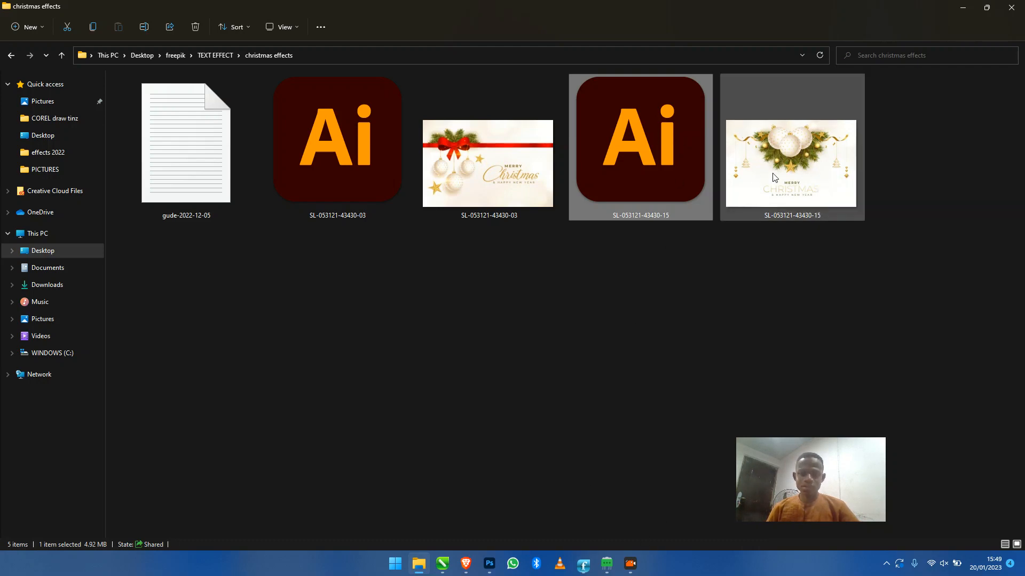
Return to the freepik folder and open the Social_media_feed_super_natal_of_offers_for_sales_campaign_in_Brazil PSD in Photoshop
{"action": "key", "text": "BackSpace"}
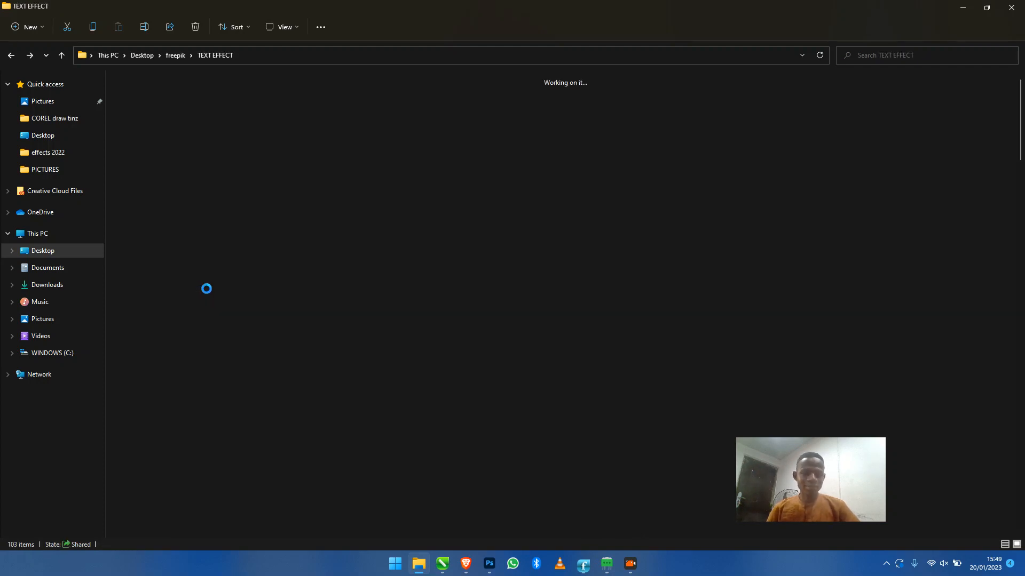
{"action": "scroll", "coordinate": [492, 274], "scroll_direction": "down", "scroll_amount": 5}
{"action": "scroll", "coordinate": [491, 277], "scroll_direction": "down", "scroll_amount": 3}
{"action": "left_click", "coordinate": [180, 55]}
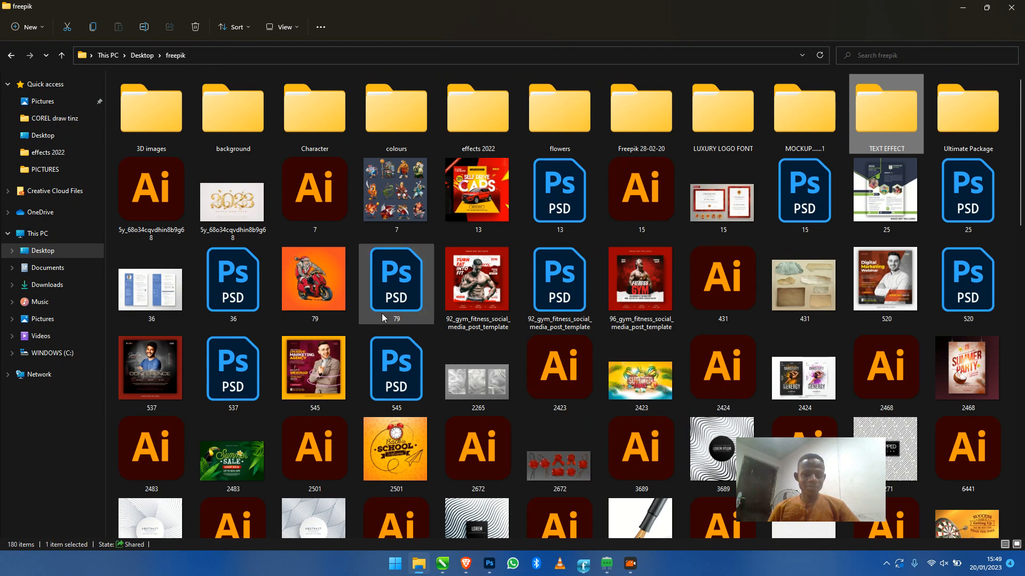
{"action": "scroll", "coordinate": [382, 318], "scroll_direction": "down", "scroll_amount": 15}
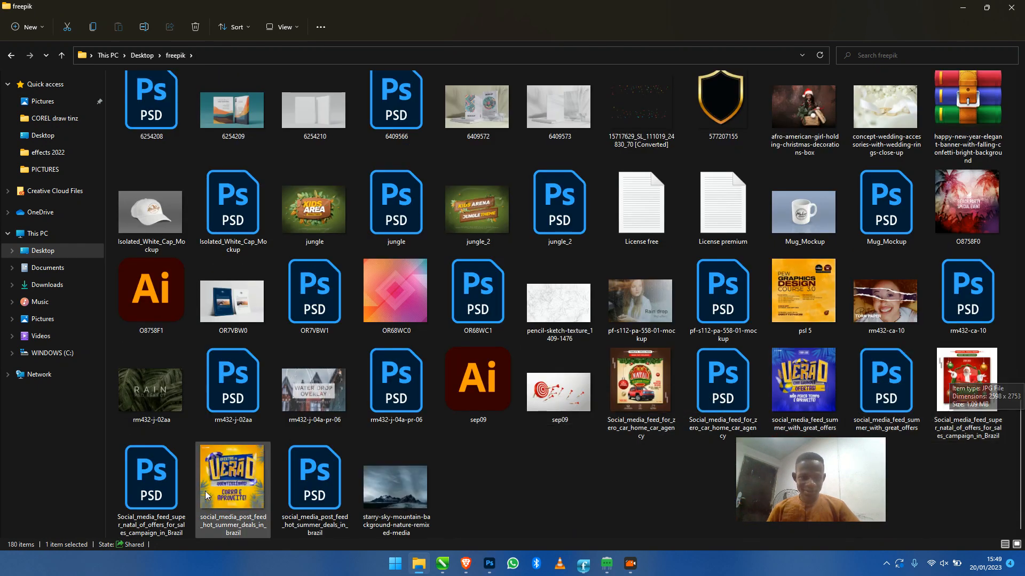
{"action": "left_click", "coordinate": [158, 495]}
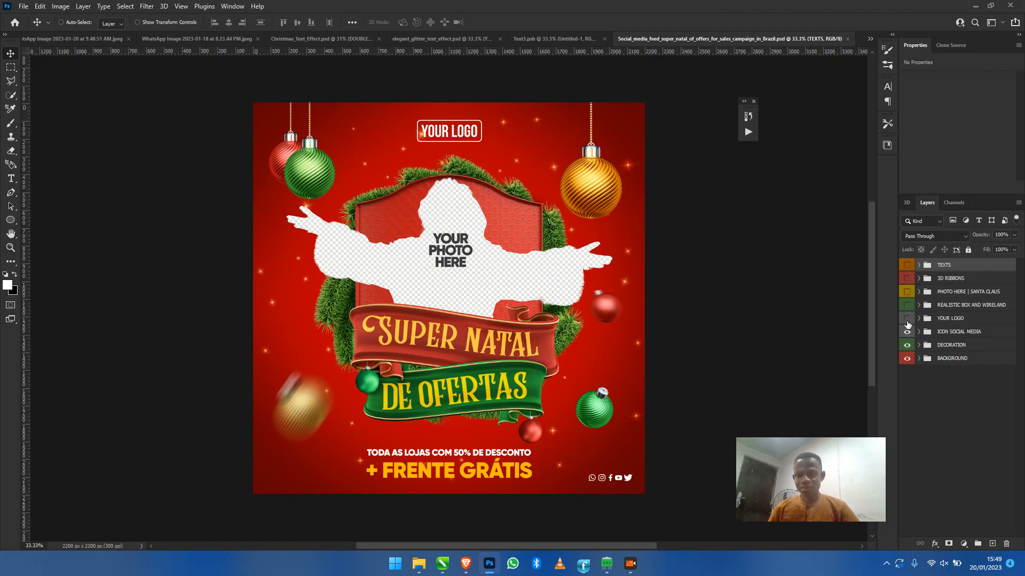
Preview the template's layer groups, then isolate 3D RIBBONS by hiding the other groups and removing the BACKGROUND group
{"action": "left_click_drag", "start_coordinate": [907, 323], "coordinate": [907, 328]}
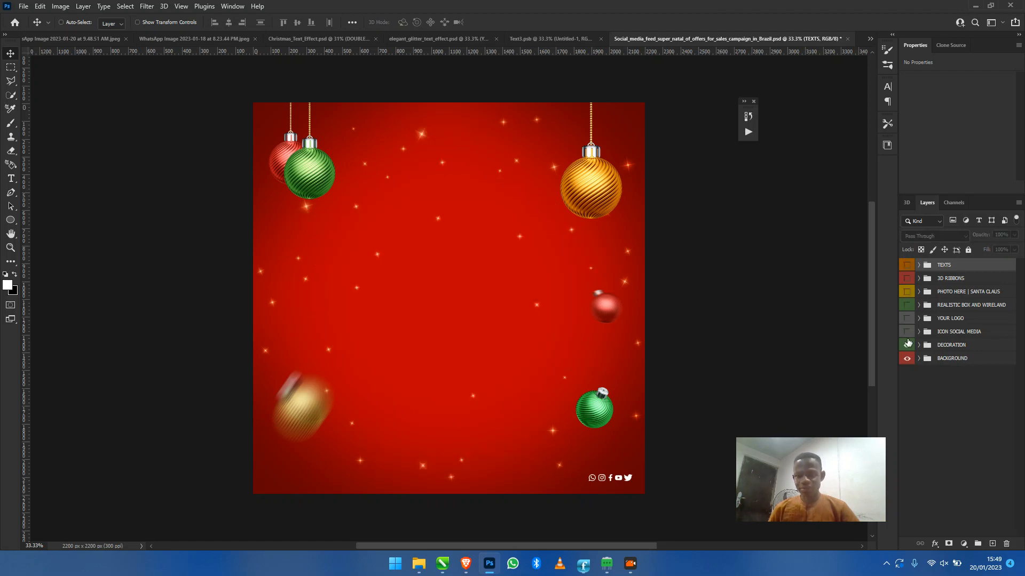
{"action": "left_click", "coordinate": [906, 306]}
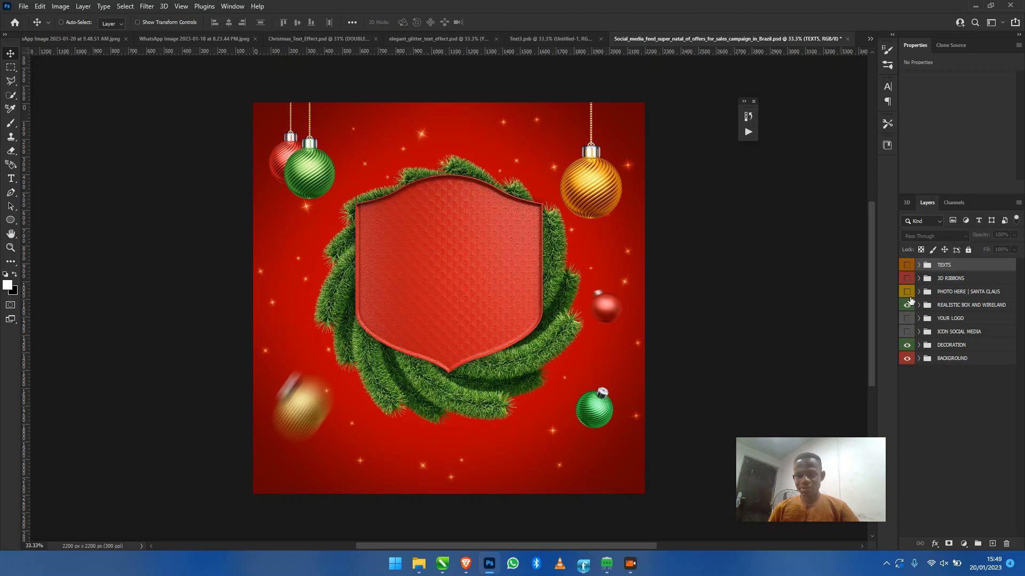
{"action": "left_click", "coordinate": [907, 305]}
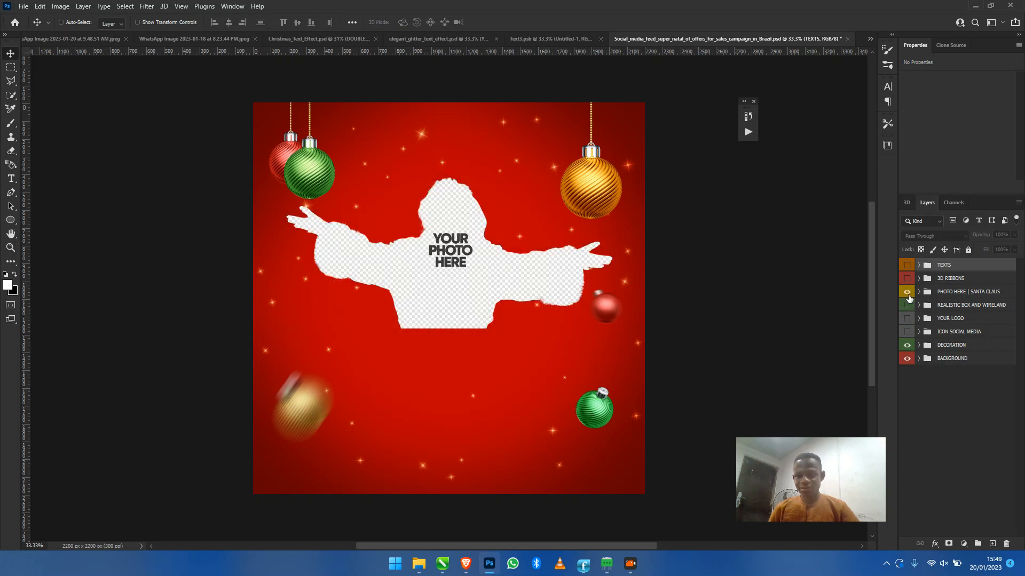
{"action": "left_click", "coordinate": [907, 291]}
{"action": "left_click", "coordinate": [906, 278]}
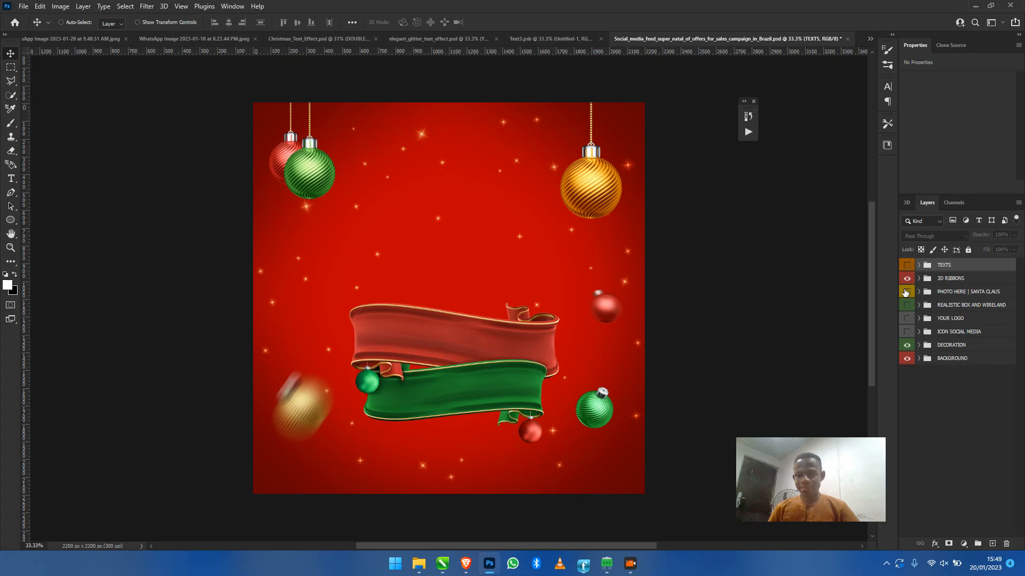
{"action": "left_click_drag", "start_coordinate": [913, 355], "coordinate": [909, 332]}
{"action": "left_click", "coordinate": [907, 332]}
{"action": "left_click", "coordinate": [906, 346]}
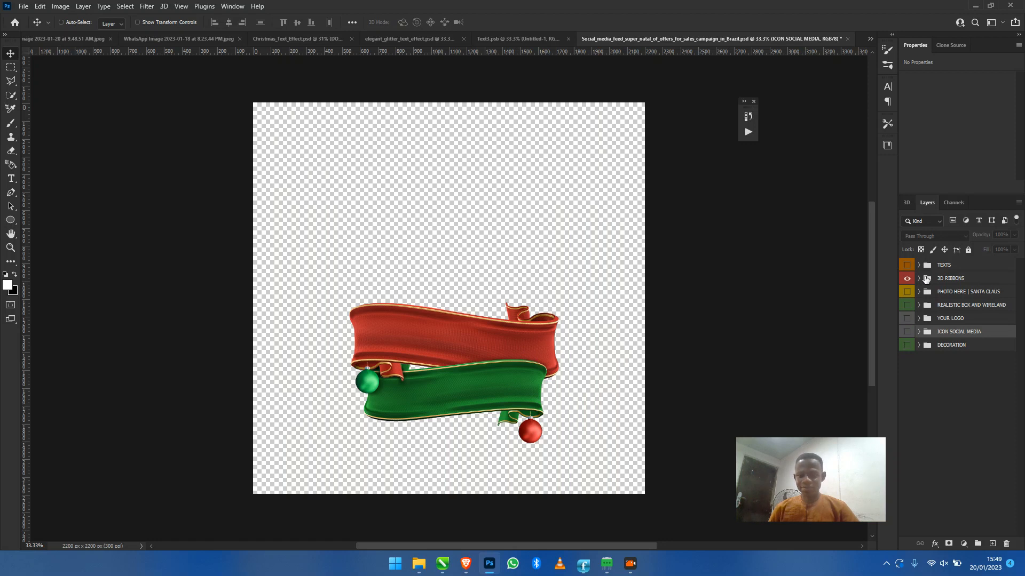
Open the contents of the 3D RIBBONS smart object and toggle its layer's visibility off and on
{"action": "left_click", "coordinate": [919, 279]}
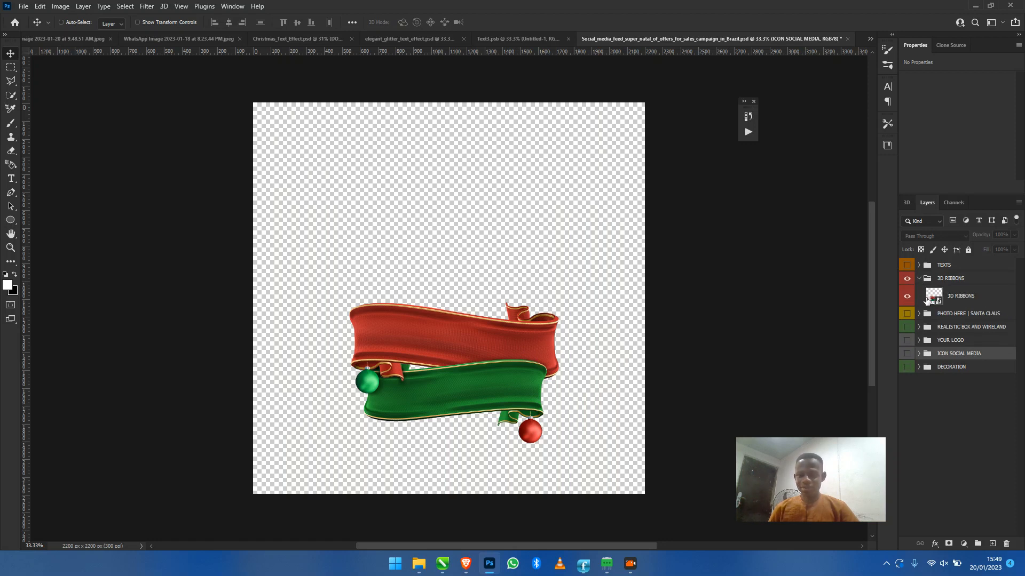
{"action": "double_click", "coordinate": [932, 298]}
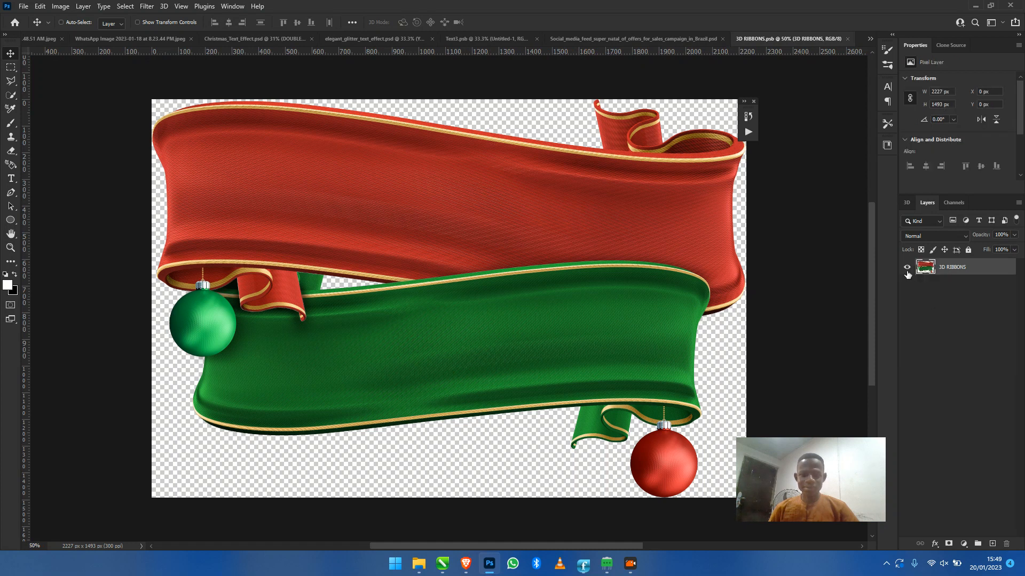
{"action": "left_click", "coordinate": [907, 271]}
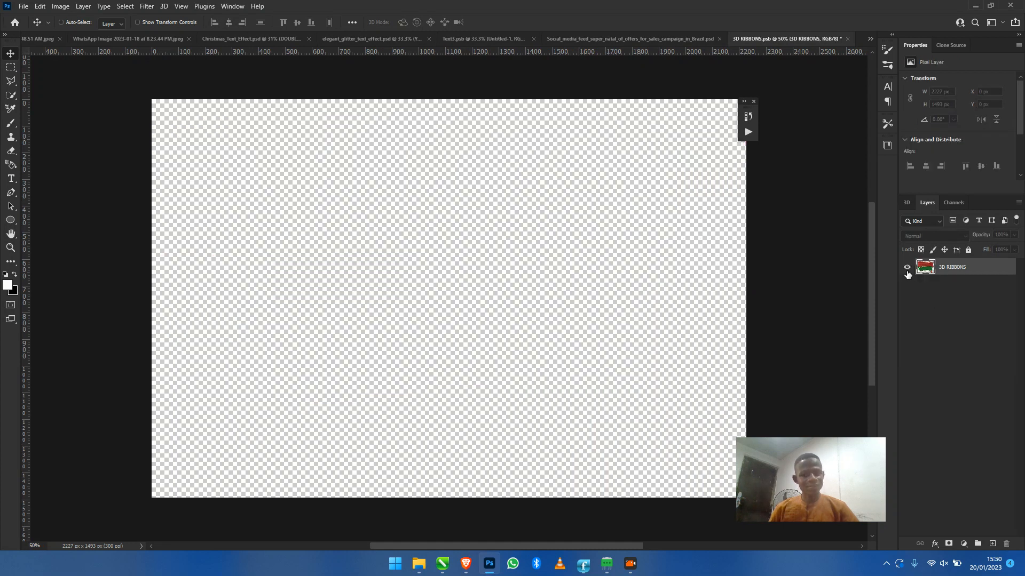
{"action": "left_click", "coordinate": [907, 271]}
Shift the ribbon artwork to about X 116 px, Y -112 px, and review the export options for it
{"action": "left_click_drag", "start_coordinate": [344, 177], "coordinate": [485, 275]}
{"action": "left_click", "coordinate": [25, 6]}
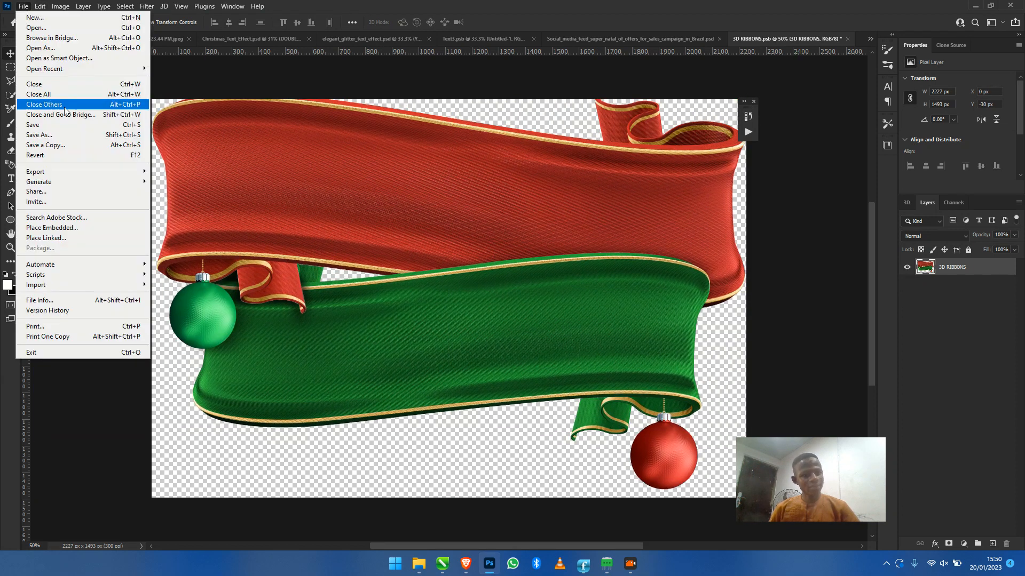
{"action": "mouse_move", "coordinate": [115, 172]}
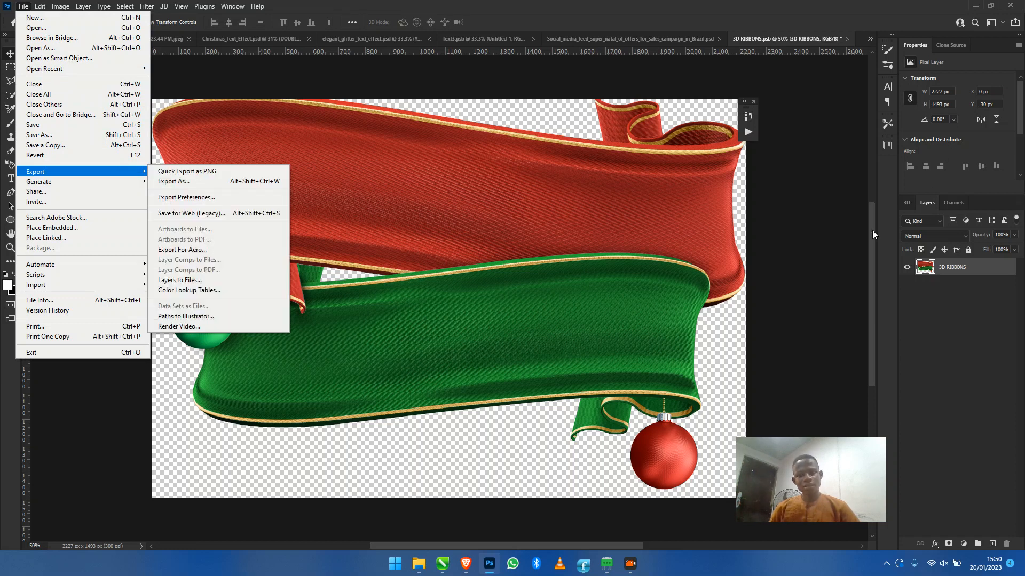
{"action": "left_click", "coordinate": [928, 190]}
{"action": "left_click_drag", "start_coordinate": [663, 279], "coordinate": [691, 258]}
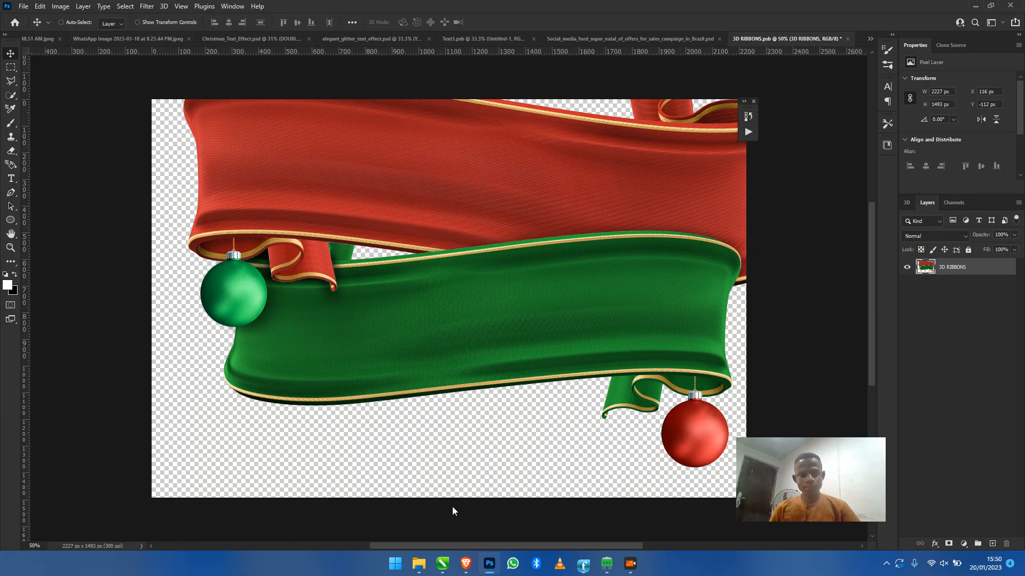
Switch back to the browser and load google.com in a new tab
{"action": "left_click", "coordinate": [975, 6]}
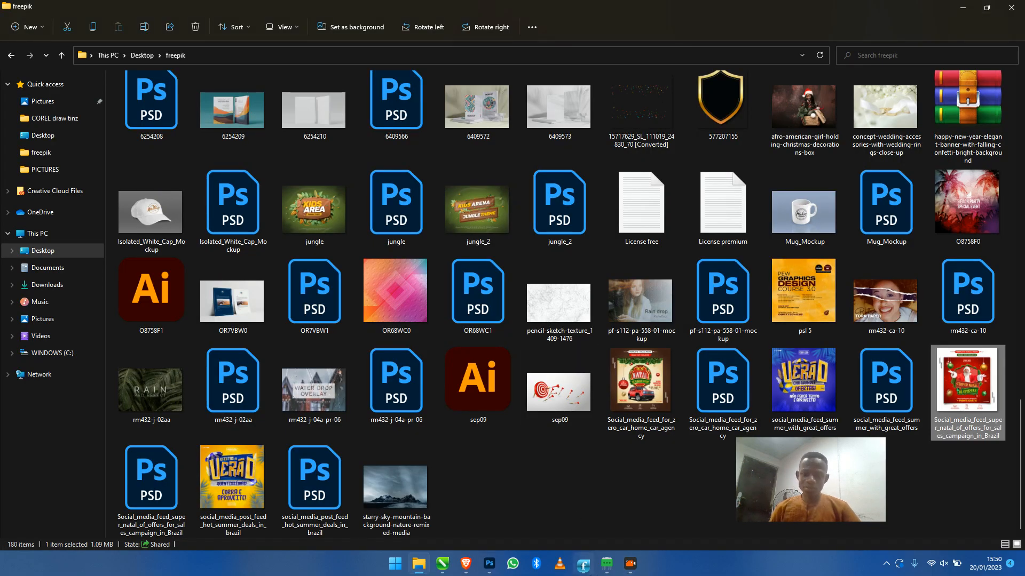
{"action": "left_click", "coordinate": [463, 566]}
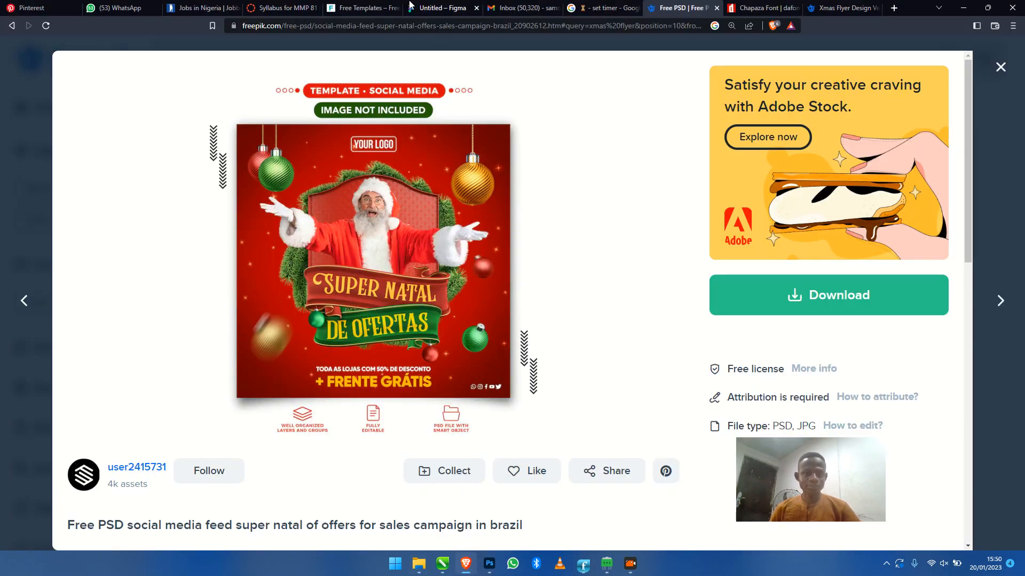
{"action": "left_click", "coordinate": [891, 8]}
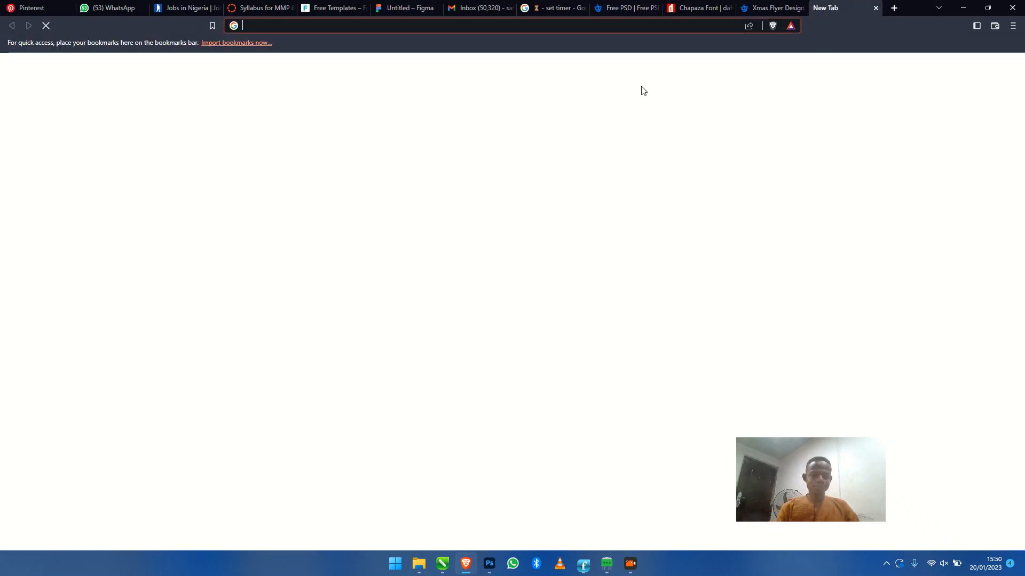
{"action": "type", "text": "goo"}
{"action": "key", "text": "Return"}
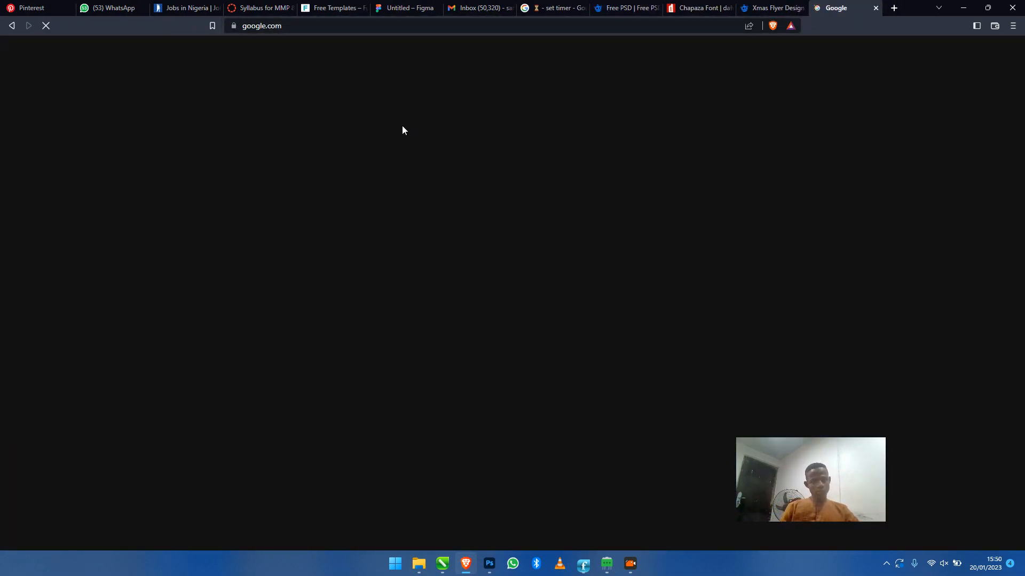
Search Google Images for "green banner" and browse through the banner results
{"action": "type", "text": "green banner"}
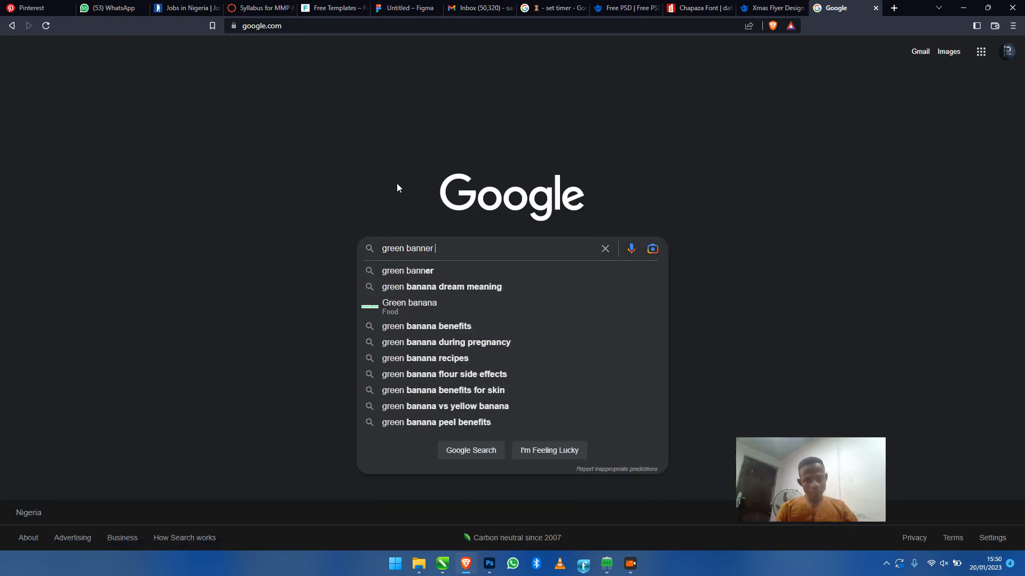
{"action": "key", "text": "Return"}
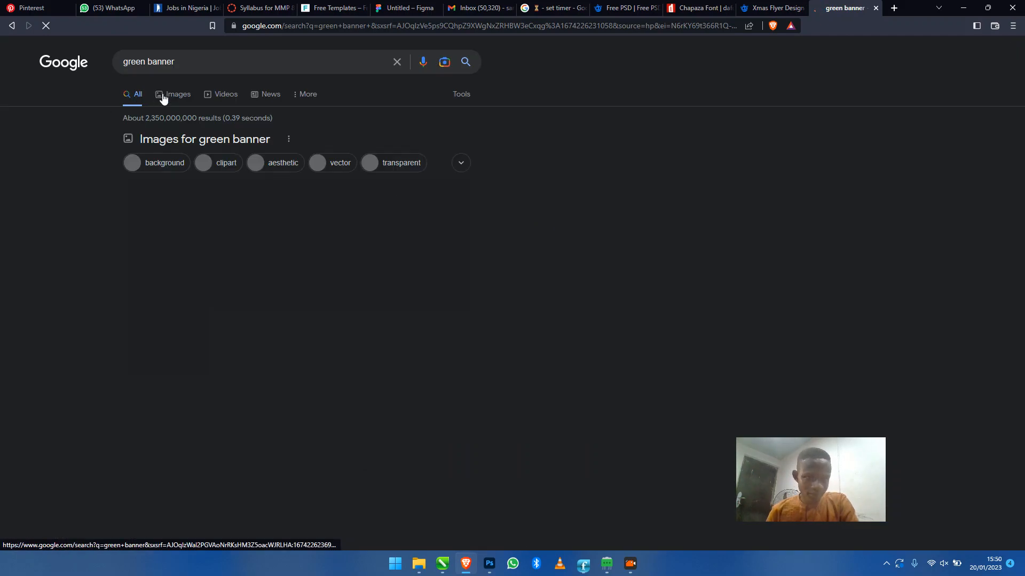
{"action": "left_click", "coordinate": [163, 94]}
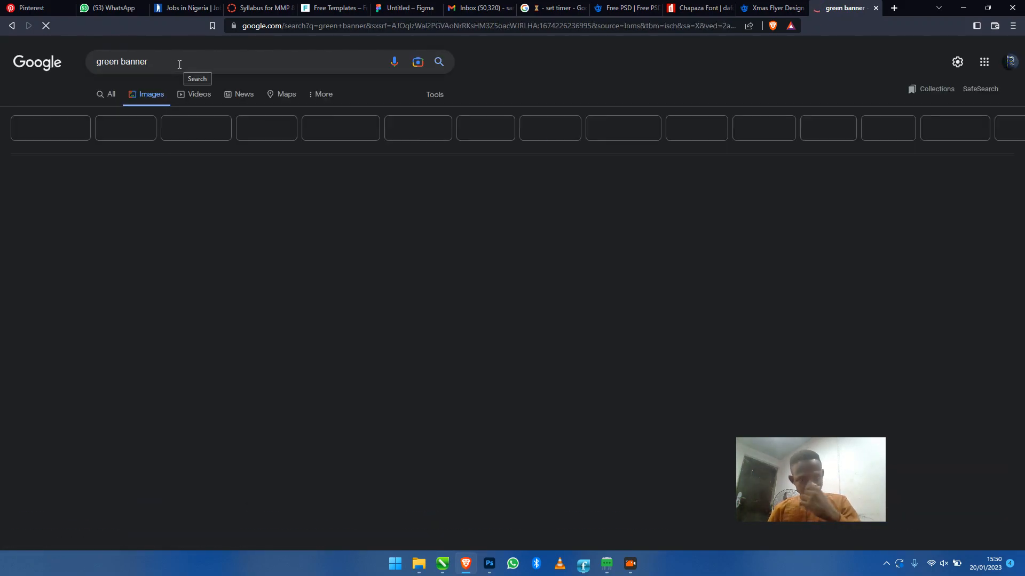
{"action": "scroll", "coordinate": [413, 225], "scroll_direction": "down", "scroll_amount": 5}
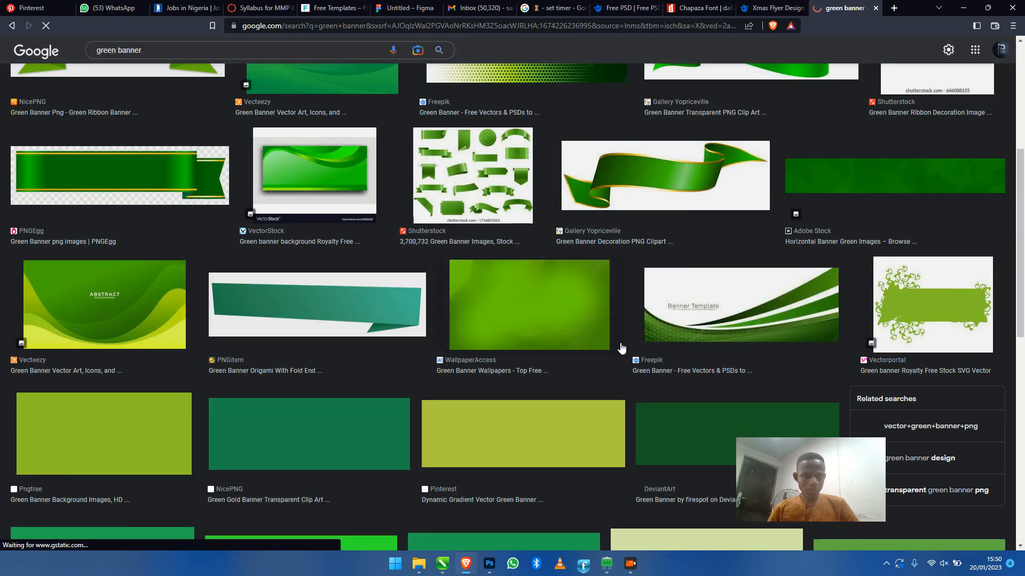
{"action": "scroll", "coordinate": [622, 348], "scroll_direction": "down", "scroll_amount": 5}
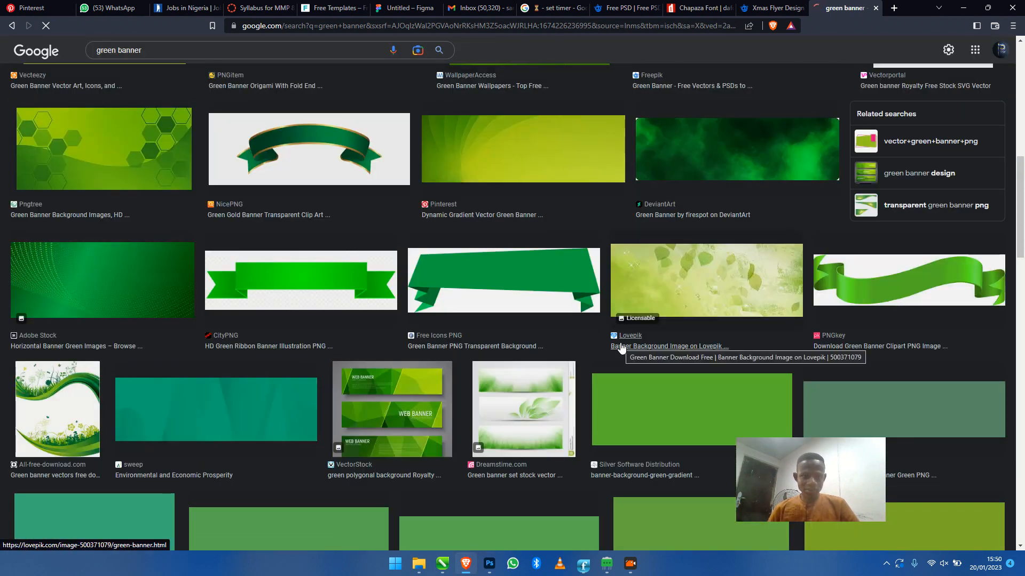
{"action": "scroll", "coordinate": [621, 348], "scroll_direction": "up", "scroll_amount": 5}
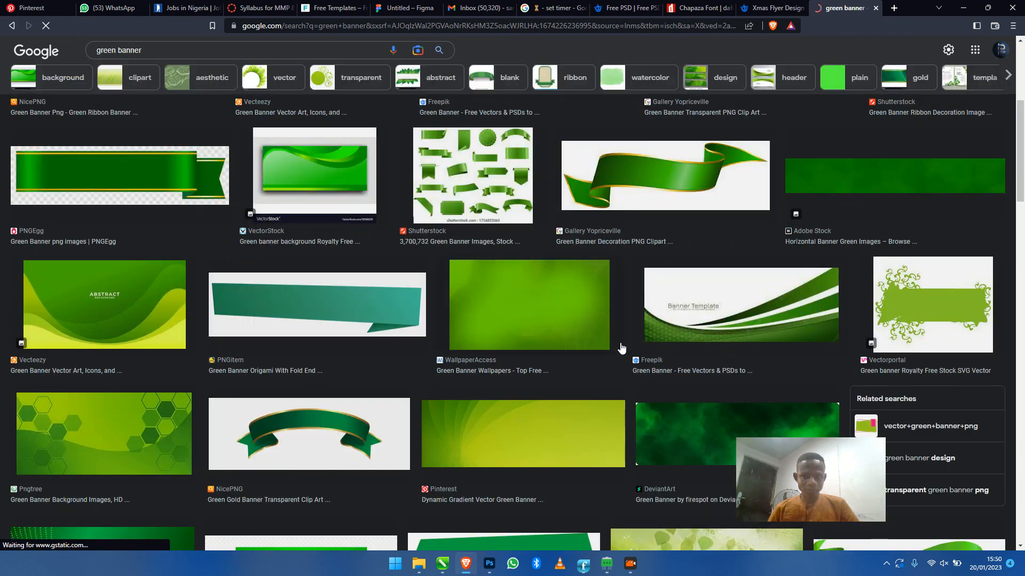
Change the image search to "green ribbon" and browse the results for a suitable ribbon with gold edges
{"action": "left_click", "coordinate": [152, 47]}
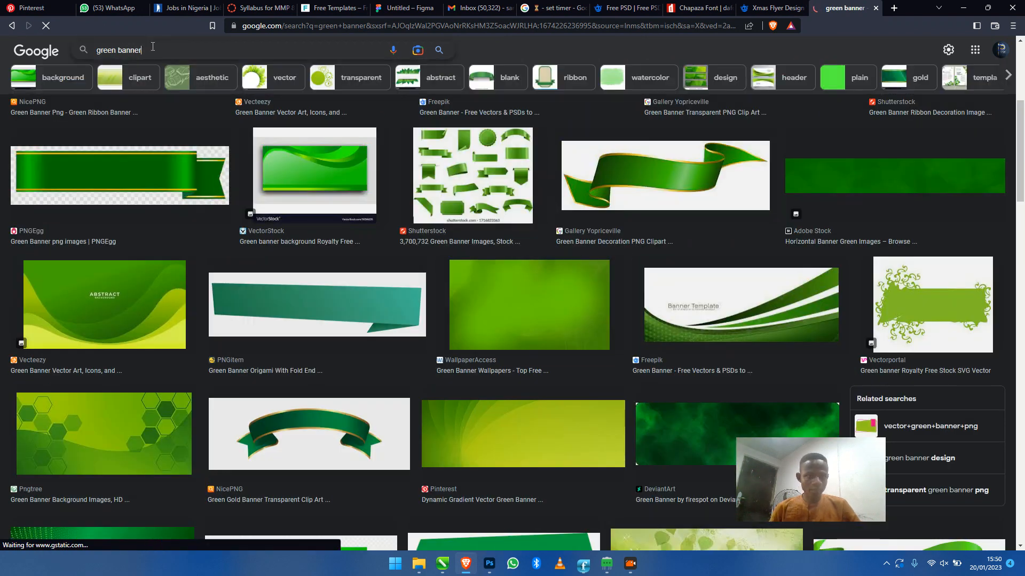
{"action": "key", "text": "BackSpace"}
{"action": "key", "text": "BackSpace"}
{"action": "key", "text": "BackSpace"}
{"action": "key", "text": "BackSpace"}
{"action": "key", "text": "BackSpace"}
{"action": "key", "text": "BackSpace"}
{"action": "type", "text": "ribbon"}
{"action": "key", "text": "Return"}
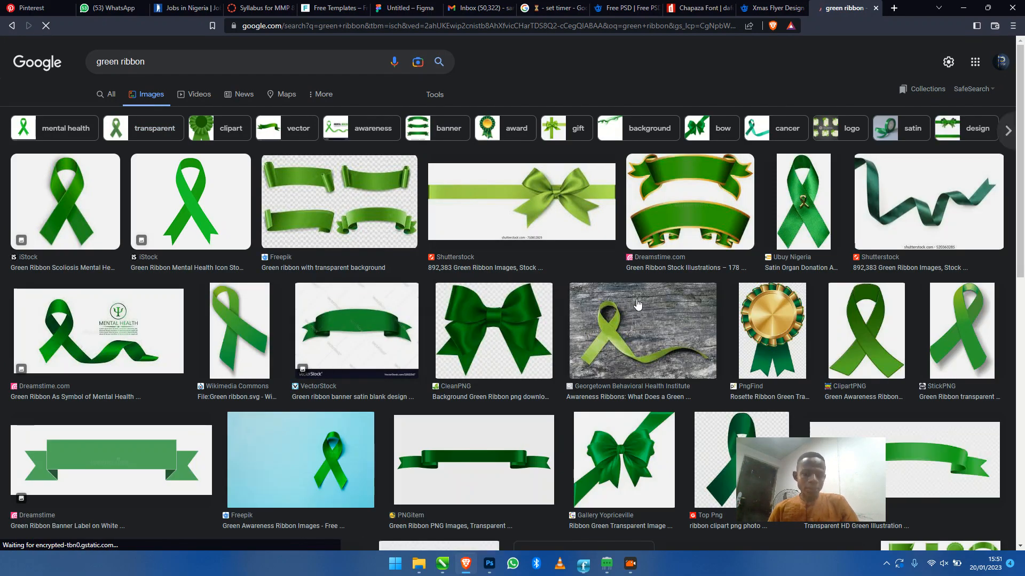
{"action": "scroll", "coordinate": [637, 304], "scroll_direction": "down", "scroll_amount": 5}
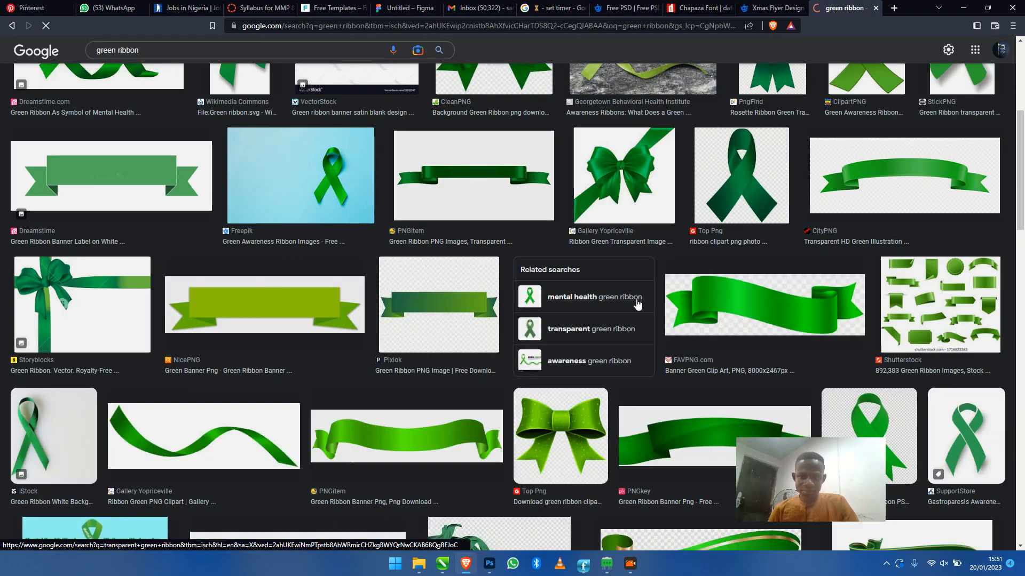
{"action": "scroll", "coordinate": [637, 303], "scroll_direction": "down", "scroll_amount": 5}
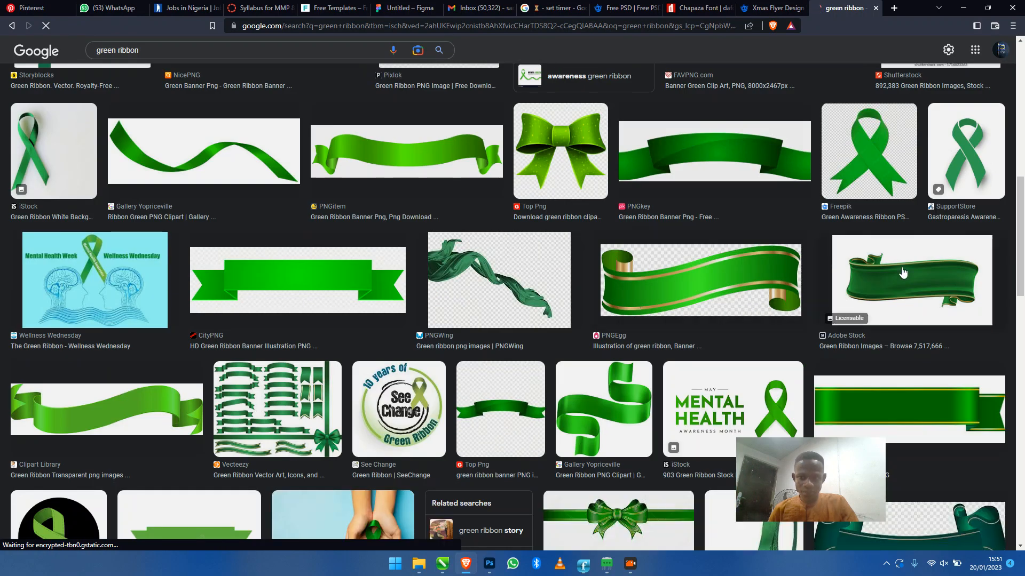
Preview the gold-edged green ribbon from Adobe Stock and save it to the Desktop as a JPEG image
{"action": "left_click", "coordinate": [902, 272]}
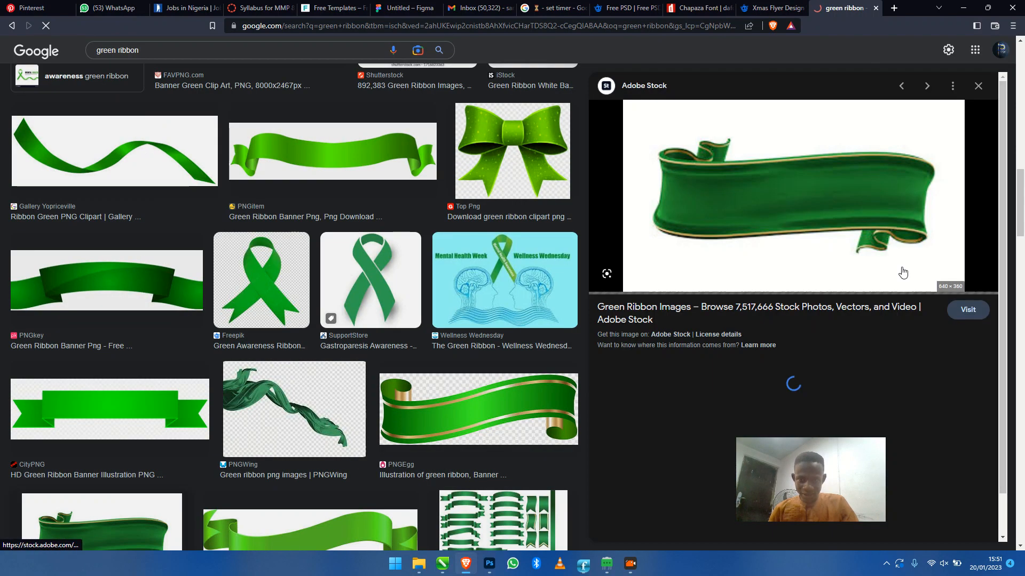
{"action": "right_click", "coordinate": [775, 174]}
{"action": "left_click", "coordinate": [815, 310]}
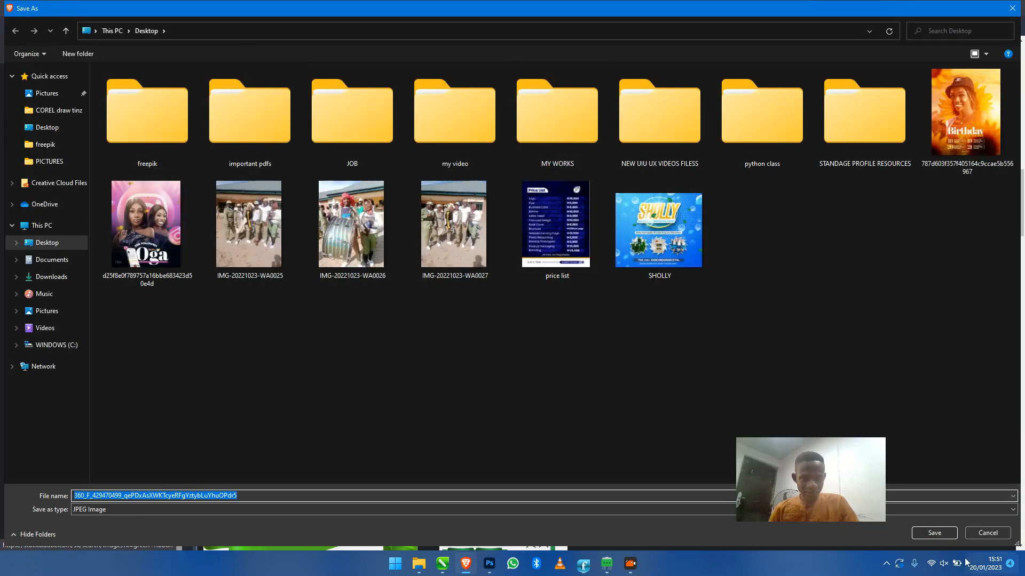
{"action": "left_click", "coordinate": [934, 532]}
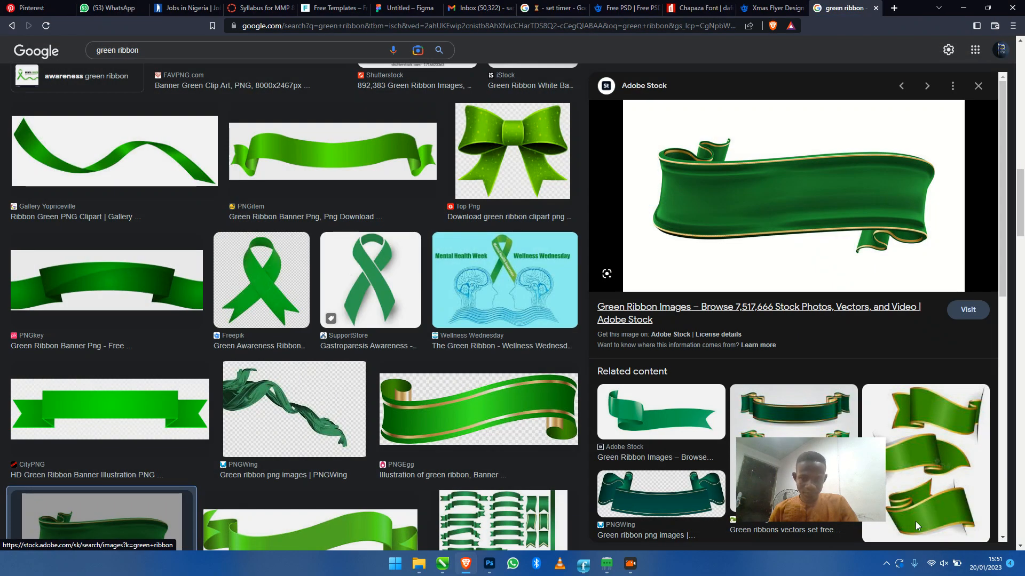
{"action": "right_click", "coordinate": [783, 149]}
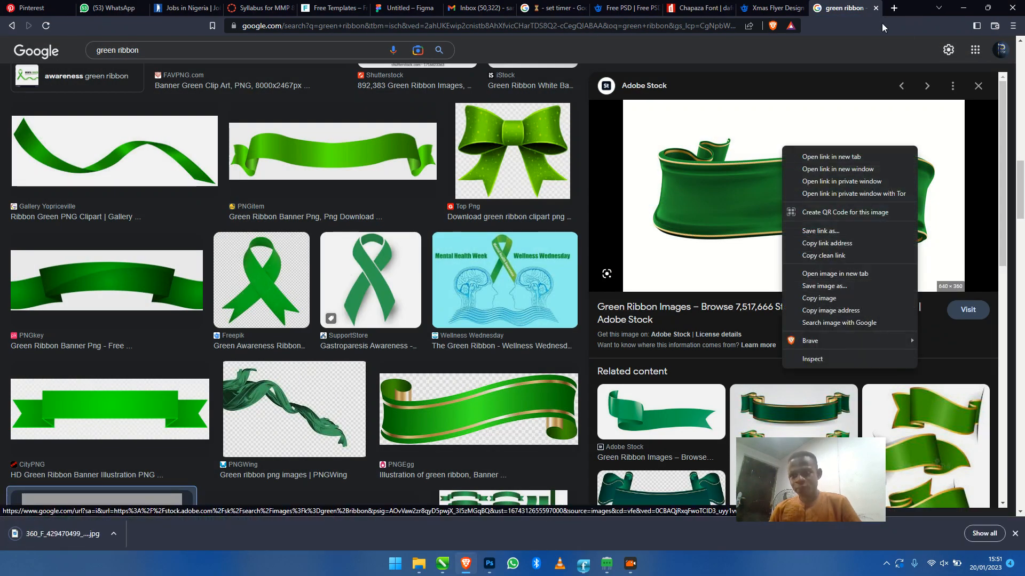
Load remove.bg in a new browser tab
{"action": "left_click", "coordinate": [894, 8]}
{"action": "left_click", "coordinate": [893, 8]}
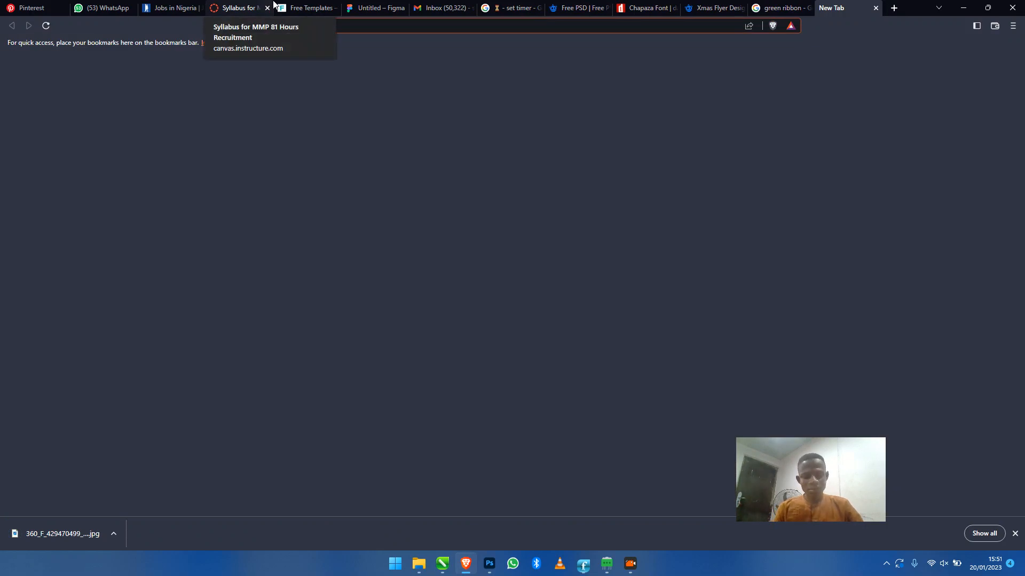
{"action": "type", "text": "remove.bg"}
{"action": "key", "text": "Return"}
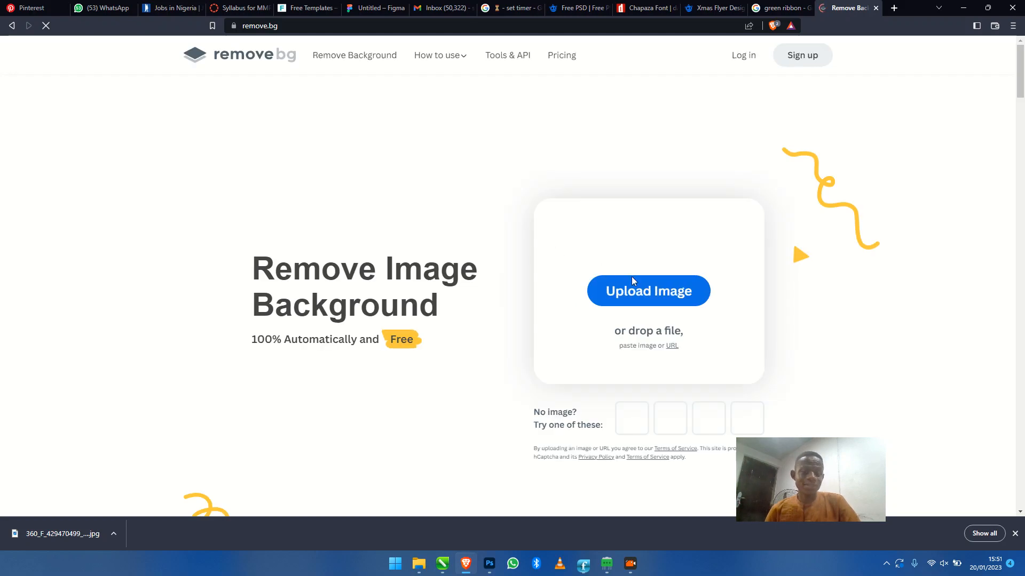
Upload the saved green ribbon JPEG for background removal and save the resulting PNG to the Desktop
{"action": "left_click", "coordinate": [633, 294]}
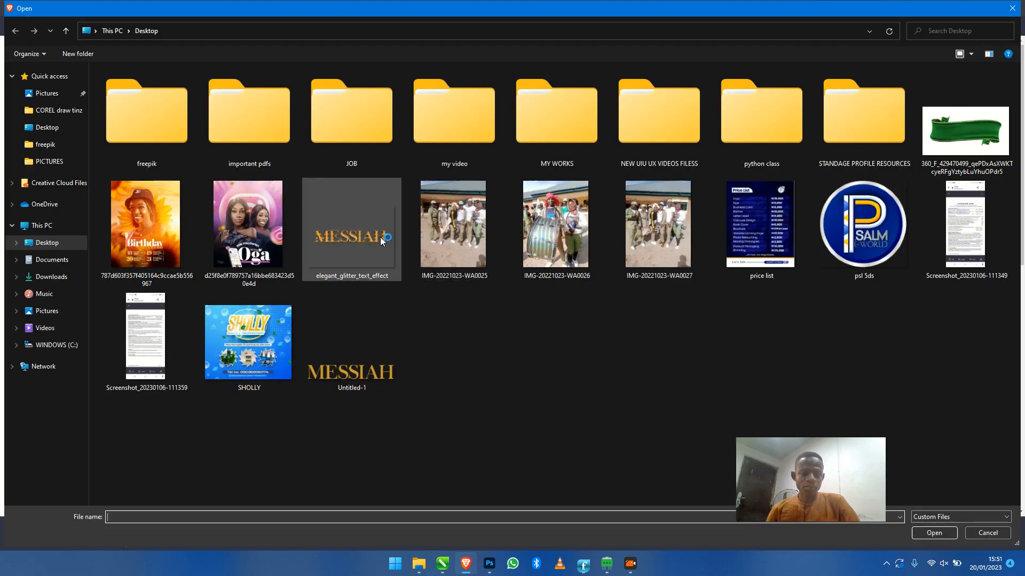
{"action": "double_click", "coordinate": [380, 237]}
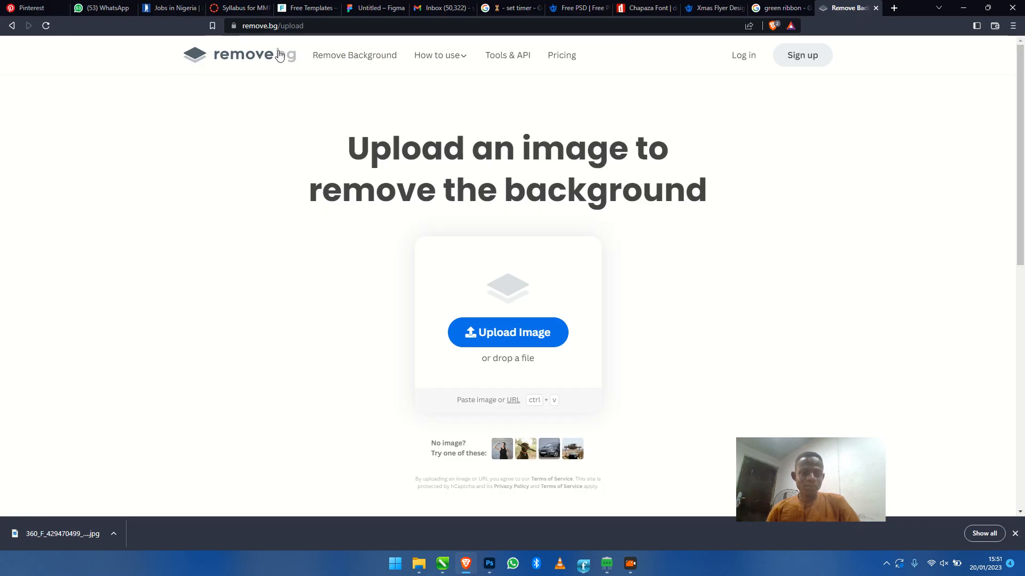
{"action": "left_click", "coordinate": [525, 336]}
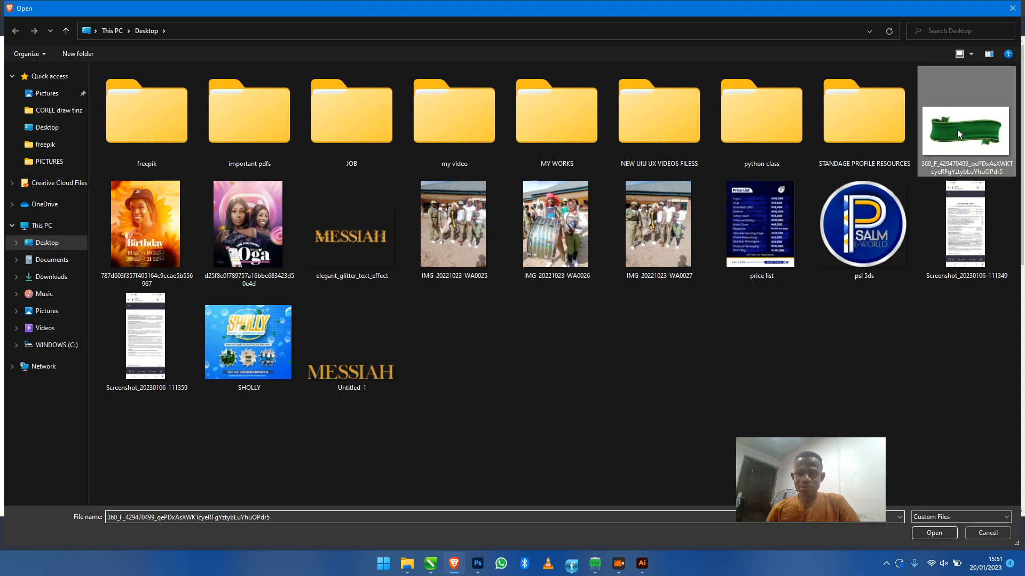
{"action": "double_click", "coordinate": [947, 160]}
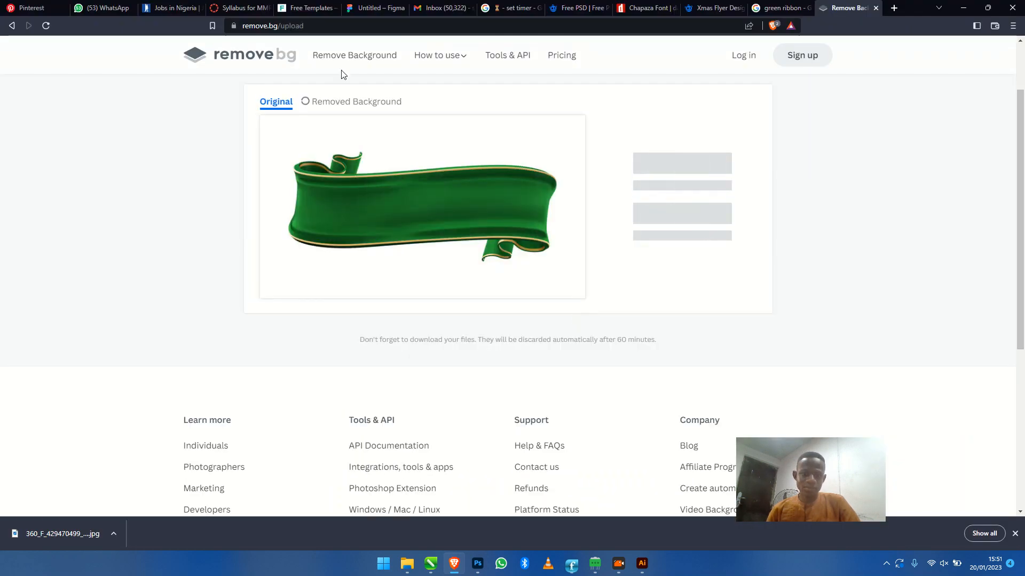
{"action": "left_click", "coordinate": [683, 158]}
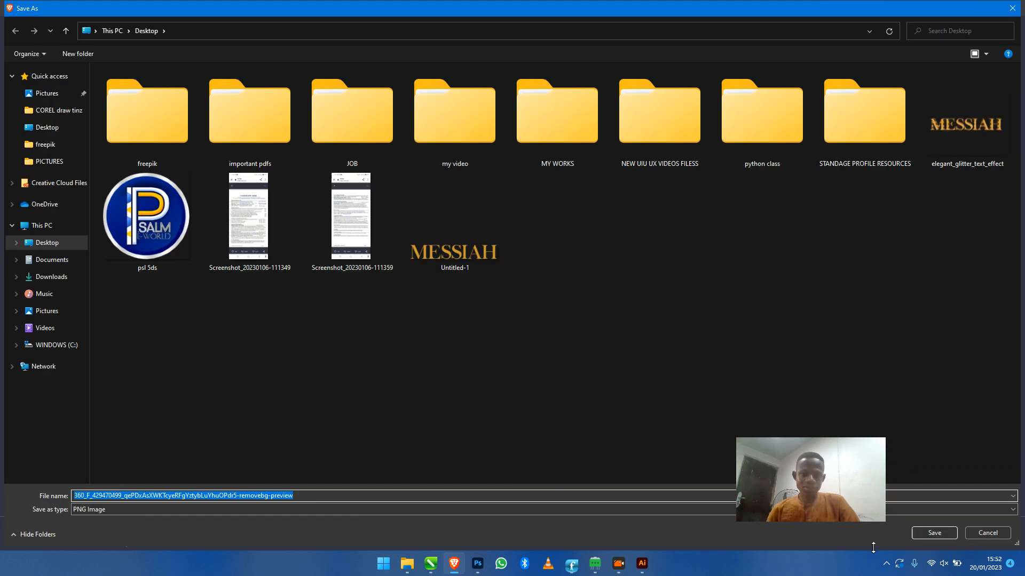
{"action": "left_click", "coordinate": [929, 536]}
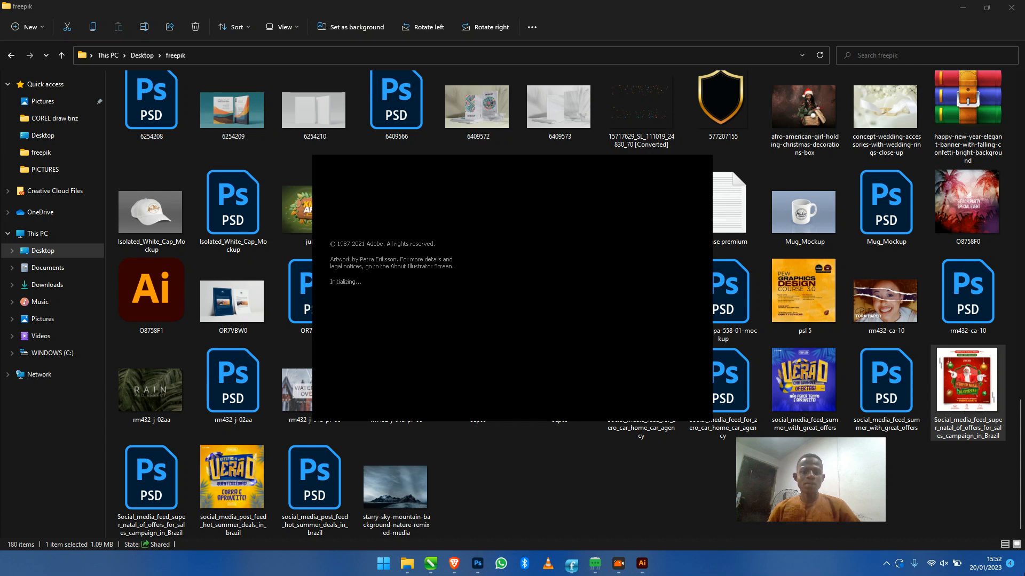
Minimize the file window, switch to the CorelDRAW flyer and select the CHRISTMAS CAROL ribbon group
{"action": "left_click", "coordinate": [963, 8]}
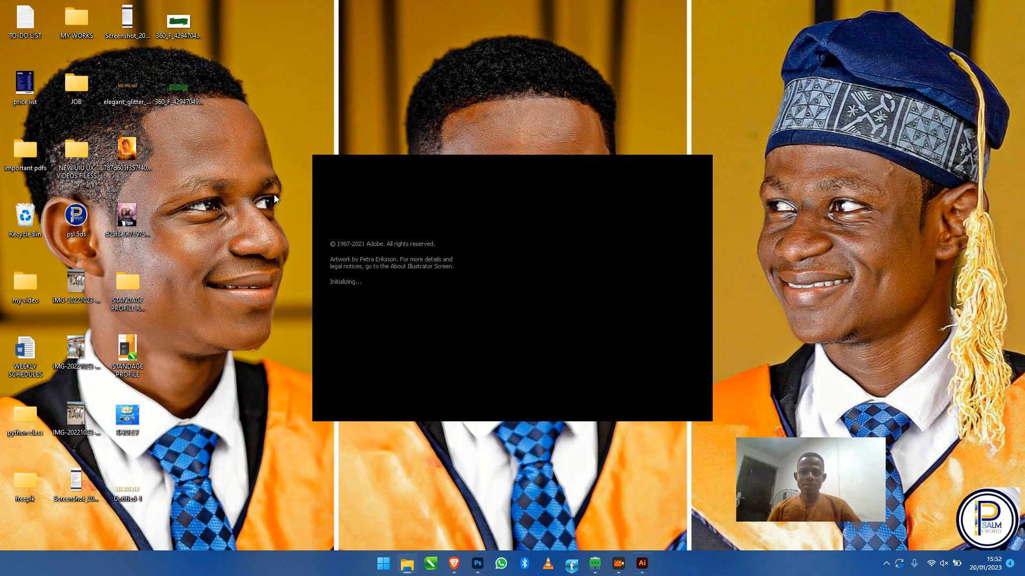
{"action": "left_click_drag", "start_coordinate": [184, 96], "coordinate": [166, 181]}
{"action": "key", "text": "alt+Tab"}
{"action": "key", "text": "alt+Tab"}
{"action": "key", "text": "alt+Tab"}
{"action": "key", "text": "alt+Tab"}
{"action": "key", "text": "alt+Tab"}
{"action": "key", "text": "alt+Tab"}
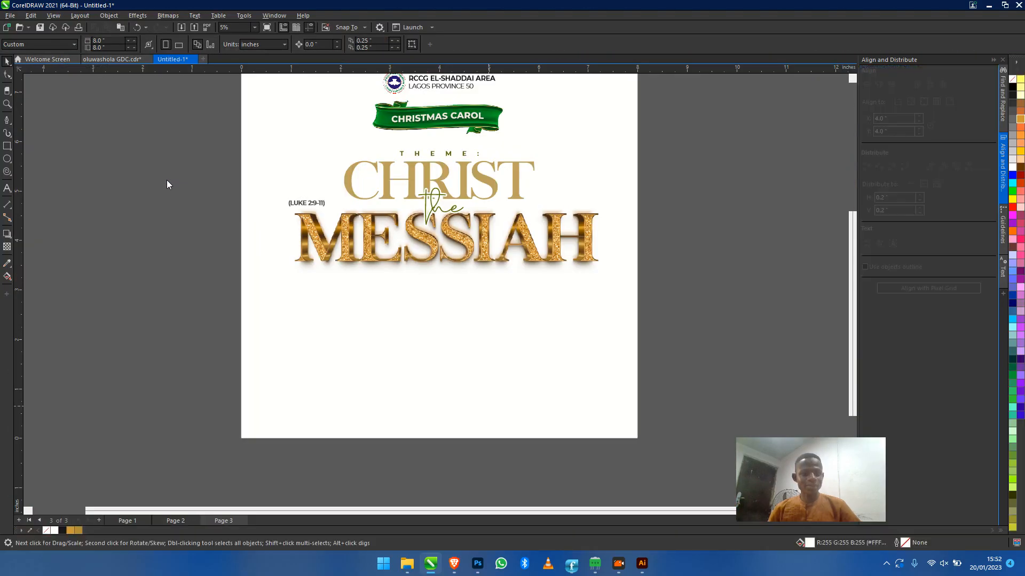
{"action": "left_click", "coordinate": [493, 127]}
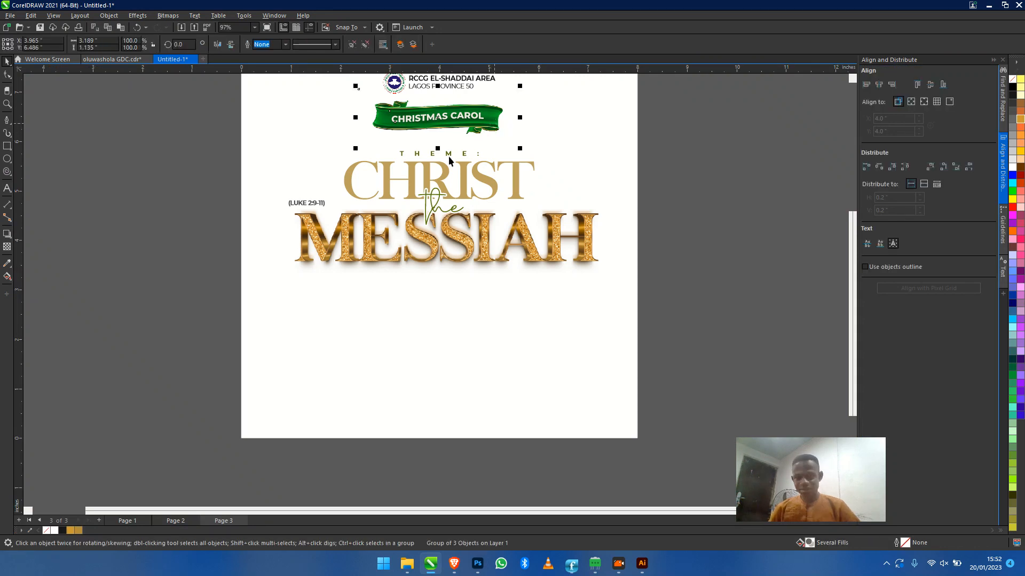
Bring the background-free green ribbon PNG from the Desktop folder onto the flyer page as a demonstration
{"action": "left_click", "coordinate": [409, 569]}
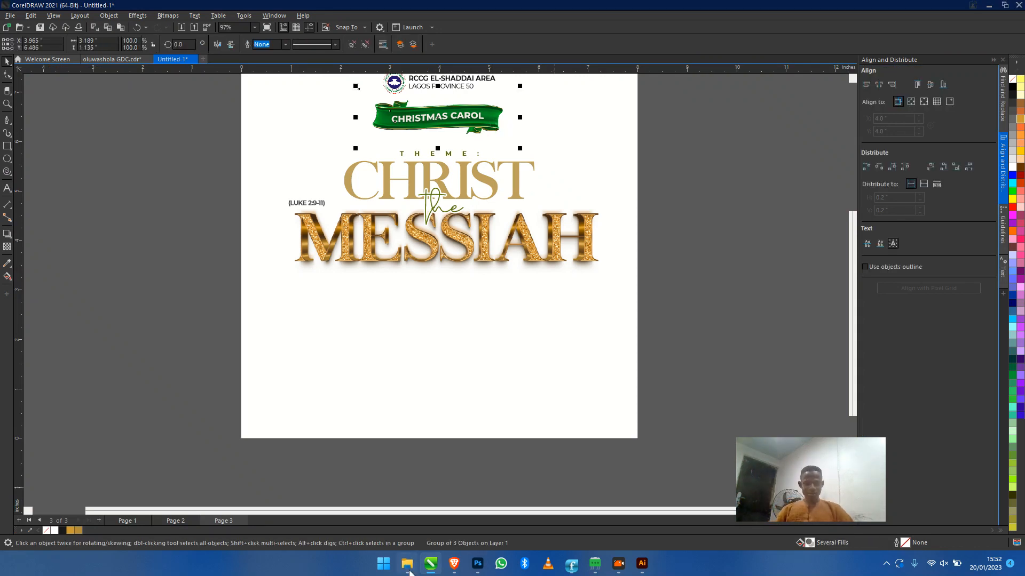
{"action": "left_click_drag", "start_coordinate": [266, 5], "coordinate": [885, 82]}
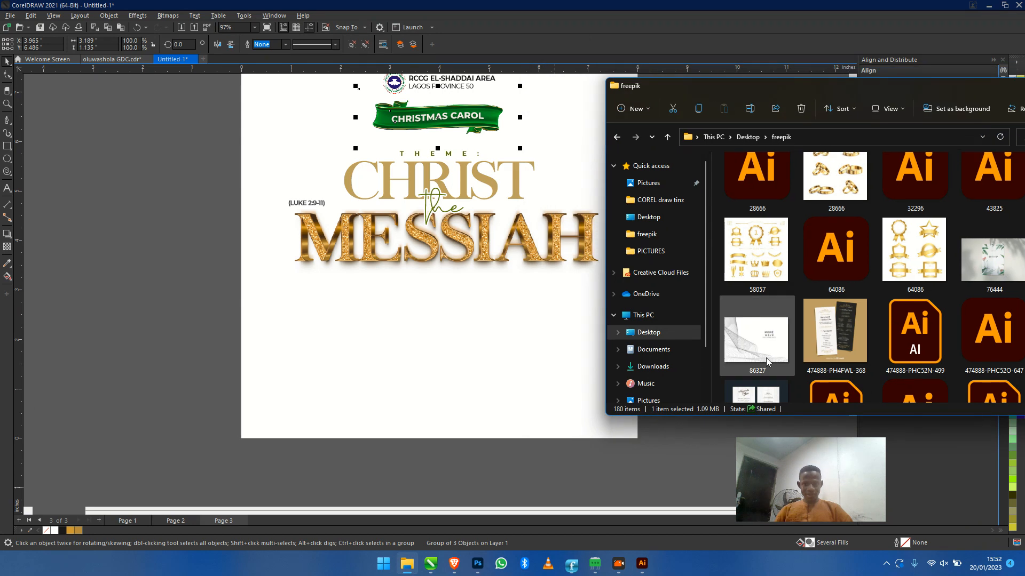
{"action": "left_click", "coordinate": [670, 334]}
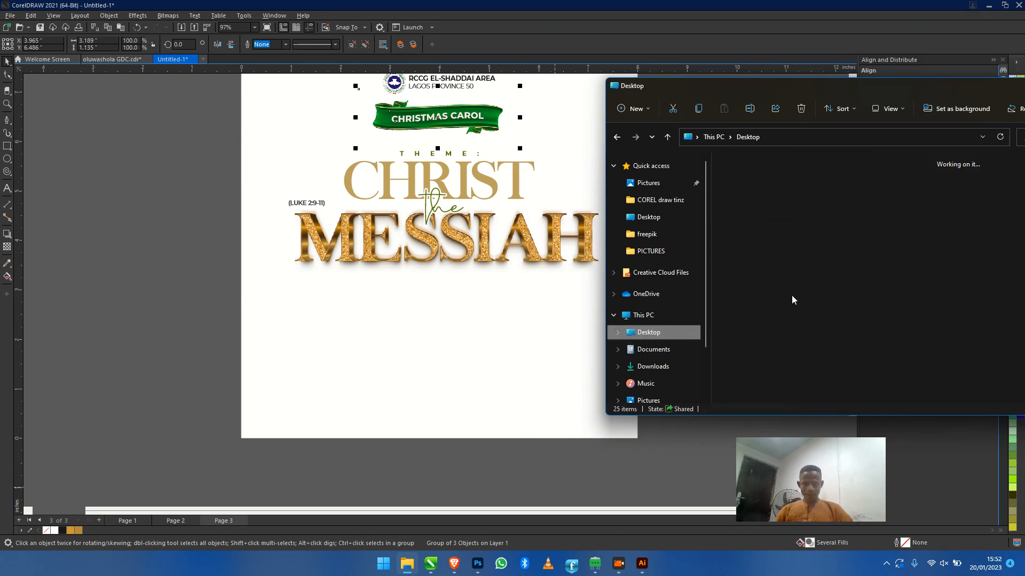
{"action": "left_click", "coordinate": [886, 277]}
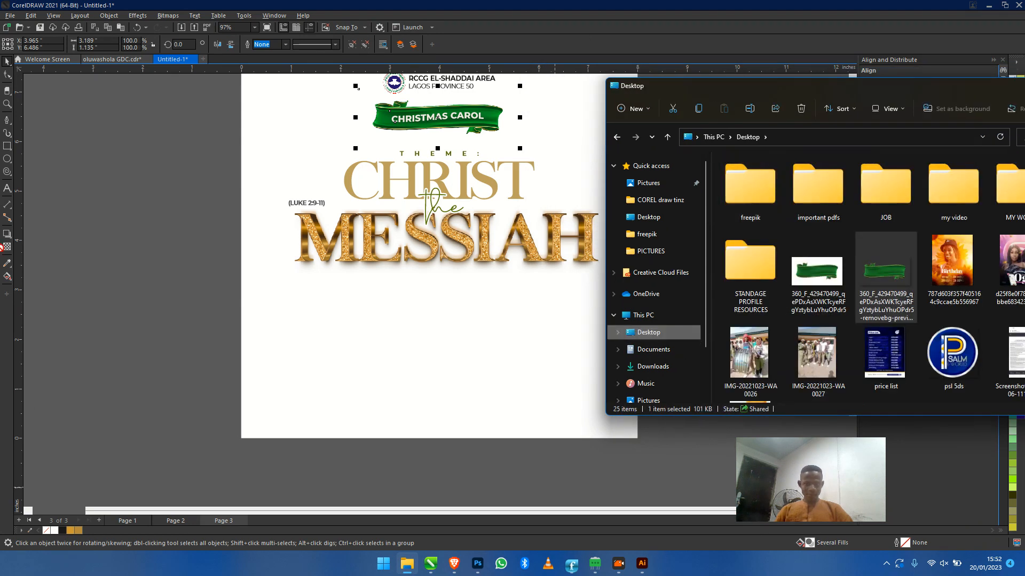
{"action": "left_click_drag", "start_coordinate": [64, 214], "coordinate": [550, 156]}
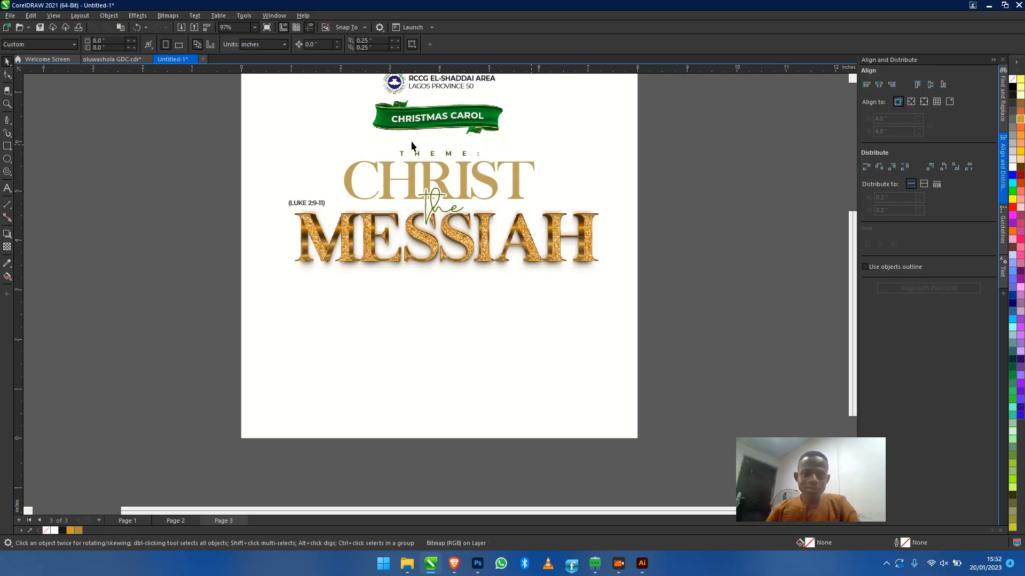
Bring the lower part of the flyer into view and select the gold MESSIAH text bitmap
{"action": "scroll", "coordinate": [412, 145], "scroll_direction": "up", "scroll_amount": 1}
{"action": "left_click_drag", "start_coordinate": [502, 403], "coordinate": [501, 328]}
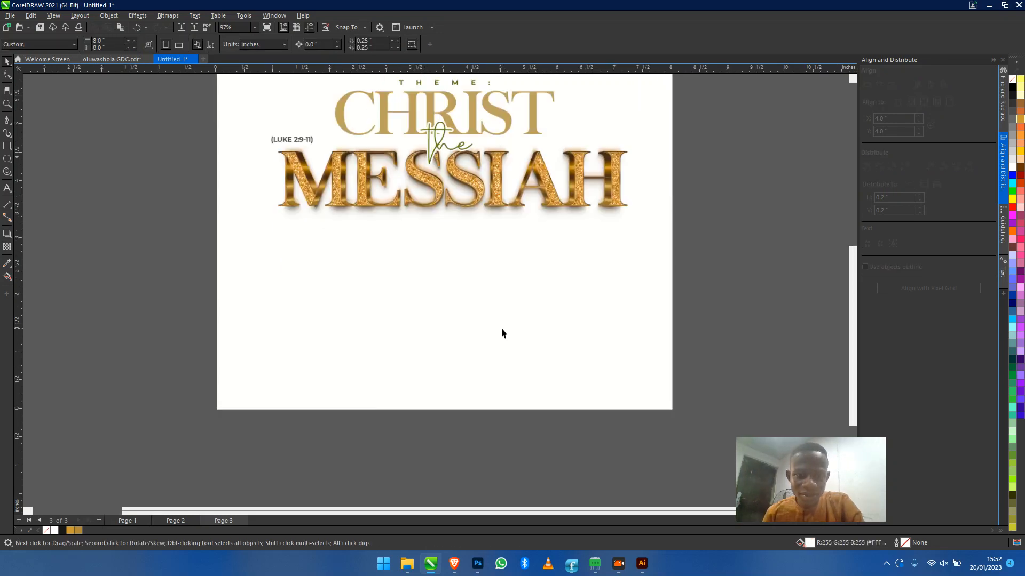
{"action": "scroll", "coordinate": [513, 203], "scroll_direction": "up", "scroll_amount": 1}
{"action": "left_click", "coordinate": [514, 203]}
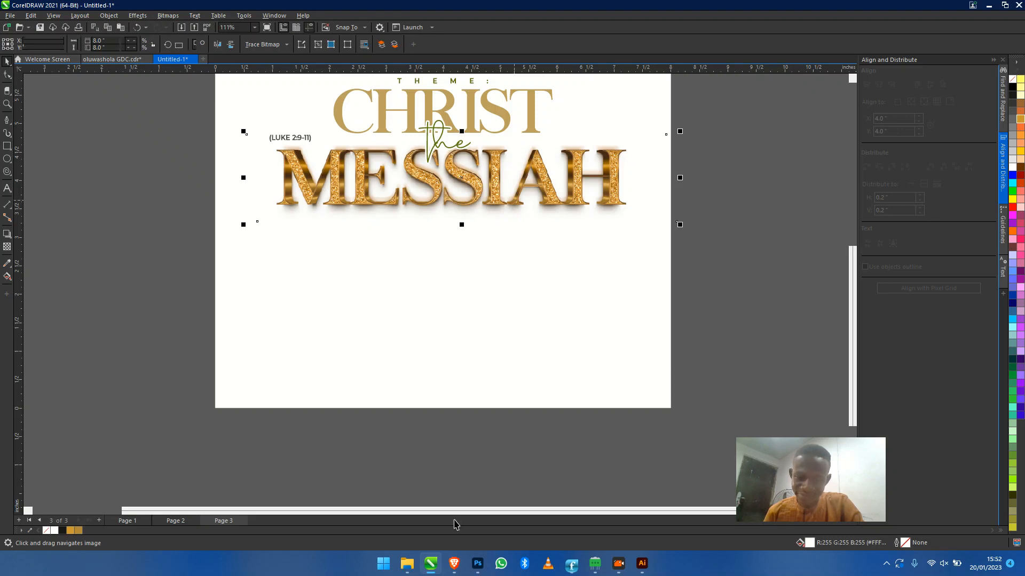
Switch to File Explorer, maximize its window and open the freepik folder on the Desktop
{"action": "left_click", "coordinate": [408, 564]}
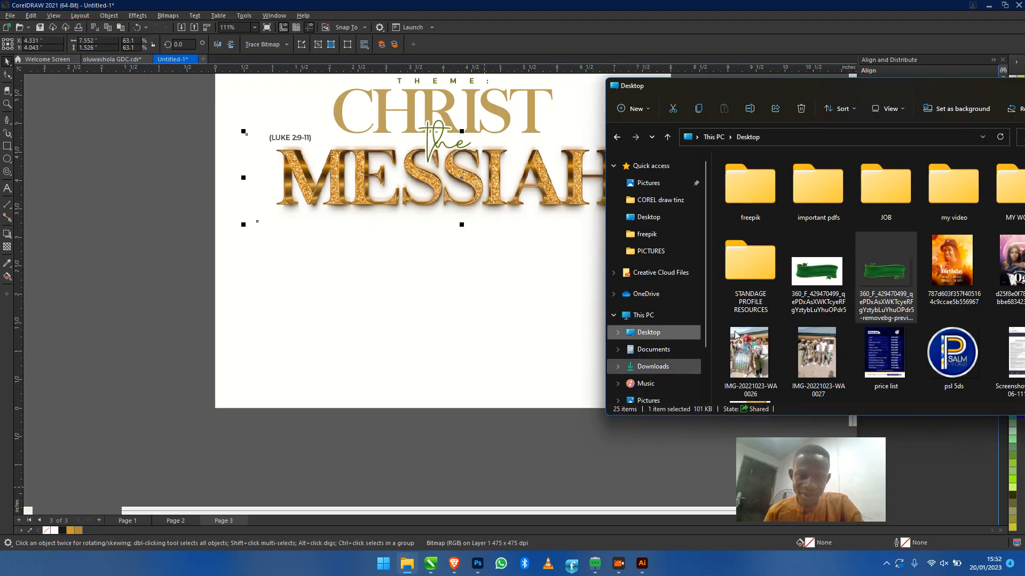
{"action": "double_click", "coordinate": [888, 93]}
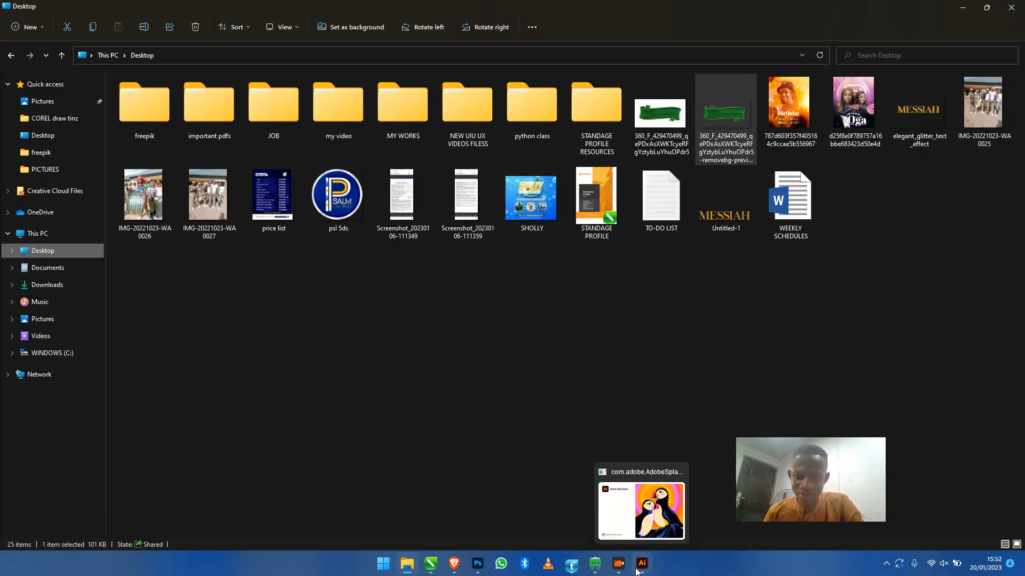
{"action": "left_click", "coordinate": [849, 176]}
{"action": "double_click", "coordinate": [172, 106]}
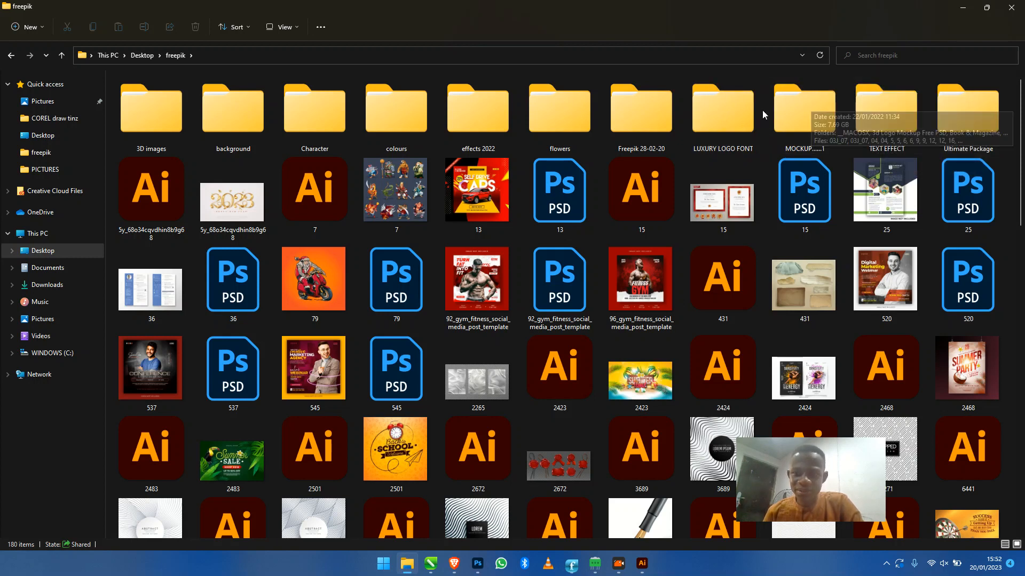
Browse the effects 2022 folder and the parent freepik folder for PNG effects, Christmas artwork and source files
{"action": "double_click", "coordinate": [462, 131]}
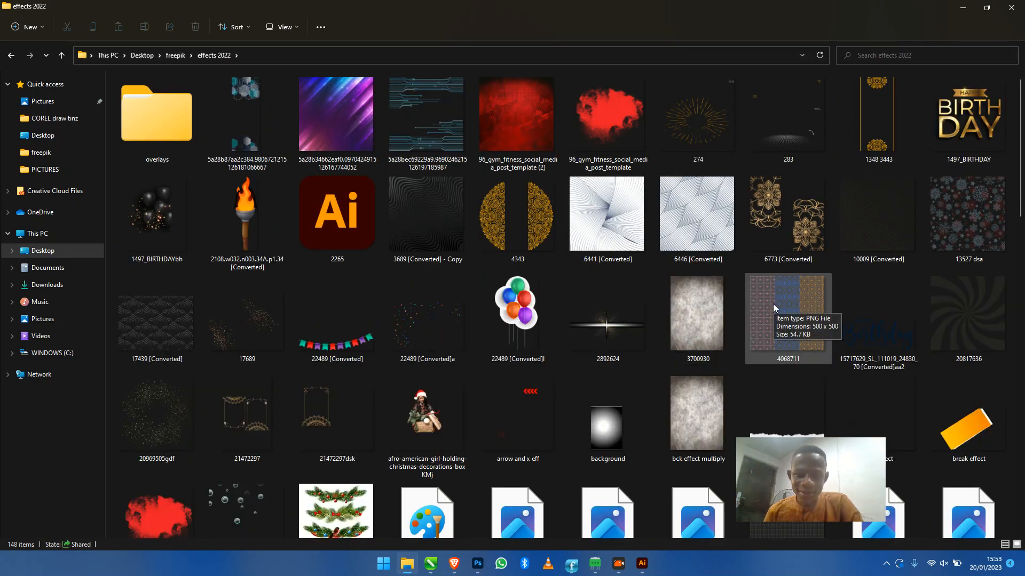
{"action": "scroll", "coordinate": [773, 303], "scroll_direction": "down", "scroll_amount": 3}
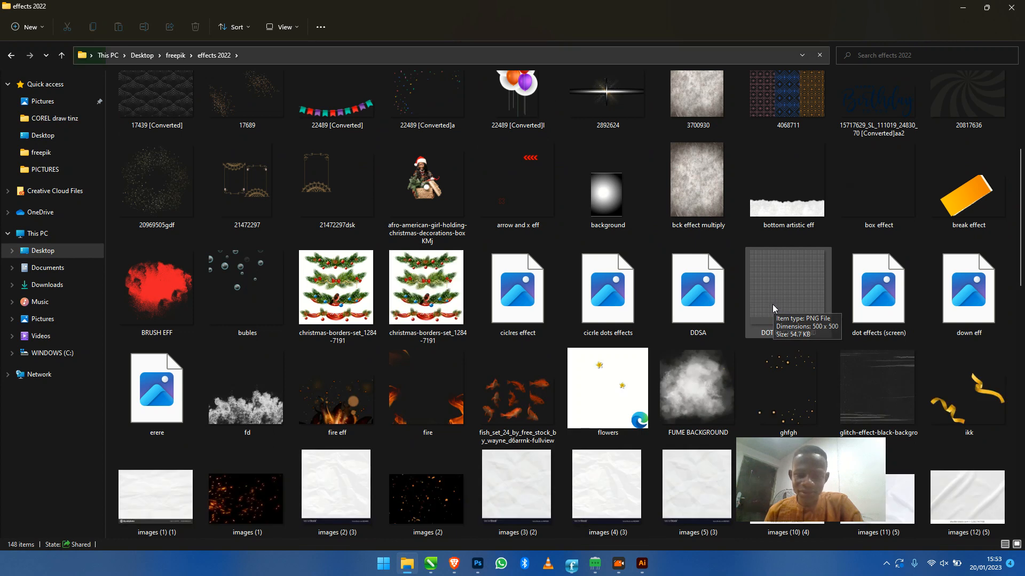
{"action": "scroll", "coordinate": [772, 304], "scroll_direction": "down", "scroll_amount": 3}
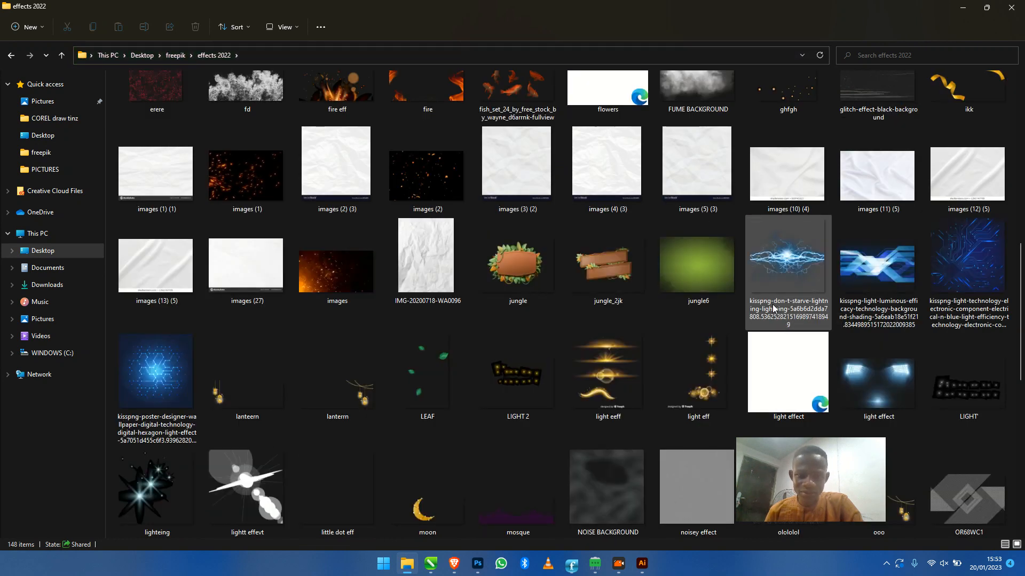
{"action": "scroll", "coordinate": [773, 308], "scroll_direction": "down", "scroll_amount": 3}
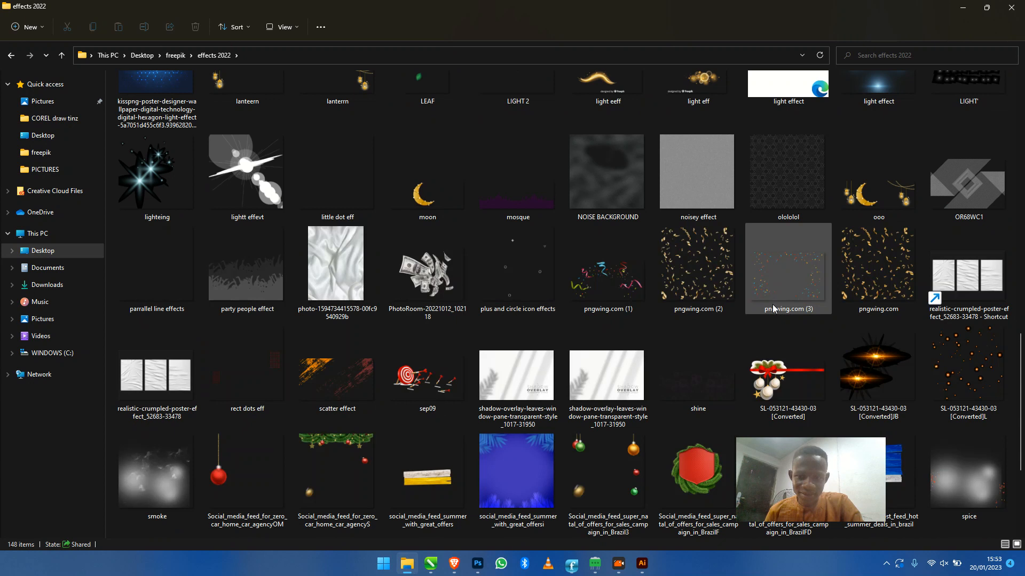
{"action": "scroll", "coordinate": [773, 308], "scroll_direction": "down", "scroll_amount": 3}
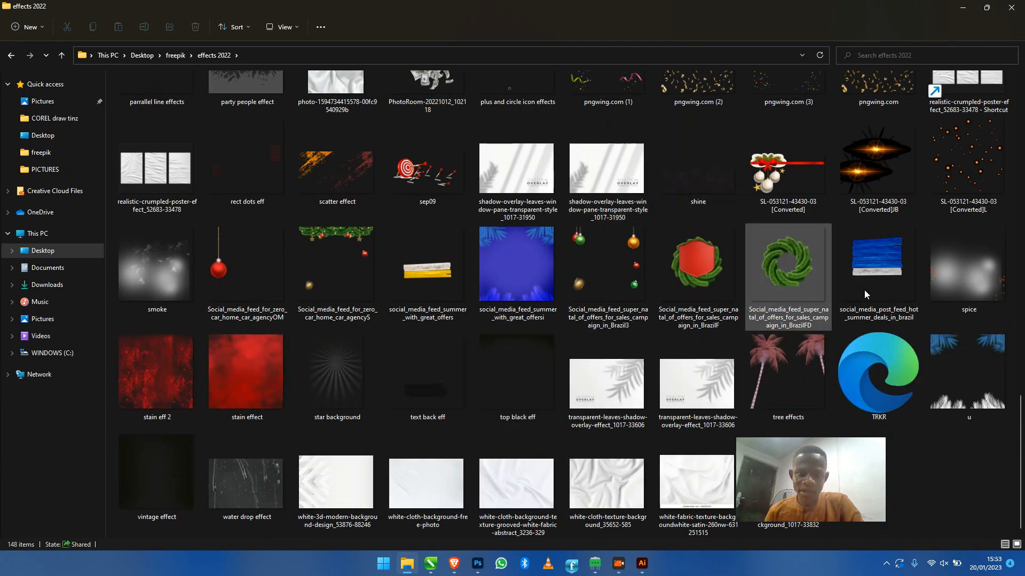
{"action": "scroll", "coordinate": [866, 289], "scroll_direction": "up", "scroll_amount": 3}
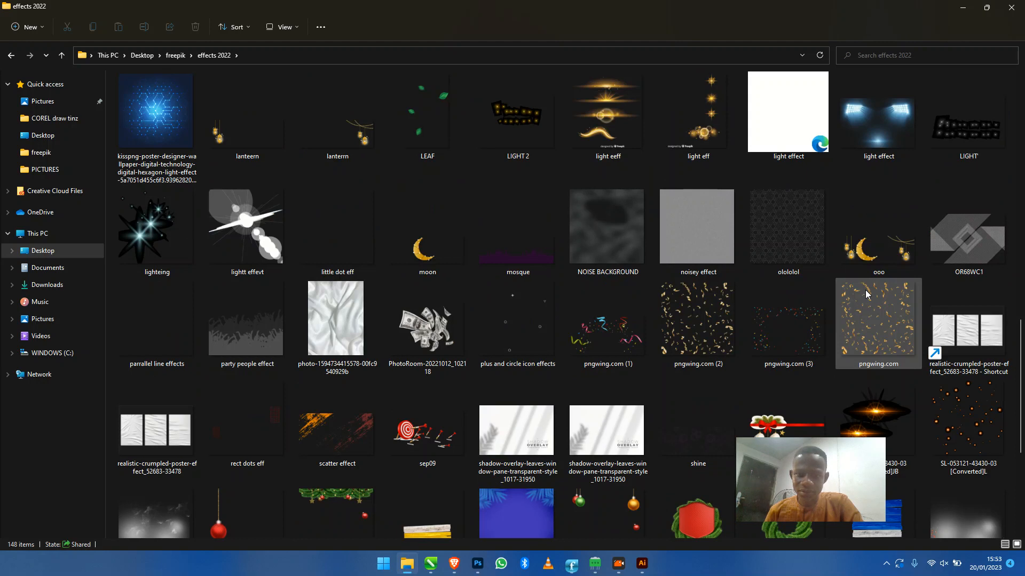
{"action": "scroll", "coordinate": [865, 293], "scroll_direction": "up", "scroll_amount": 15}
{"action": "key", "text": "alt+Up"}
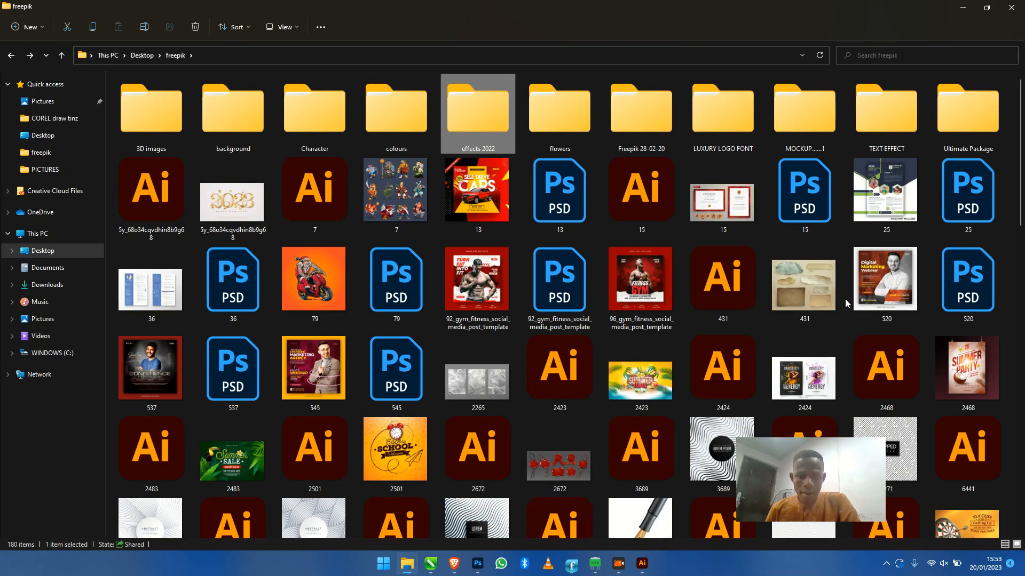
{"action": "scroll", "coordinate": [844, 299], "scroll_direction": "down", "scroll_amount": 15}
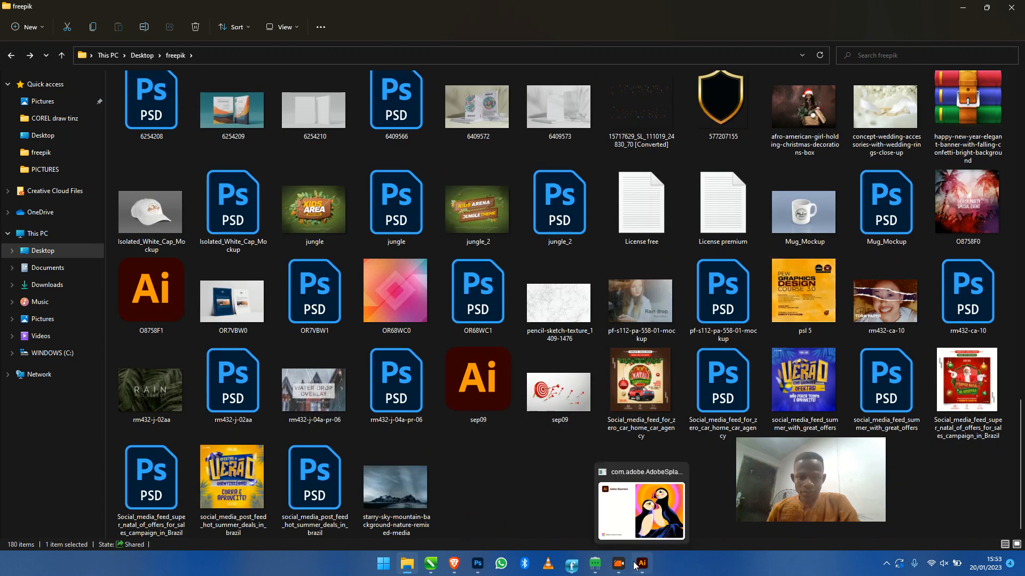
Return to the CorelDRAW flyer and copy the Christmas ornament artwork below MESSIAH from page 2 onto page 3 as one group
{"action": "left_click", "coordinate": [963, 8]}
{"action": "left_click_drag", "start_coordinate": [460, 354], "coordinate": [451, 378]}
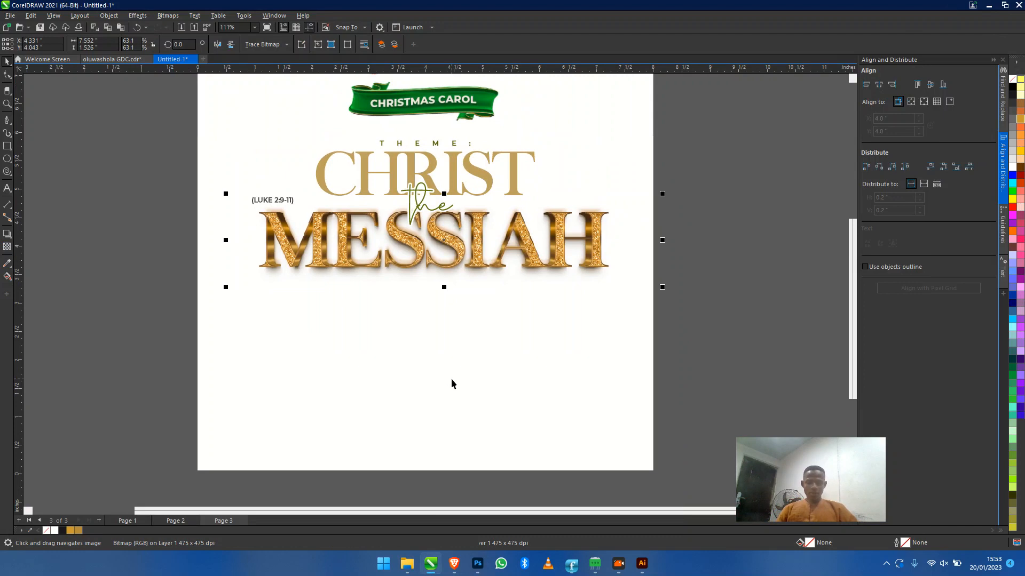
{"action": "key", "text": "Escape"}
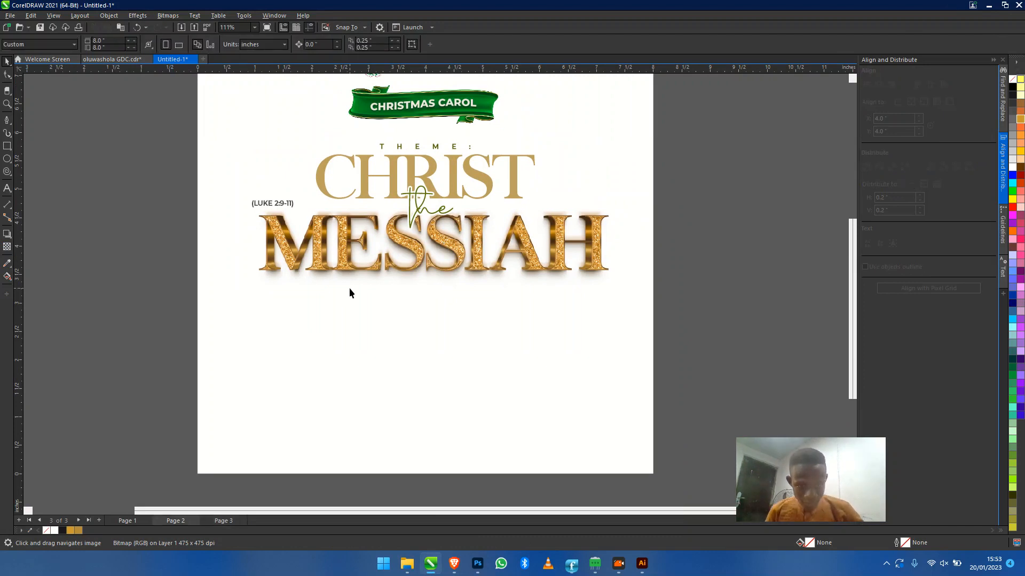
{"action": "scroll", "coordinate": [539, 371], "scroll_direction": "down", "scroll_amount": 1}
{"action": "scroll", "coordinate": [556, 359], "scroll_direction": "down", "scroll_amount": 1}
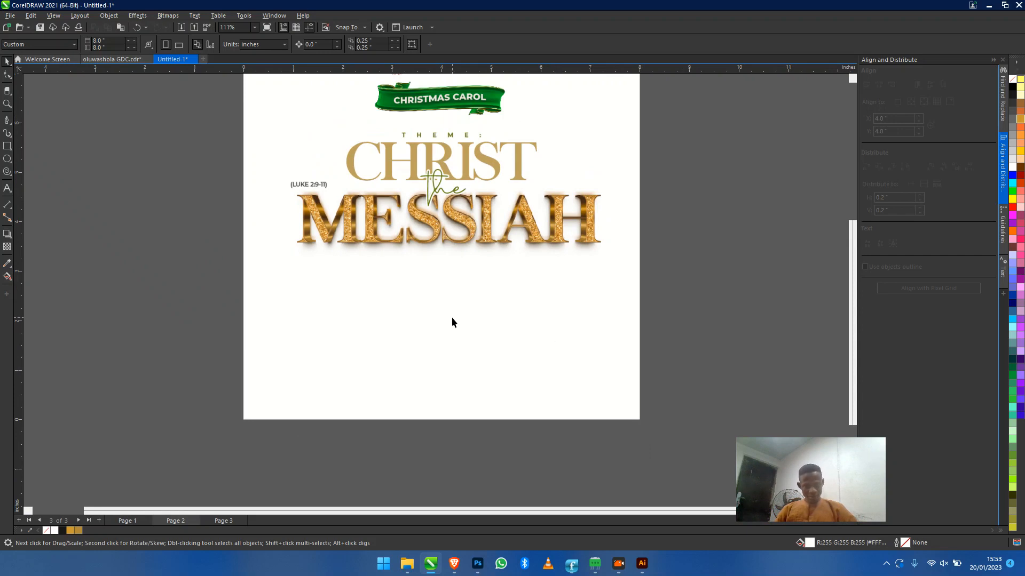
{"action": "scroll", "coordinate": [452, 317], "scroll_direction": "down", "scroll_amount": 1}
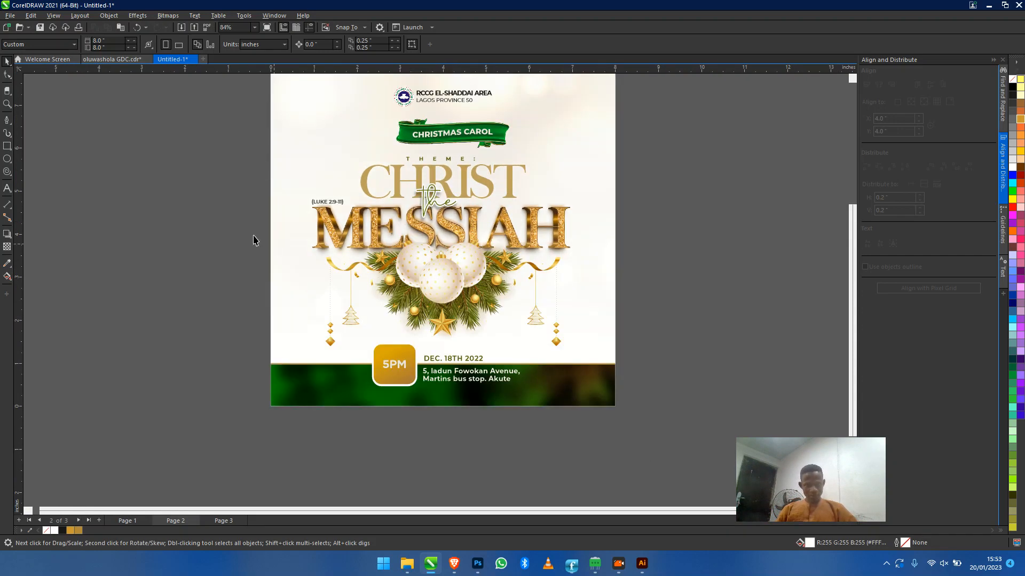
{"action": "left_click_drag", "start_coordinate": [209, 226], "coordinate": [718, 357]}
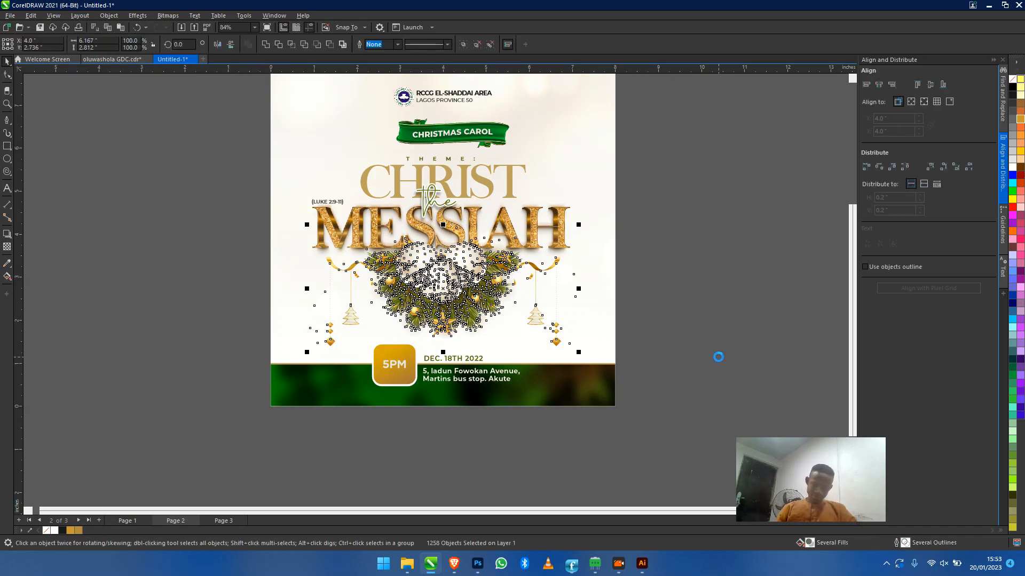
{"action": "key", "text": "Delete"}
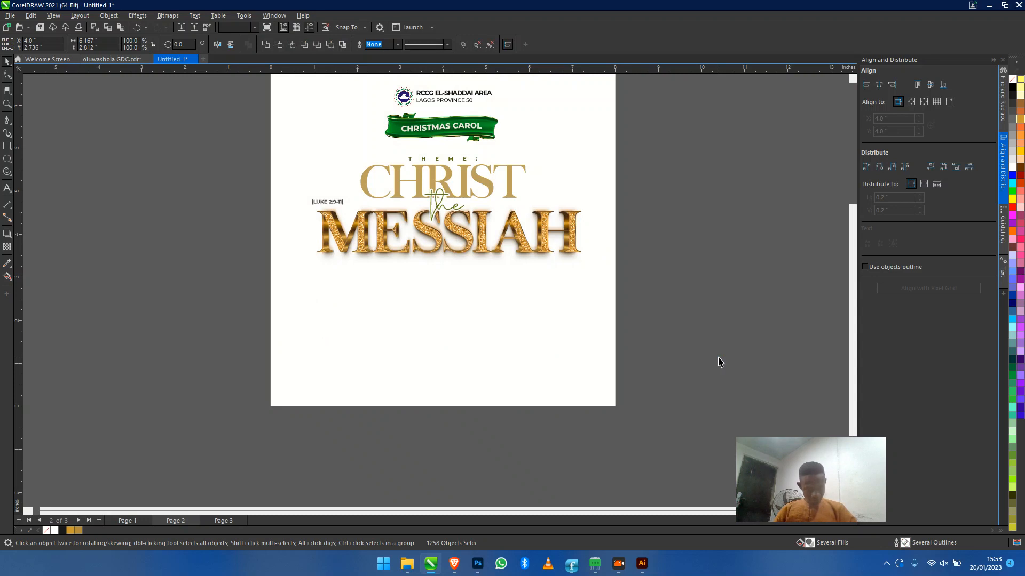
{"action": "key", "text": "ctrl+z"}
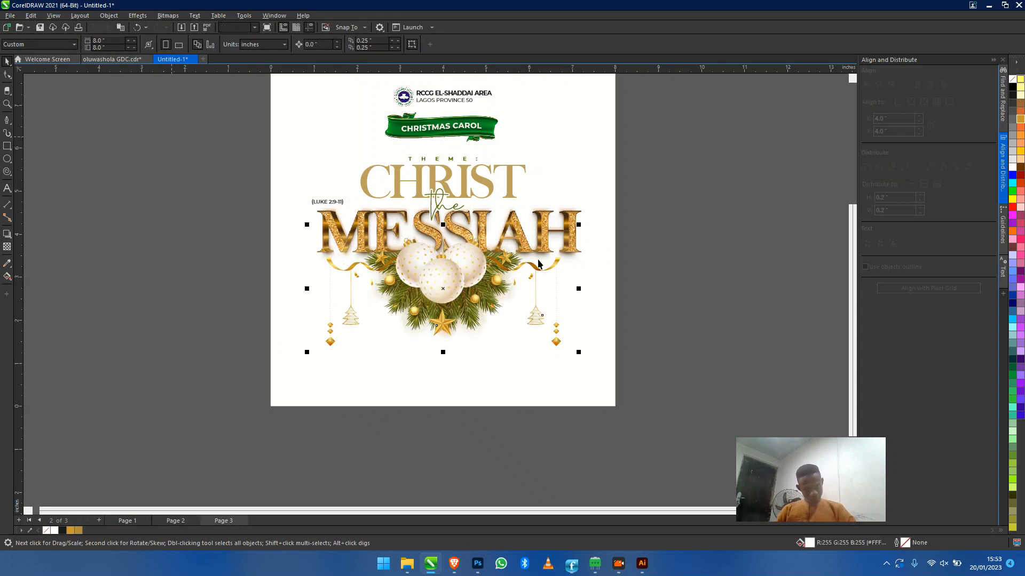
{"action": "left_click", "coordinate": [538, 264]}
{"action": "left_click_drag", "start_coordinate": [385, 283], "coordinate": [121, 242]}
{"action": "left_click_drag", "start_coordinate": [611, 255], "coordinate": [766, 250]}
{"action": "key", "text": "ctrl+z"}
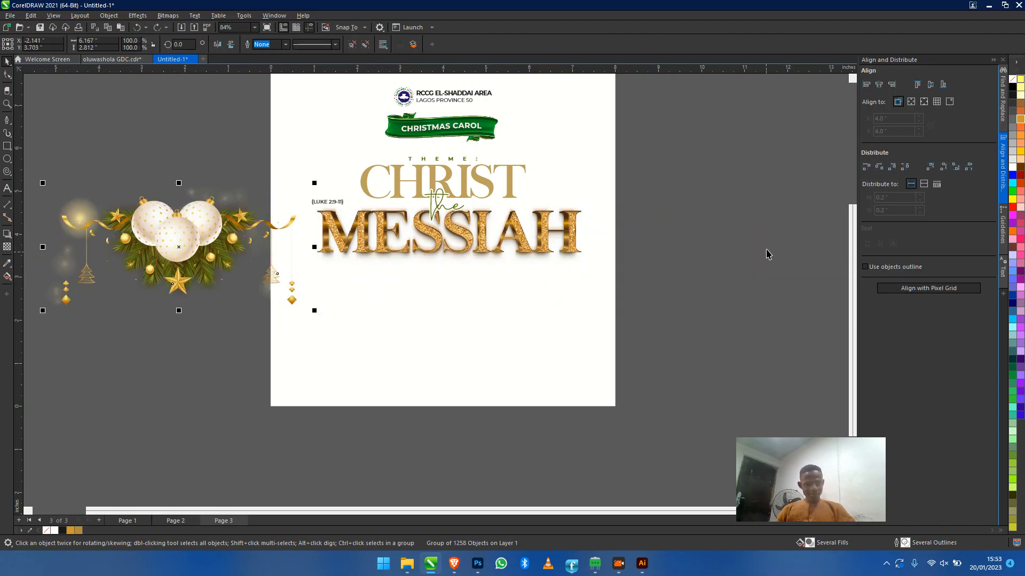
{"action": "key", "text": "ctrl+z"}
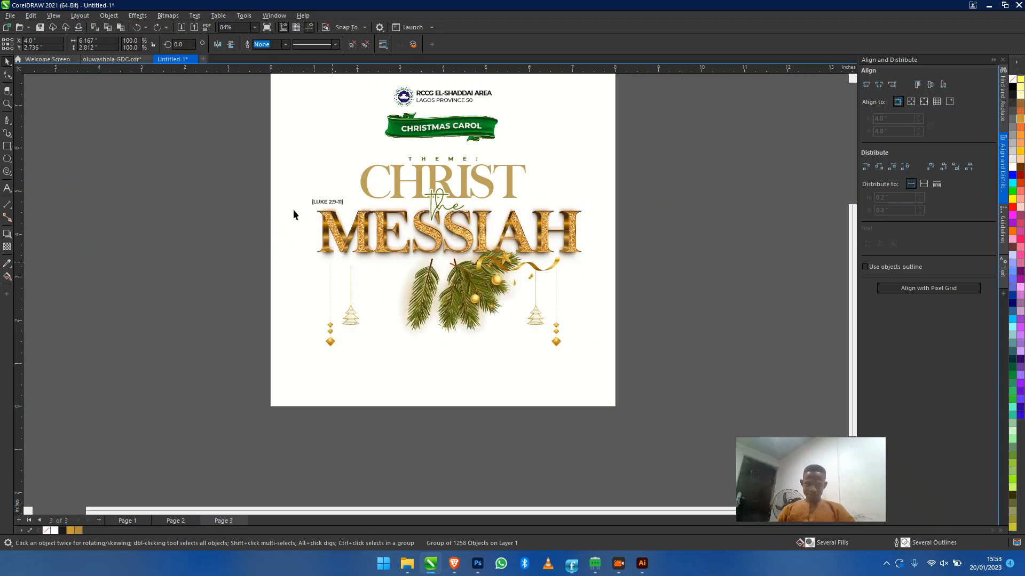
Check the other open document and examine the 5PM badge, date and address text in the page 2 footer of the flyer
{"action": "left_click", "coordinate": [128, 59]}
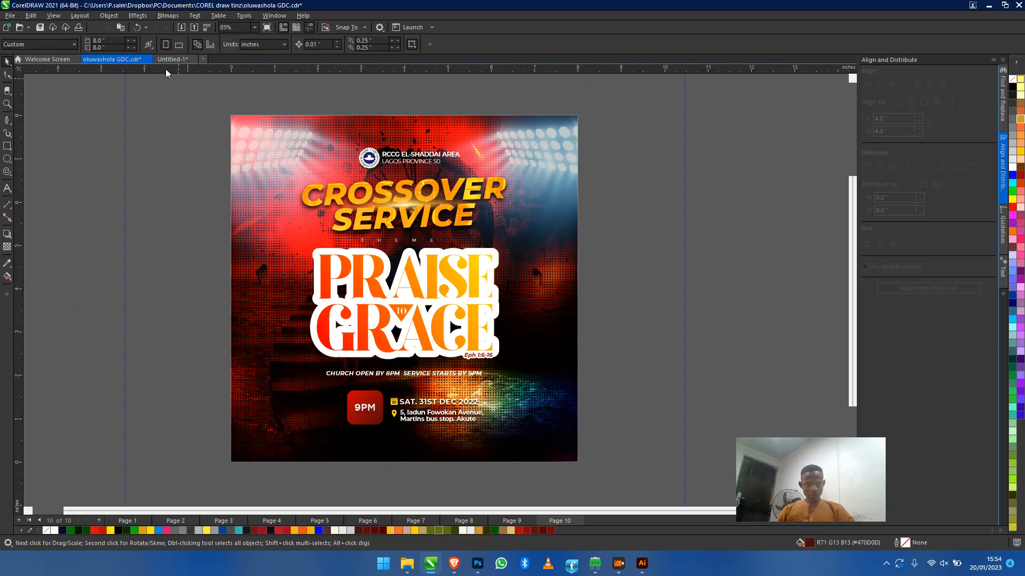
{"action": "left_click", "coordinate": [159, 59]}
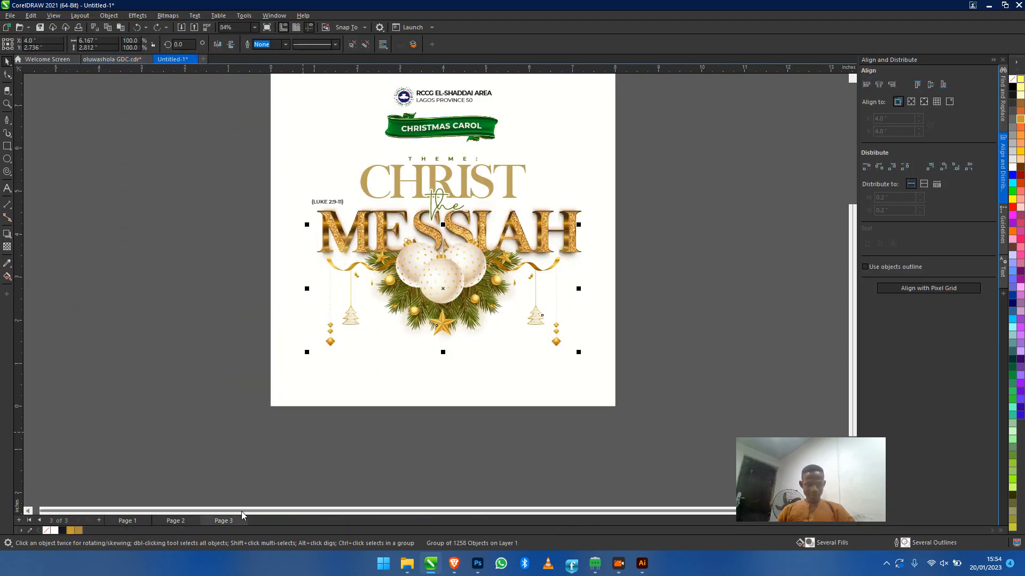
{"action": "left_click", "coordinate": [177, 519]}
{"action": "left_click", "coordinate": [392, 364]}
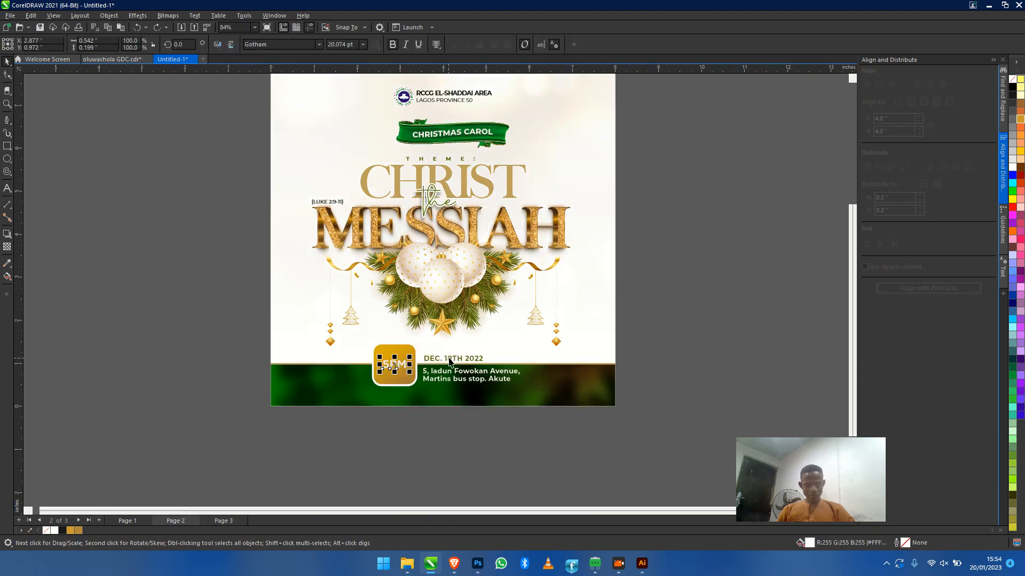
{"action": "left_click", "coordinate": [457, 360]}
{"action": "scroll", "coordinate": [457, 368], "scroll_direction": "up", "scroll_amount": 2}
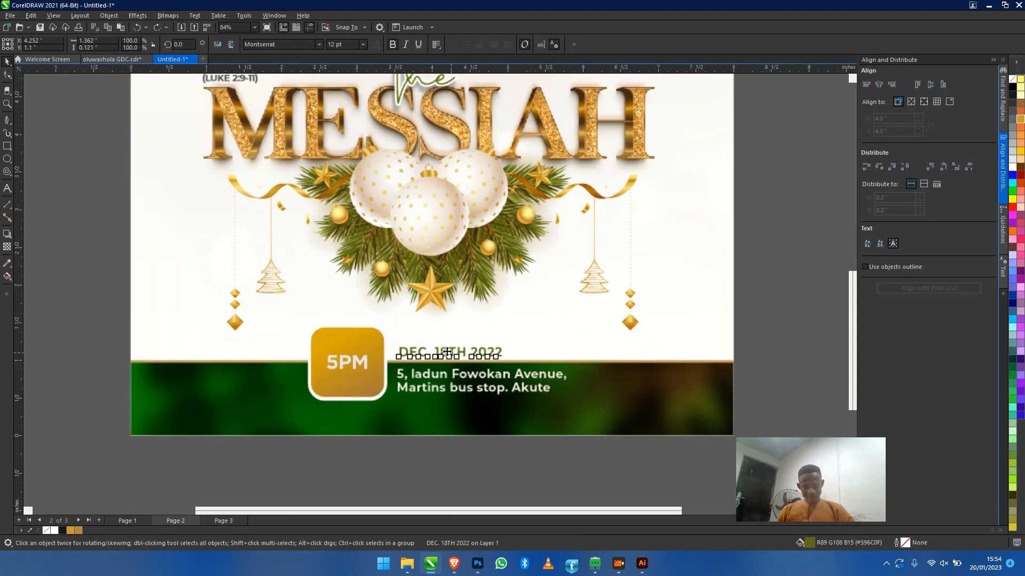
{"action": "left_click", "coordinate": [455, 385]}
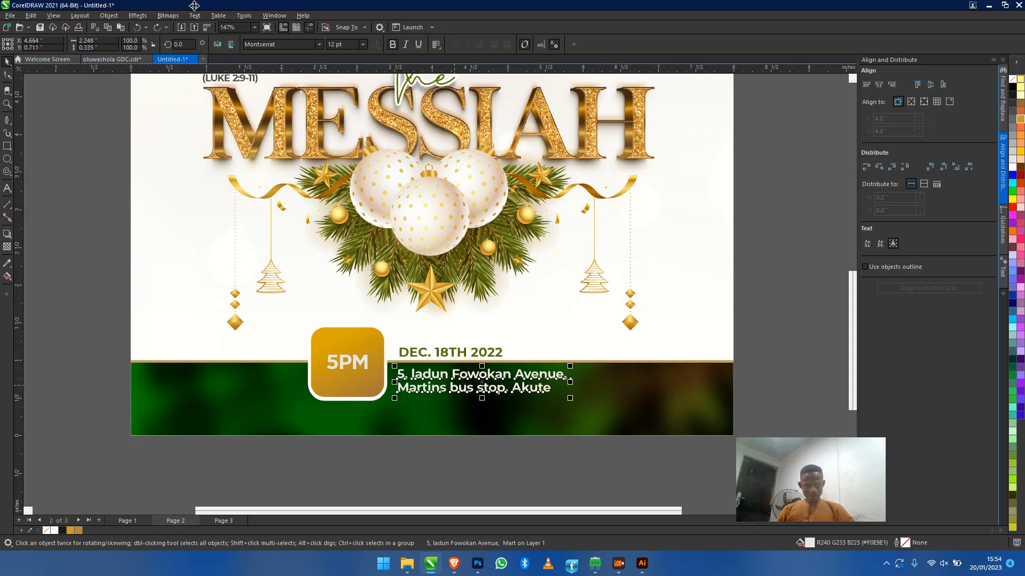
{"action": "left_click", "coordinate": [366, 364]}
{"action": "left_click_drag", "start_coordinate": [346, 360], "coordinate": [366, 350]}
{"action": "left_click", "coordinate": [386, 339]}
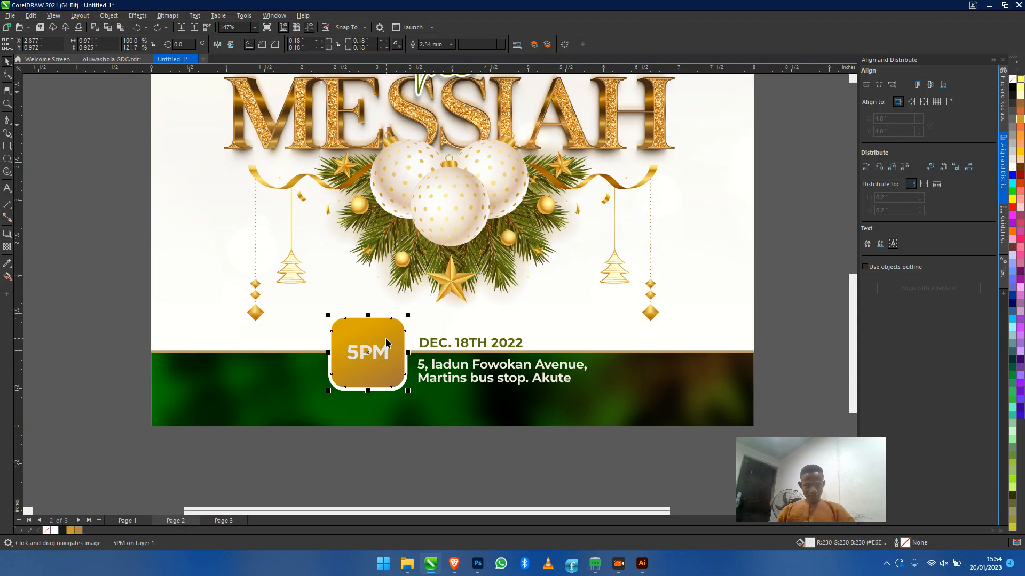
Draw a rectangle about 8.89 by 1.62 inches across the bottom edge of page 3 and fill it dark green (#006633)
{"action": "left_click", "coordinate": [224, 521]}
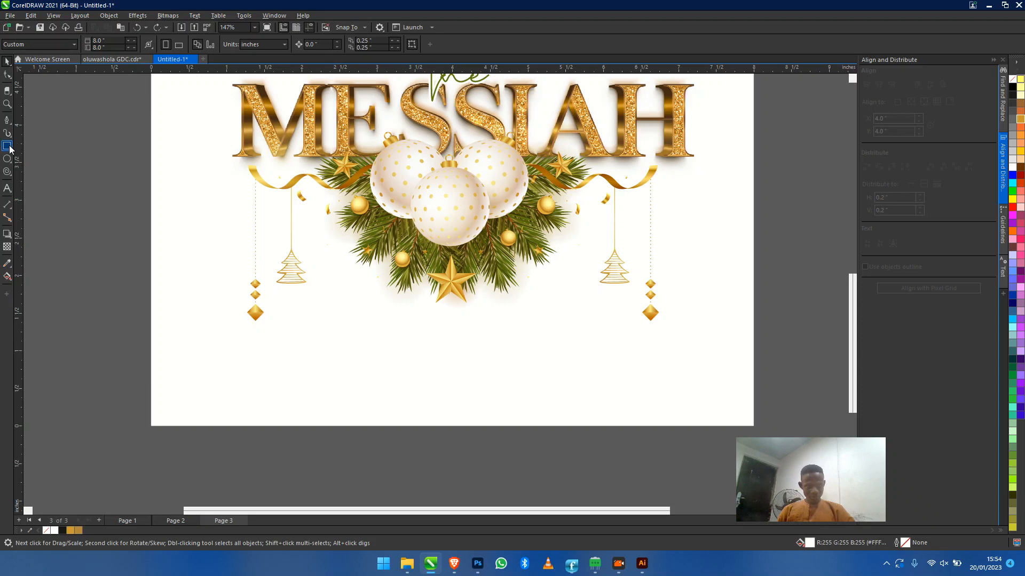
{"action": "mouse_move", "coordinate": [137, 354]}
{"action": "left_mouse_down"}
{"action": "mouse_move", "coordinate": [439, 467]}
{"action": "mouse_move", "coordinate": [727, 414]}
{"action": "mouse_move", "coordinate": [738, 423]}
{"action": "left_mouse_up"}
{"action": "key", "text": "space"}
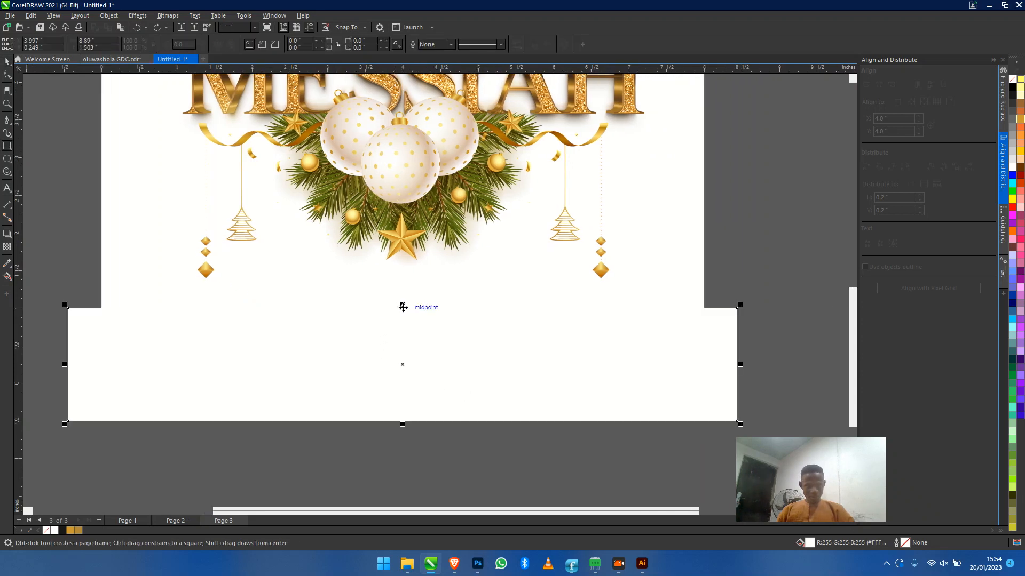
{"action": "left_click_drag", "start_coordinate": [402, 305], "coordinate": [402, 295]}
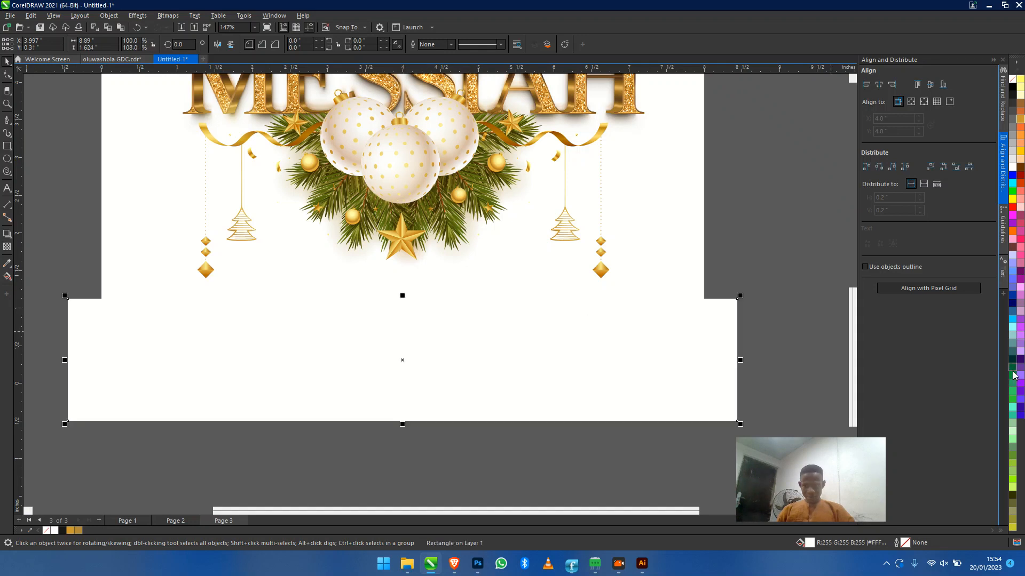
{"action": "left_click", "coordinate": [1013, 367]}
{"action": "left_click", "coordinate": [1012, 375]}
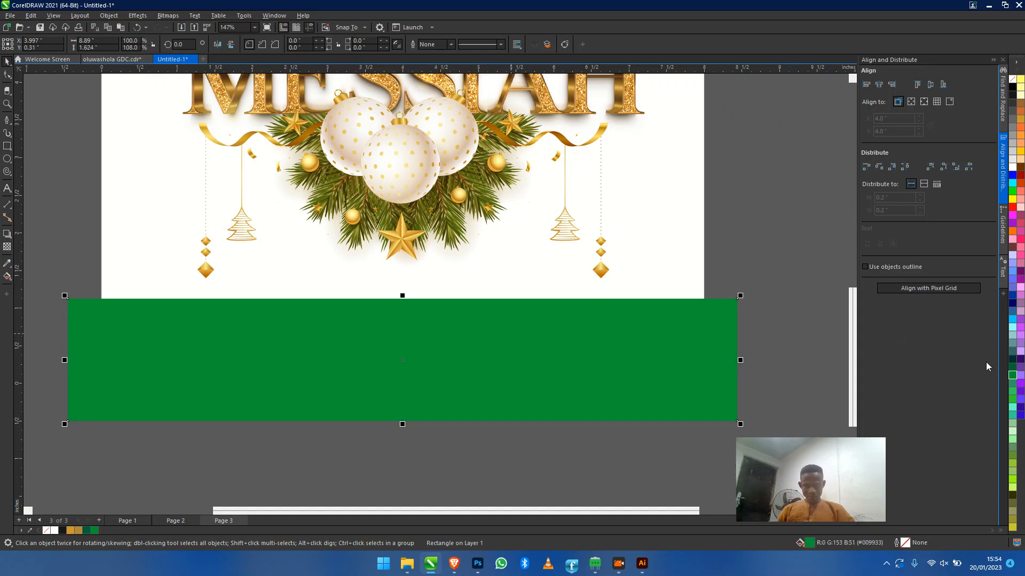
{"action": "left_click", "coordinate": [1012, 367]}
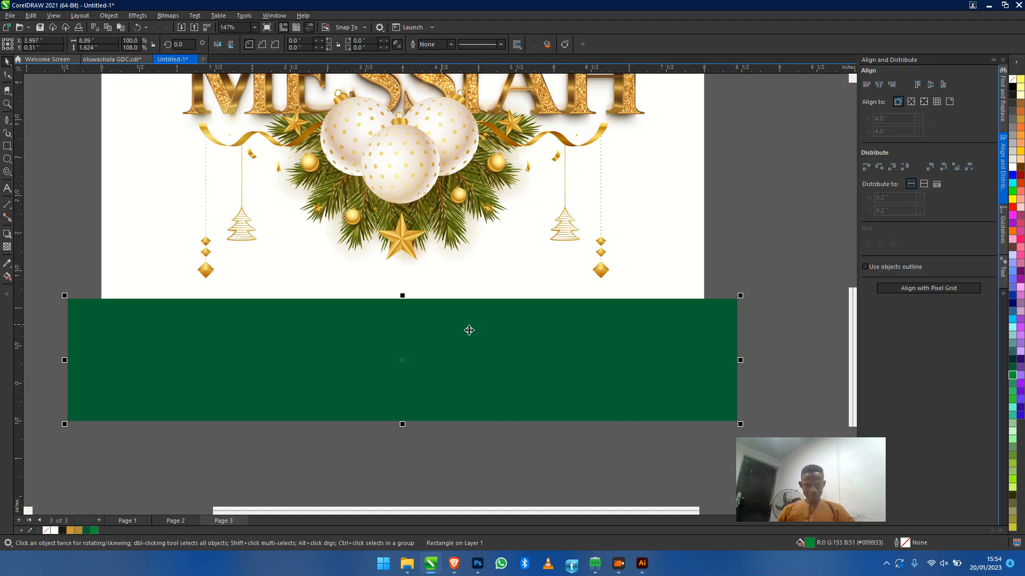
PowerClip the dark green rectangle inside the white page background rectangle
{"action": "right_click", "coordinate": [444, 323]}
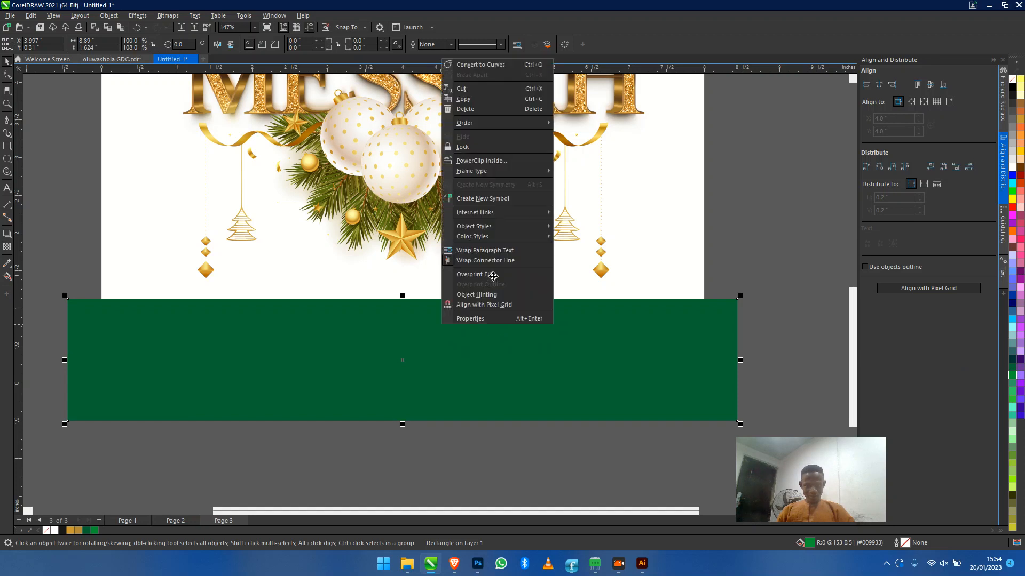
{"action": "left_click", "coordinate": [521, 156]}
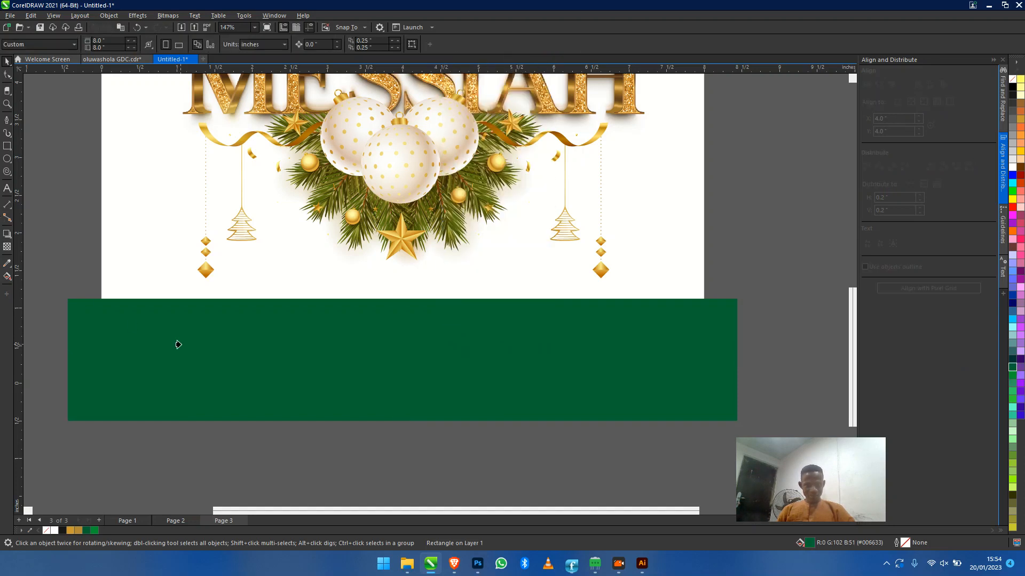
{"action": "left_click", "coordinate": [116, 267]}
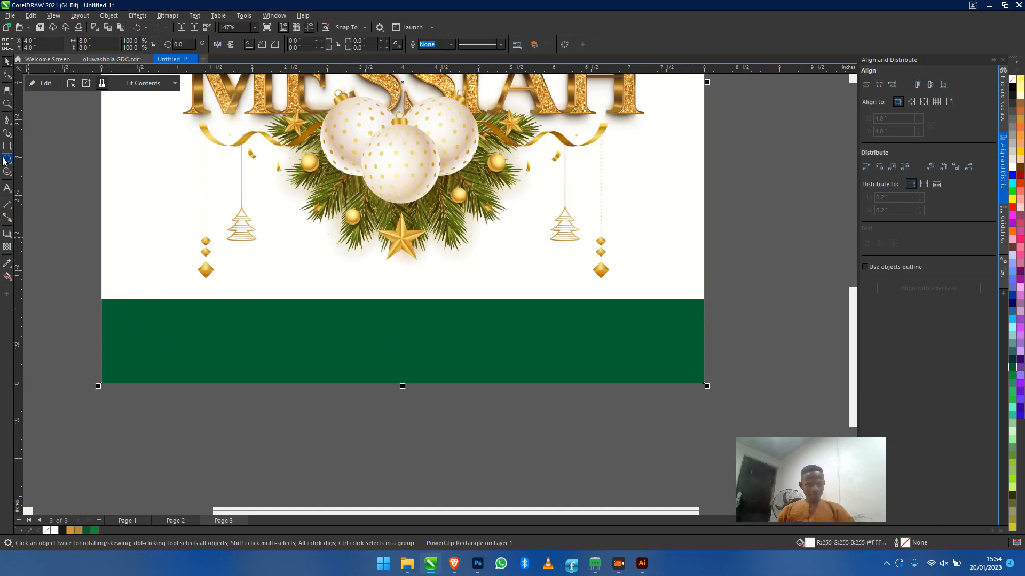
Draw a square about 0.93 inches wide overlapping the green band's upper edge and fill it Gold (#CC9933)
{"action": "mouse_move", "coordinate": [293, 277]}
{"action": "left_mouse_down"}
{"action": "mouse_move", "coordinate": [370, 343]}
{"action": "mouse_move", "coordinate": [322, 325]}
{"action": "left_mouse_up"}
{"action": "key", "text": "ctrl+z"}
{"action": "left_click_drag", "start_coordinate": [282, 276], "coordinate": [352, 349]}
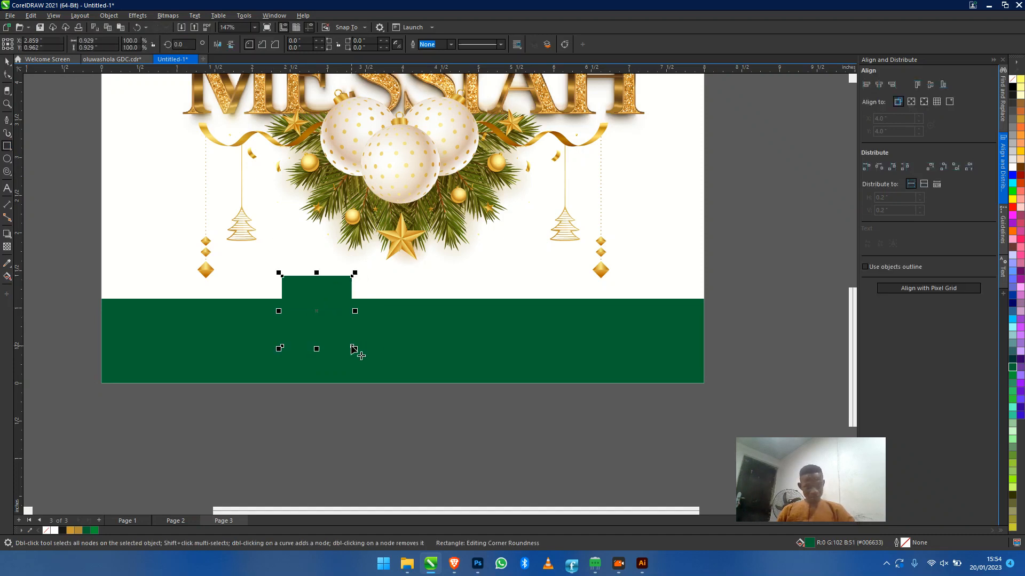
{"action": "left_click", "coordinate": [71, 530]}
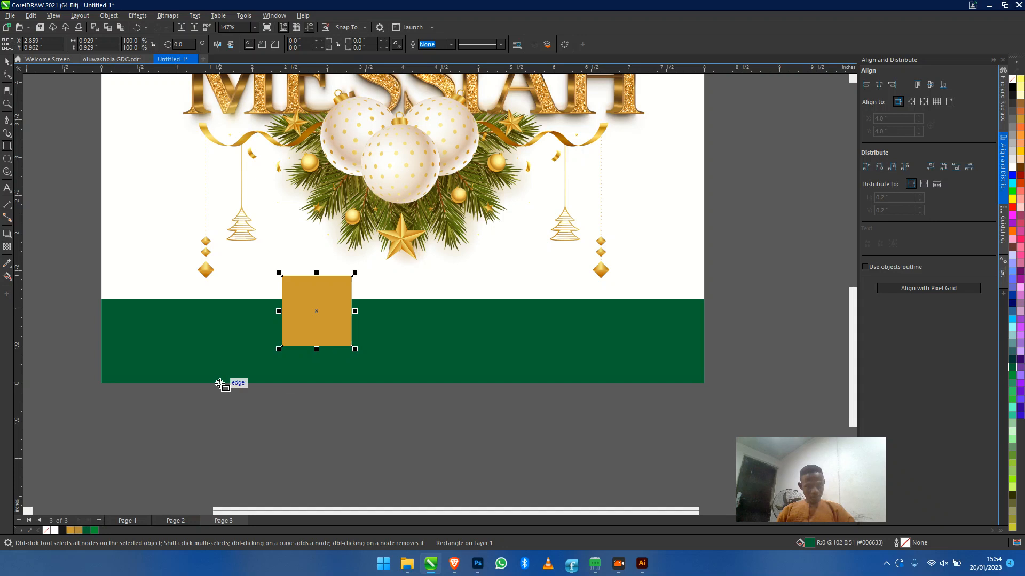
{"action": "left_click", "coordinate": [8, 278]}
{"action": "left_click_drag", "start_coordinate": [346, 338], "coordinate": [305, 276]}
{"action": "key", "text": "ctrl+z"}
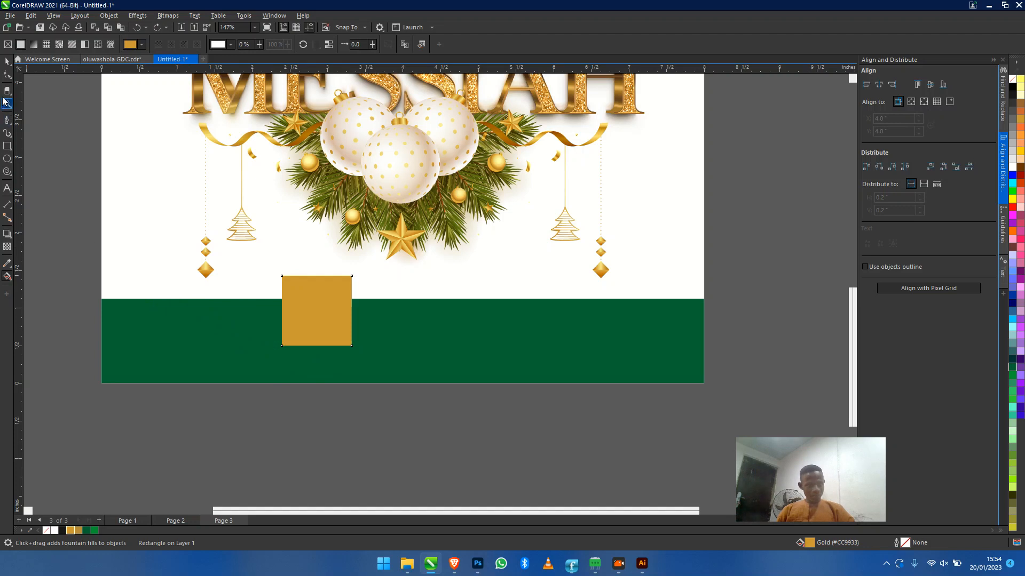
Round all corners of the gold square to a radius of about 0.17 inches
{"action": "left_click", "coordinate": [8, 75]}
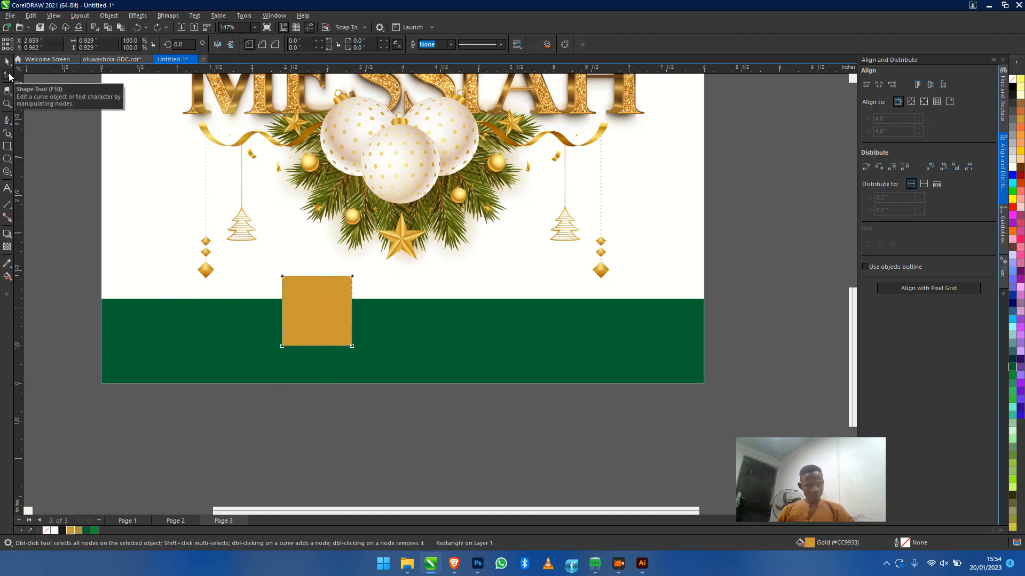
{"action": "left_click_drag", "start_coordinate": [352, 346], "coordinate": [363, 340]}
{"action": "key", "text": "space"}
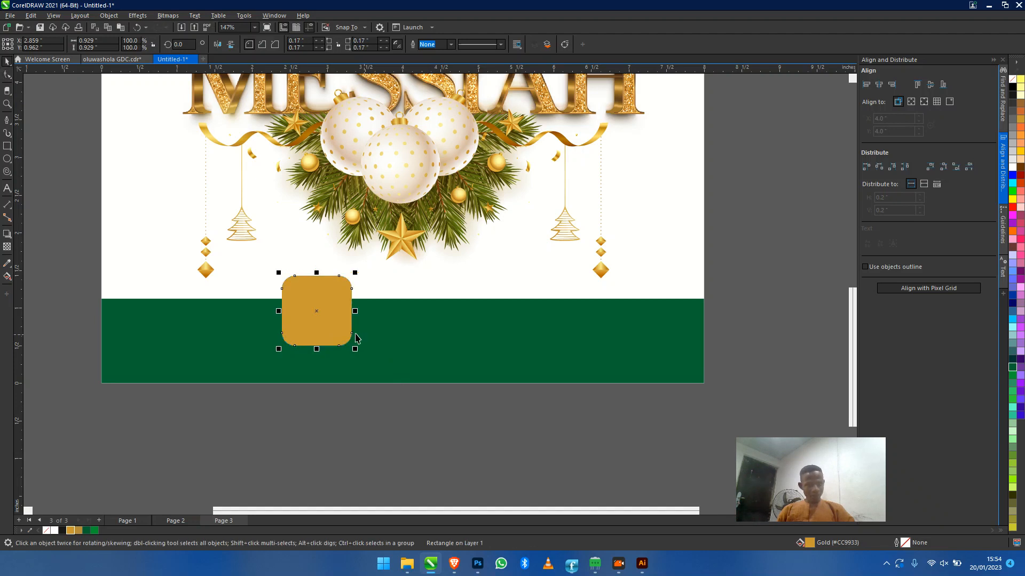
Check the 5PM badge on page 2 and give page 3's rounded square a diagonal fountain fill from gold to peach (R255 G204 B153)
{"action": "left_click", "coordinate": [229, 404]}
{"action": "key", "text": "Page_Up"}
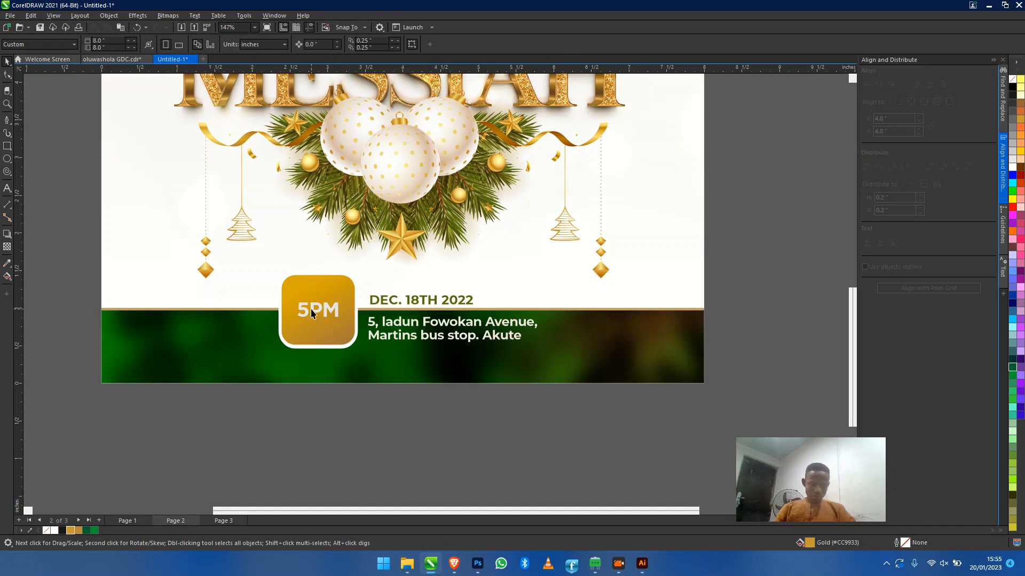
{"action": "key", "text": "Page_Down"}
{"action": "left_click", "coordinate": [308, 335]}
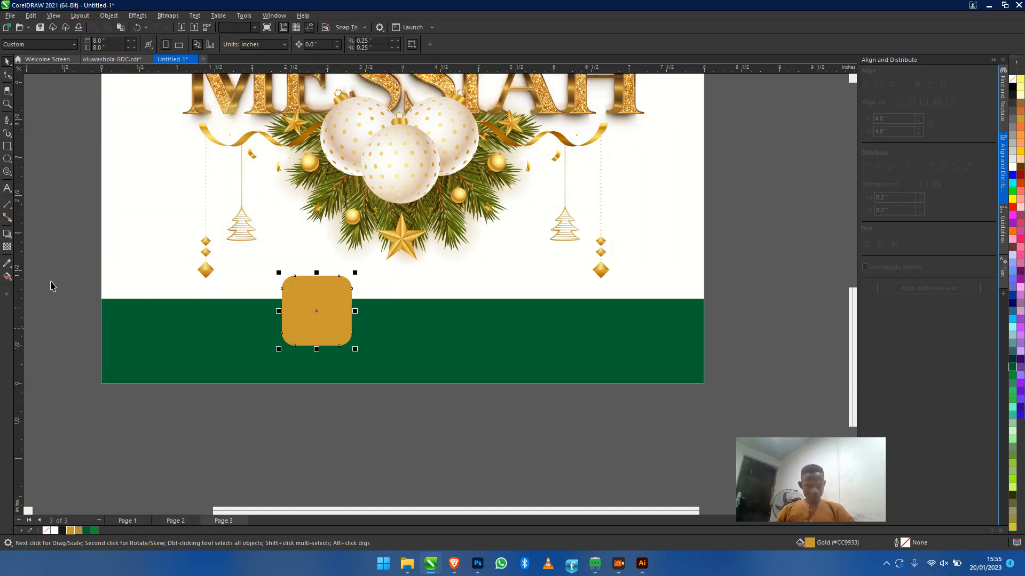
{"action": "left_click", "coordinate": [7, 276]}
{"action": "left_click_drag", "start_coordinate": [337, 336], "coordinate": [309, 278]}
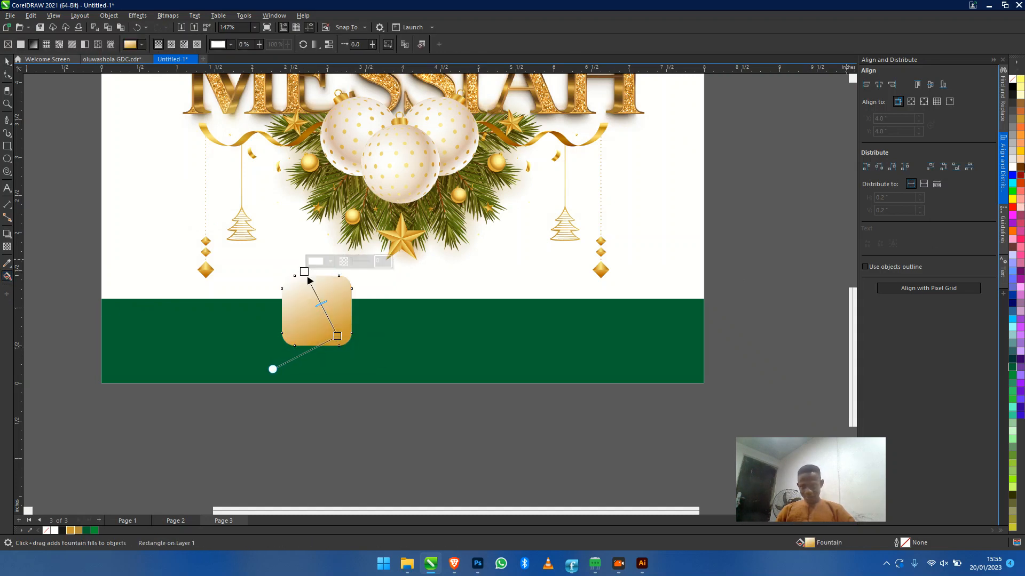
{"action": "left_click", "coordinate": [1021, 163]}
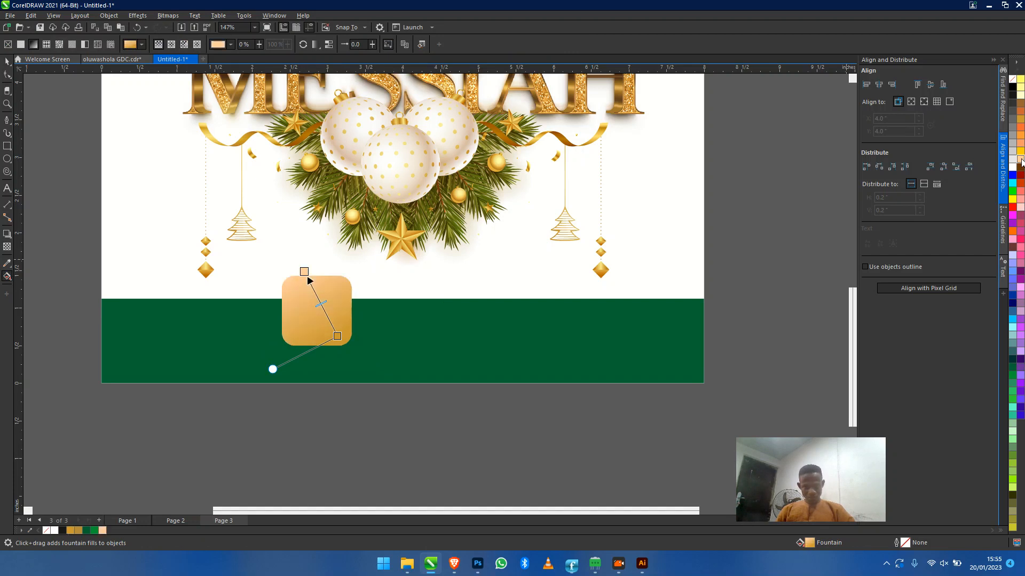
{"action": "left_click_drag", "start_coordinate": [303, 274], "coordinate": [296, 277]}
{"action": "key", "text": "space"}
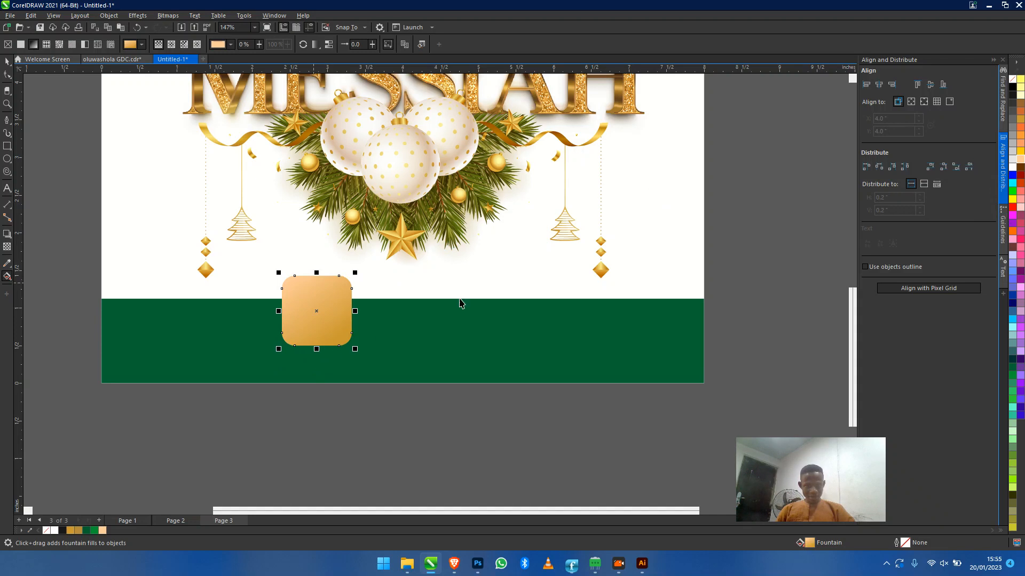
Give the rounded badge on page 3 a white outline 2.0 mm wide
{"action": "right_click", "coordinate": [1012, 171]}
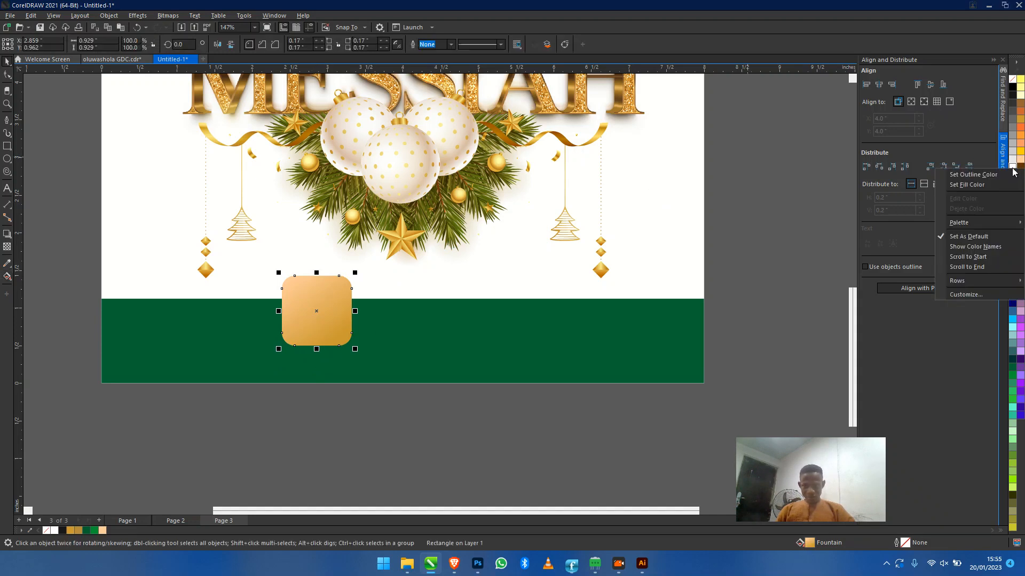
{"action": "left_click", "coordinate": [1008, 177]}
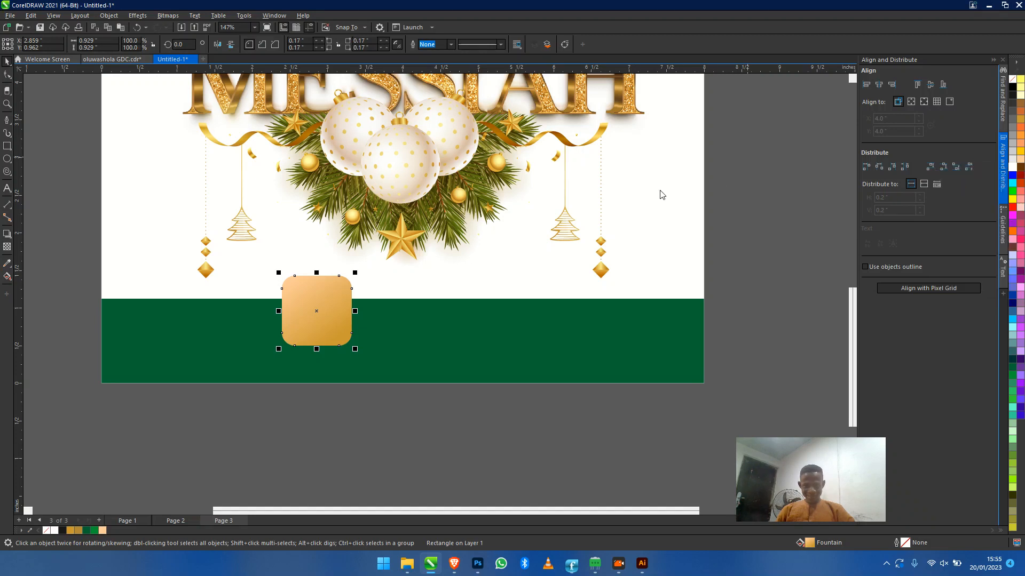
{"action": "left_click", "coordinate": [451, 44]}
{"action": "left_click", "coordinate": [438, 103]}
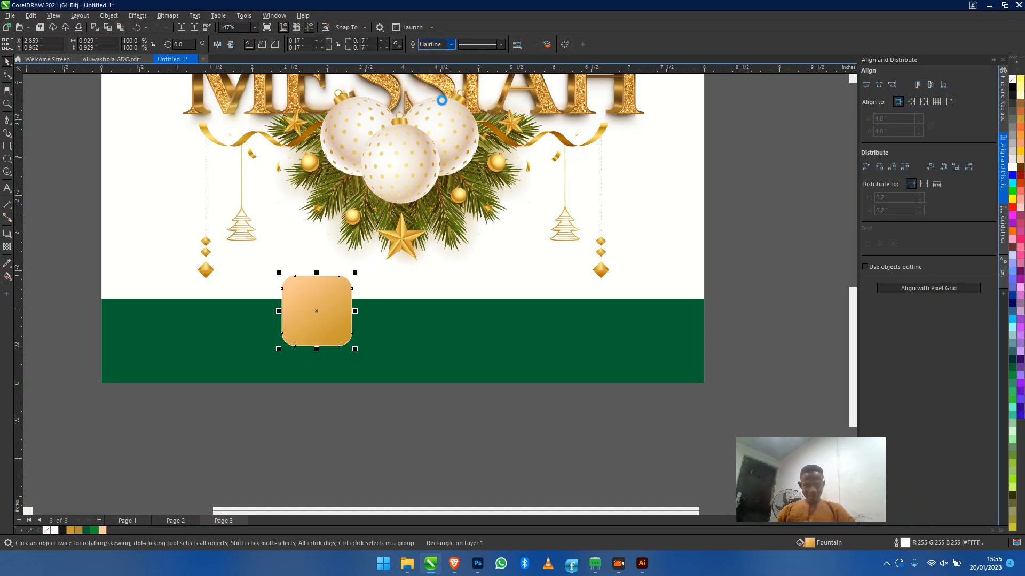
{"action": "left_click", "coordinate": [451, 44]}
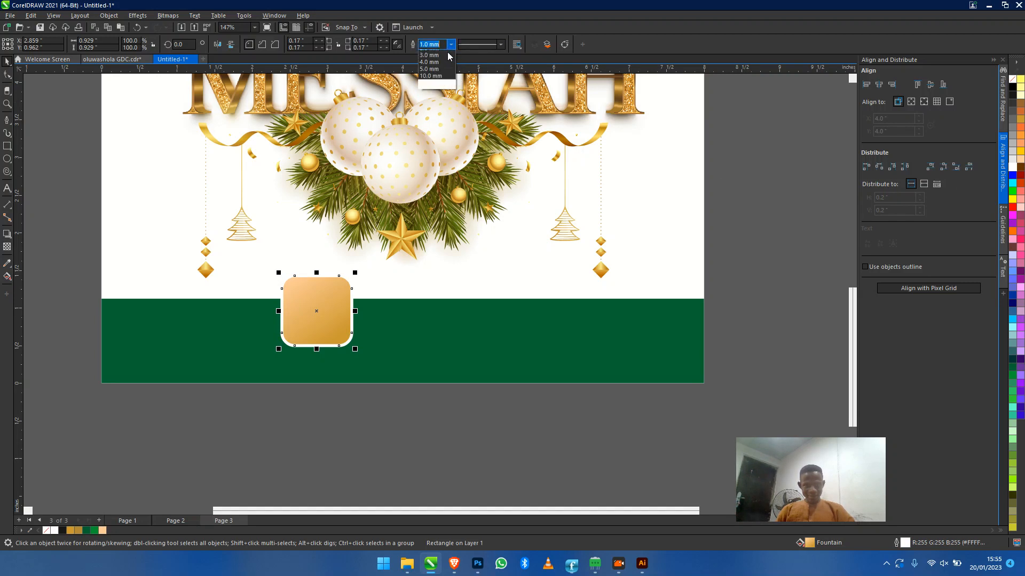
{"action": "left_click", "coordinate": [433, 118]}
{"action": "left_click", "coordinate": [480, 422]}
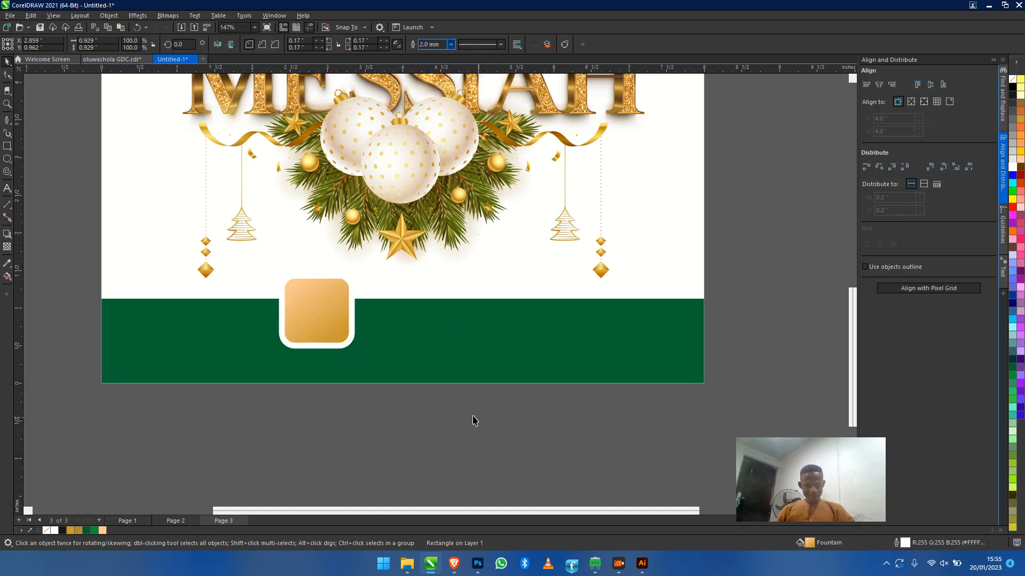
Replace the hand-drawn badge on page 3 with a copy of page 2's 5PM badge, date and address text
{"action": "scroll", "coordinate": [347, 335], "scroll_direction": "up", "scroll_amount": 1}
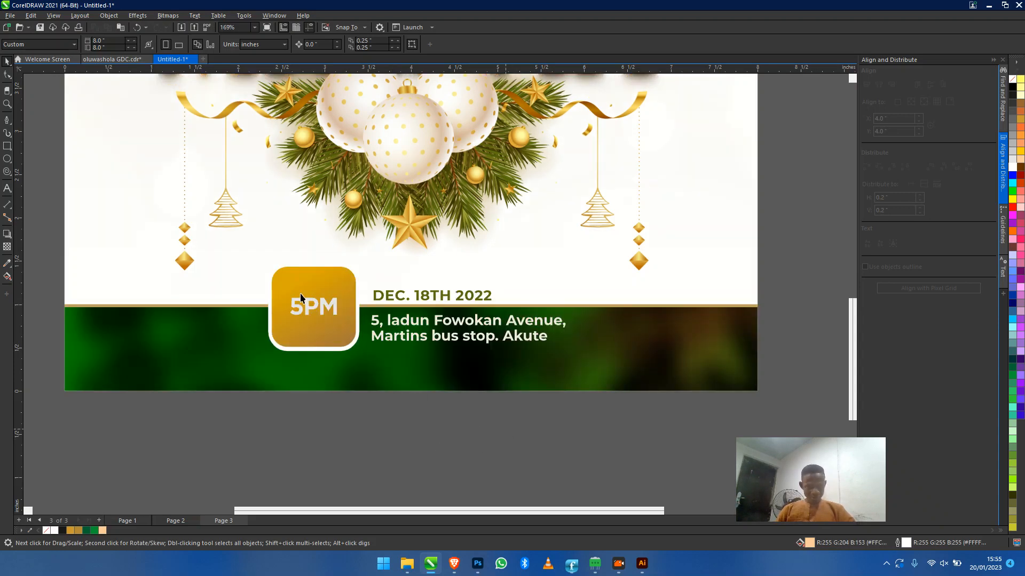
{"action": "left_click_drag", "start_coordinate": [609, 428], "coordinate": [227, 255]}
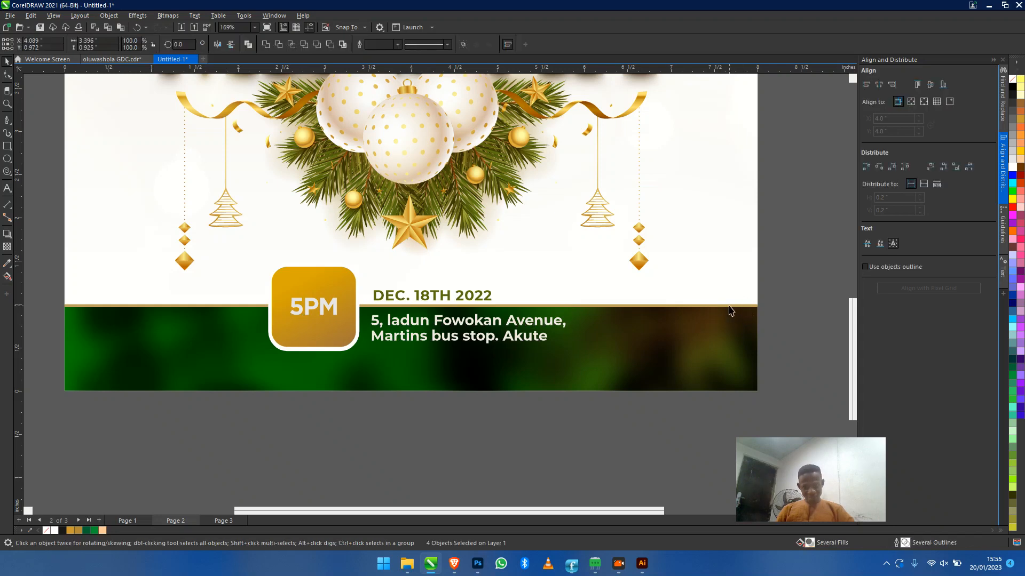
{"action": "key", "text": "Delete"}
{"action": "left_click_drag", "start_coordinate": [376, 448], "coordinate": [237, 251]}
{"action": "key", "text": "Delete"}
{"action": "key", "text": "ctrl+v"}
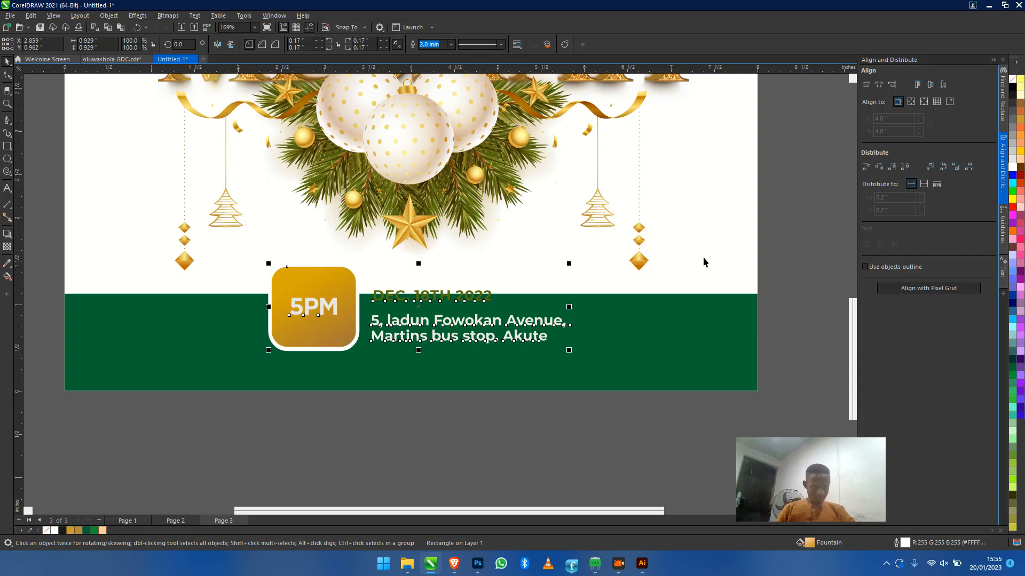
Lower the green band inside the background PowerClip so its upper edge runs between the date and the address text
{"action": "left_click", "coordinate": [647, 311]}
{"action": "left_click", "coordinate": [643, 332], "text": "ctrl"}
{"action": "left_click_drag", "start_coordinate": [636, 331], "coordinate": [627, 327]}
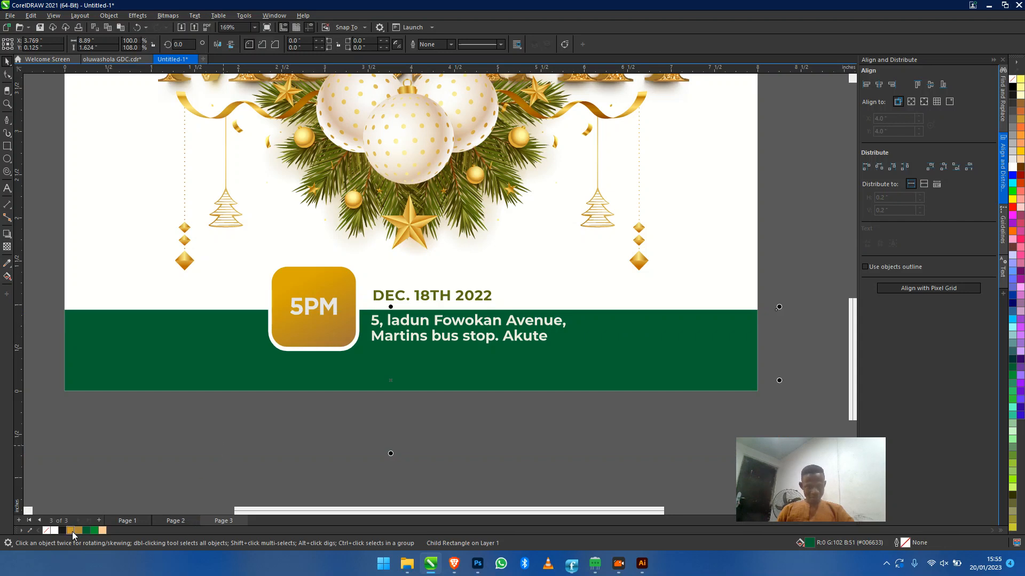
Give the green footer band a thick Gold (#CC9933) outline
{"action": "right_click", "coordinate": [71, 531]}
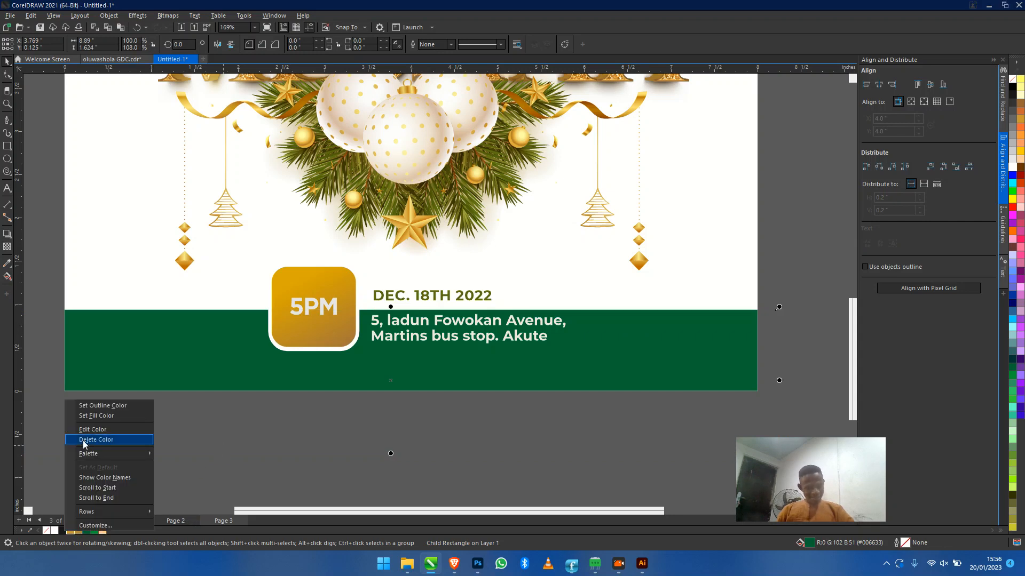
{"action": "left_click", "coordinate": [90, 411]}
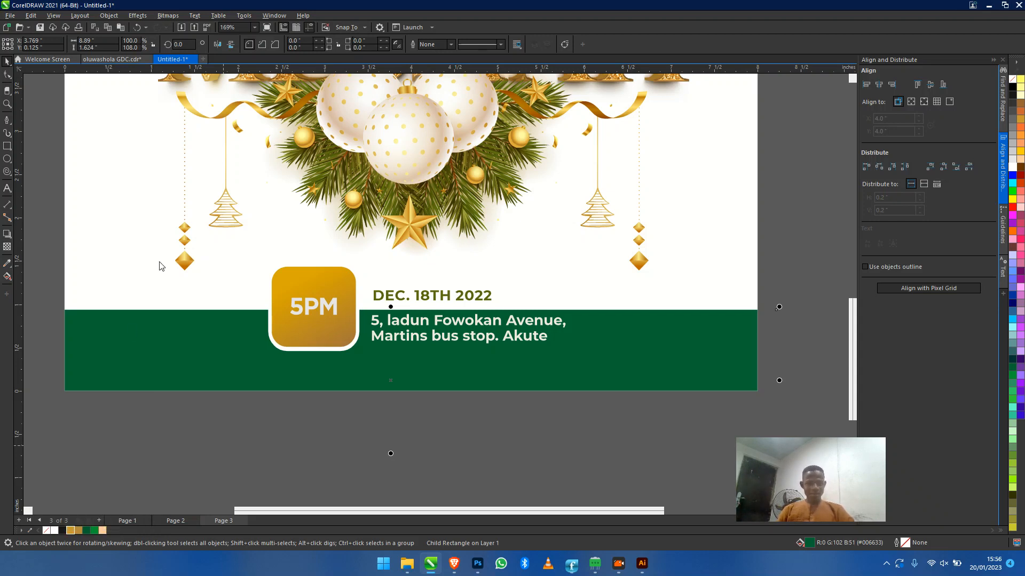
{"action": "left_click", "coordinate": [451, 45]}
{"action": "left_click", "coordinate": [436, 102]}
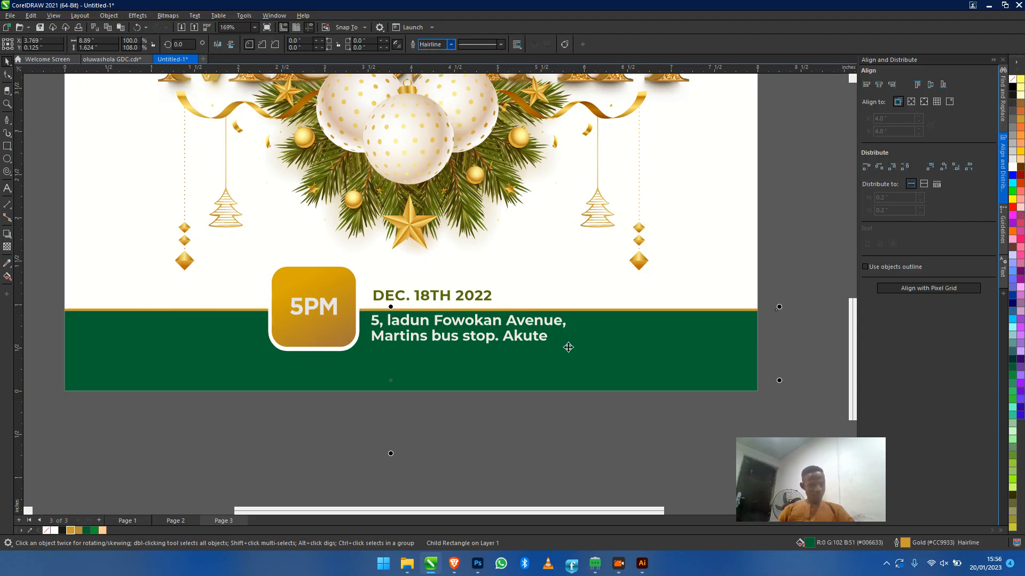
{"action": "key", "text": "Escape"}
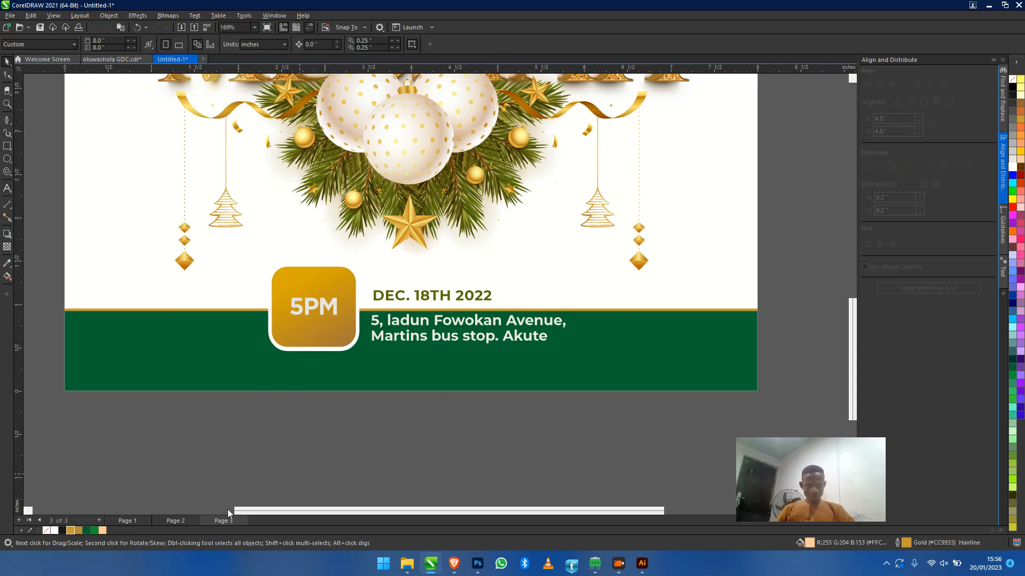
Inspect the contents of page 2's background PowerClip to see how its gradient footer band and gold outline are built
{"action": "left_click", "coordinate": [220, 357]}
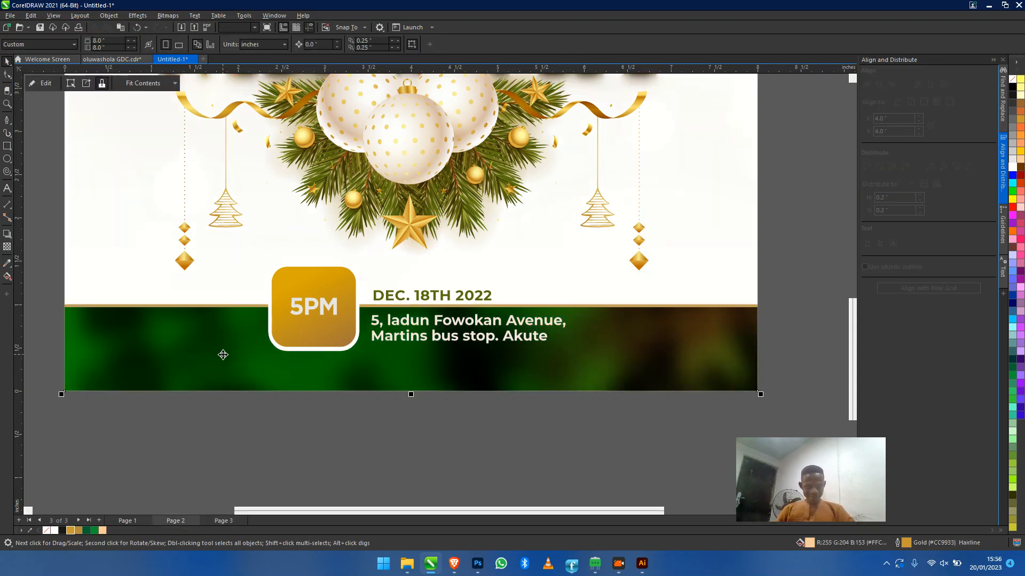
{"action": "left_click", "coordinate": [206, 340]}
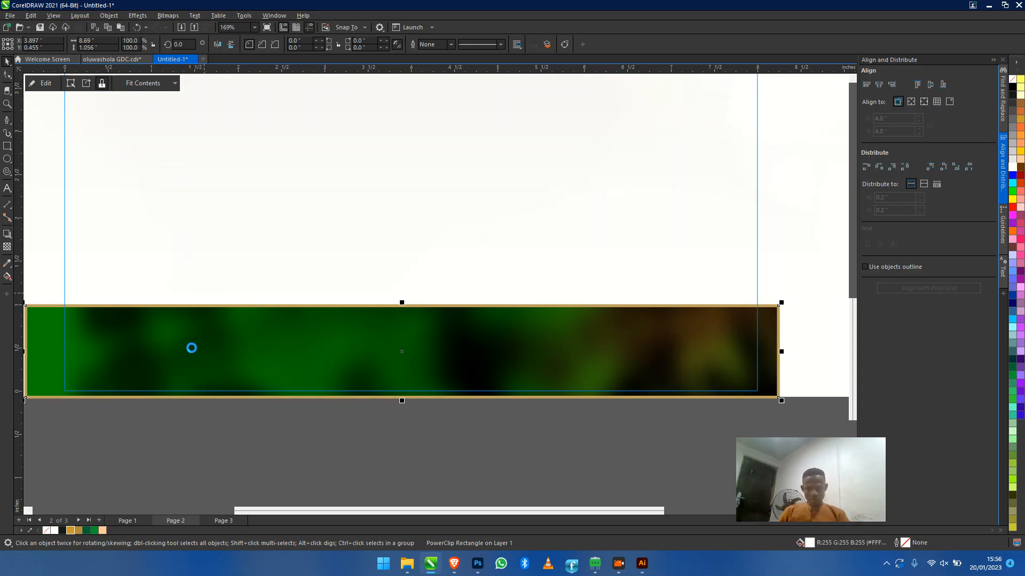
{"action": "left_click_drag", "start_coordinate": [193, 413], "coordinate": [282, 398]}
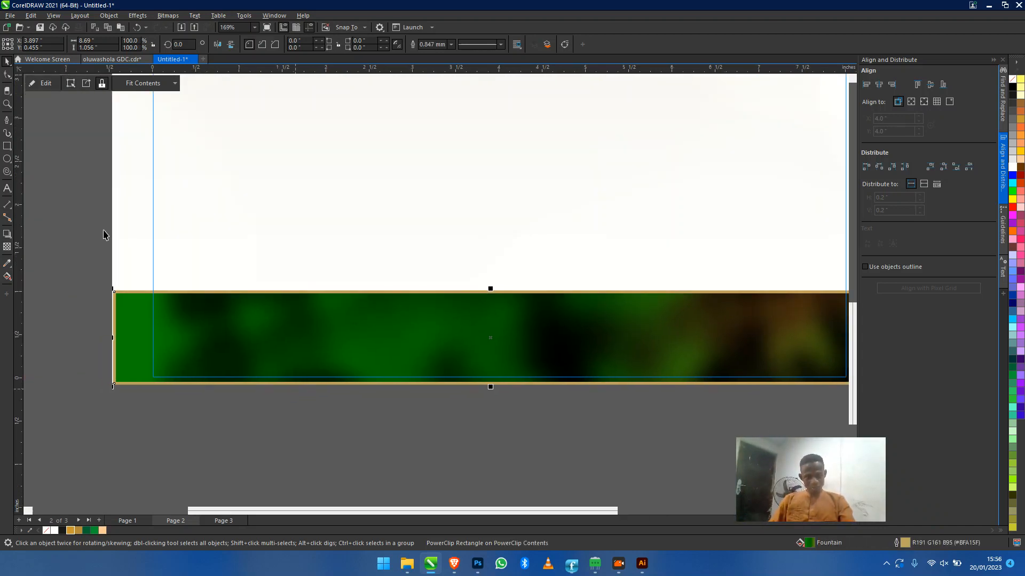
{"action": "left_click", "coordinate": [48, 154], "text": "ctrl"}
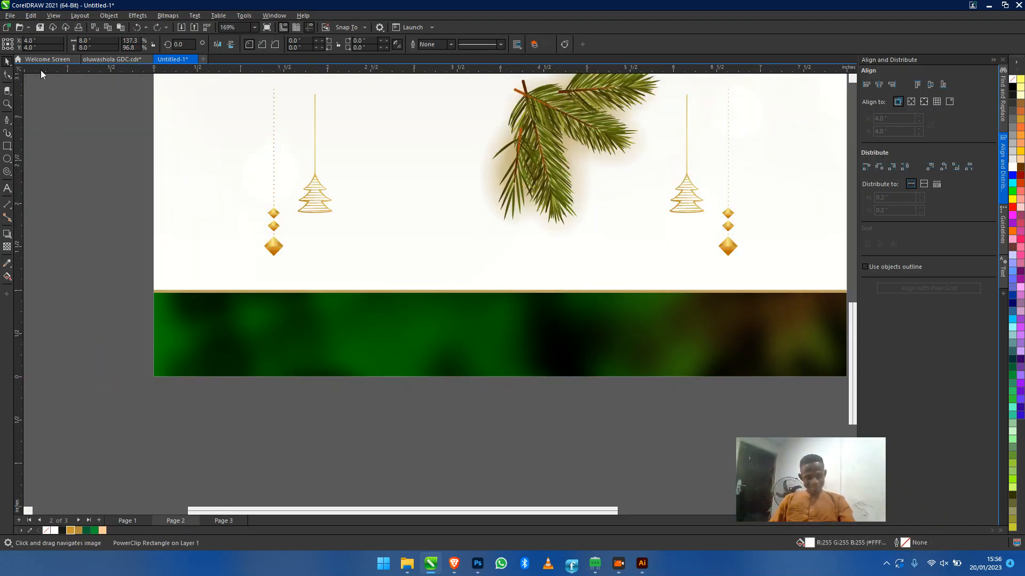
{"action": "left_click", "coordinate": [219, 293]}
{"action": "right_click", "coordinate": [218, 293]}
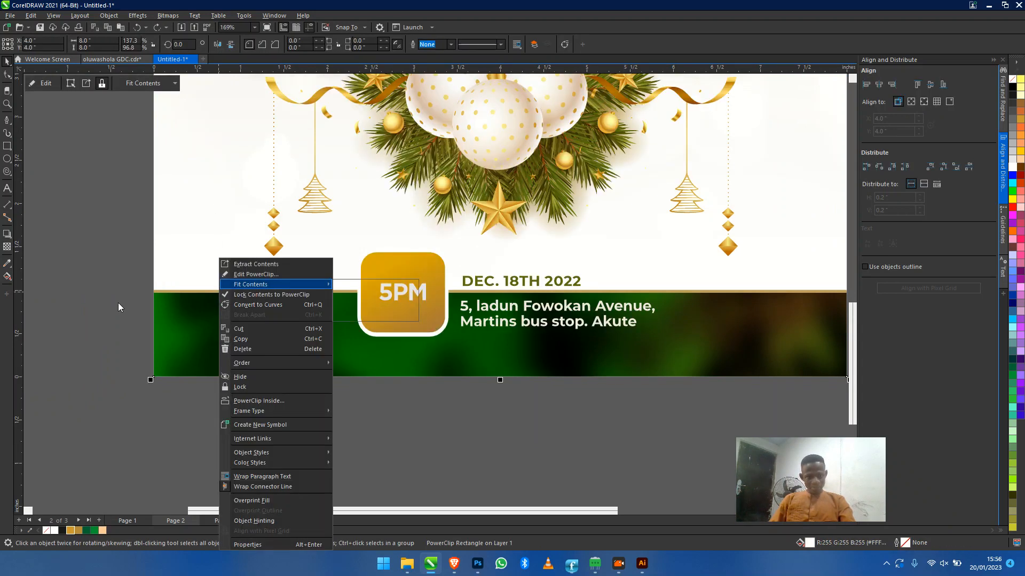
{"action": "left_click", "coordinate": [221, 266]}
{"action": "left_click", "coordinate": [180, 275]}
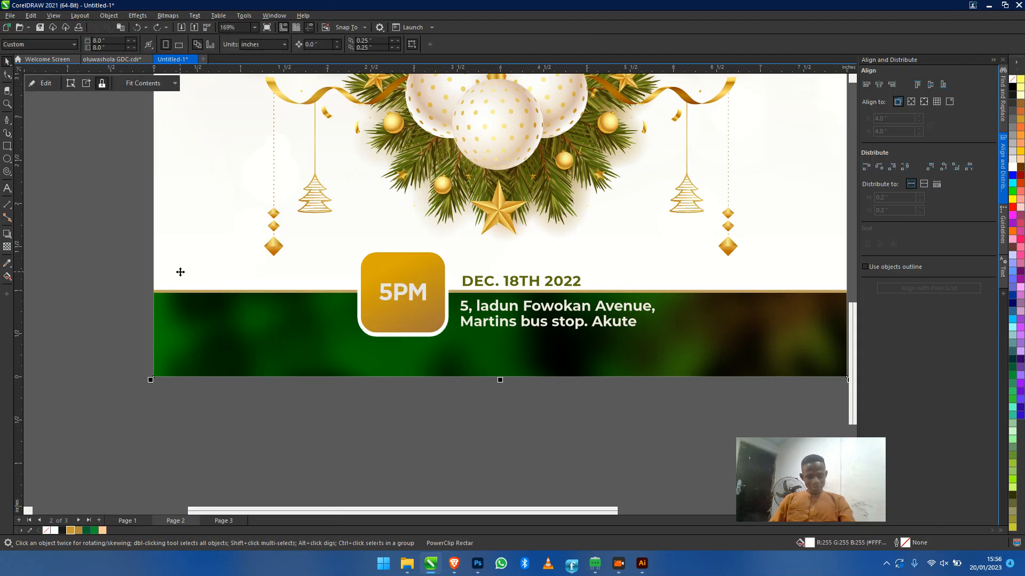
Open page 2's footer band and its nested PowerClip to examine the blurred bitmap inside, and return to page 3
{"action": "right_click", "coordinate": [181, 271]}
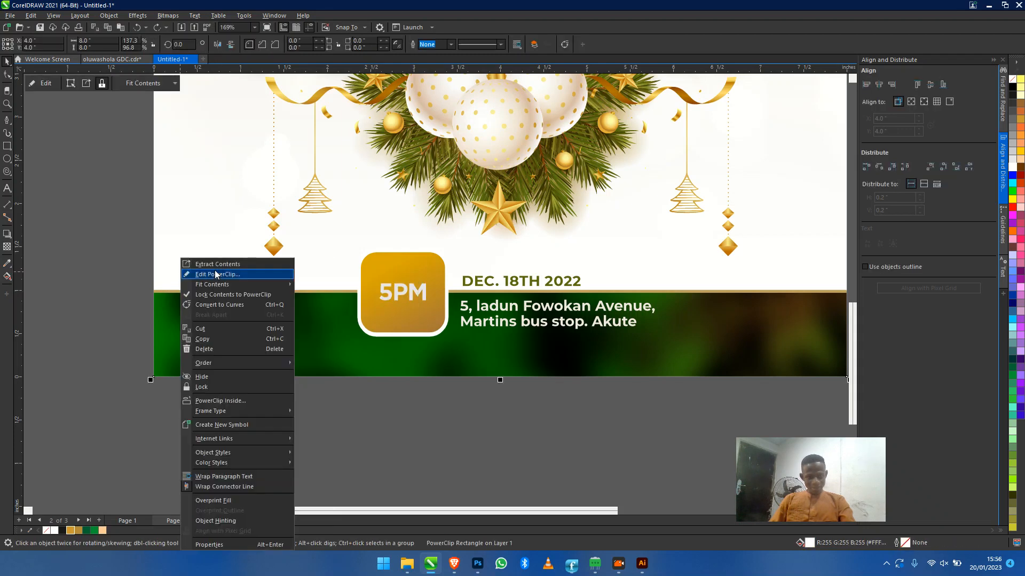
{"action": "left_click", "coordinate": [215, 274]}
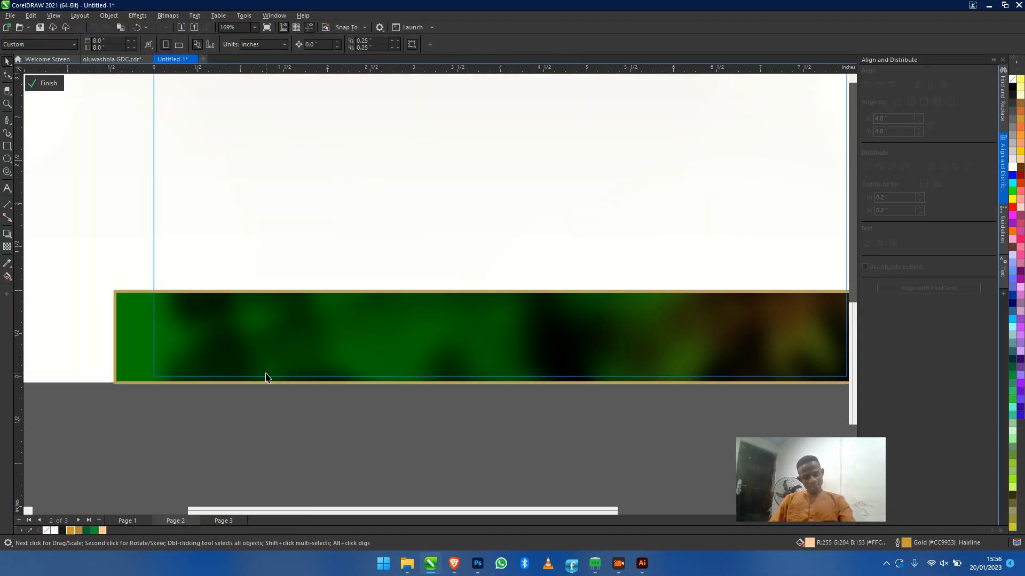
{"action": "left_click", "coordinate": [284, 343]}
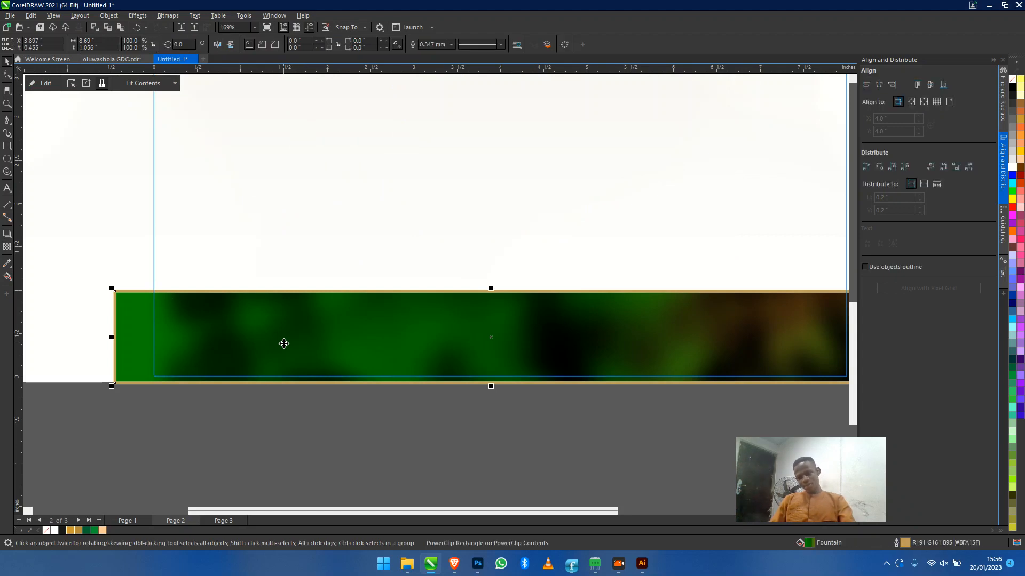
{"action": "left_click_drag", "start_coordinate": [294, 314], "coordinate": [210, 249]}
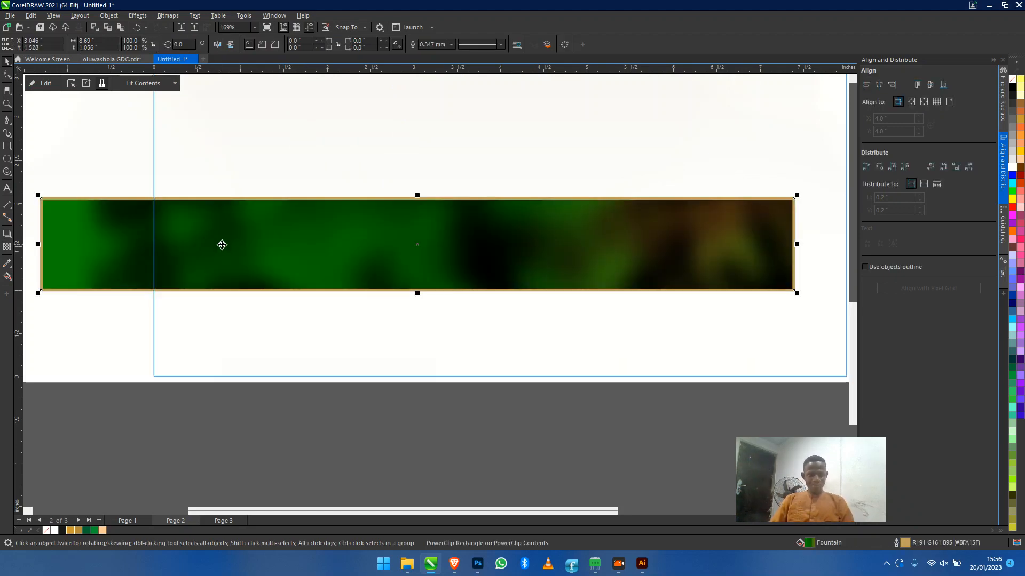
{"action": "key", "text": "ctrl+z"}
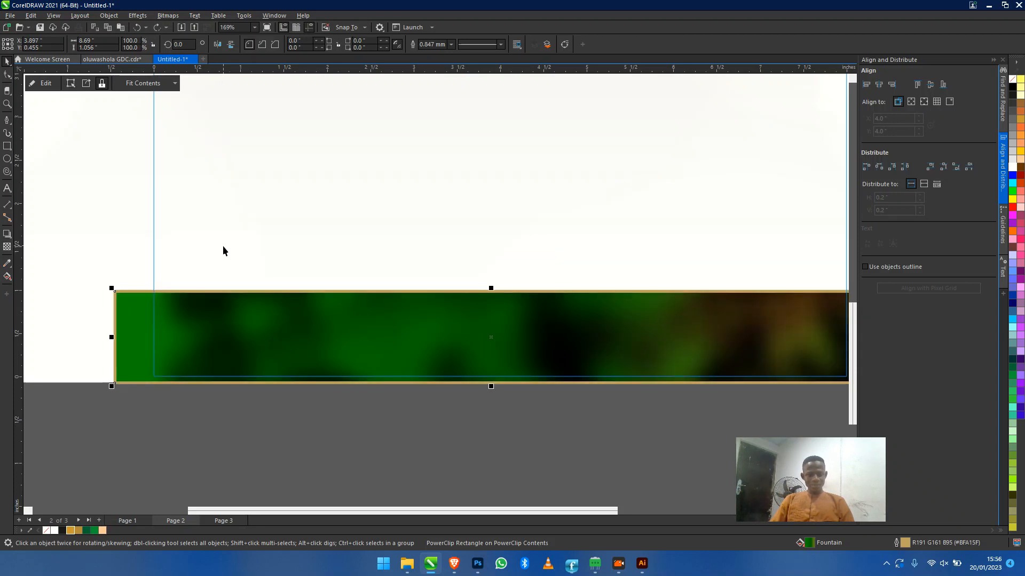
{"action": "left_click", "coordinate": [46, 82]}
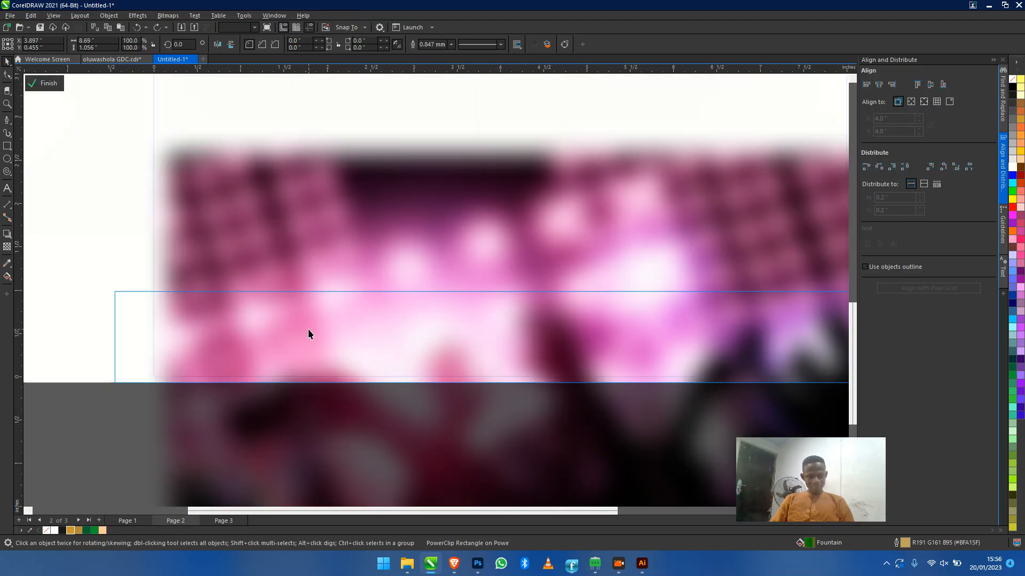
{"action": "left_click", "coordinate": [308, 331]}
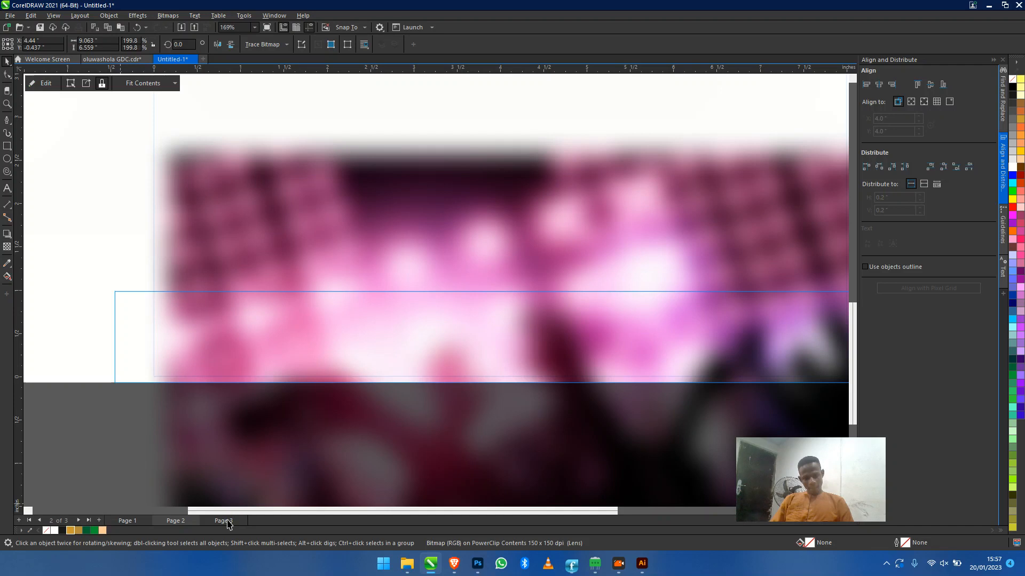
{"action": "left_click", "coordinate": [228, 520]}
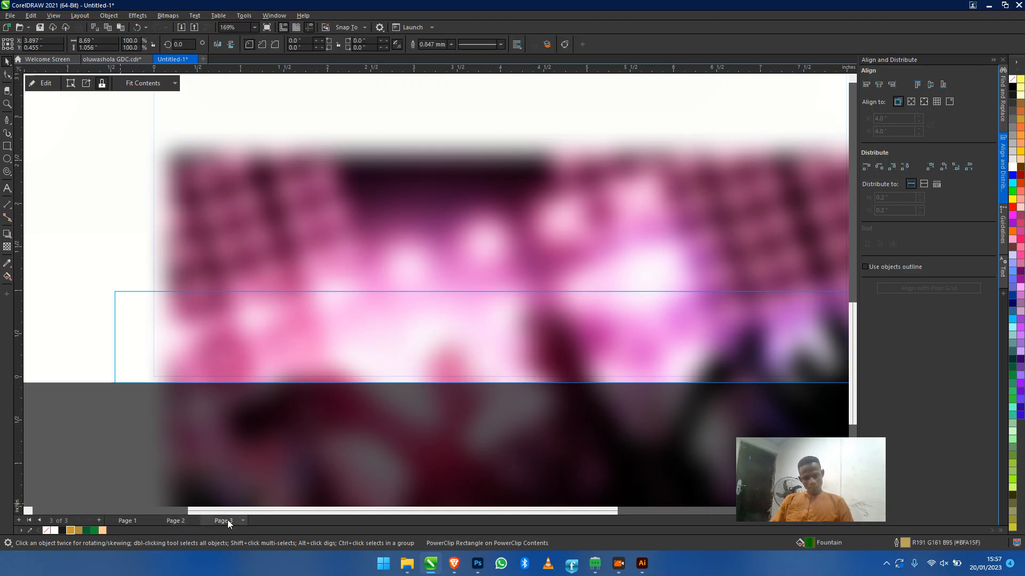
{"action": "scroll", "coordinate": [369, 307], "scroll_direction": "down", "scroll_amount": 2}
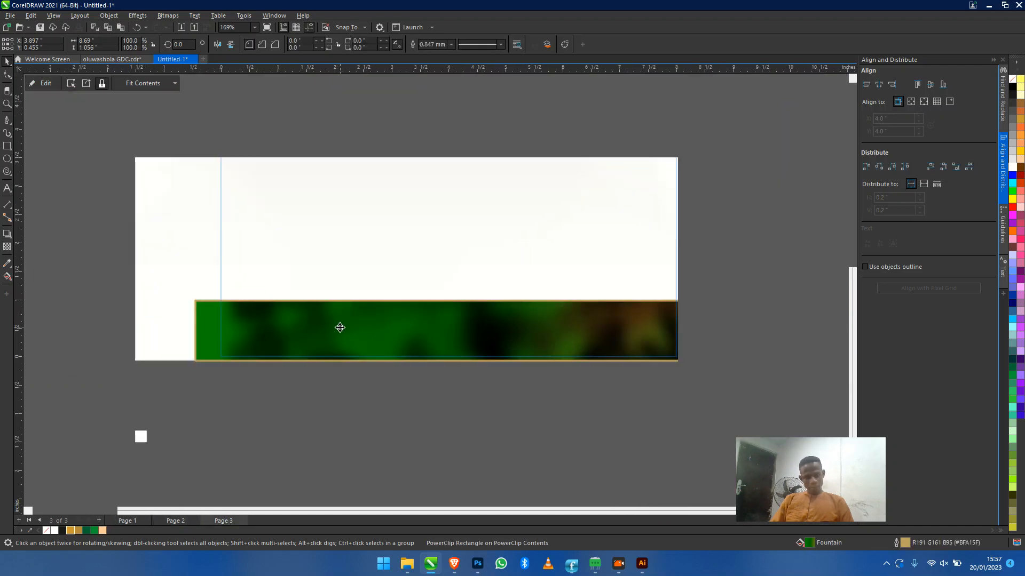
Finish editing the reference footer and bring its blurred crowd bitmap into page 3's background PowerClip, over the green band
{"action": "left_click", "coordinate": [47, 84]}
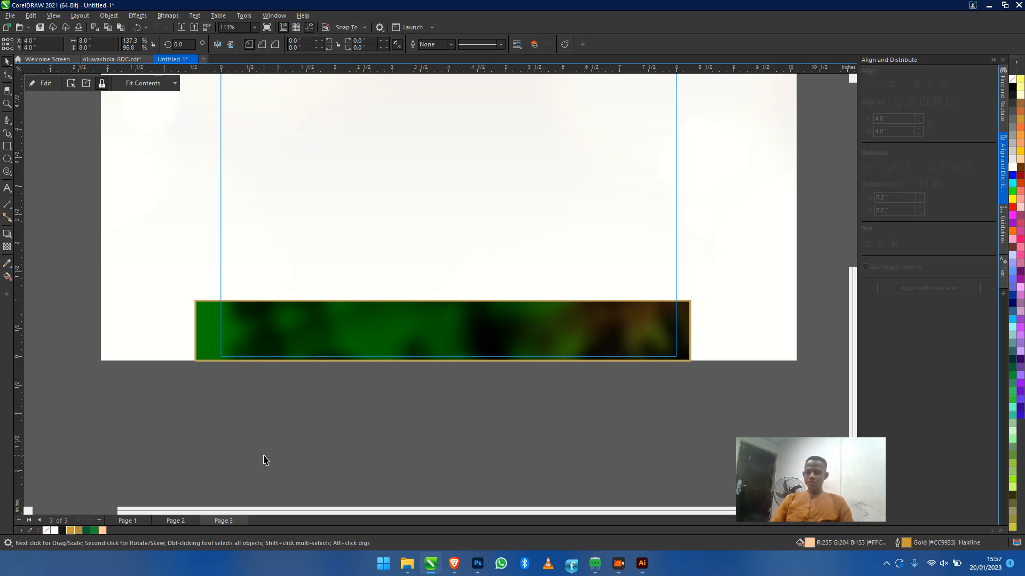
{"action": "left_click", "coordinate": [263, 456]}
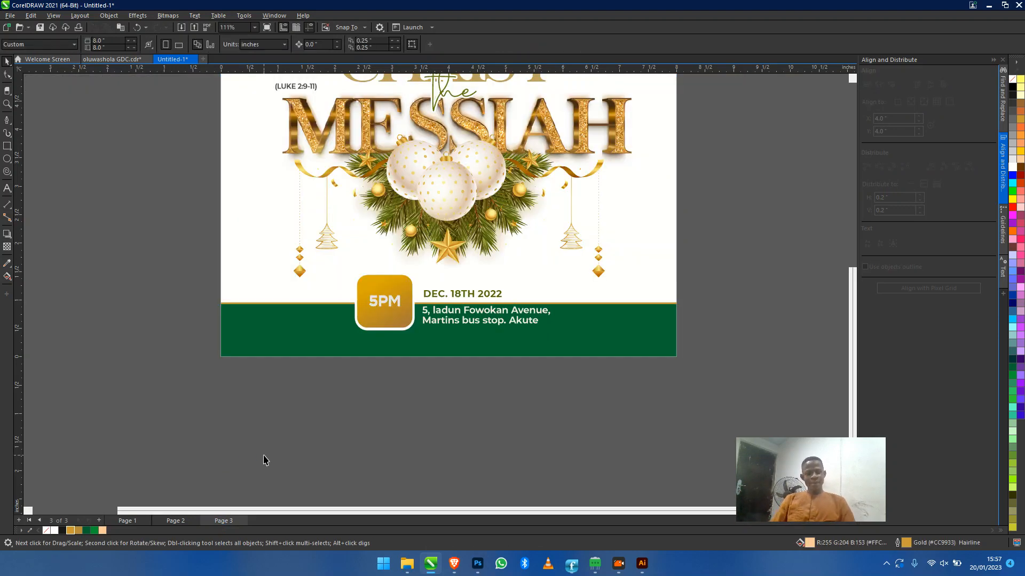
{"action": "left_click", "coordinate": [321, 326]}
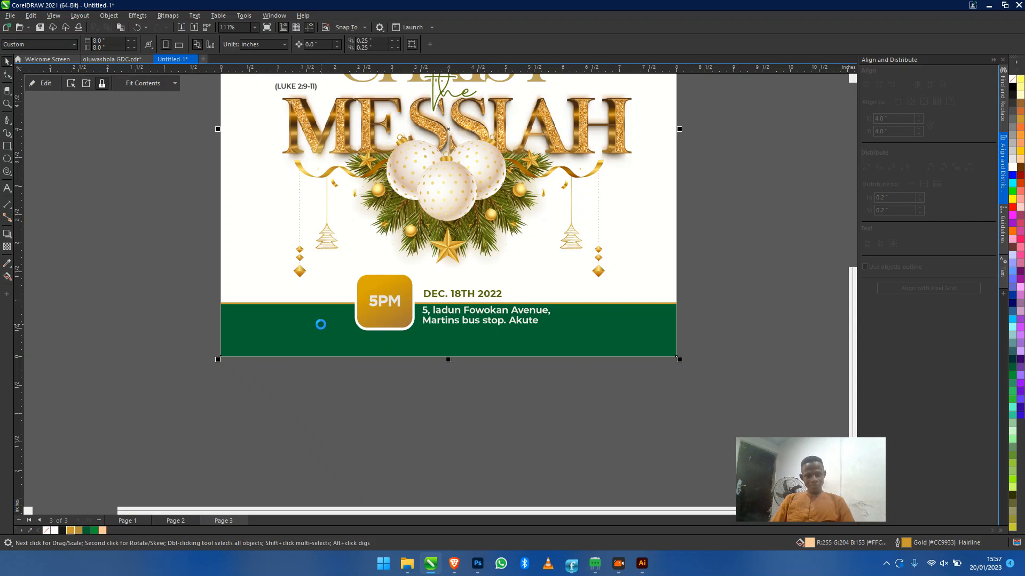
{"action": "left_click_drag", "start_coordinate": [430, 343], "coordinate": [380, 244]}
{"action": "scroll", "coordinate": [380, 243], "scroll_direction": "down", "scroll_amount": 1}
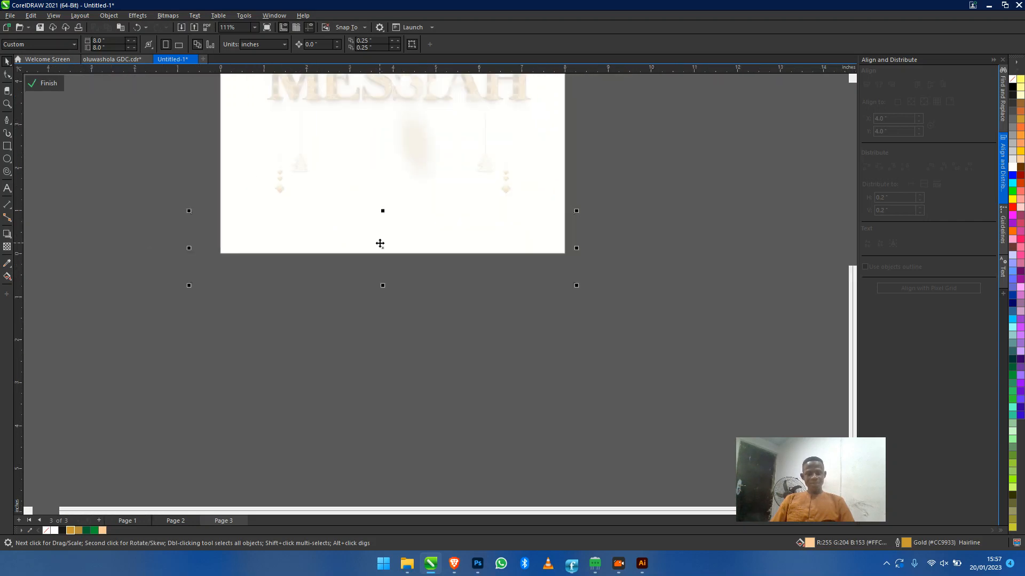
{"action": "scroll", "coordinate": [380, 244], "scroll_direction": "down", "scroll_amount": 1}
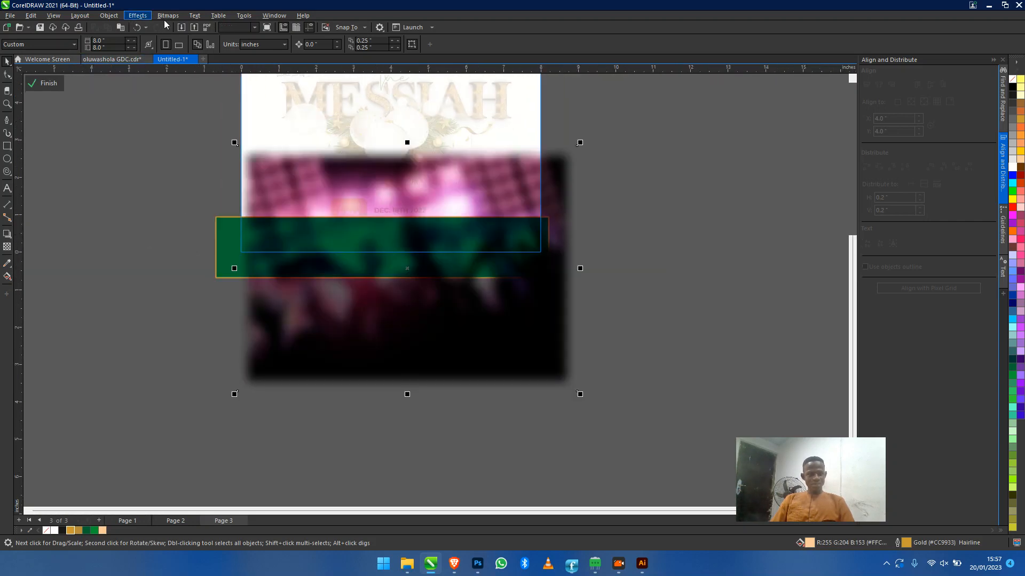
Remove the Gaussian Blur from the crowd bitmap and move the bitmap to the empty area beside the page
{"action": "left_click", "coordinate": [164, 18]}
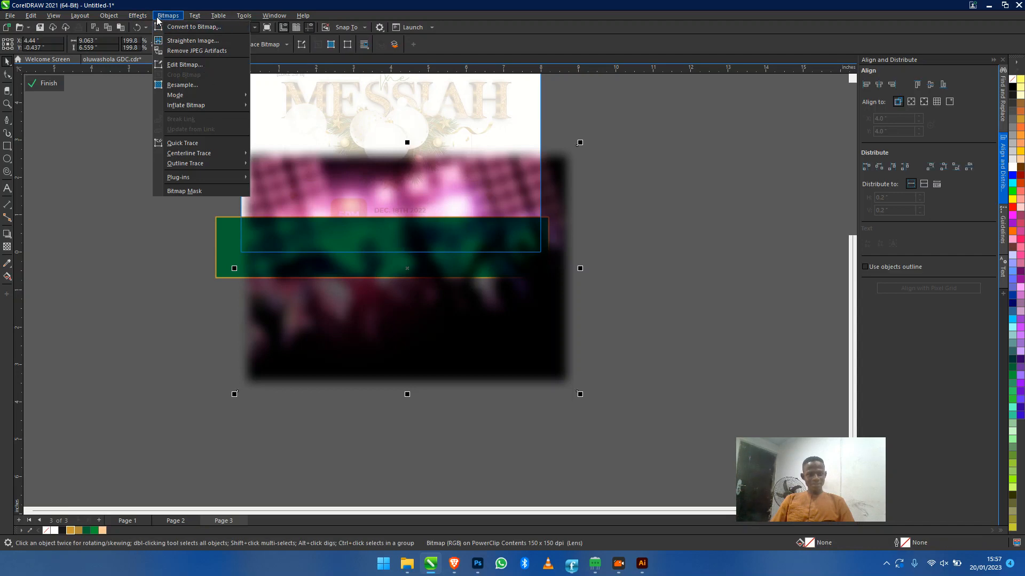
{"action": "mouse_move", "coordinate": [147, 18]}
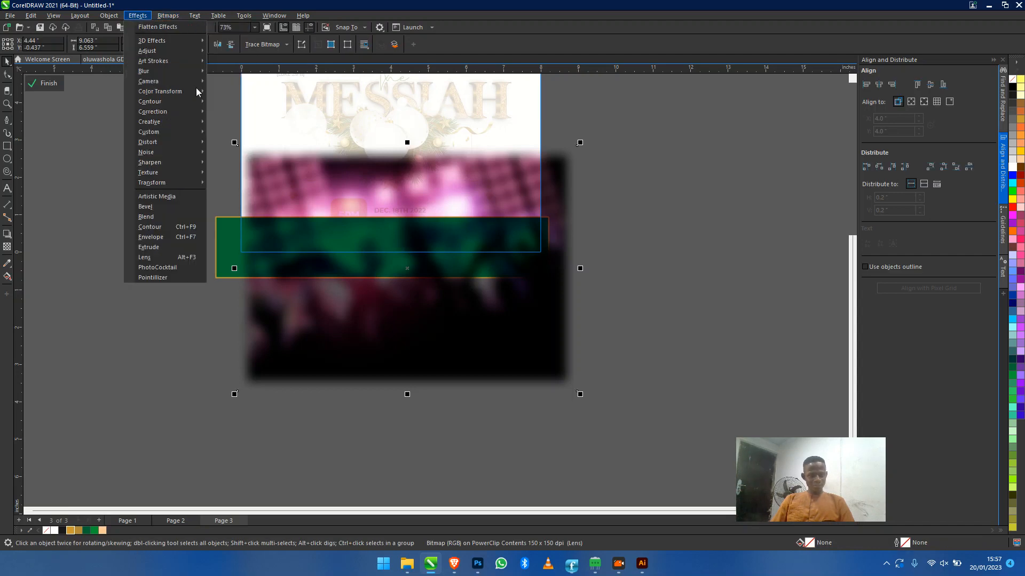
{"action": "mouse_move", "coordinate": [193, 70]}
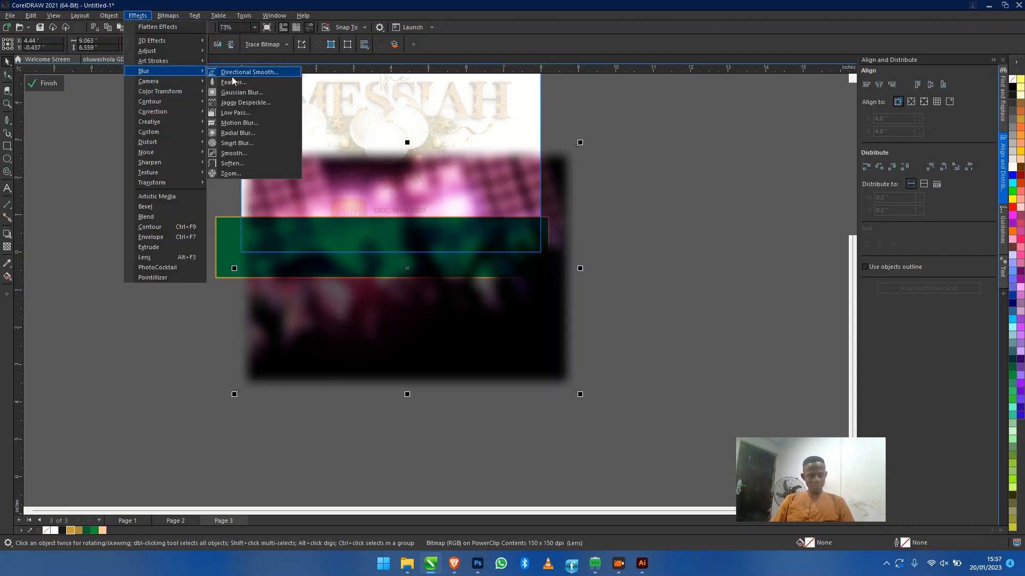
{"action": "left_click", "coordinate": [235, 92]}
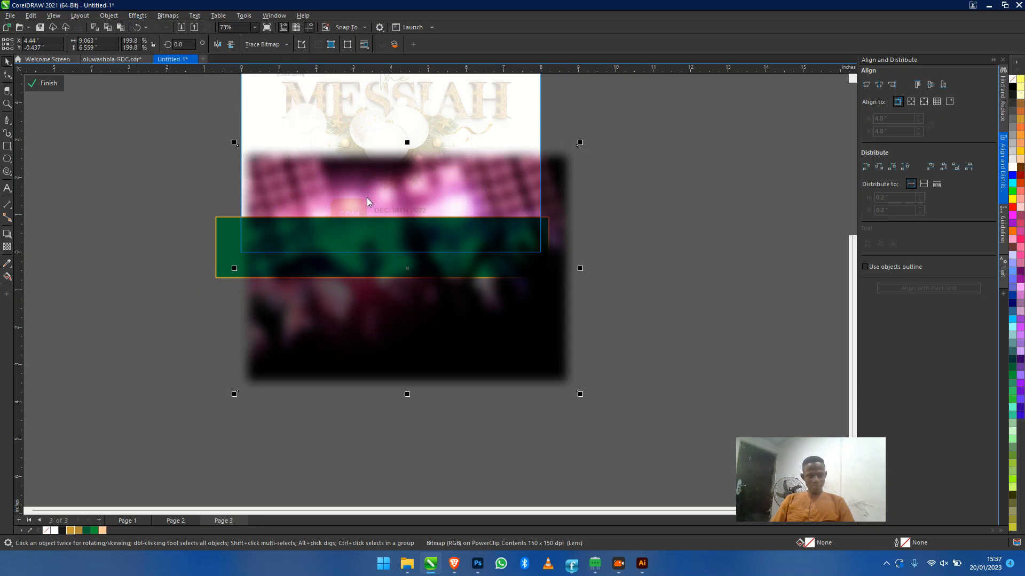
{"action": "left_click_drag", "start_coordinate": [491, 270], "coordinate": [427, 276]}
{"action": "left_click", "coordinate": [573, 300]}
{"action": "left_click_drag", "start_coordinate": [405, 199], "coordinate": [693, 221]}
{"action": "left_click_drag", "start_coordinate": [639, 282], "coordinate": [544, 272]}
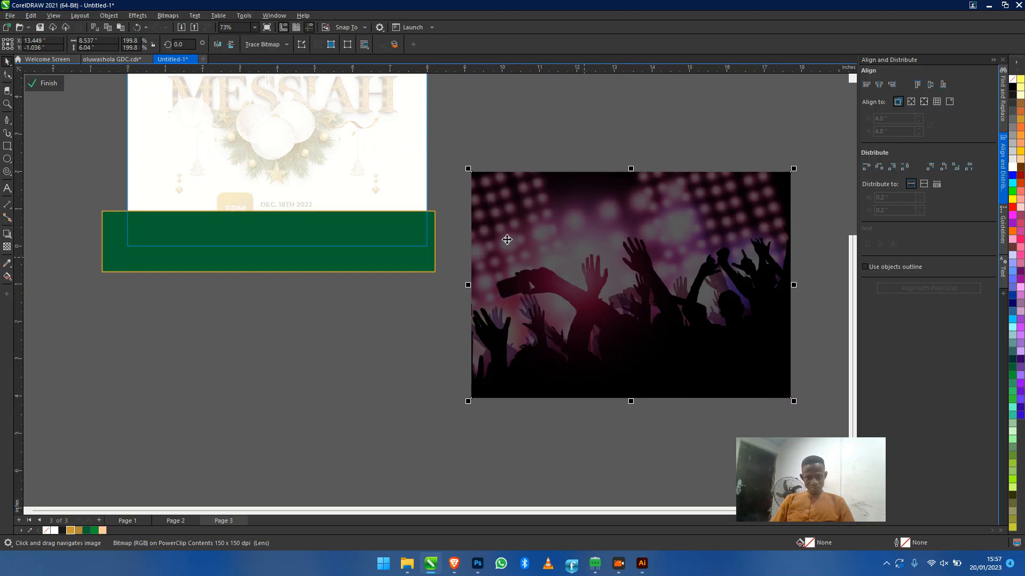
Apply a Gaussian Blur to the crowd bitmap, strong enough to dissolve the raised hands into soft shapes
{"action": "left_click", "coordinate": [136, 16]}
{"action": "mouse_move", "coordinate": [193, 74]}
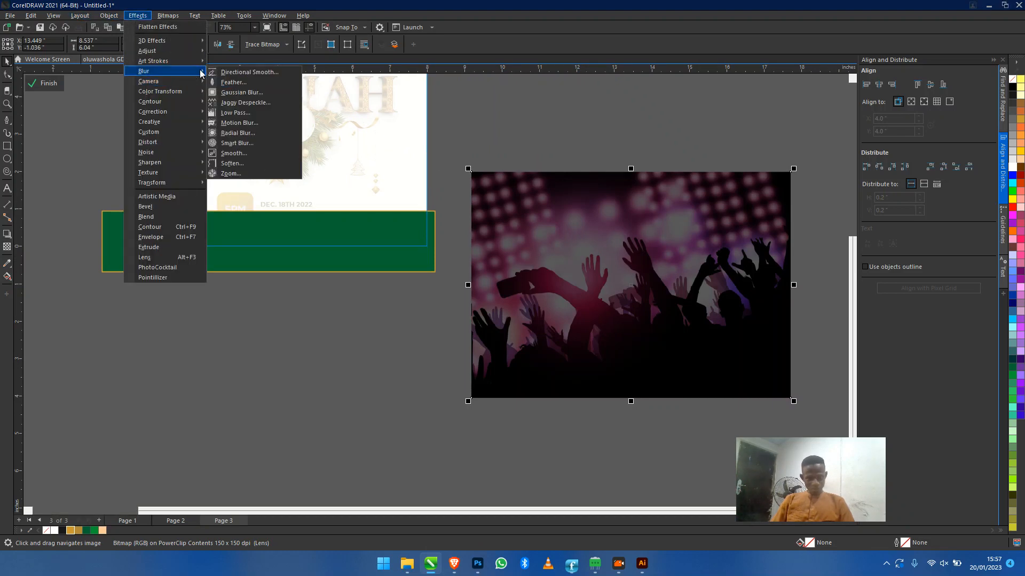
{"action": "left_click", "coordinate": [266, 101]}
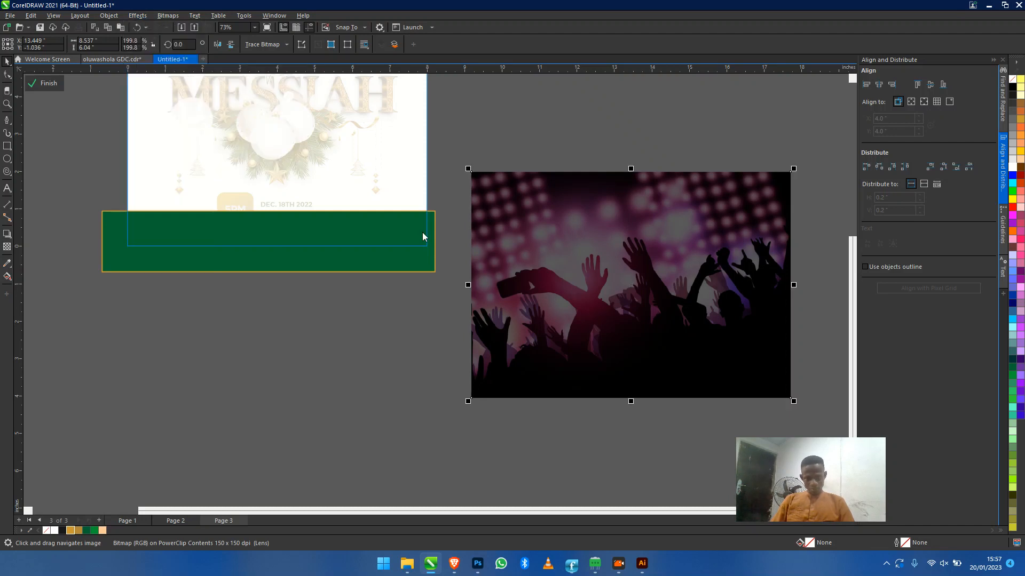
{"action": "left_click", "coordinate": [489, 268]}
{"action": "left_click", "coordinate": [565, 300]}
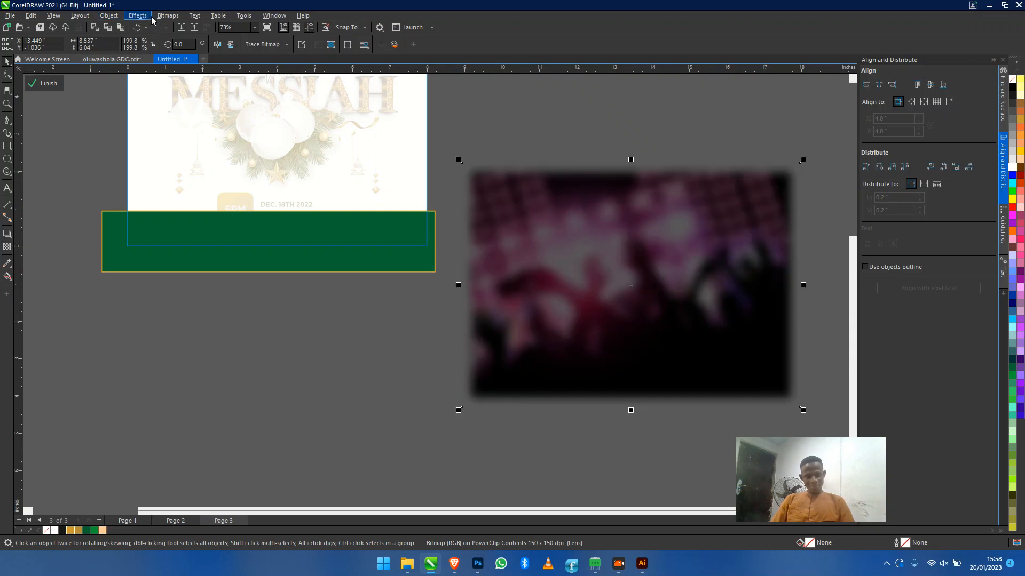
Place the blurred crowd bitmap over the green footer band, set its transparency merge mode to Multiply, and finish editing the background PowerClip
{"action": "left_click_drag", "start_coordinate": [713, 294], "coordinate": [363, 288]}
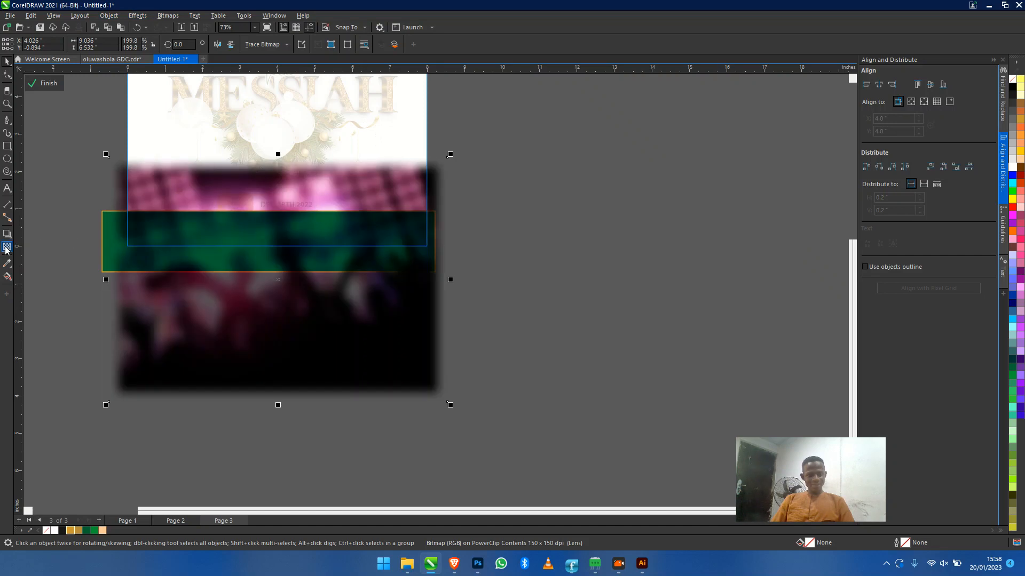
{"action": "left_click", "coordinate": [7, 247]}
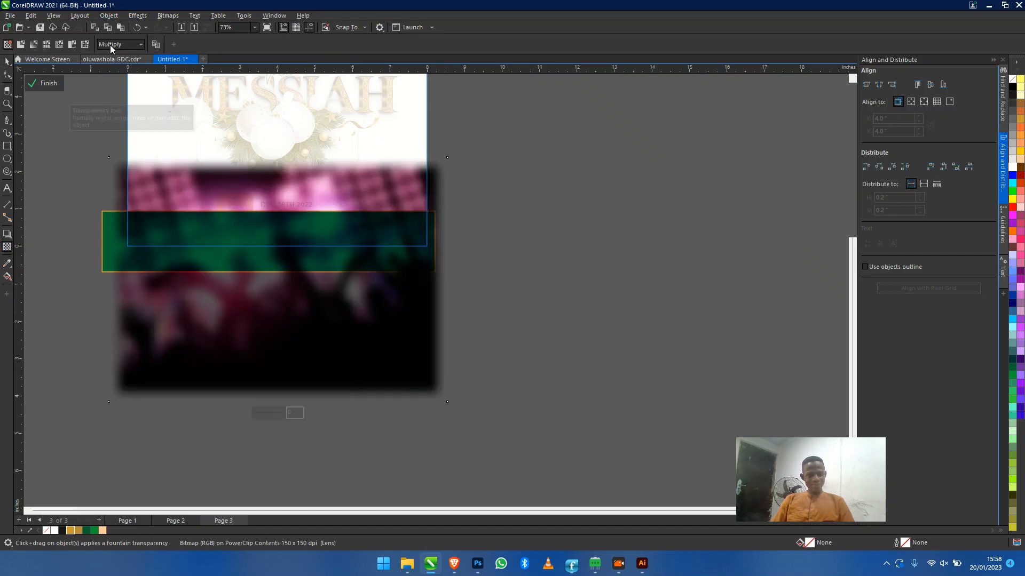
{"action": "left_click", "coordinate": [140, 44]}
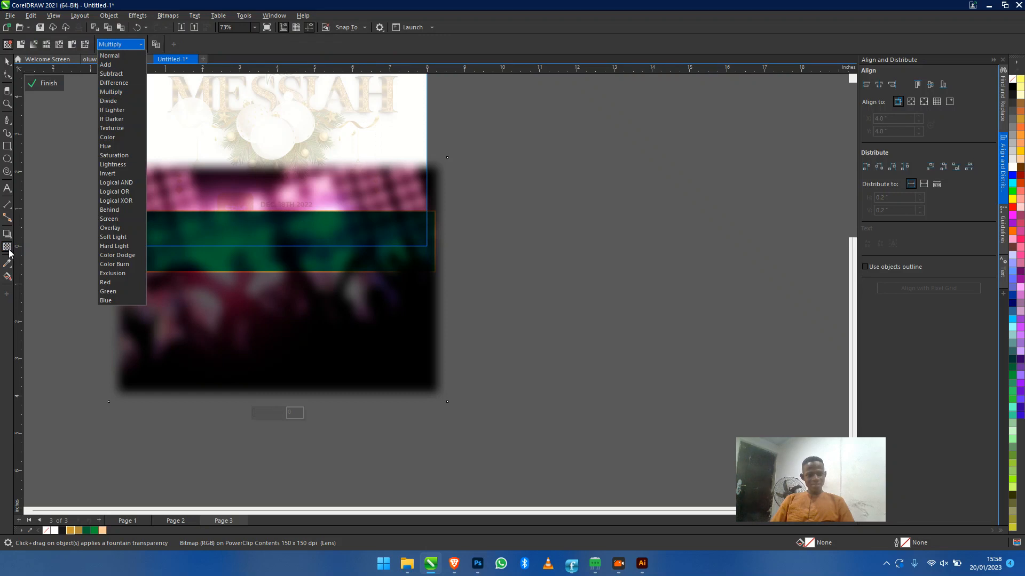
{"action": "left_click", "coordinate": [122, 95]}
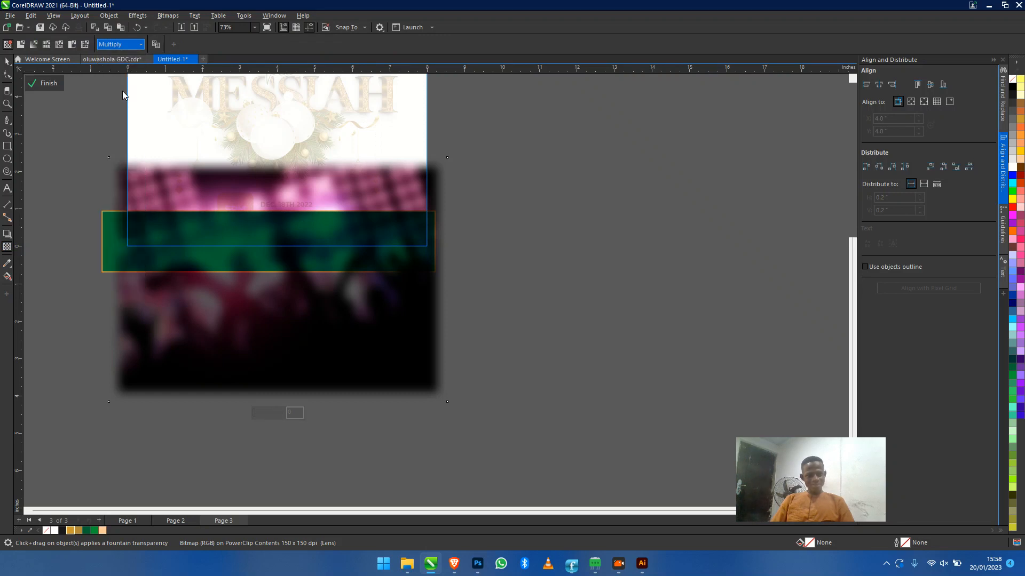
{"action": "left_click", "coordinate": [6, 62]}
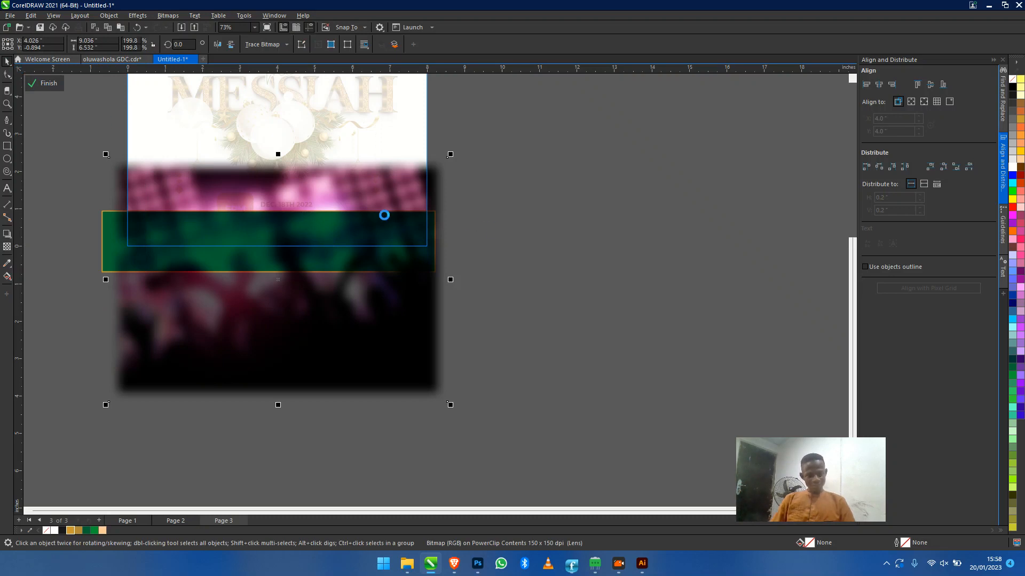
{"action": "left_click", "coordinate": [43, 83]}
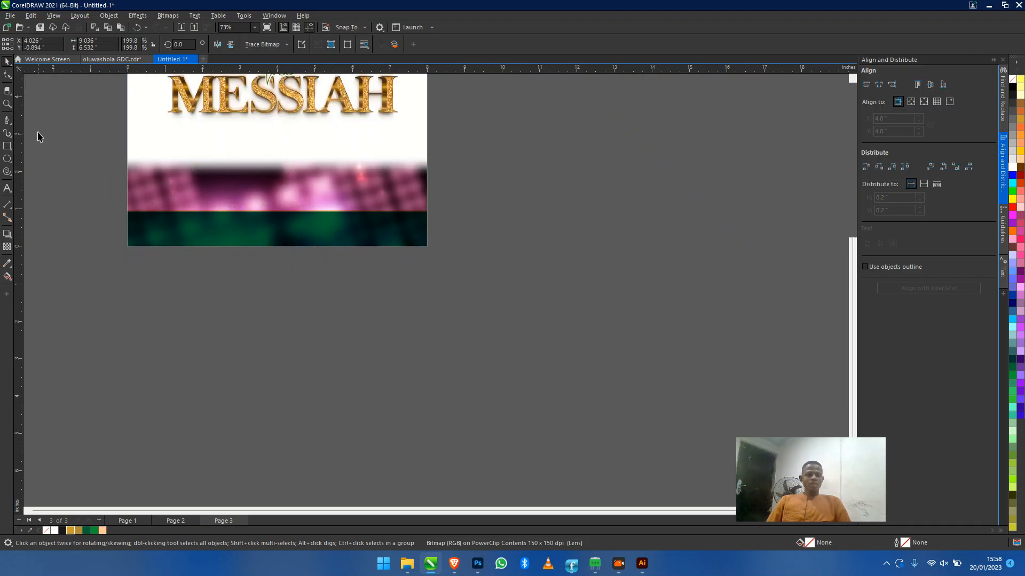
{"action": "left_click", "coordinate": [41, 150]}
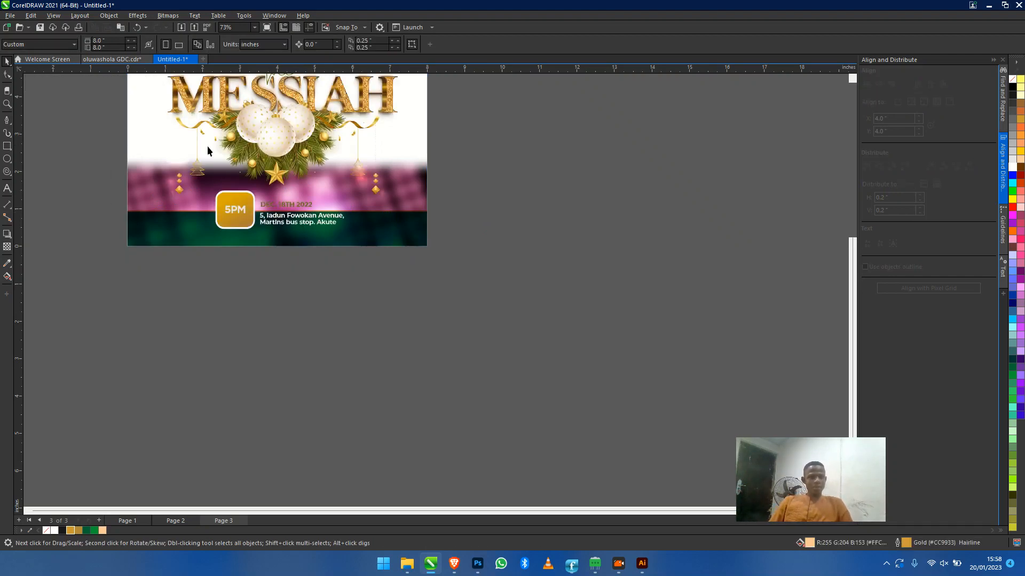
Reopen the background PowerClip, move the blurred bitmap off the page and PowerClip it inside the green footer band
{"action": "left_click", "coordinate": [426, 189]}
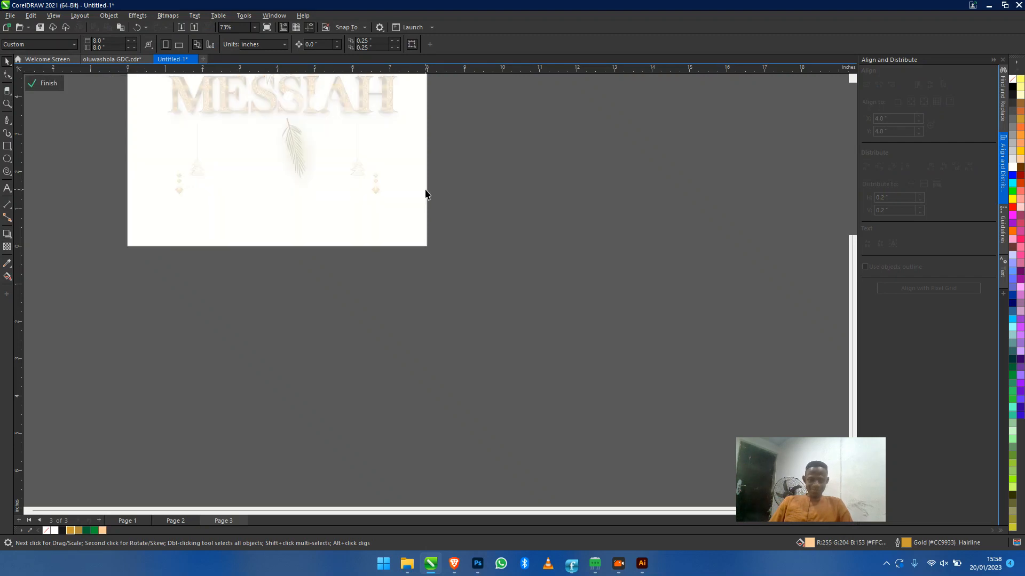
{"action": "left_click", "coordinate": [373, 199]}
{"action": "left_click_drag", "start_coordinate": [373, 199], "coordinate": [726, 278]}
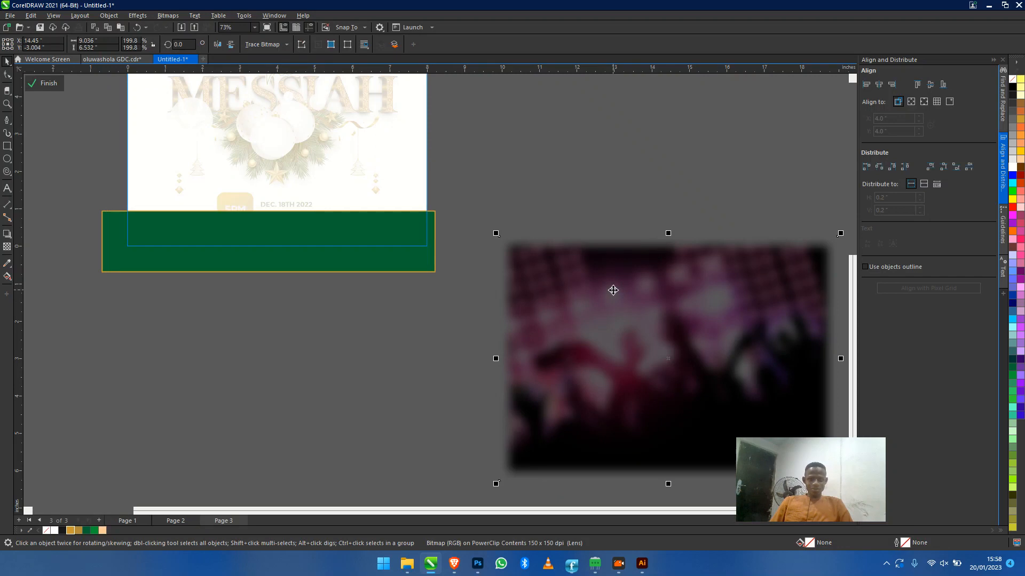
{"action": "right_click", "coordinate": [612, 290]}
{"action": "left_click", "coordinate": [674, 146]}
{"action": "left_click", "coordinate": [251, 231]}
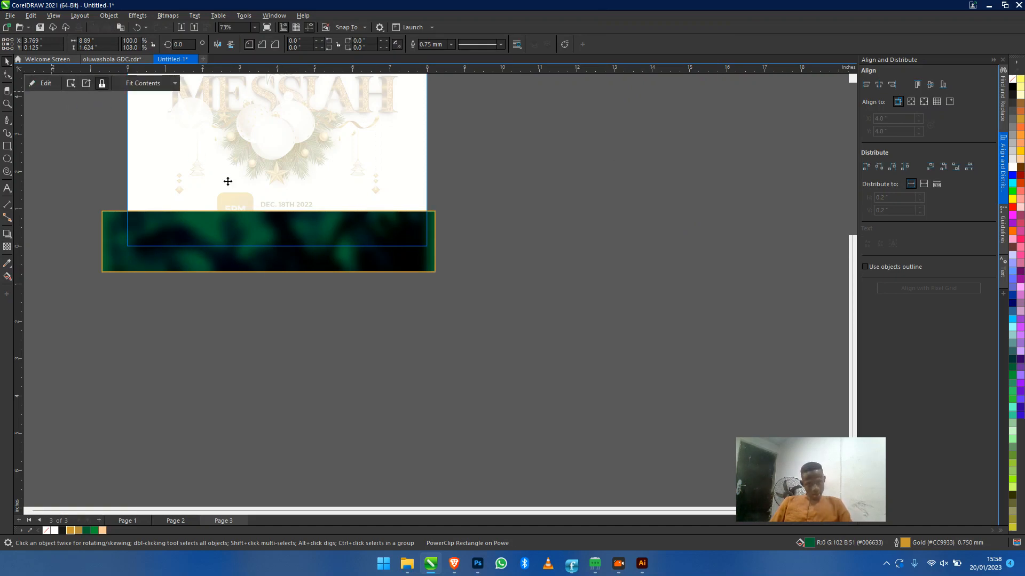
Leave the background PowerClip and compare page 3's textured green footer with the reference flyer on page 2
{"action": "left_click_drag", "start_coordinate": [232, 197], "coordinate": [324, 340]}
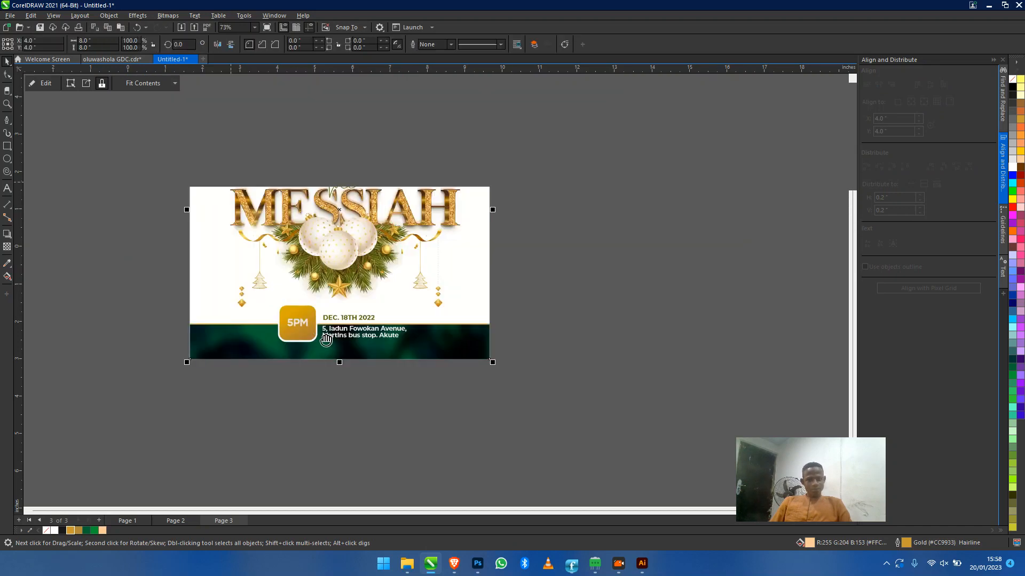
{"action": "scroll", "coordinate": [362, 342], "scroll_direction": "up", "scroll_amount": 1}
{"action": "scroll", "coordinate": [363, 343], "scroll_direction": "up", "scroll_amount": 2}
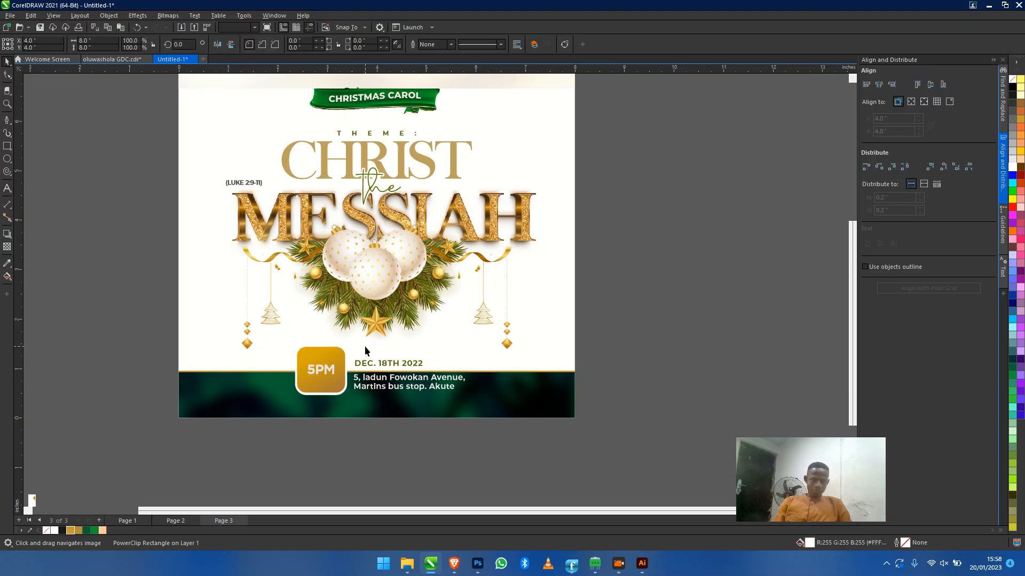
{"action": "key", "text": "Escape"}
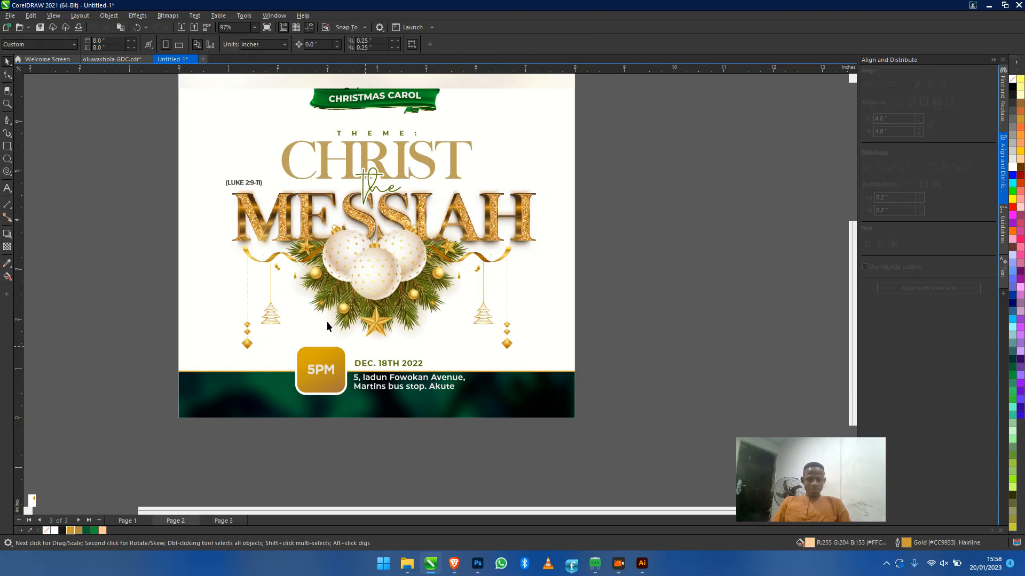
{"action": "left_click_drag", "start_coordinate": [340, 246], "coordinate": [367, 284]}
{"action": "left_click_drag", "start_coordinate": [292, 265], "coordinate": [453, 267]}
{"action": "scroll", "coordinate": [464, 268], "scroll_direction": "down", "scroll_amount": 3}
{"action": "scroll", "coordinate": [537, 274], "scroll_direction": "up", "scroll_amount": 3}
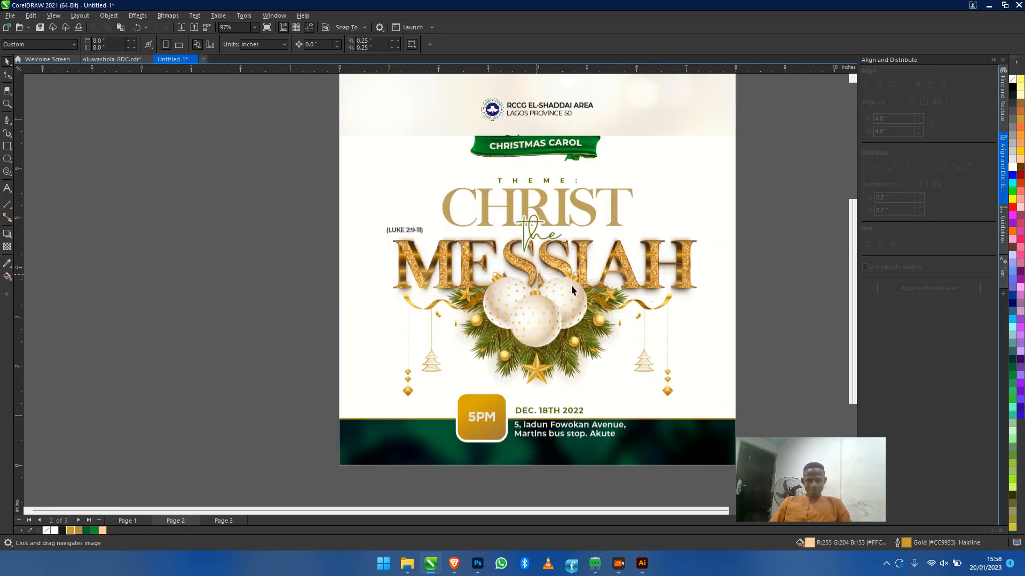
{"action": "left_click_drag", "start_coordinate": [571, 288], "coordinate": [398, 290]}
{"action": "scroll", "coordinate": [398, 287], "scroll_direction": "down", "scroll_amount": 3}
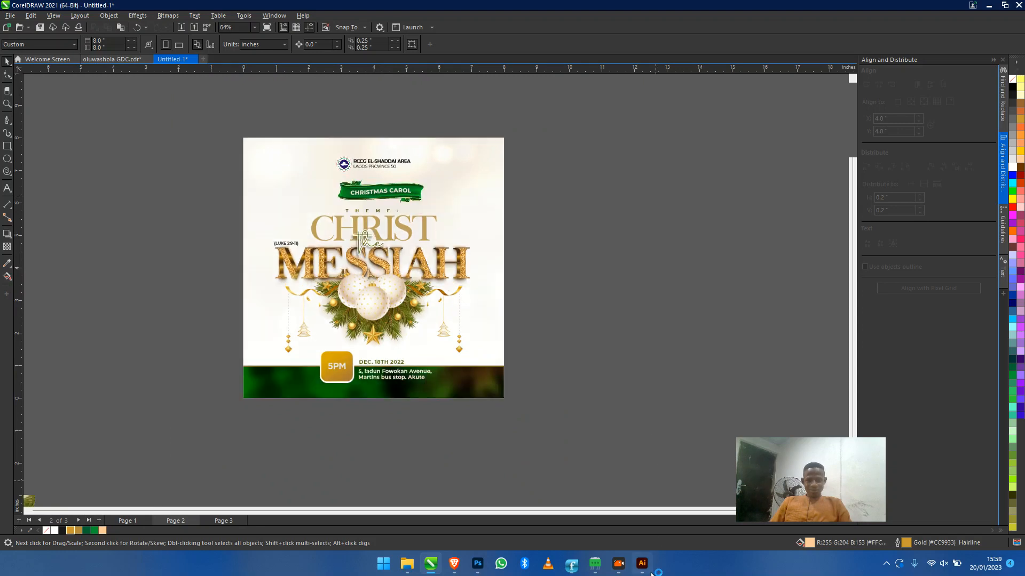
Switch to Illustrator and view the whole Merry Christmas ornament artwork in the converted EPS file
{"action": "left_click", "coordinate": [988, 5]}
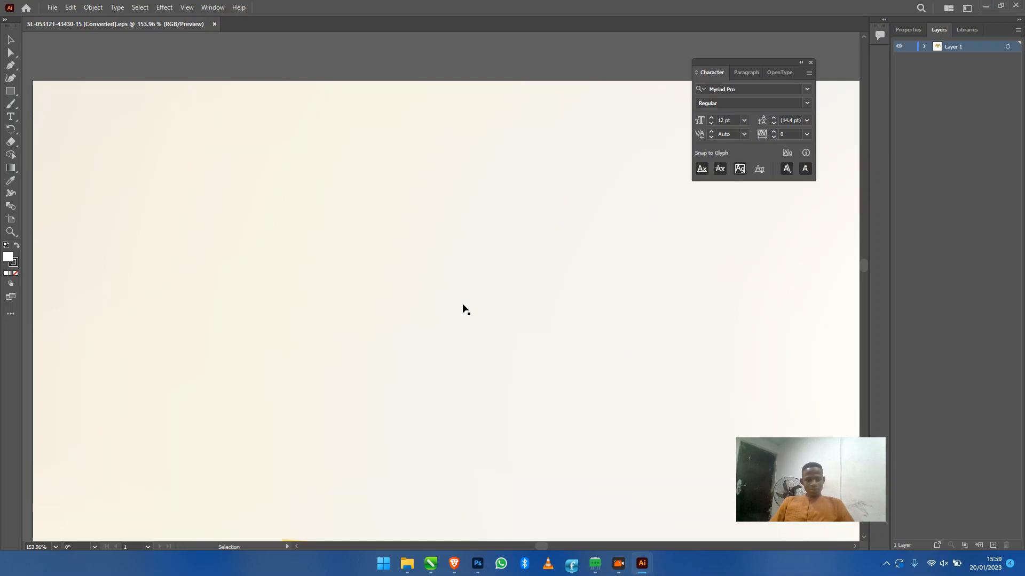
{"action": "scroll", "coordinate": [462, 305], "scroll_direction": "down", "scroll_amount": 10}
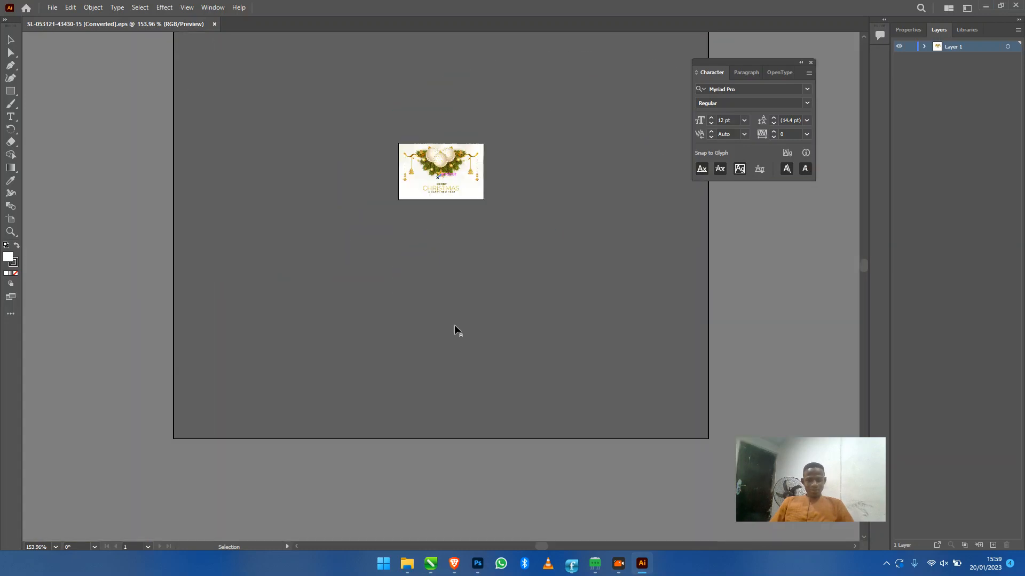
{"action": "scroll", "coordinate": [449, 194], "scroll_direction": "up", "scroll_amount": 5}
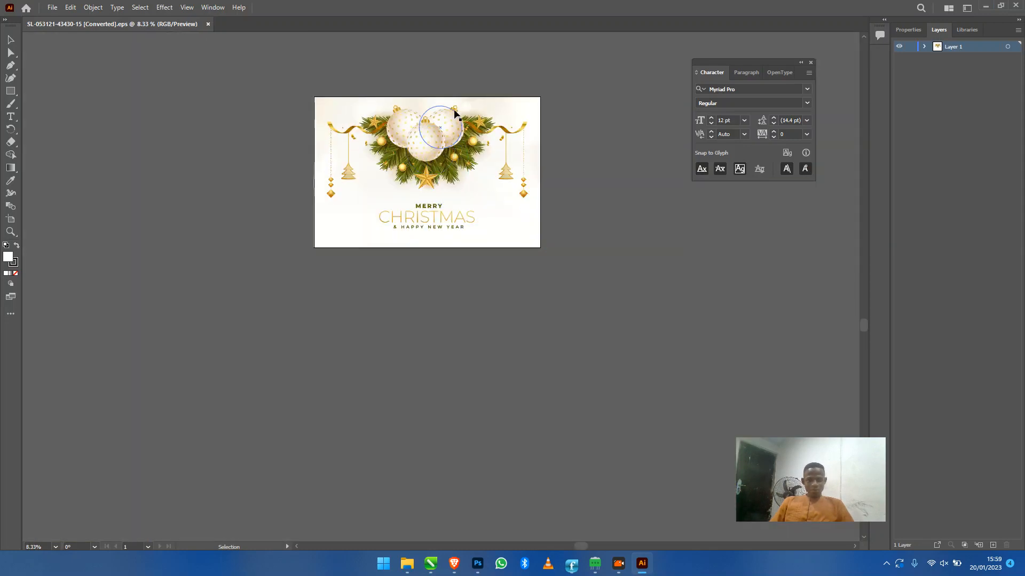
{"action": "scroll", "coordinate": [454, 110], "scroll_direction": "up", "scroll_amount": 2}
{"action": "scroll", "coordinate": [423, 222], "scroll_direction": "up", "scroll_amount": 4}
{"action": "scroll", "coordinate": [423, 222], "scroll_direction": "down", "scroll_amount": 2}
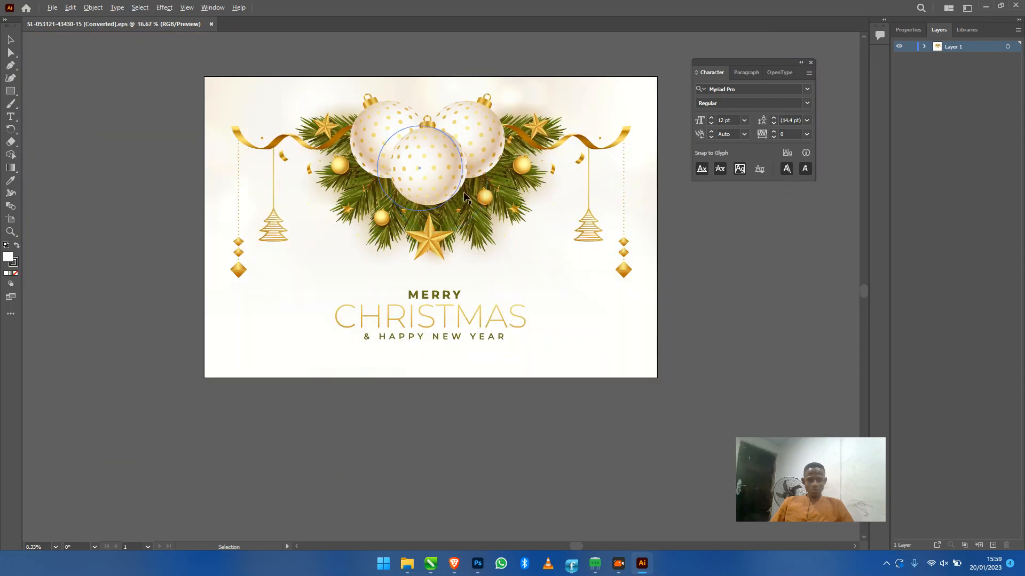
Expand Layer 1 and its nested group and check which artwork the ornament and background sublayers contain by toggling their visibility
{"action": "left_click", "coordinate": [924, 47]}
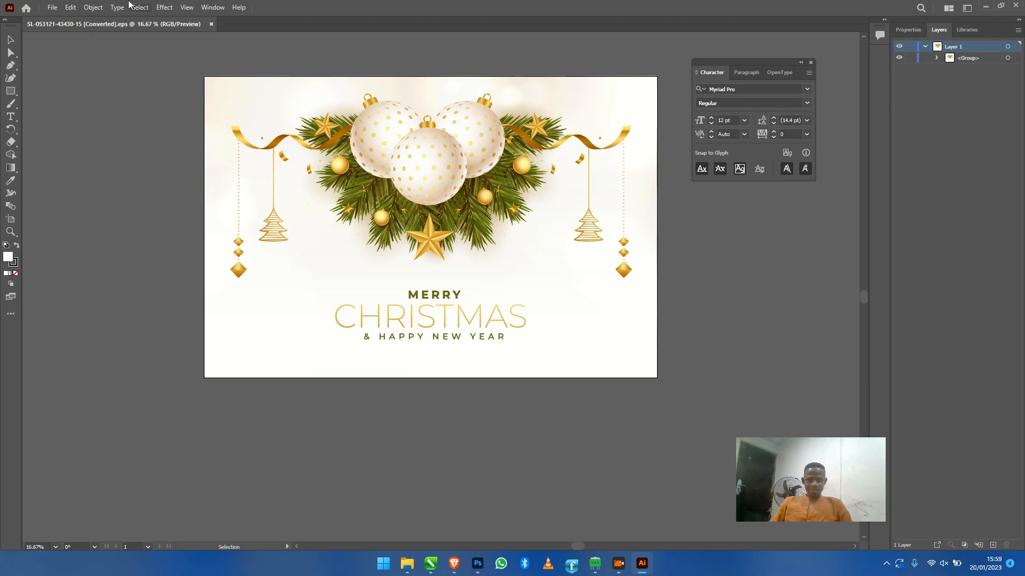
{"action": "left_click", "coordinate": [213, 8]}
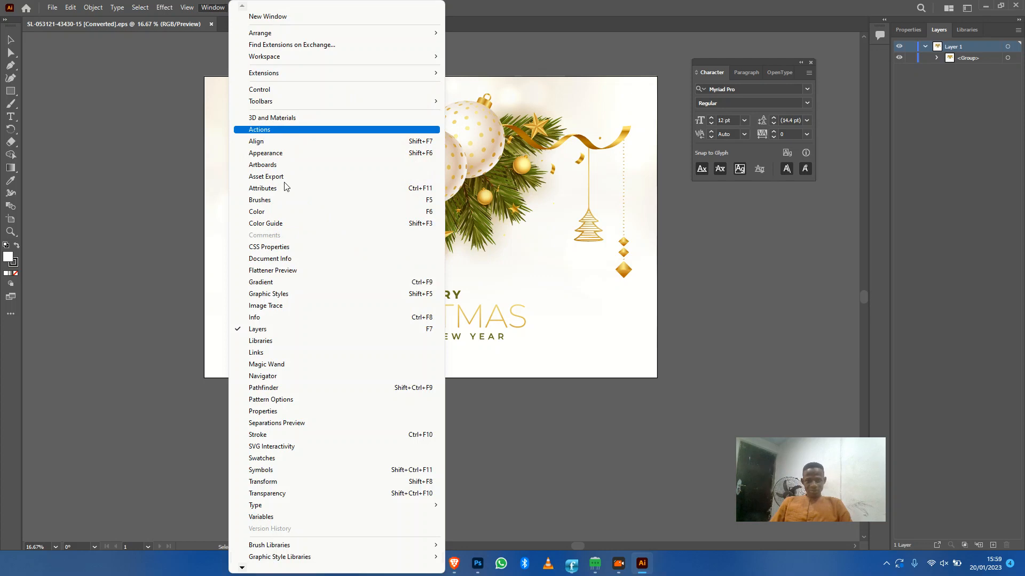
{"action": "left_click", "coordinate": [937, 57]}
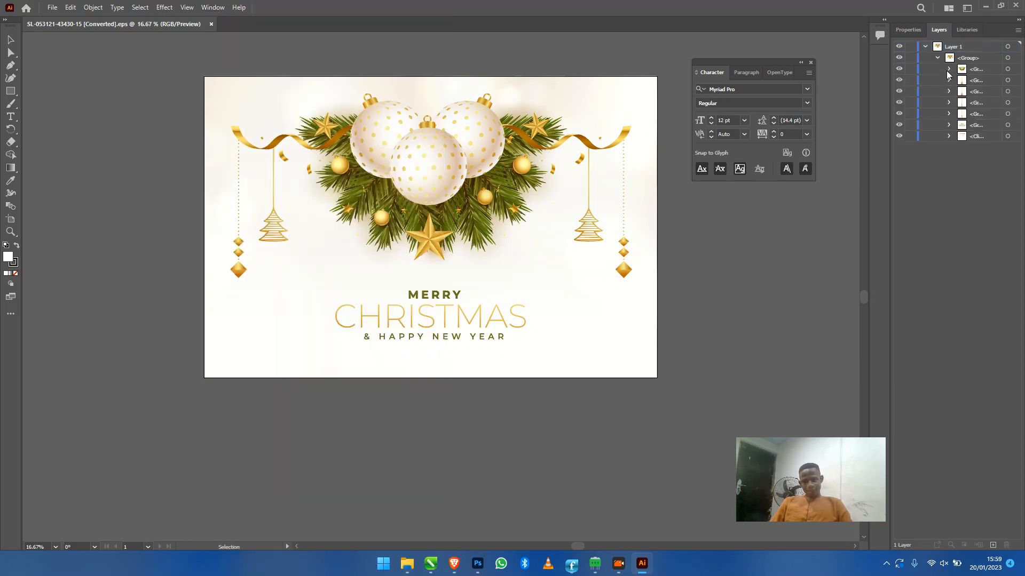
{"action": "left_click", "coordinate": [899, 69]}
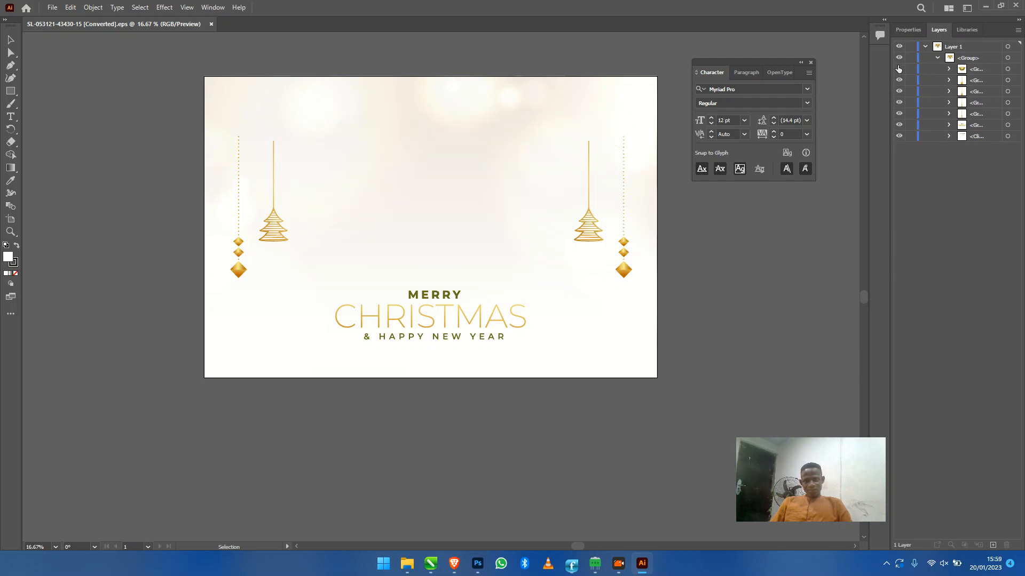
{"action": "left_click", "coordinate": [899, 69]}
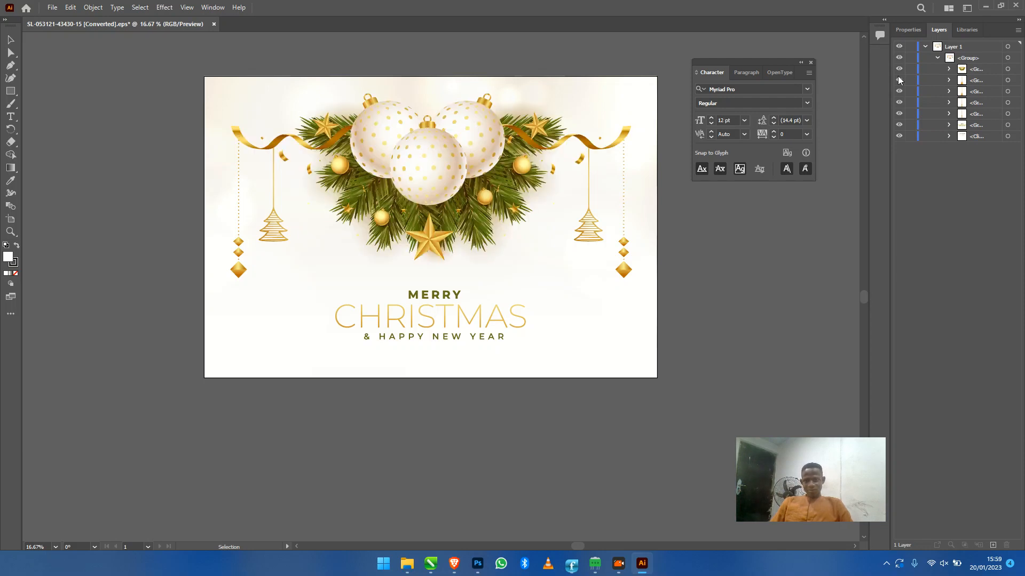
{"action": "left_click", "coordinate": [898, 137]}
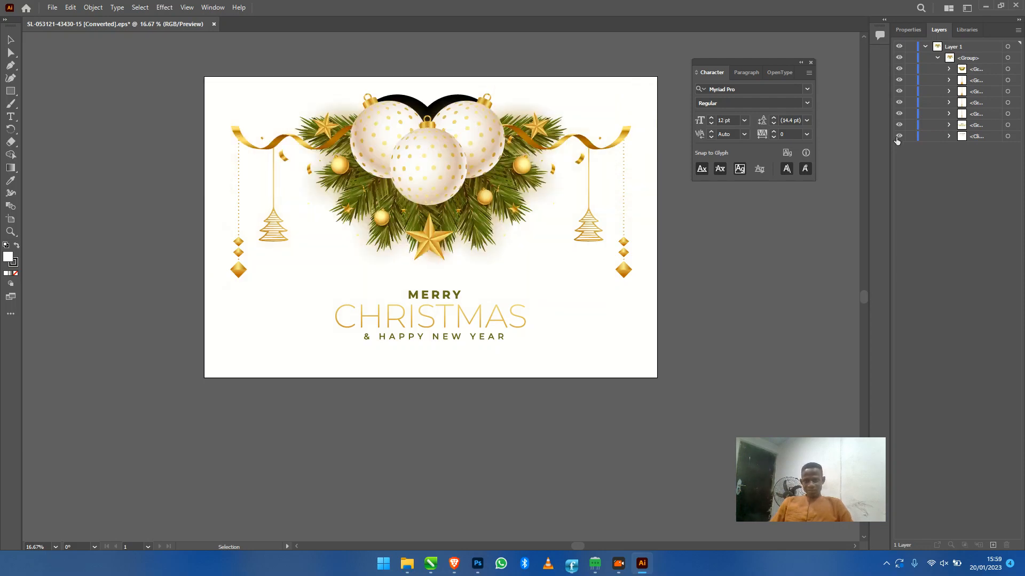
{"action": "left_click", "coordinate": [898, 137]}
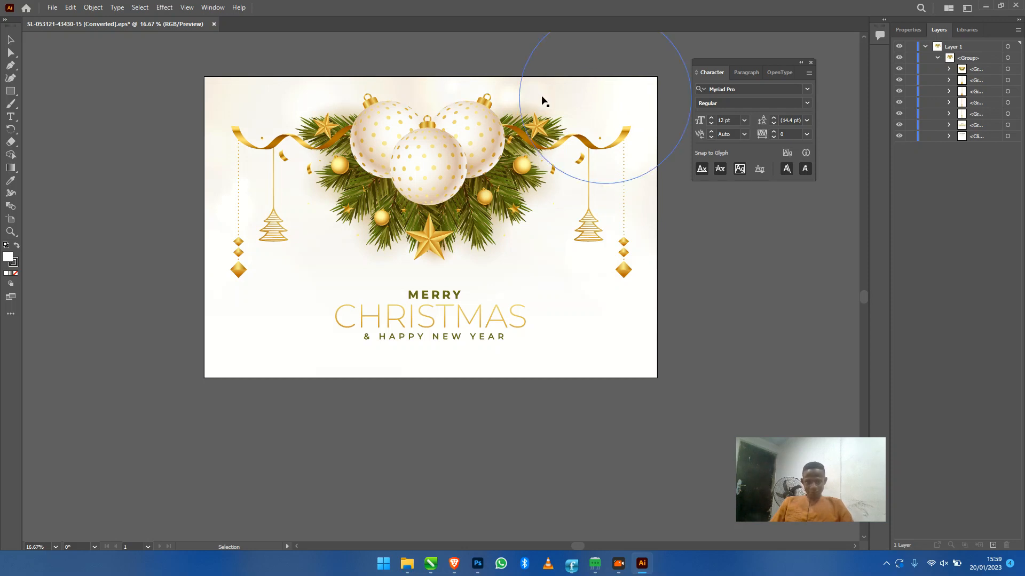
Hide all the sublayers of the nested group except the soft bokeh background
{"action": "left_click_drag", "start_coordinate": [899, 126], "coordinate": [900, 78]}
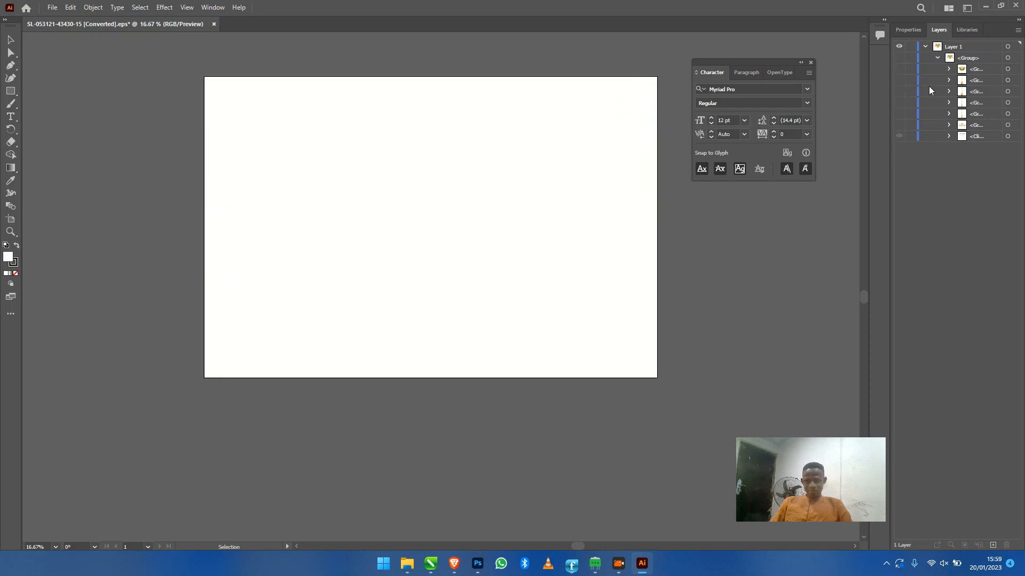
{"action": "left_click", "coordinate": [898, 135]}
{"action": "left_click", "coordinate": [899, 57]}
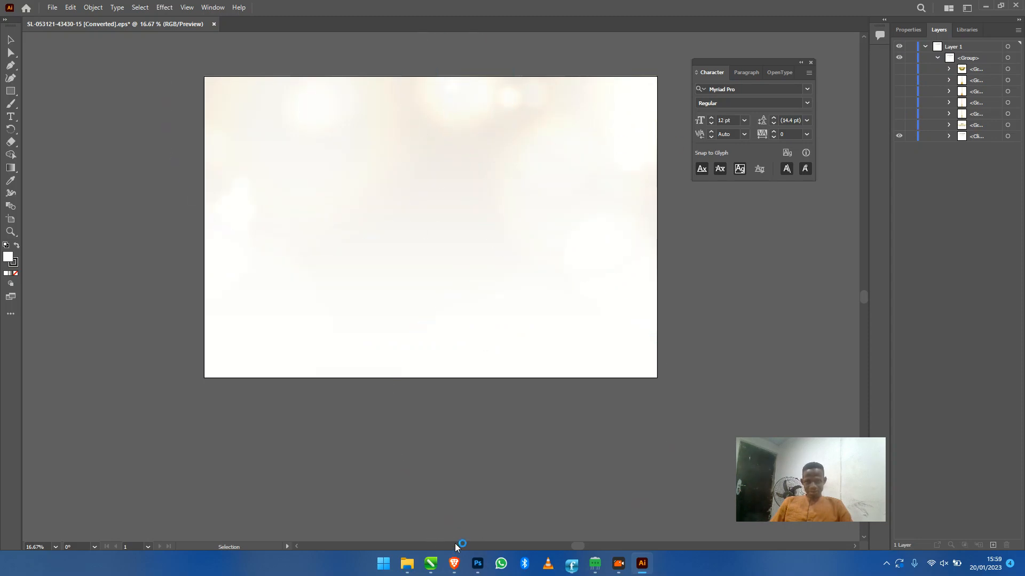
Export the bokeh background to the Desktop as a PNG at High (300 ppi) resolution with a transparent background
{"action": "left_click", "coordinate": [47, 10]}
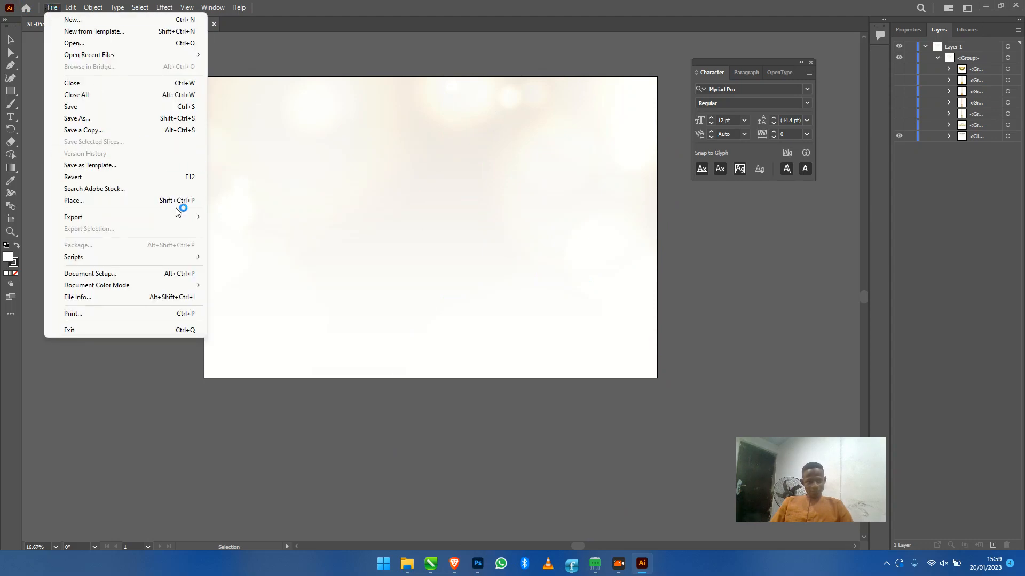
{"action": "mouse_move", "coordinate": [180, 216]}
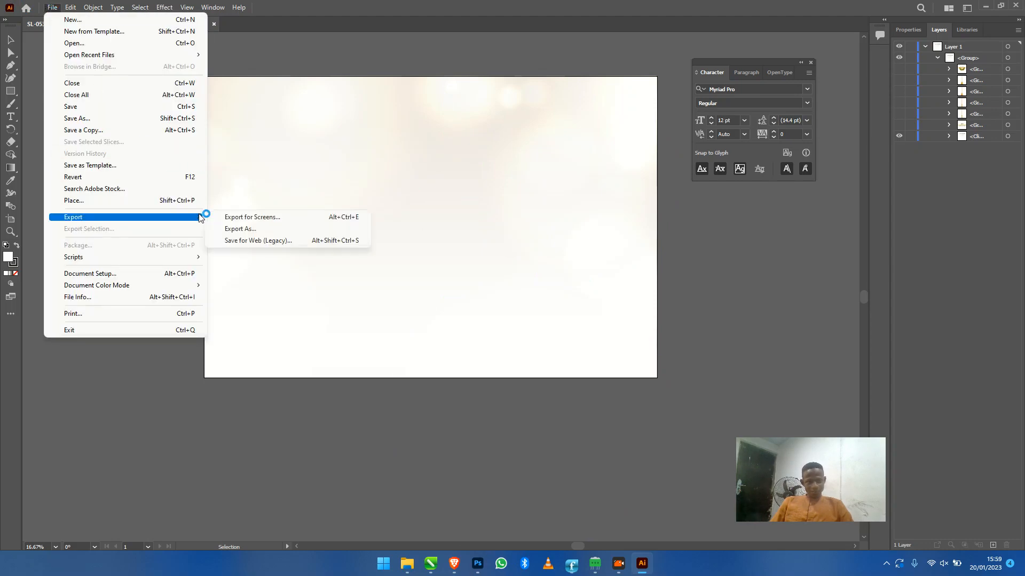
{"action": "left_click", "coordinate": [254, 229]}
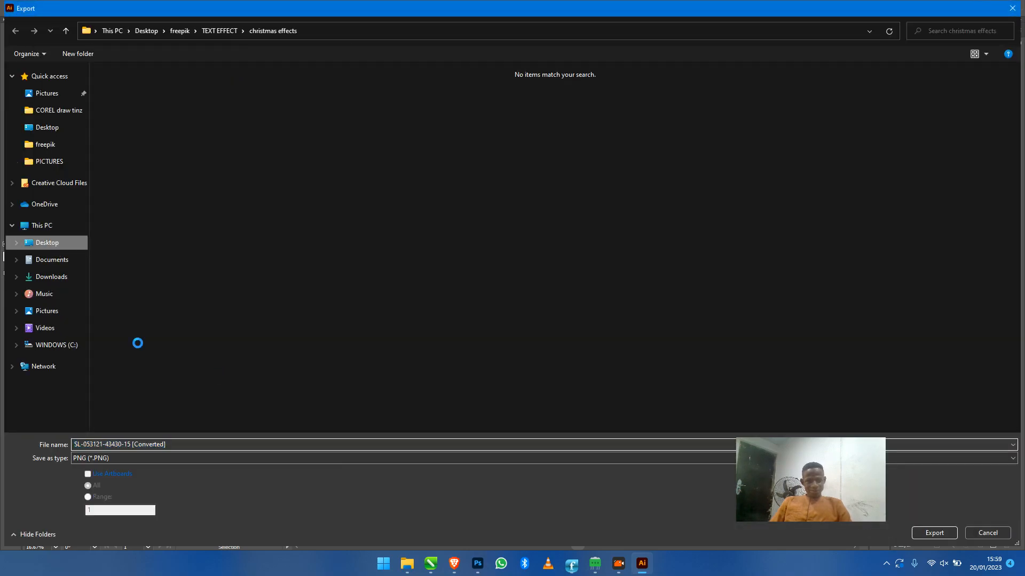
{"action": "left_click", "coordinate": [62, 242]}
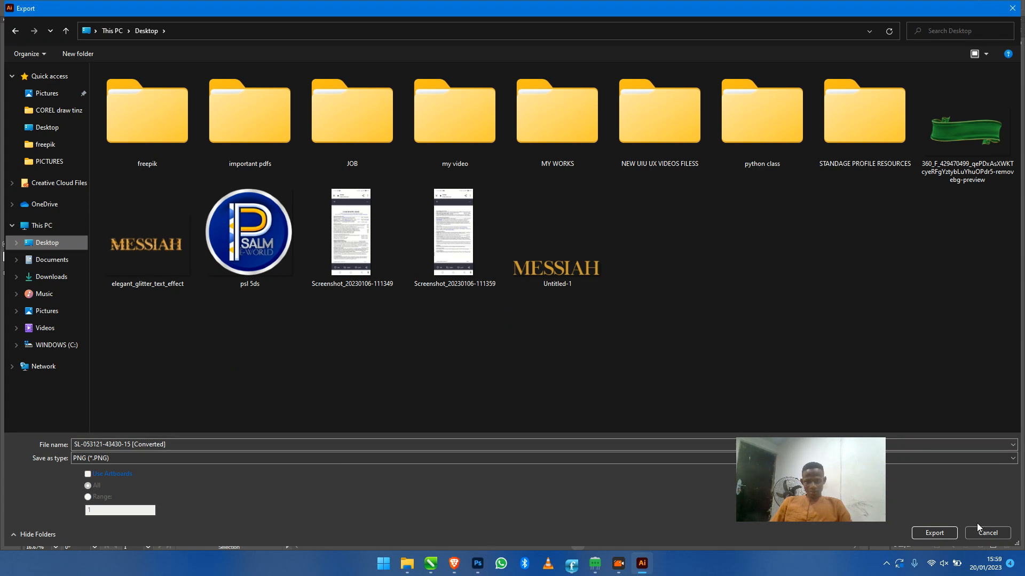
{"action": "left_click", "coordinate": [934, 532]}
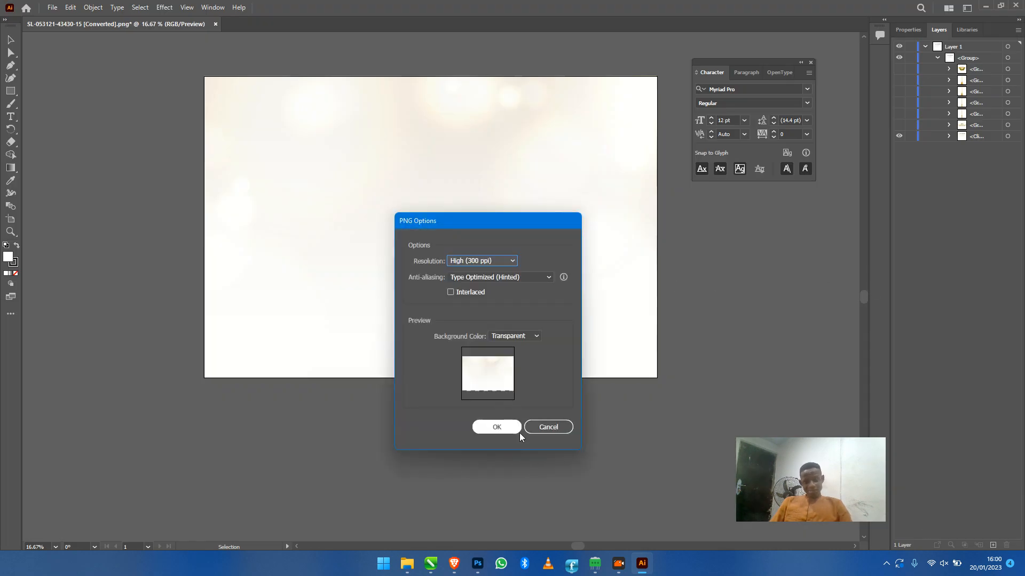
{"action": "left_click", "coordinate": [497, 427]}
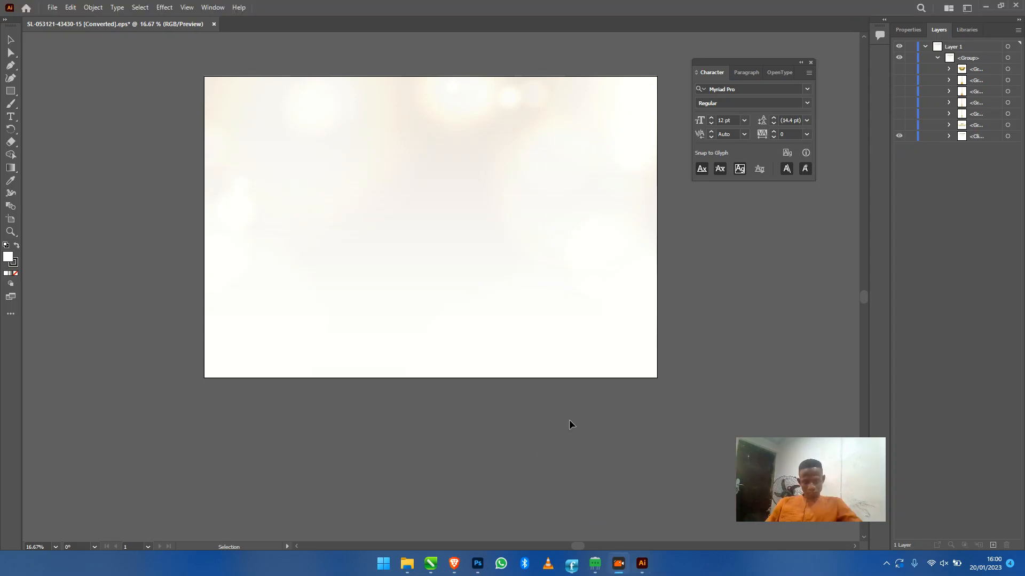
Show only the ornament wreath with the bokeh background hidden, and expand the wreath group's contents
{"action": "left_click", "coordinate": [899, 70]}
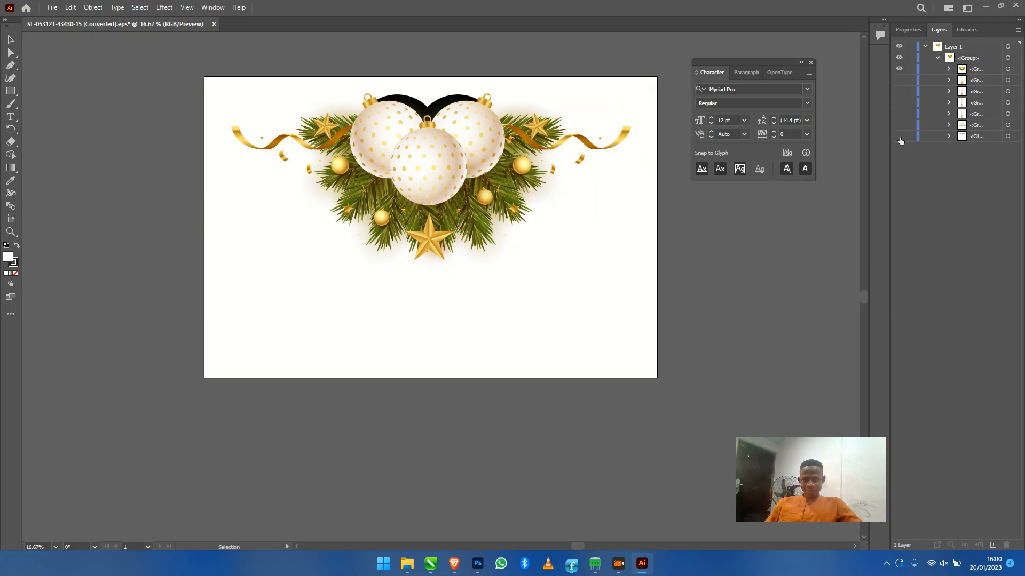
{"action": "left_click", "coordinate": [949, 69]}
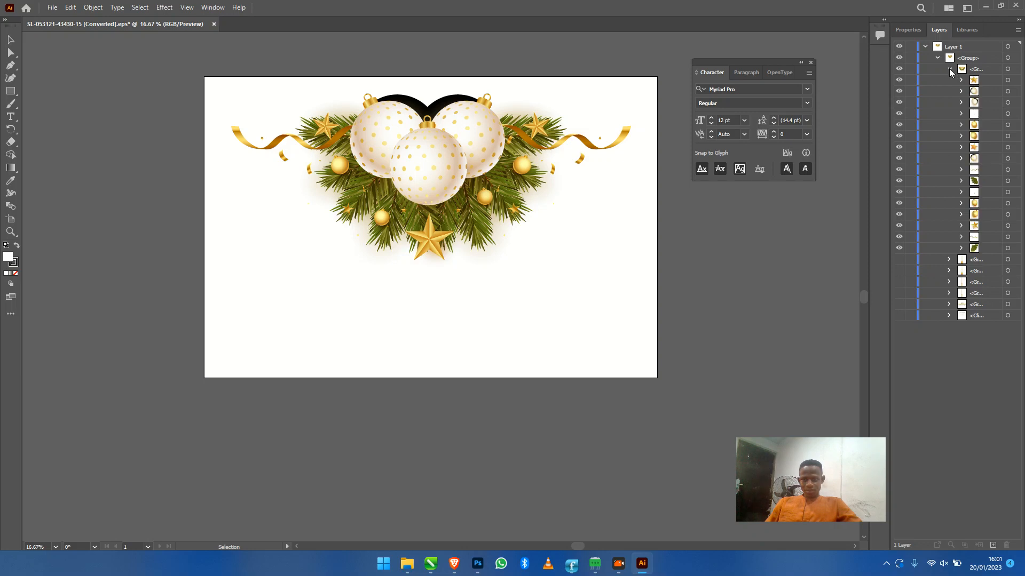
{"action": "left_click", "coordinate": [950, 70]}
{"action": "left_click", "coordinate": [949, 70]}
Find and hide the black halo object nested in the right-hand white ball's group
{"action": "left_click", "coordinate": [961, 158]}
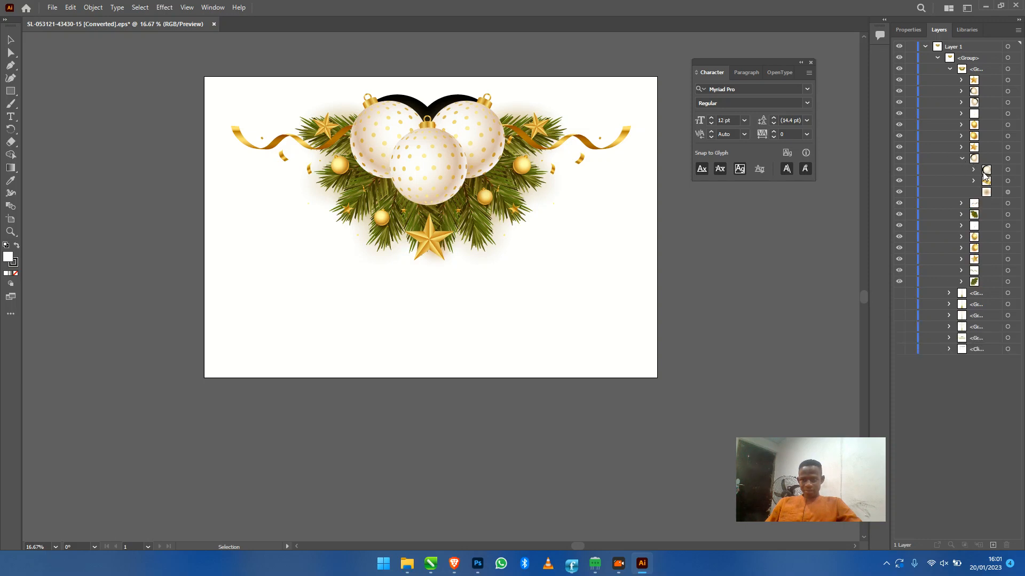
{"action": "left_click", "coordinate": [899, 169]}
{"action": "left_click", "coordinate": [899, 170]}
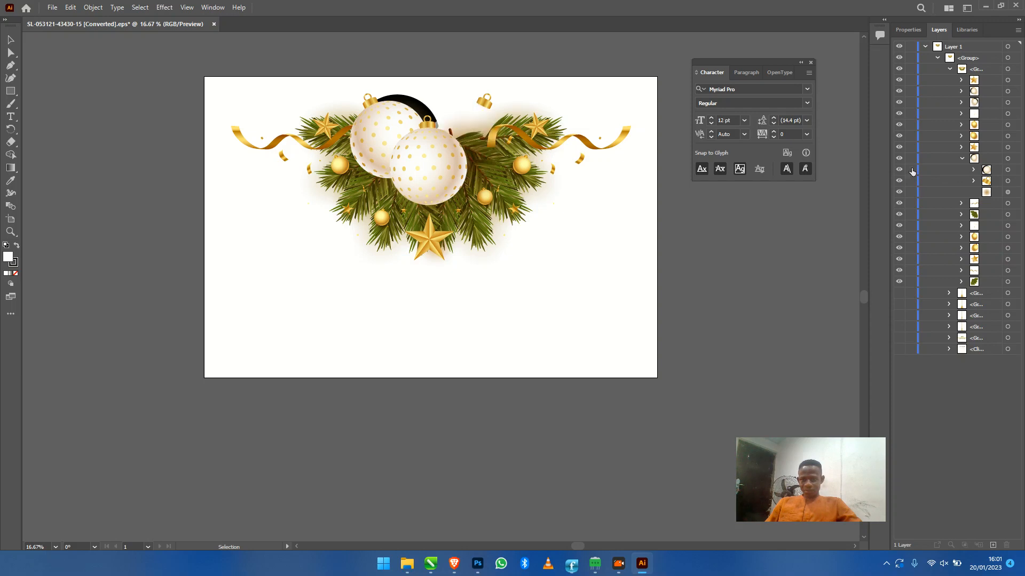
{"action": "left_click", "coordinate": [973, 170]}
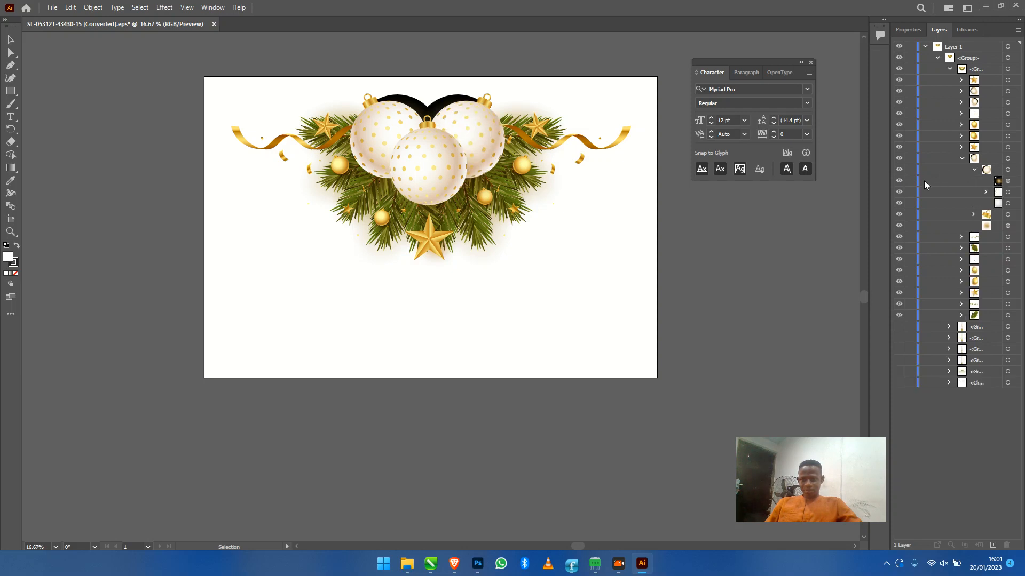
{"action": "left_click", "coordinate": [900, 181]}
Hide the matching black halo object nested in the left-hand white ball's group
{"action": "left_click", "coordinate": [961, 102]}
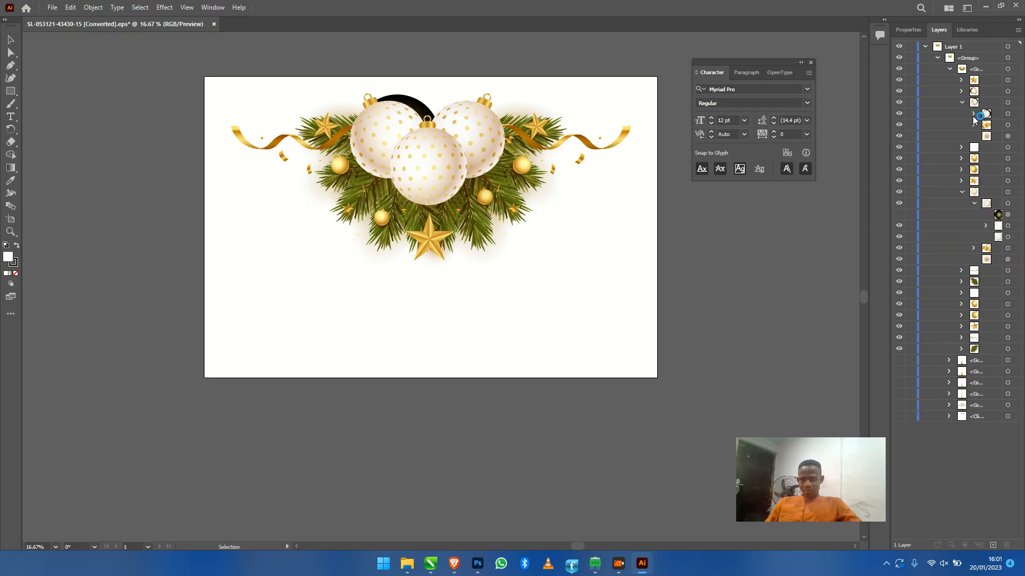
{"action": "left_click", "coordinate": [973, 115]}
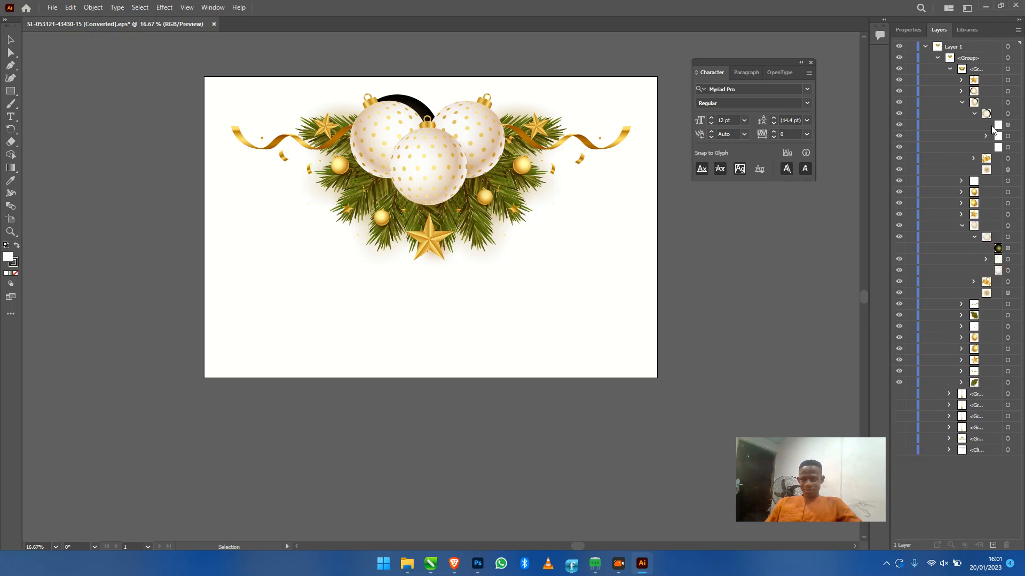
{"action": "left_click", "coordinate": [899, 125]}
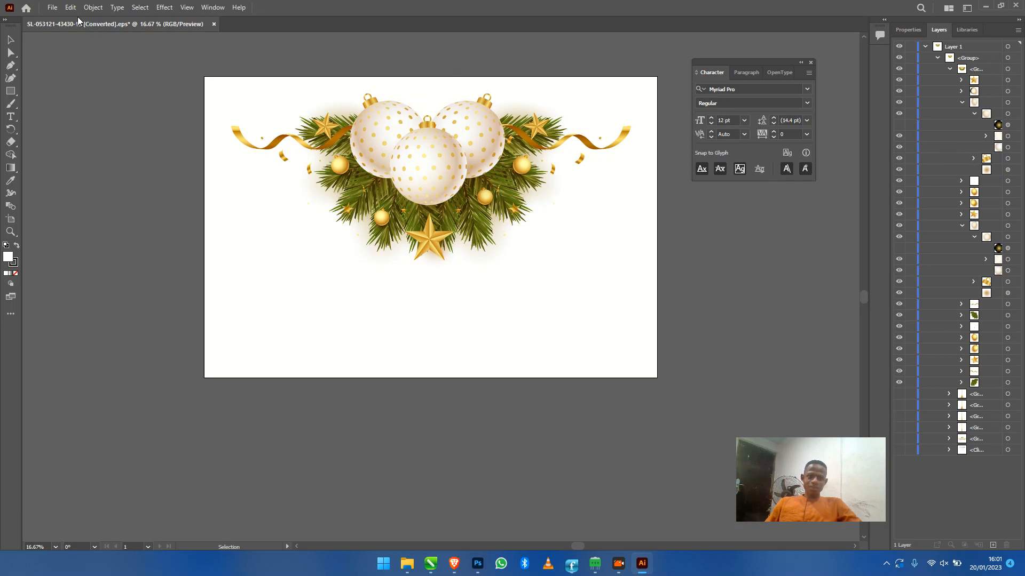
Export the ornament wreath to the Desktop as a PNG named dfdfdfd
{"action": "left_click", "coordinate": [52, 7]}
{"action": "mouse_move", "coordinate": [193, 217]}
{"action": "left_click", "coordinate": [254, 231]}
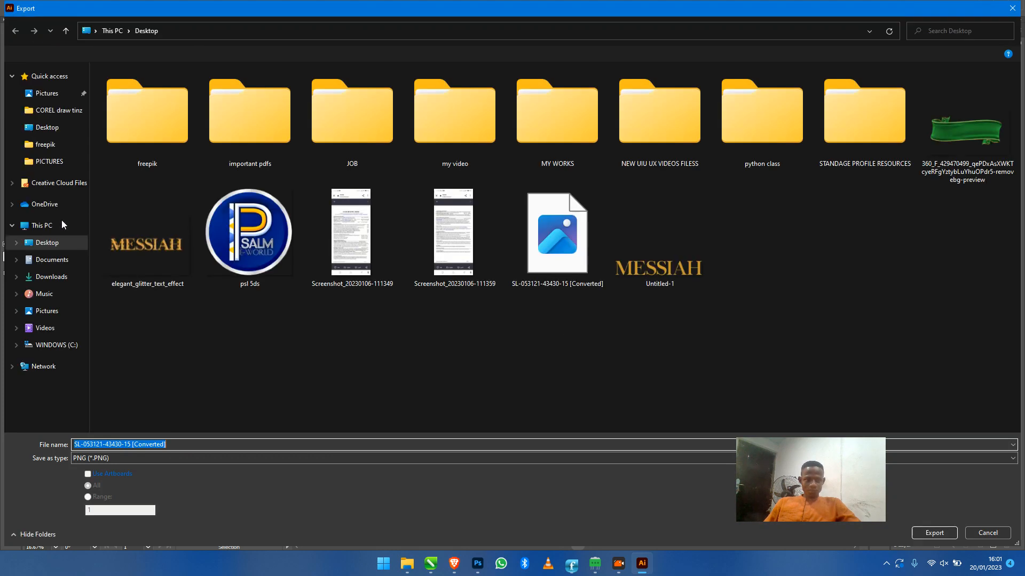
{"action": "left_click", "coordinate": [60, 247]}
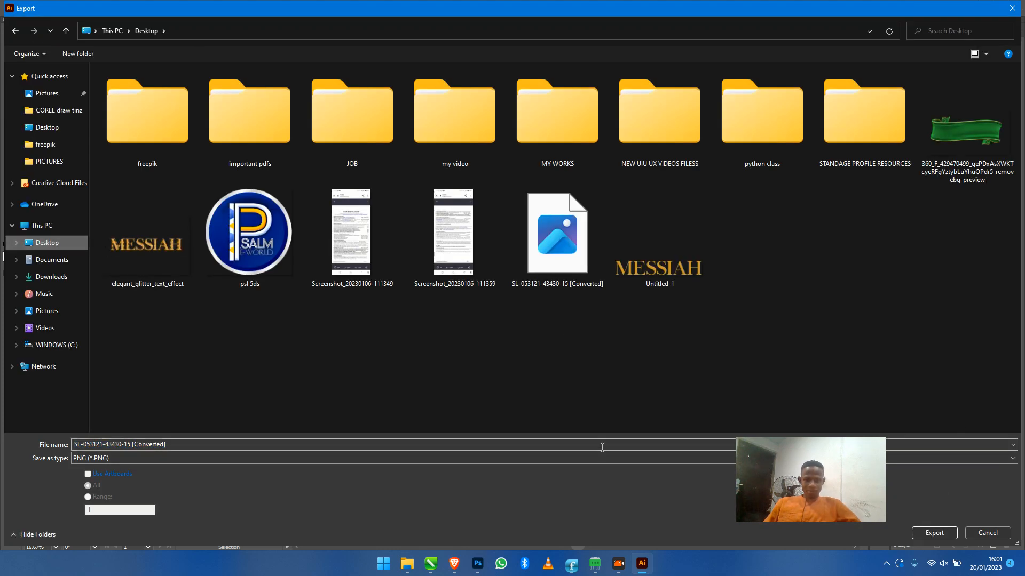
{"action": "left_click", "coordinate": [669, 447]}
{"action": "type", "text": "dfdfdf"}
{"action": "left_click", "coordinate": [919, 533]}
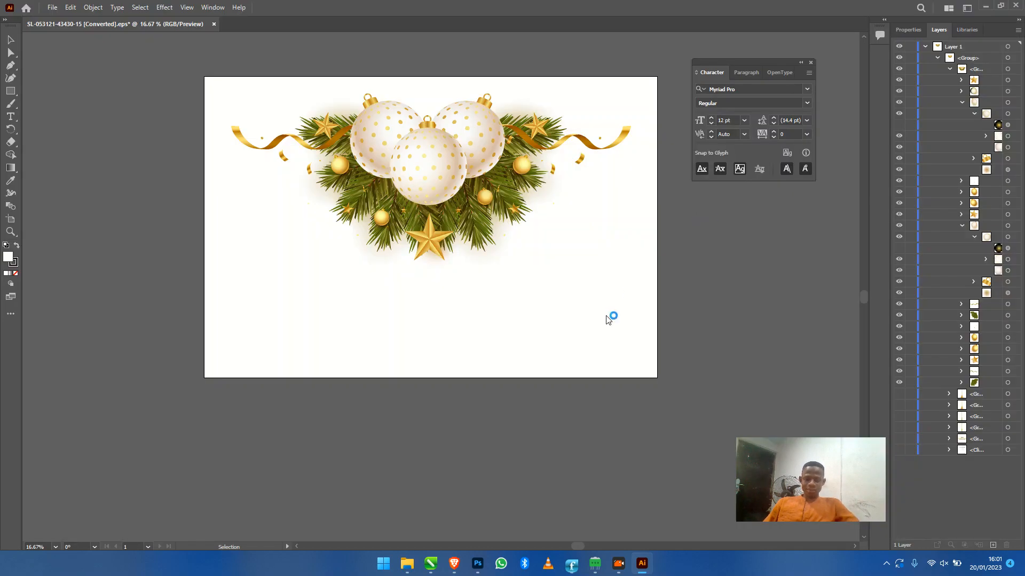
{"action": "left_click", "coordinate": [502, 422]}
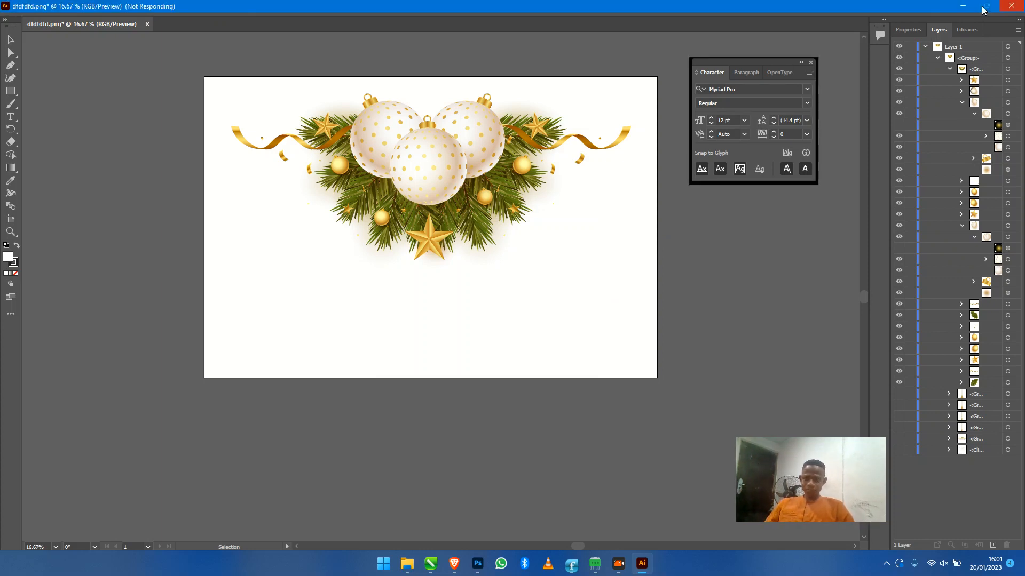
Minimize Illustrator and check the desktop for the exported background and ornament wreath PNG files
{"action": "left_click", "coordinate": [963, 11]}
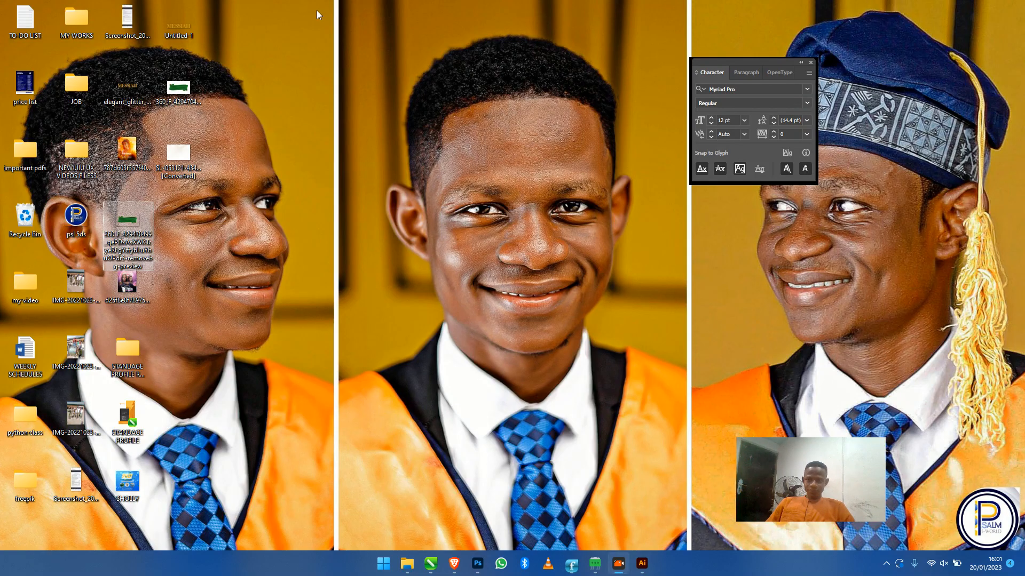
{"action": "left_click", "coordinate": [180, 176]}
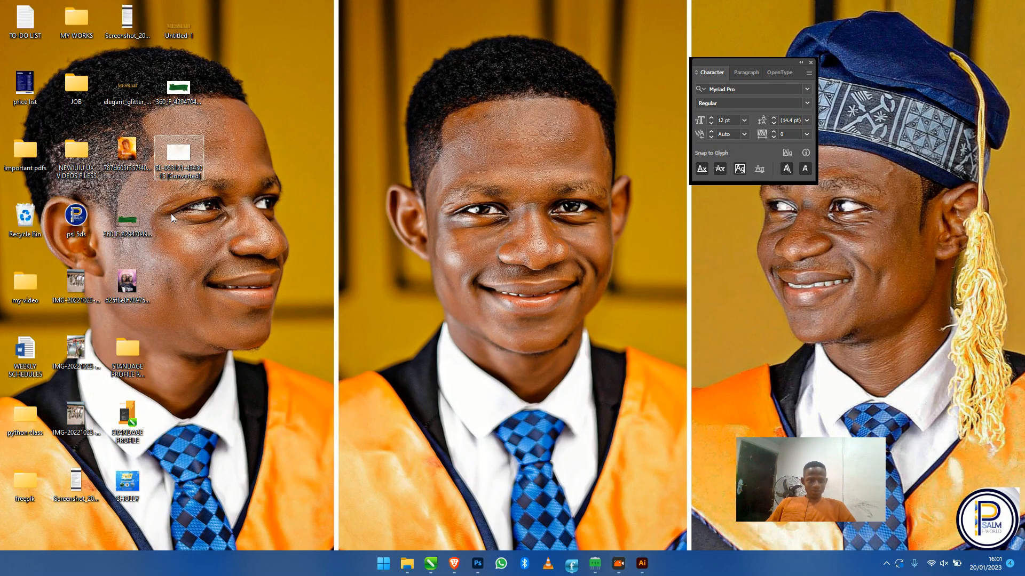
{"action": "left_click", "coordinate": [225, 185]}
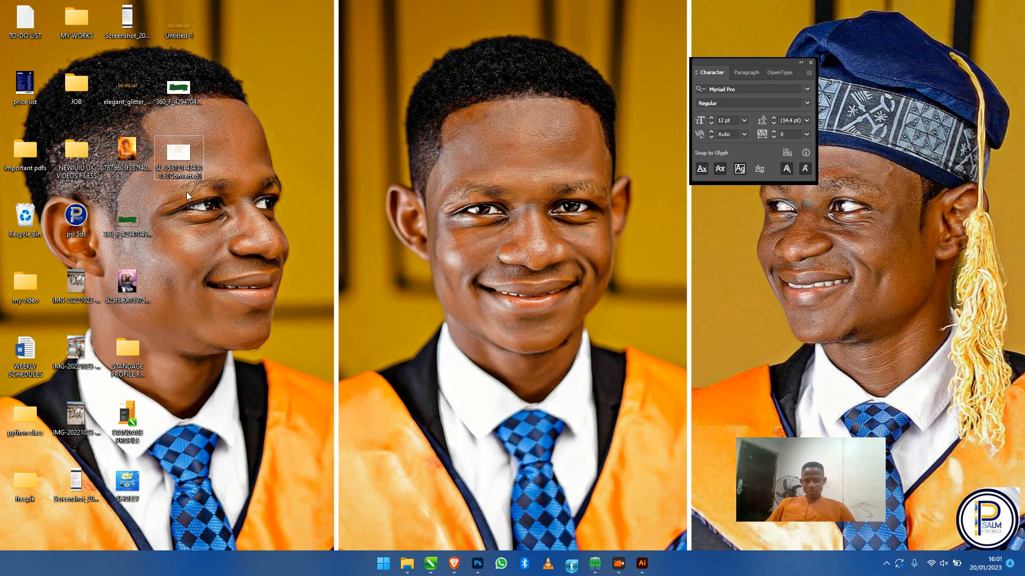
{"action": "mouse_move", "coordinate": [178, 223]}
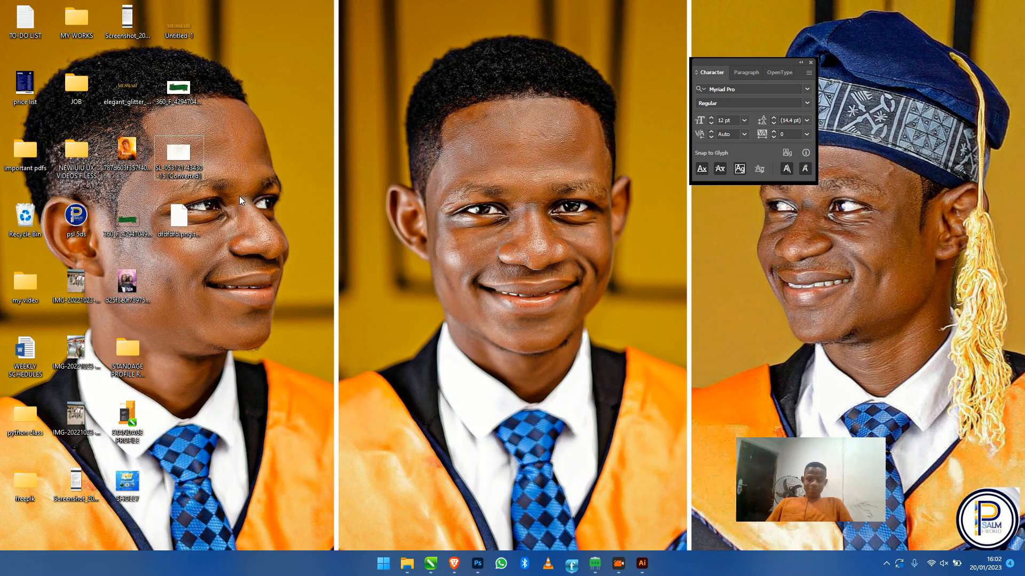
{"action": "left_click", "coordinate": [199, 221]}
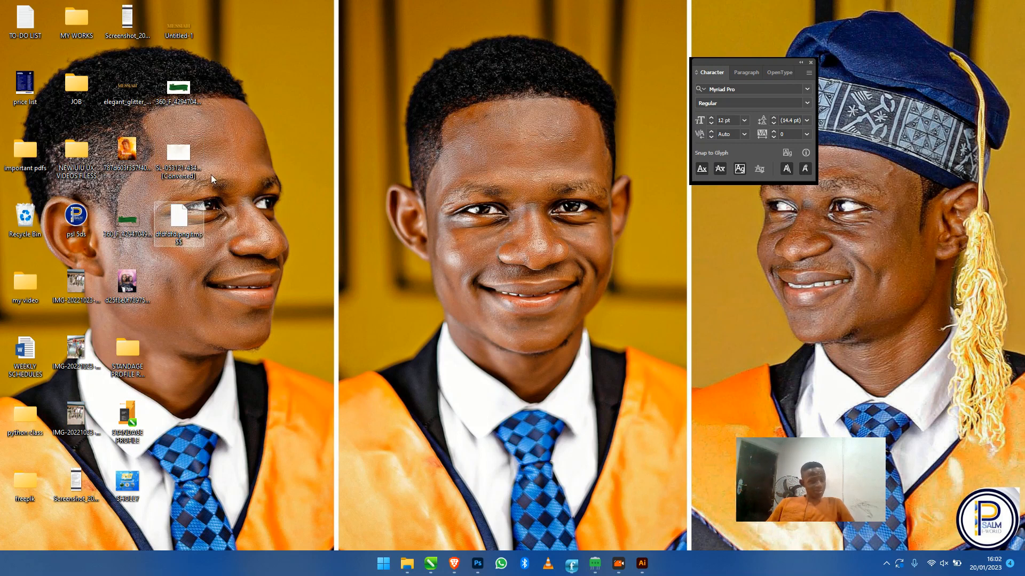
Switch to the Untitled-1 document in CorelDRAW and restore its window to a smaller size beside the desktop icons
{"action": "left_click", "coordinate": [432, 565]}
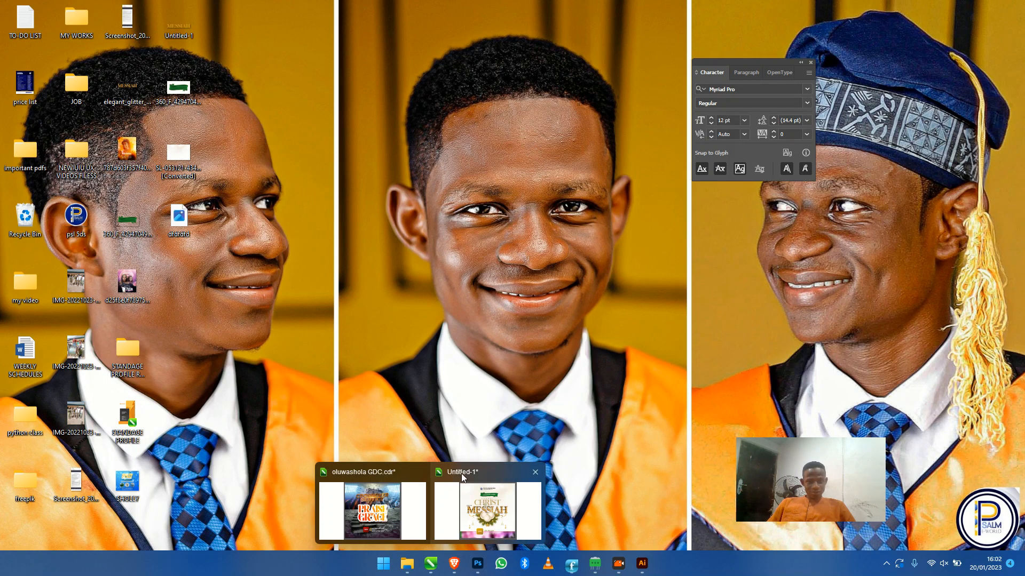
{"action": "left_click", "coordinate": [462, 479]}
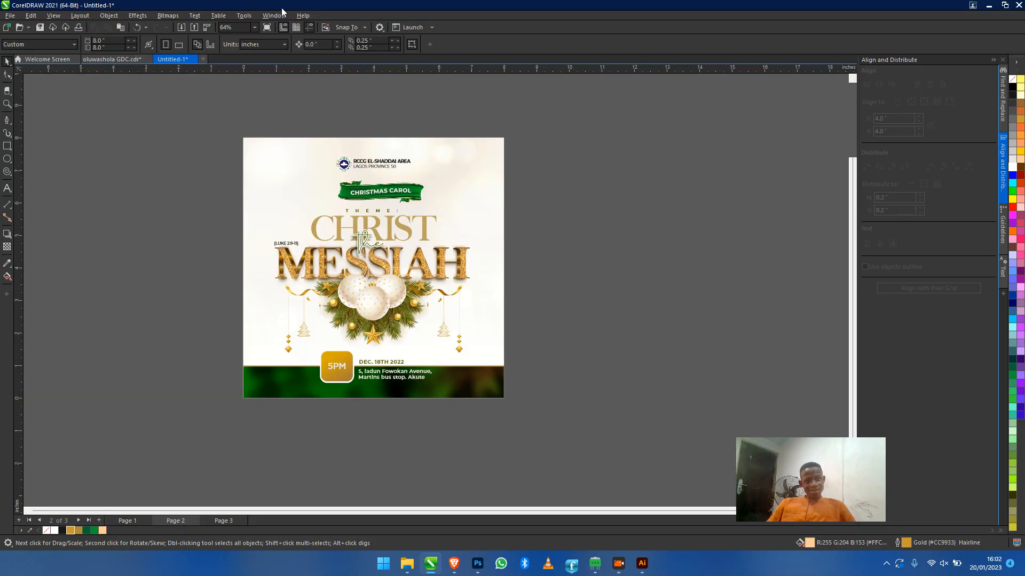
{"action": "double_click", "coordinate": [281, 7]}
{"action": "left_click_drag", "start_coordinate": [620, 45], "coordinate": [619, 14]}
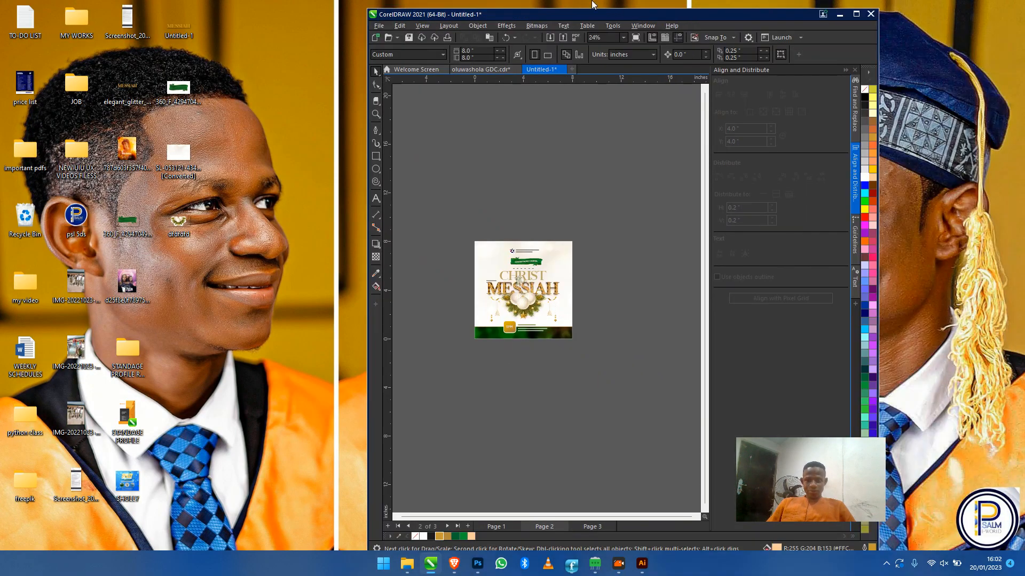
Bring the exported background PNG onto page 3, scale it to about 4.9 × 3.3 in and place it beside the flyer
{"action": "key", "text": "Page_Down"}
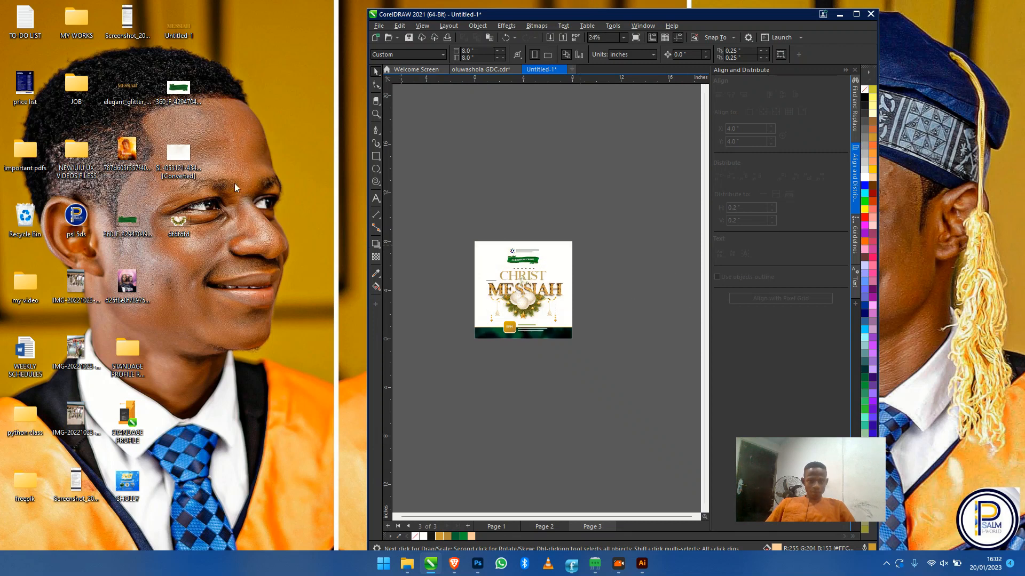
{"action": "left_click", "coordinate": [181, 160]}
{"action": "left_click_drag", "start_coordinate": [624, 191], "coordinate": [622, 187]}
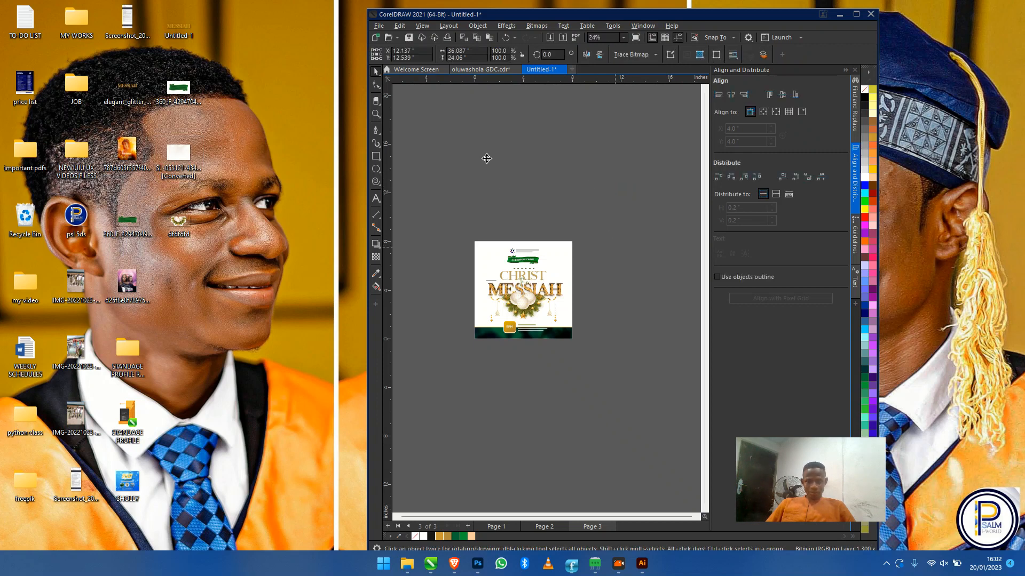
{"action": "left_click", "coordinate": [550, 244]}
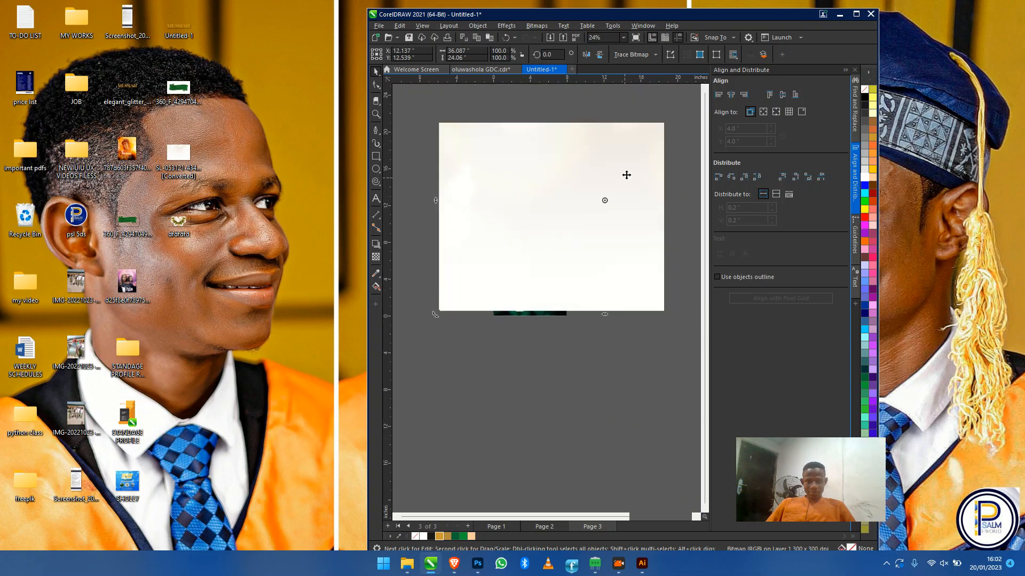
{"action": "key", "text": "Delete"}
{"action": "key", "text": "ctrl+z"}
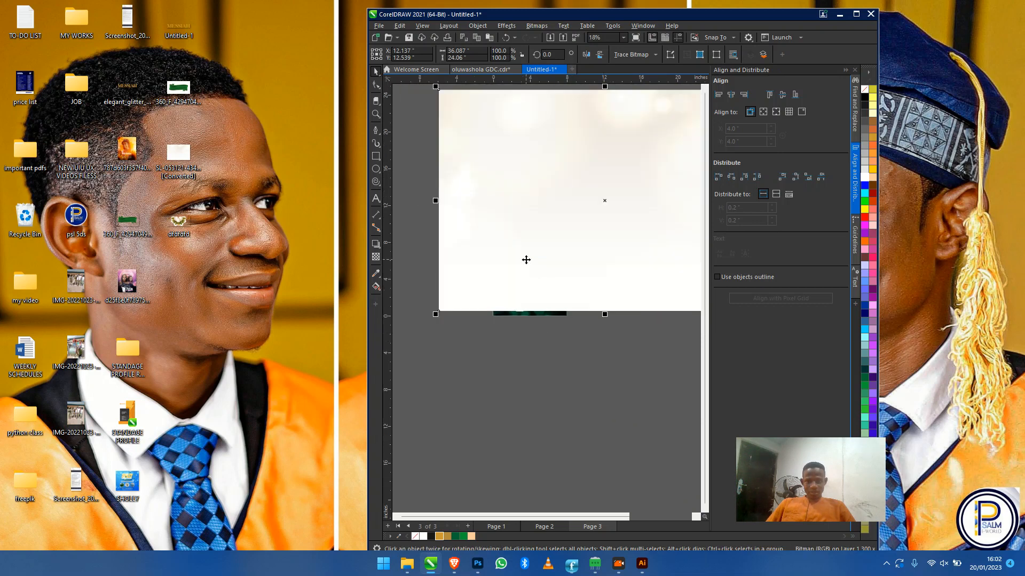
{"action": "left_click_drag", "start_coordinate": [565, 167], "coordinate": [592, 271]}
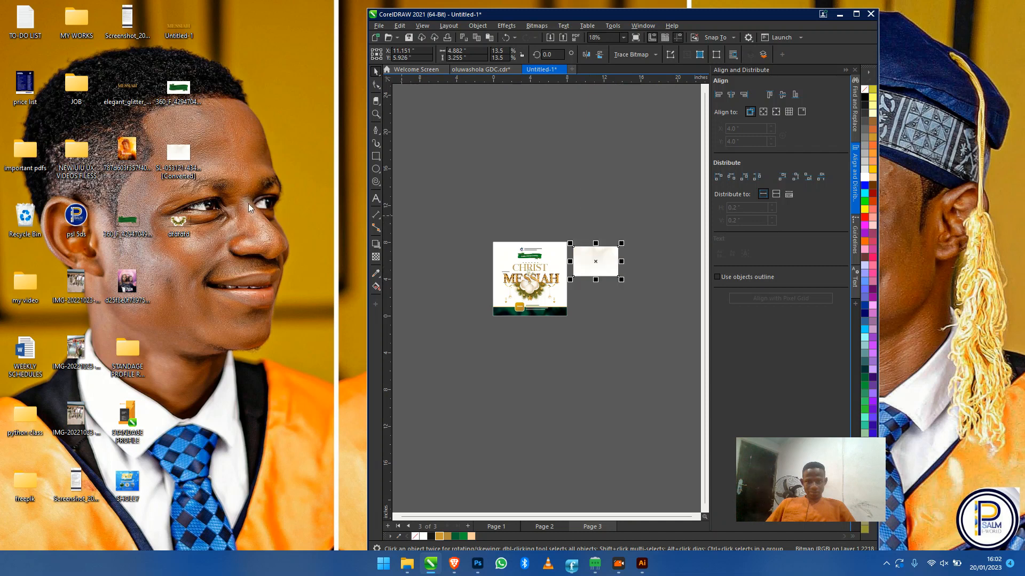
Bring the exported ornament wreath PNG onto page 3 and scale it to about 4.8 × 2.1 in below the flyer
{"action": "key", "text": "ctrl+x"}
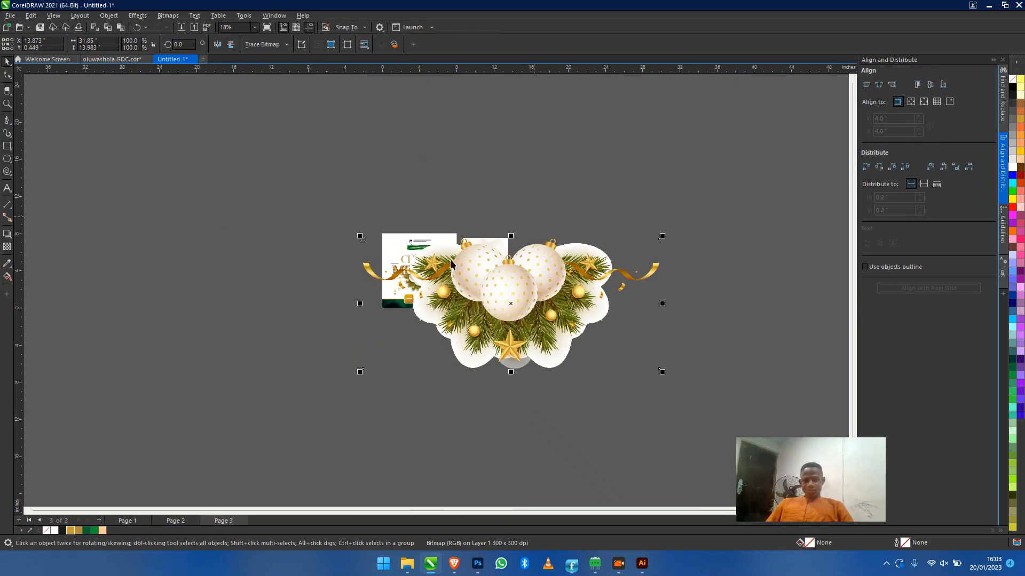
{"action": "left_click_drag", "start_coordinate": [663, 236], "coordinate": [409, 347]}
{"action": "scroll", "coordinate": [403, 257], "scroll_direction": "up", "scroll_amount": 1}
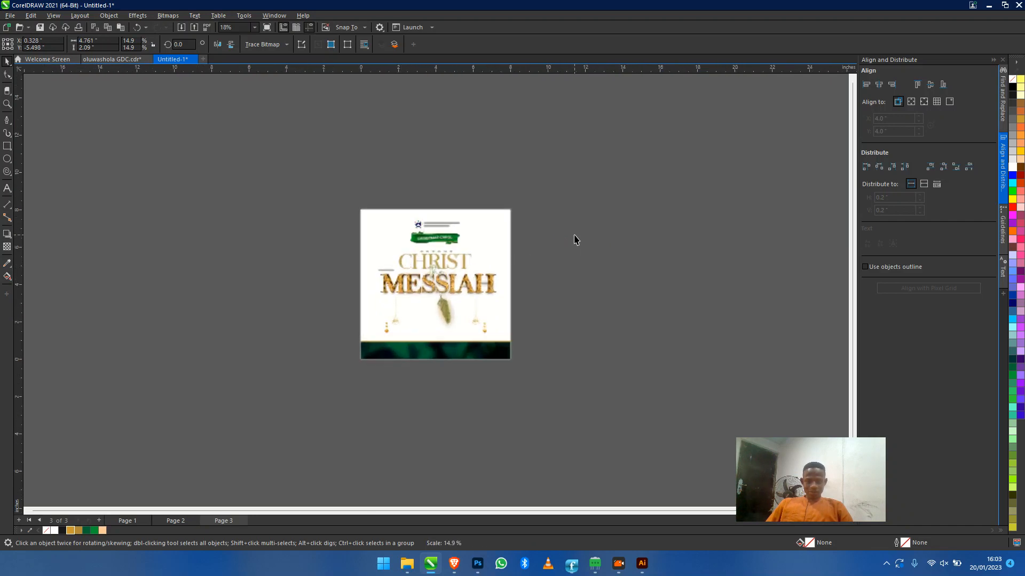
{"action": "left_click_drag", "start_coordinate": [570, 246], "coordinate": [383, 231]}
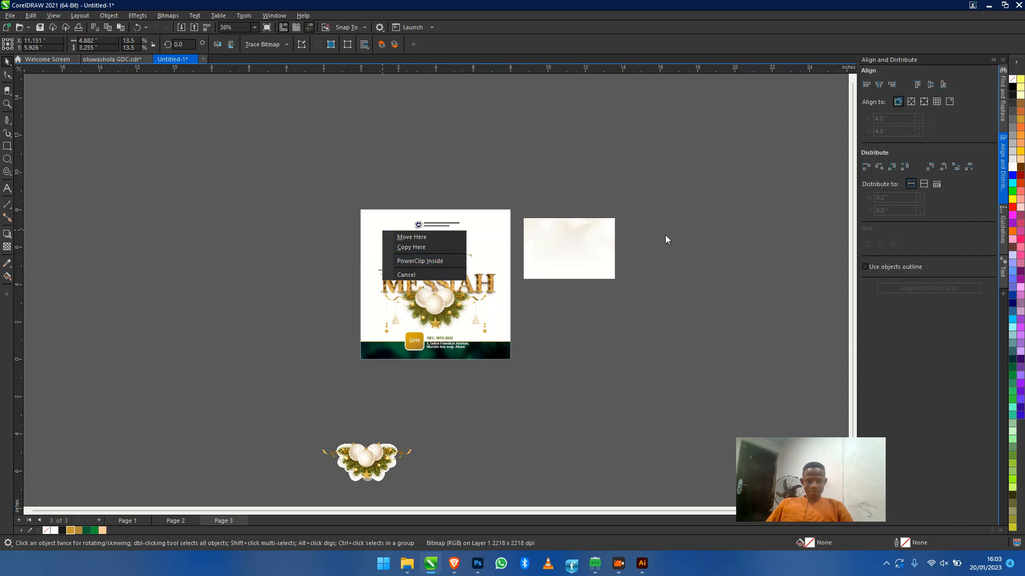
{"action": "key", "text": "Escape"}
{"action": "left_click", "coordinate": [592, 244]}
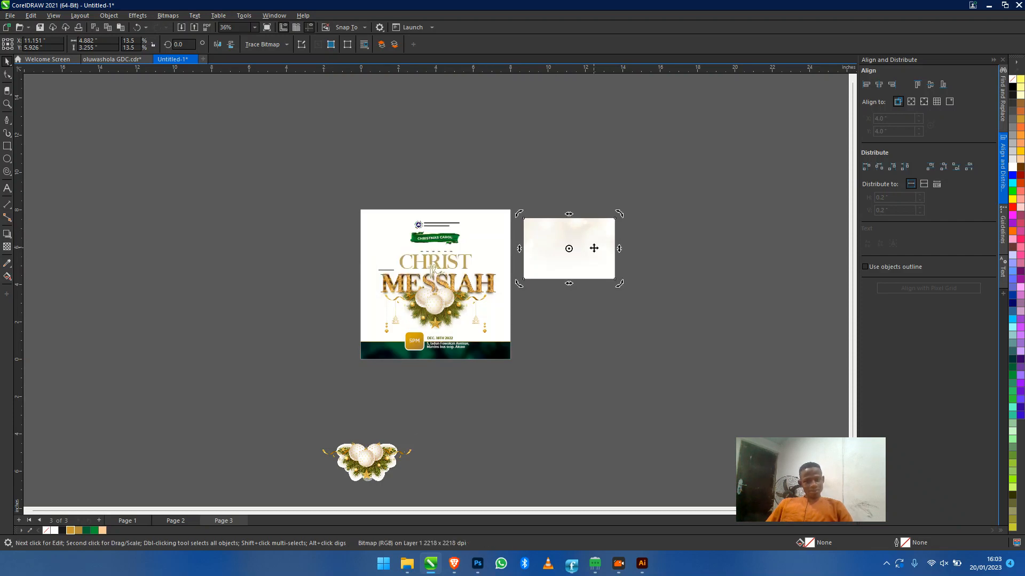
PowerClip the background image inside the flyer's square frame on page 3
{"action": "left_click", "coordinate": [566, 236]}
{"action": "right_click", "coordinate": [567, 239]}
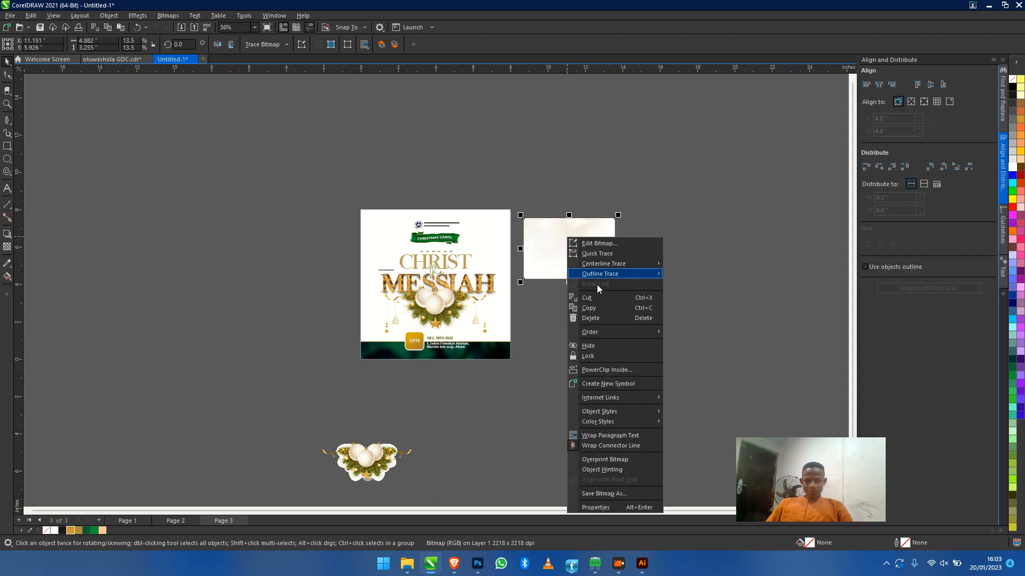
{"action": "left_click", "coordinate": [611, 370]}
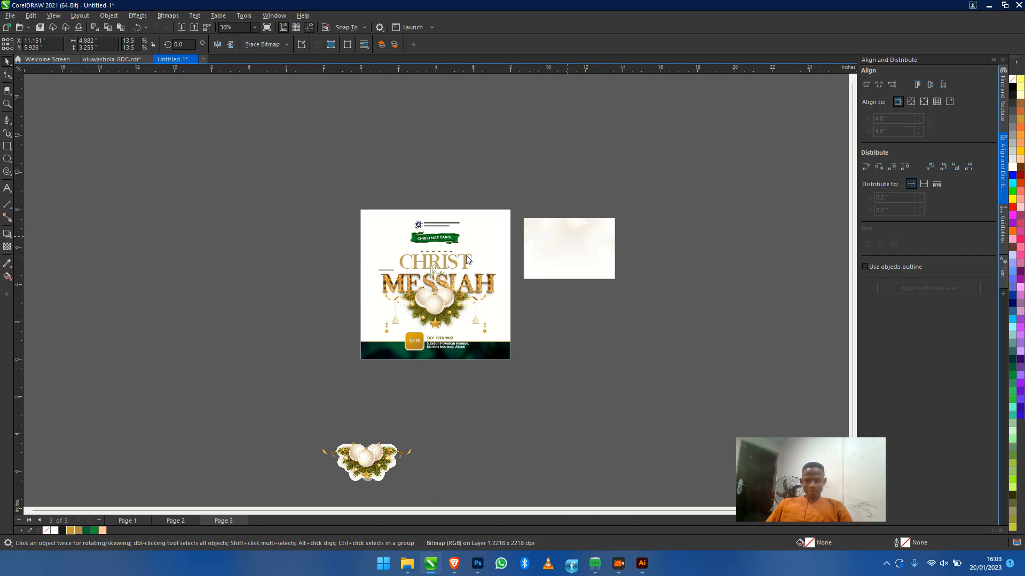
{"action": "left_click", "coordinate": [381, 248]}
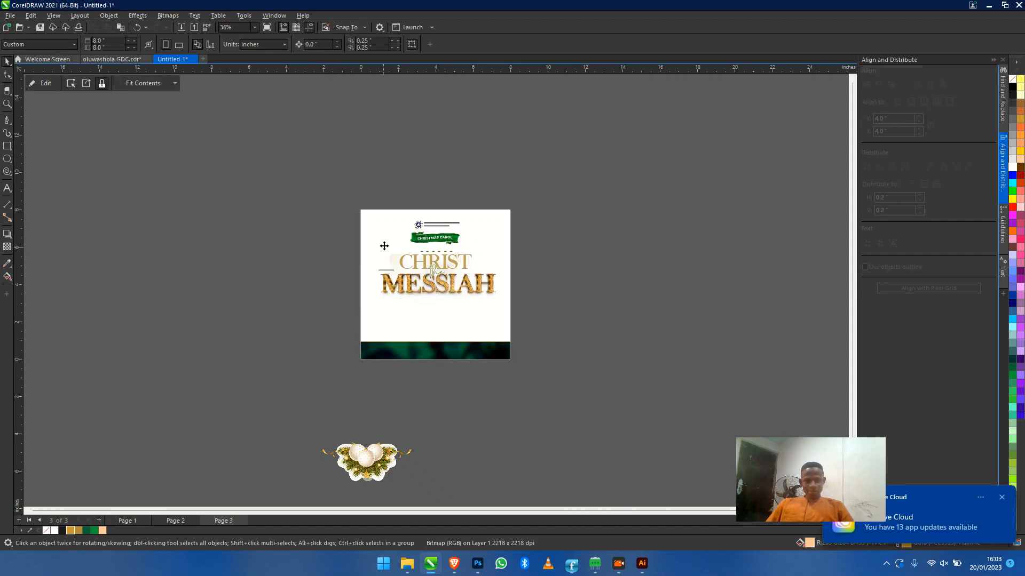
Edit the flyer frame's PowerClip contents, enlarging the background image to about 12.9 × 8.6 in to cover the frame, and finish editing
{"action": "left_click", "coordinate": [44, 83]}
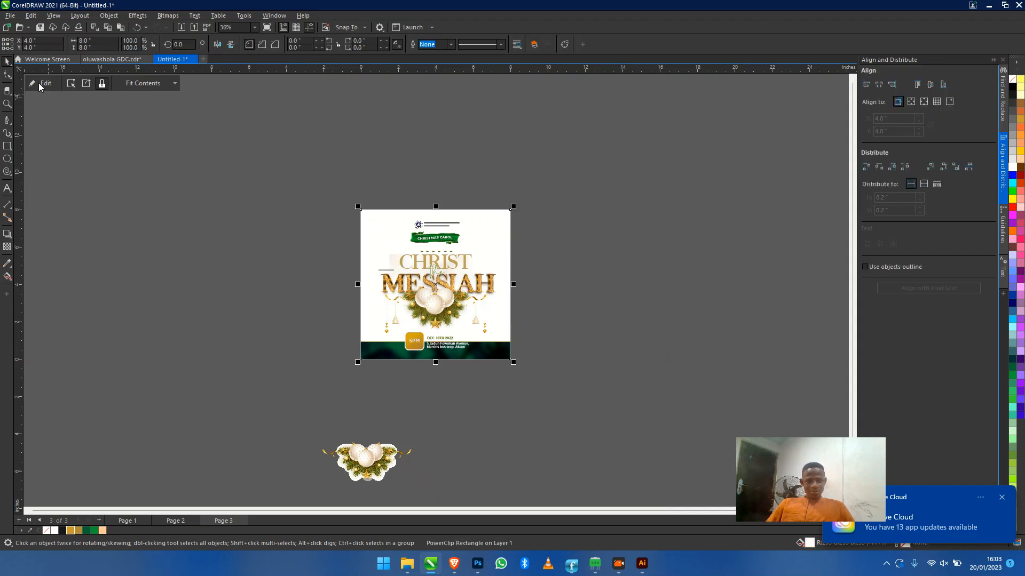
{"action": "left_click", "coordinate": [438, 270]}
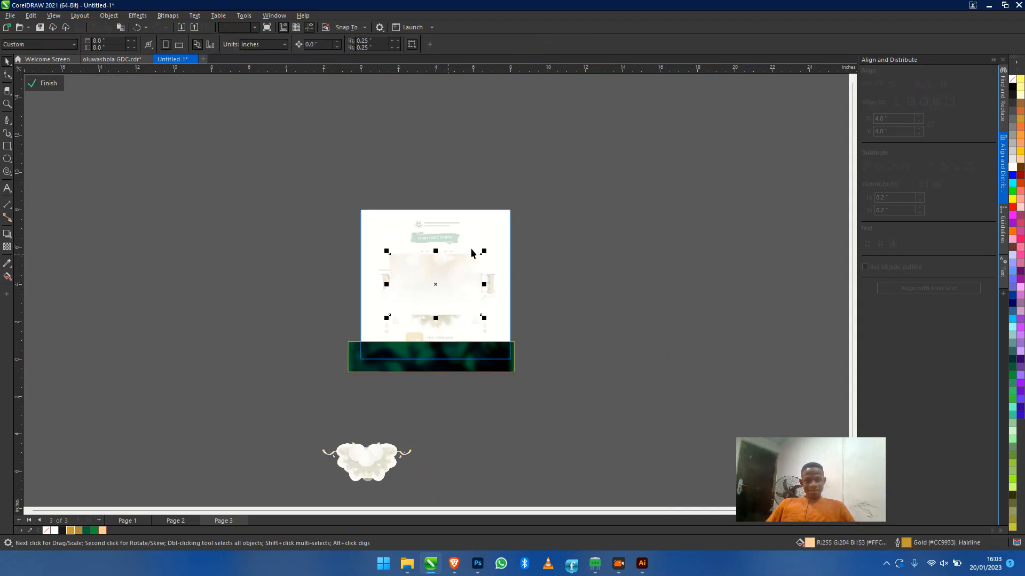
{"action": "left_click_drag", "start_coordinate": [483, 251], "coordinate": [607, 205]}
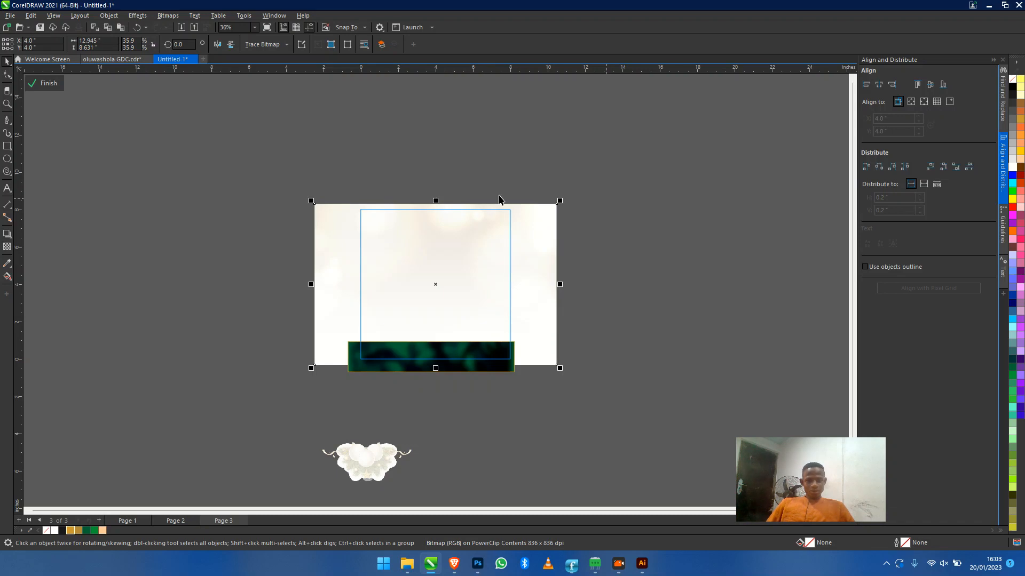
{"action": "scroll", "coordinate": [441, 283], "scroll_direction": "up", "scroll_amount": 1}
{"action": "right_click", "coordinate": [446, 227]}
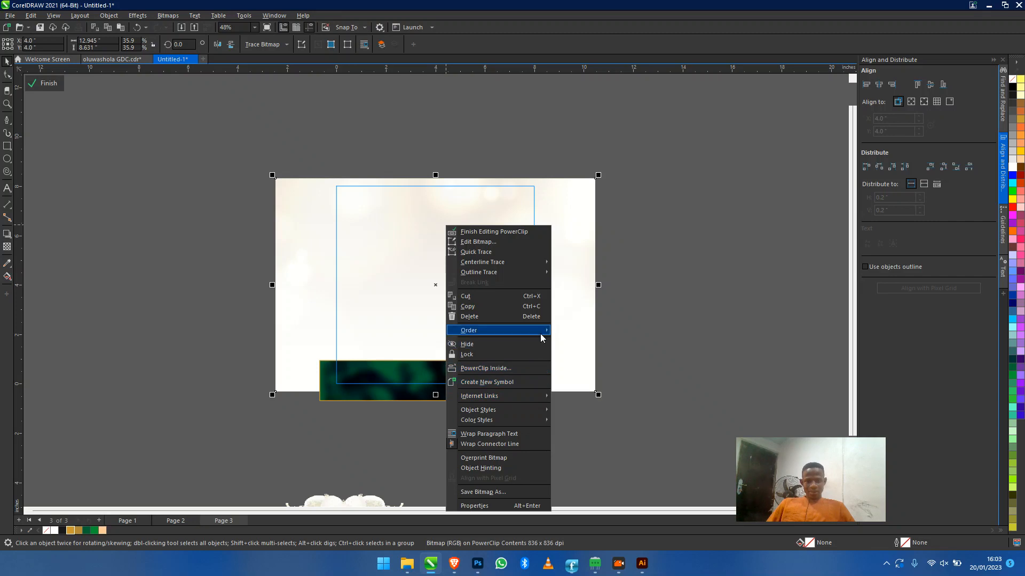
{"action": "mouse_move", "coordinate": [540, 334]}
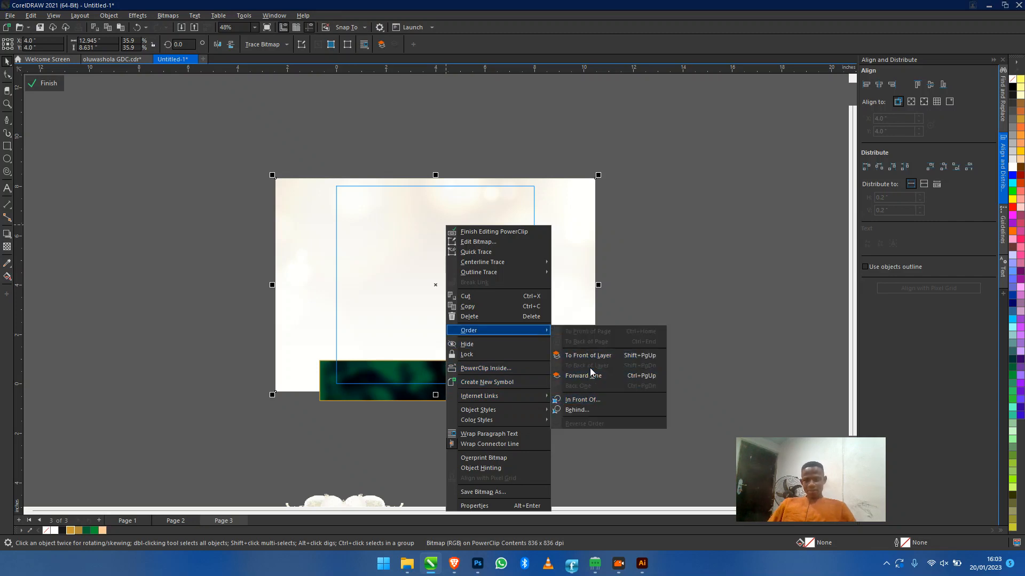
{"action": "left_click", "coordinate": [703, 259]}
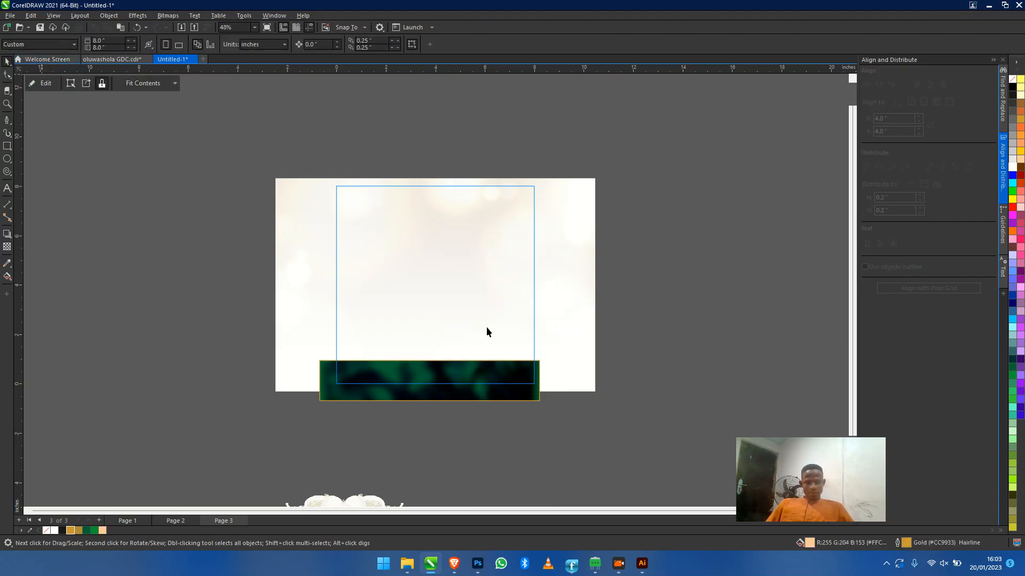
Examine the flyer with its new background on page 3, the page 2 version and the framed mockup on page 1
{"action": "left_click_drag", "start_coordinate": [434, 416], "coordinate": [384, 327]}
{"action": "scroll", "coordinate": [359, 286], "scroll_direction": "up", "scroll_amount": 1}
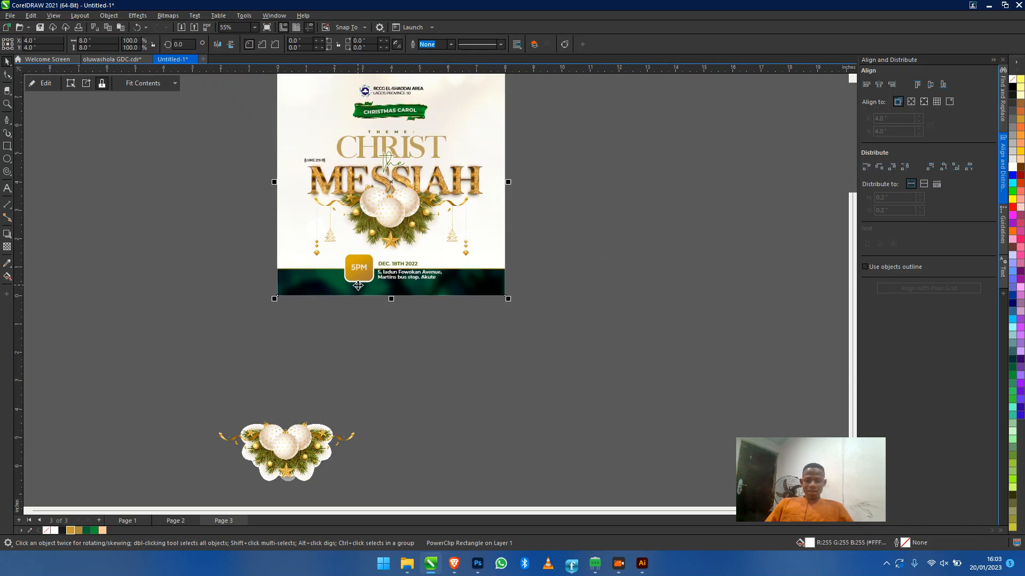
{"action": "key", "text": "Page_Up"}
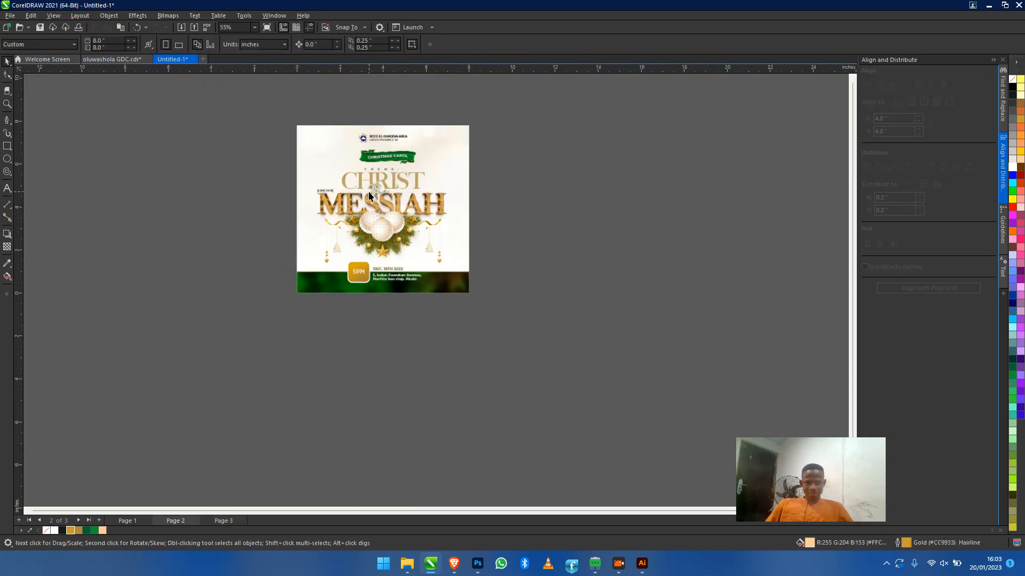
{"action": "scroll", "coordinate": [368, 191], "scroll_direction": "up", "scroll_amount": 2}
{"action": "key", "text": "Page_Up"}
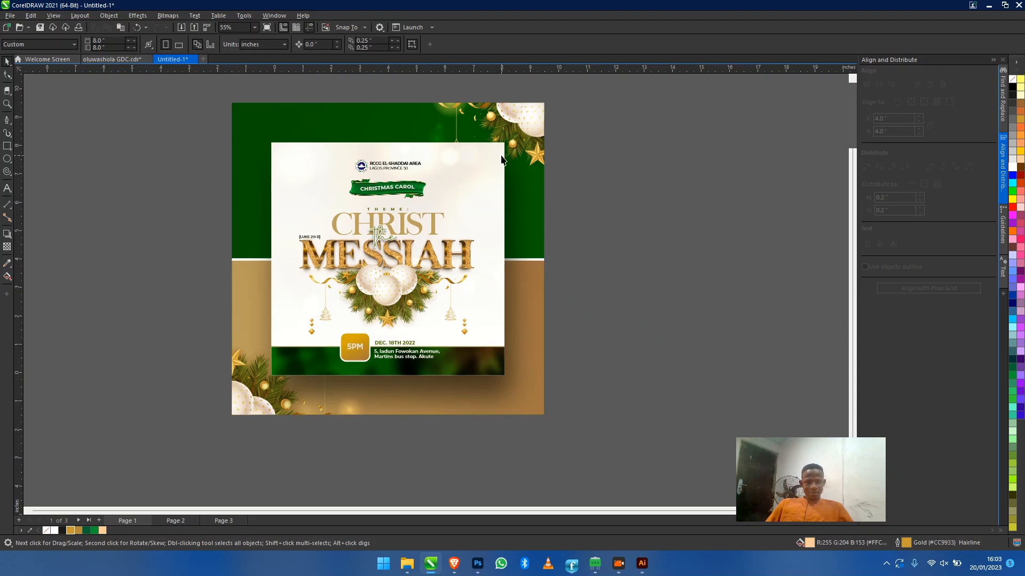
{"action": "left_click", "coordinate": [501, 155]}
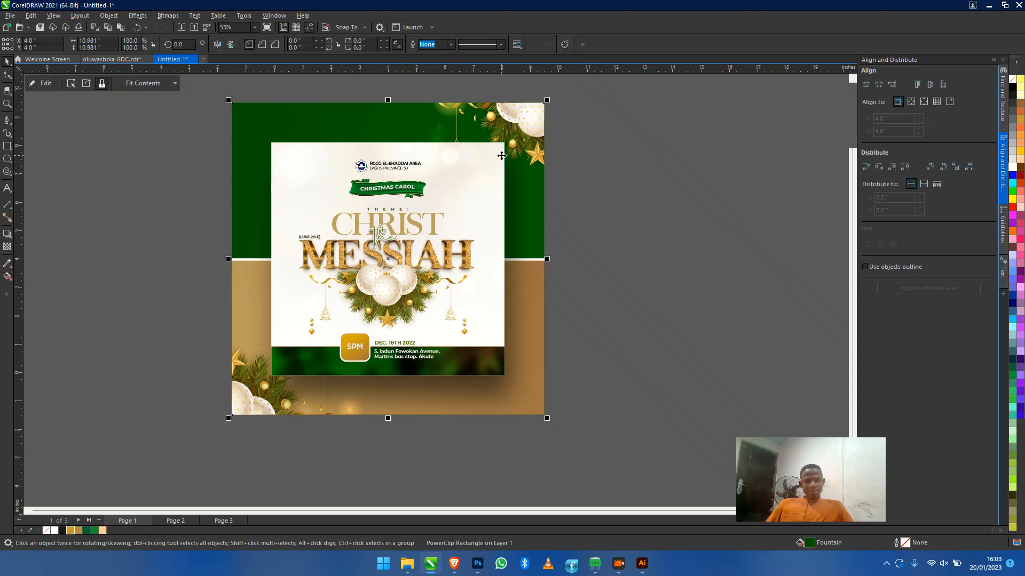
{"action": "key", "text": "shift+F2"}
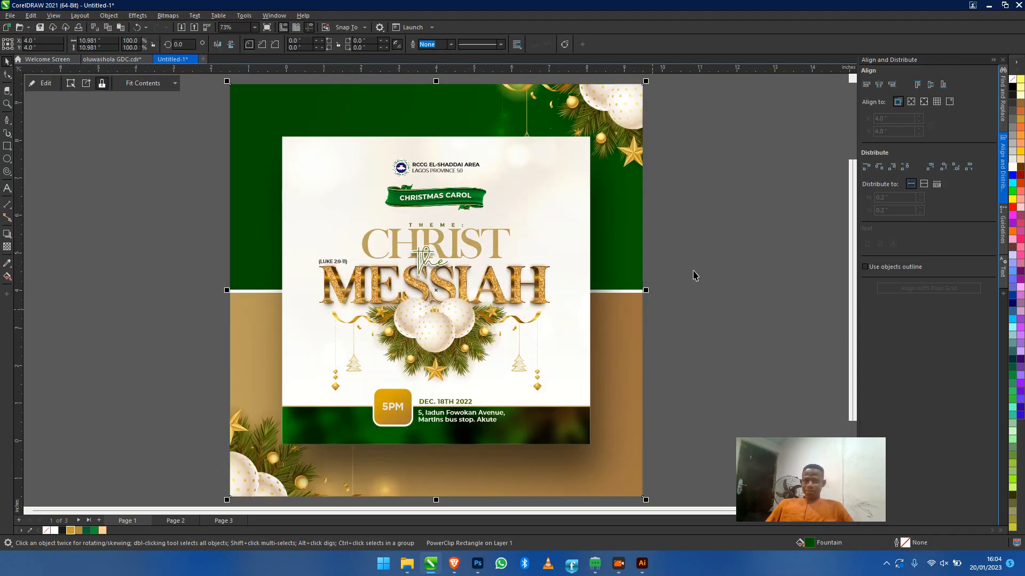
Open the page 1 mockup's PowerClip contents to examine the corner ornament groups and gold panel, undoing any shift, and finish editing
{"action": "key", "text": "ctrl"}
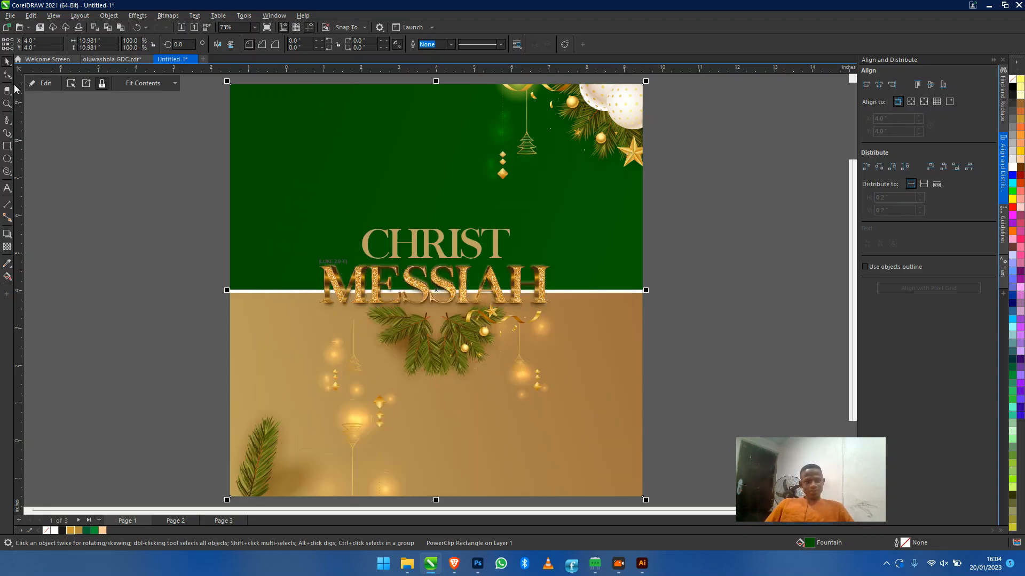
{"action": "left_click", "coordinate": [34, 88]}
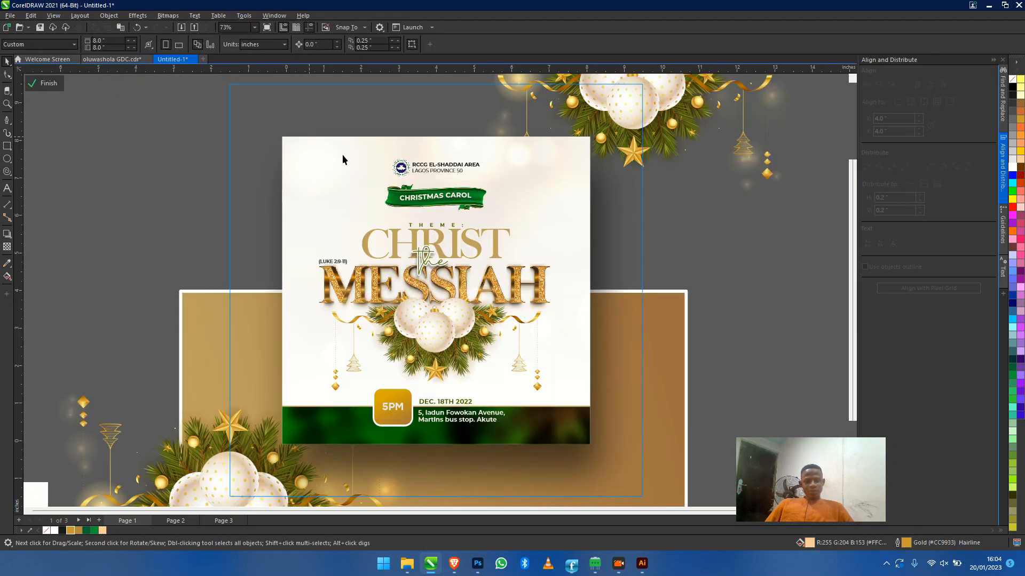
{"action": "scroll", "coordinate": [341, 154], "scroll_direction": "down", "scroll_amount": 1}
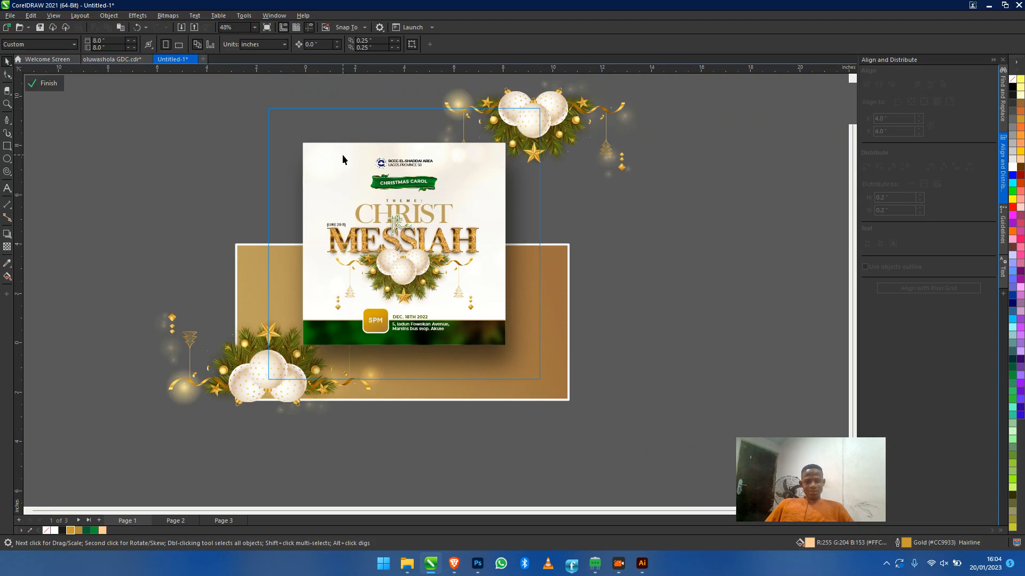
{"action": "left_click_drag", "start_coordinate": [342, 155], "coordinate": [371, 162]}
{"action": "left_click", "coordinate": [615, 121]}
{"action": "left_click", "coordinate": [256, 384]}
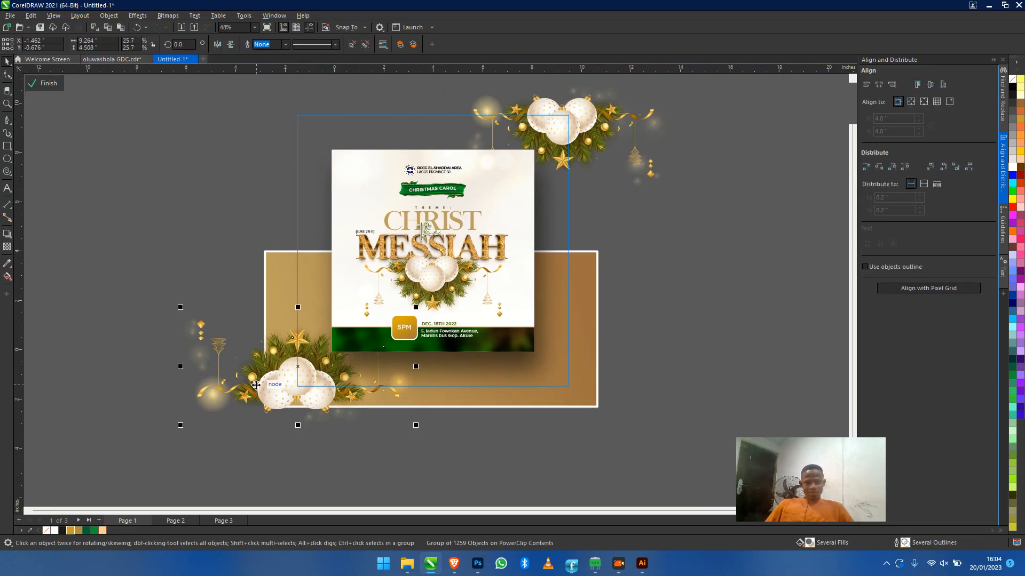
{"action": "left_click_drag", "start_coordinate": [592, 292], "coordinate": [651, 298]}
{"action": "key", "text": "ctrl+z"}
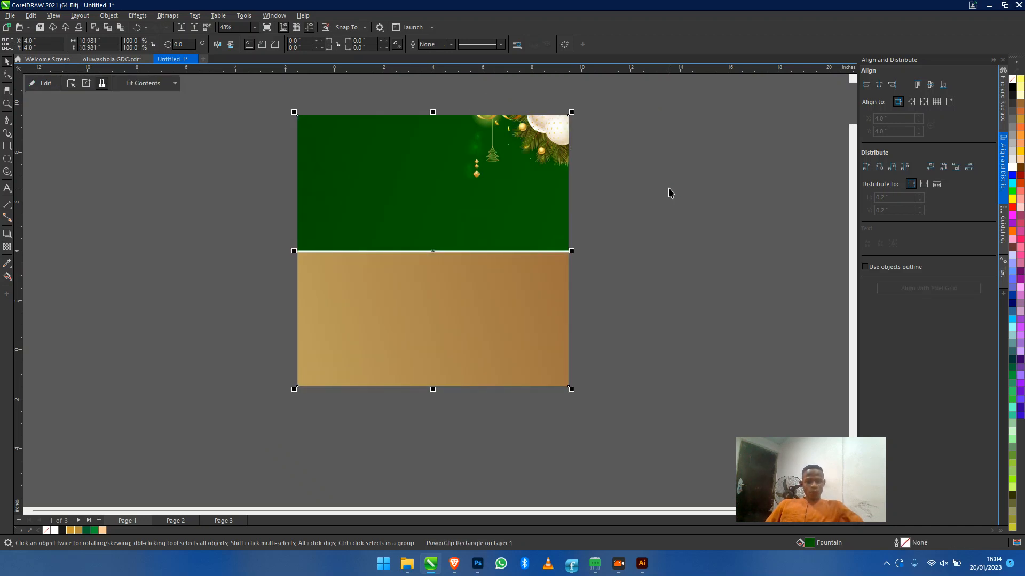
Preview the complete Christ the Messiah mockup on page 1 in full screen and return to the normal view
{"action": "key", "text": "F4"}
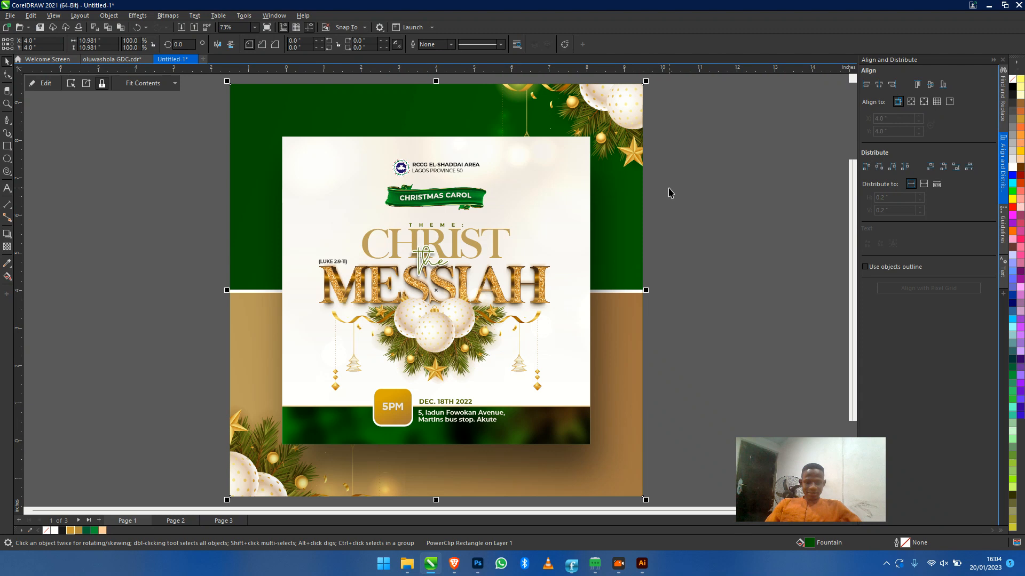
{"action": "key", "text": "F9"}
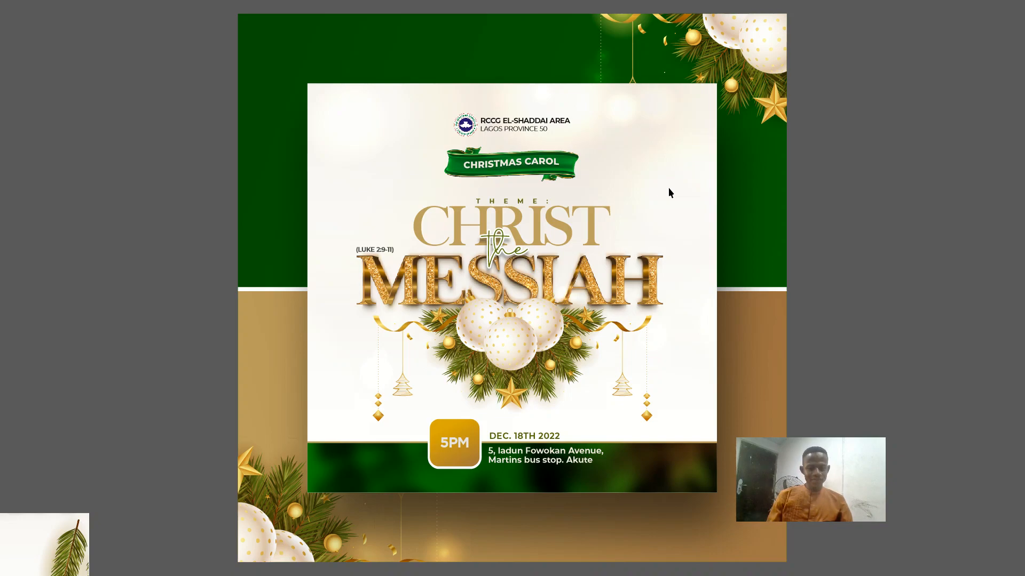
{"action": "key", "text": "F9"}
{"action": "key", "text": "F4"}
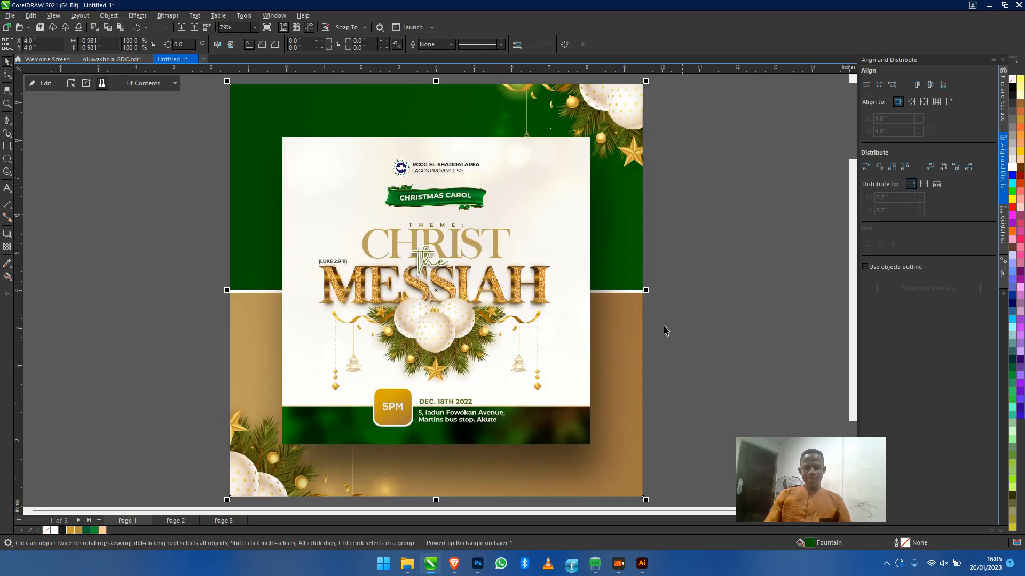